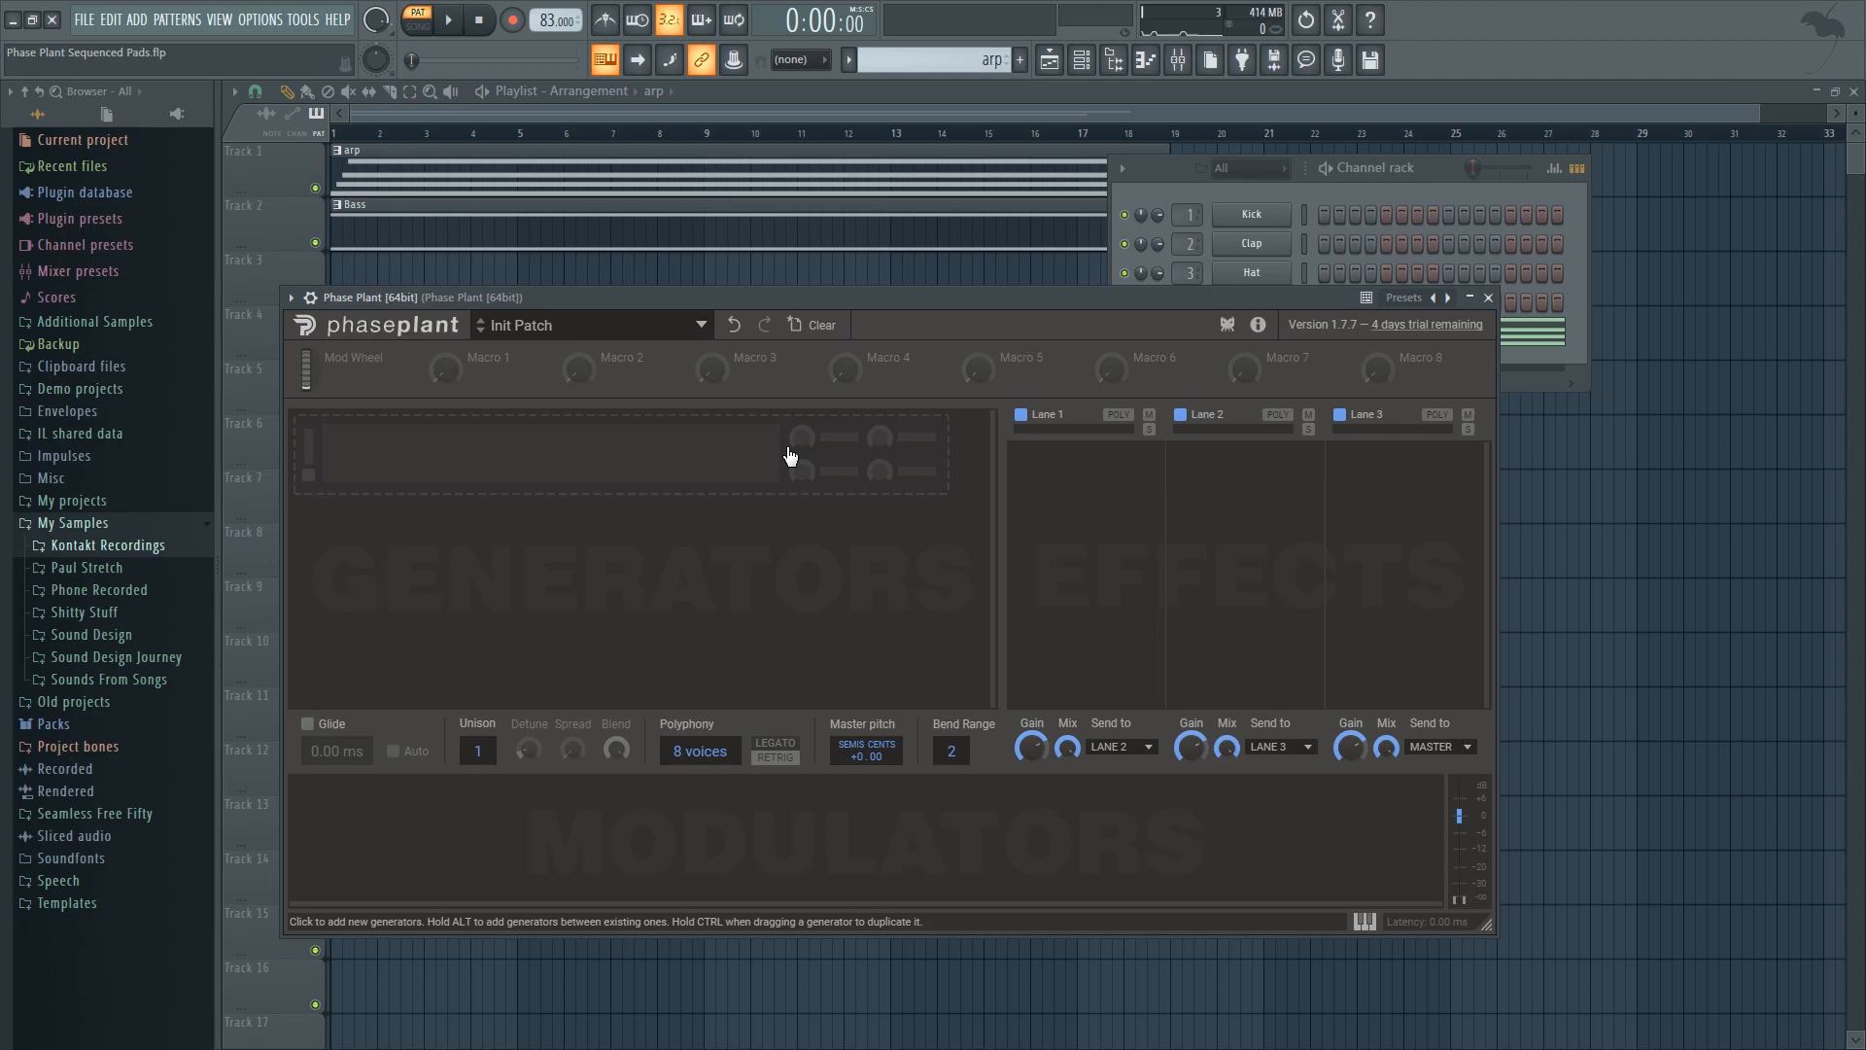
Step: Add four Analog oscillators to the empty patch, each in its own generator group
left_click(791, 457)
left_click(820, 509)
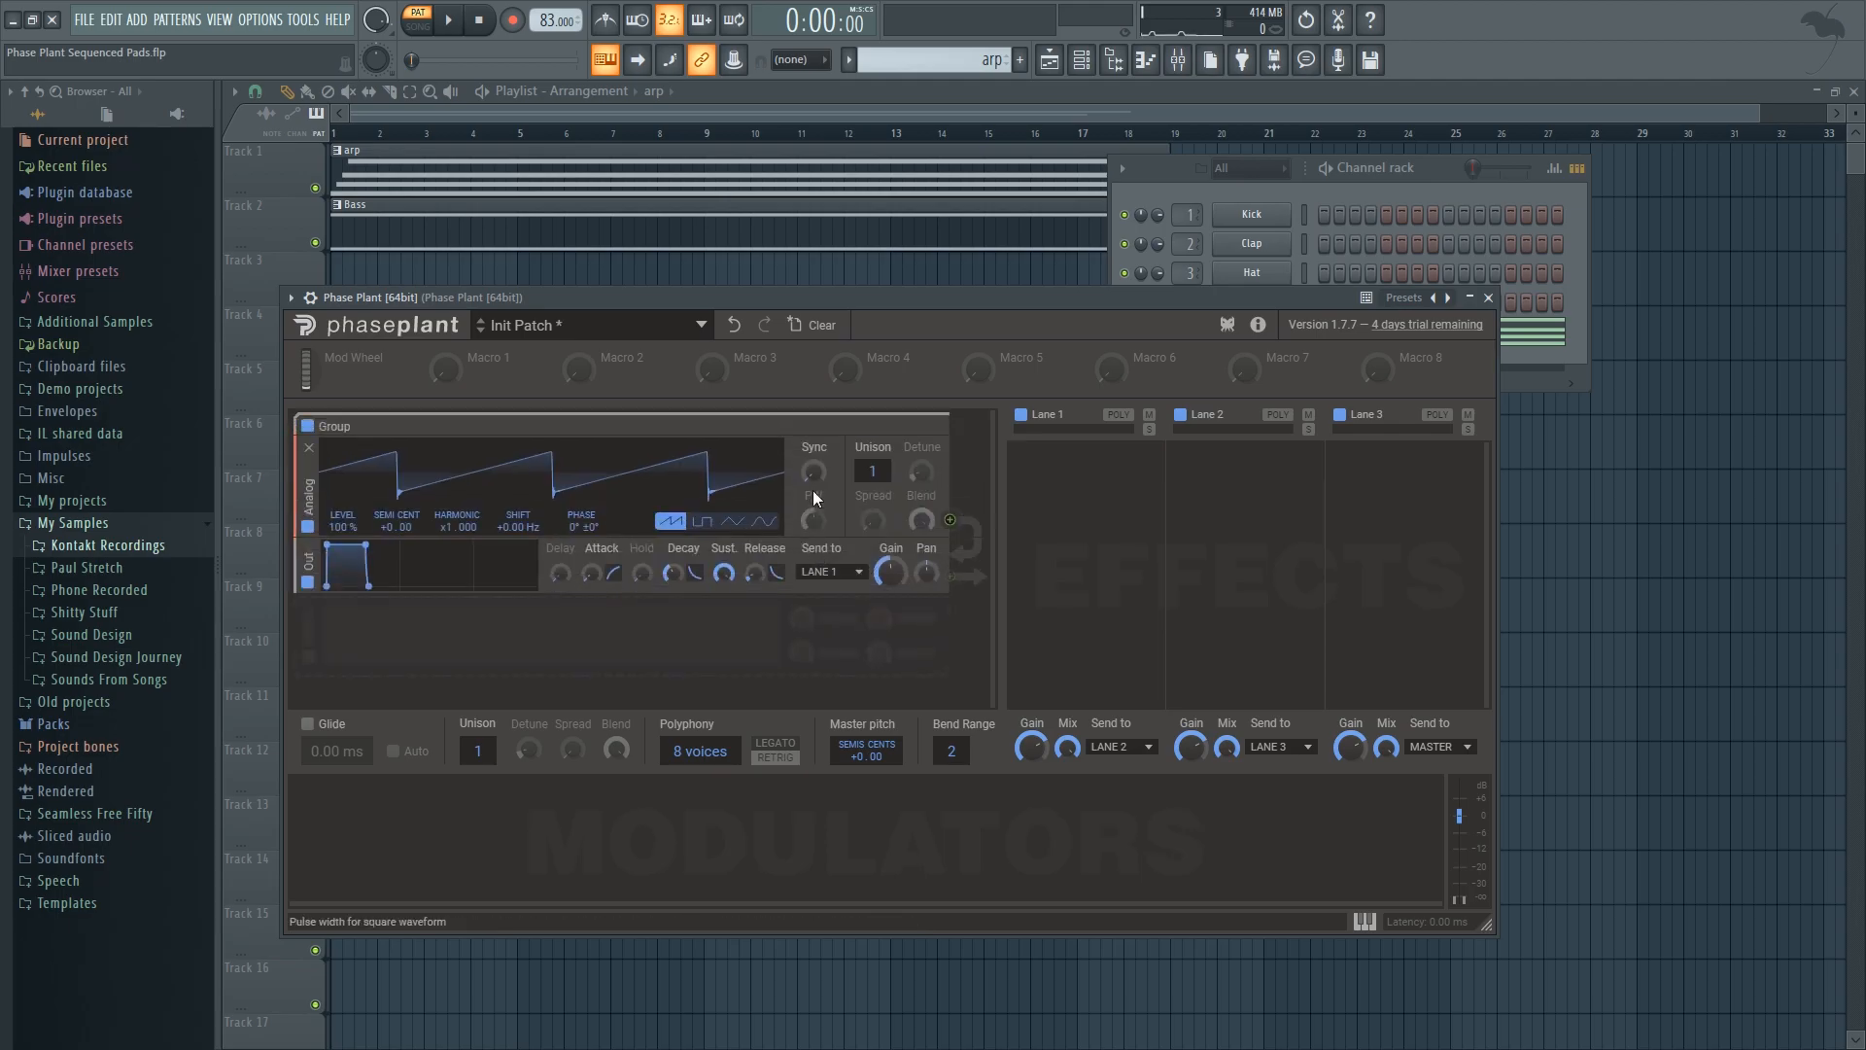
left_click(741, 430, "ctrl")
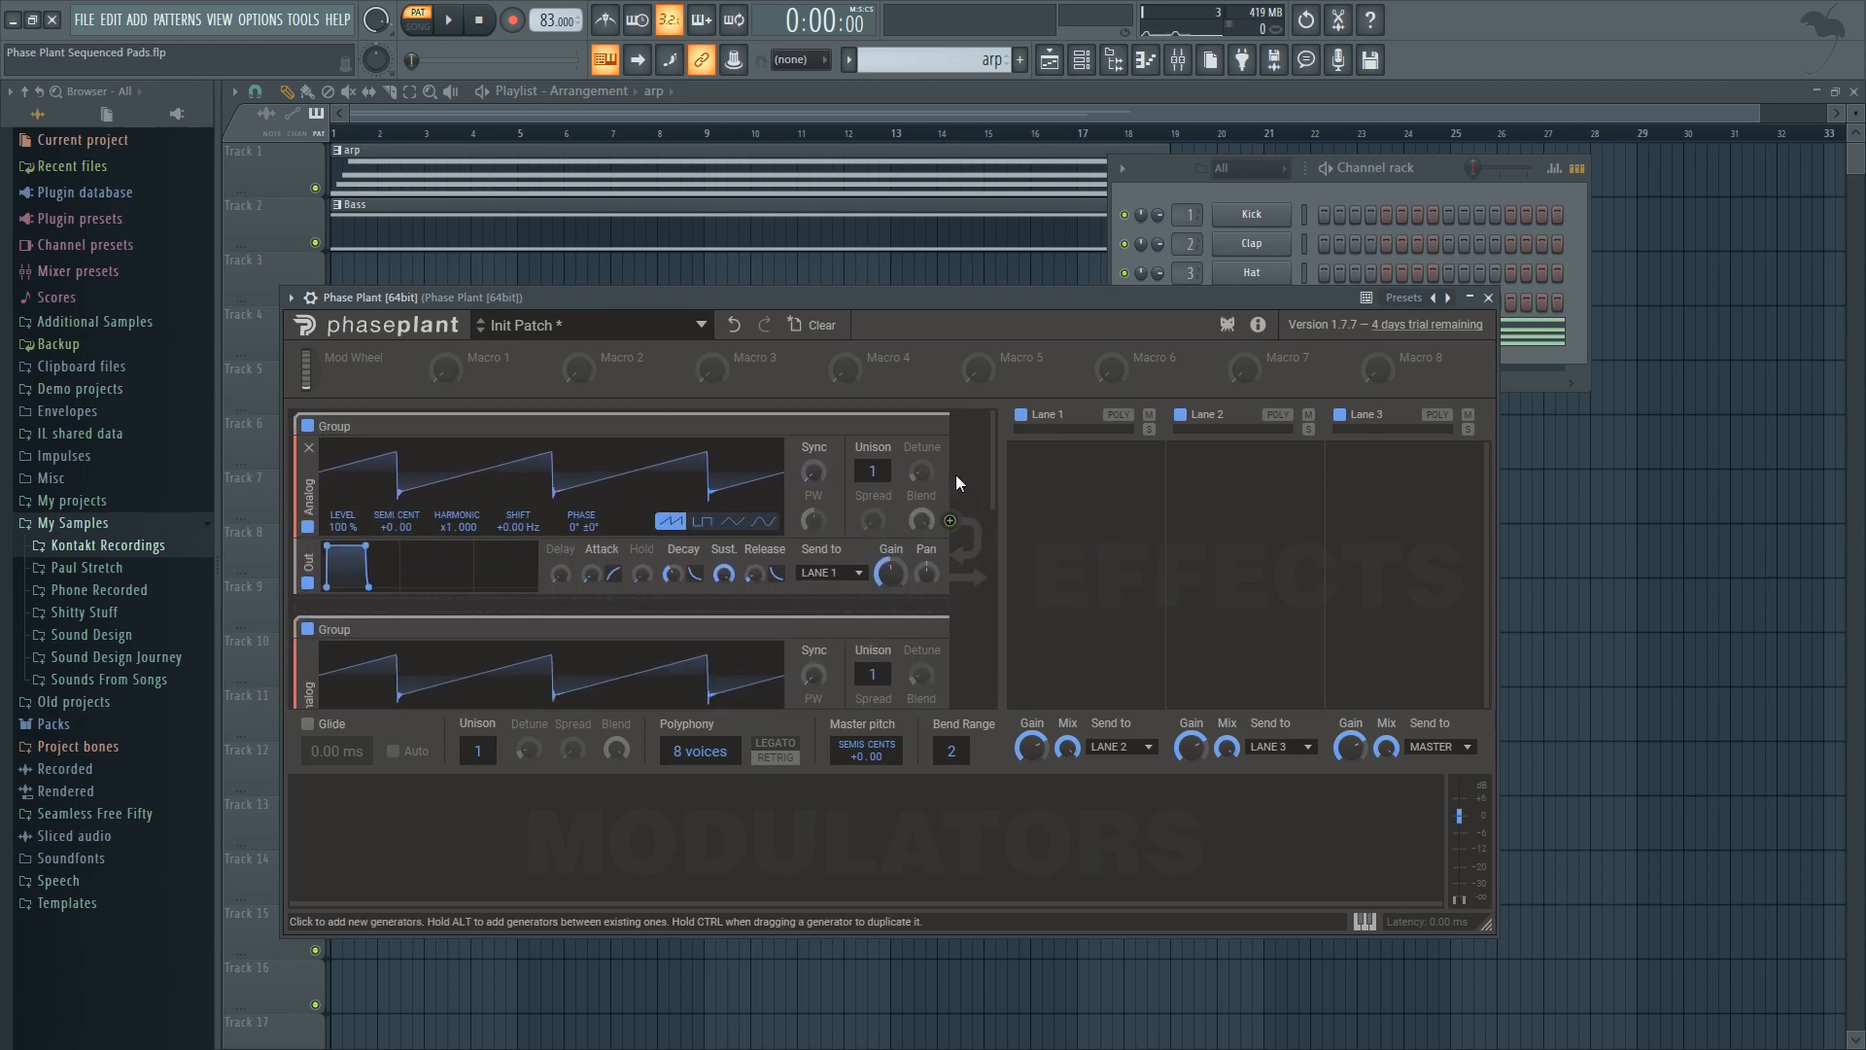
Step: Set the second oscillator's waveform to square, the third to triangle and the fourth to sine
scroll(761, 589, "down", 3)
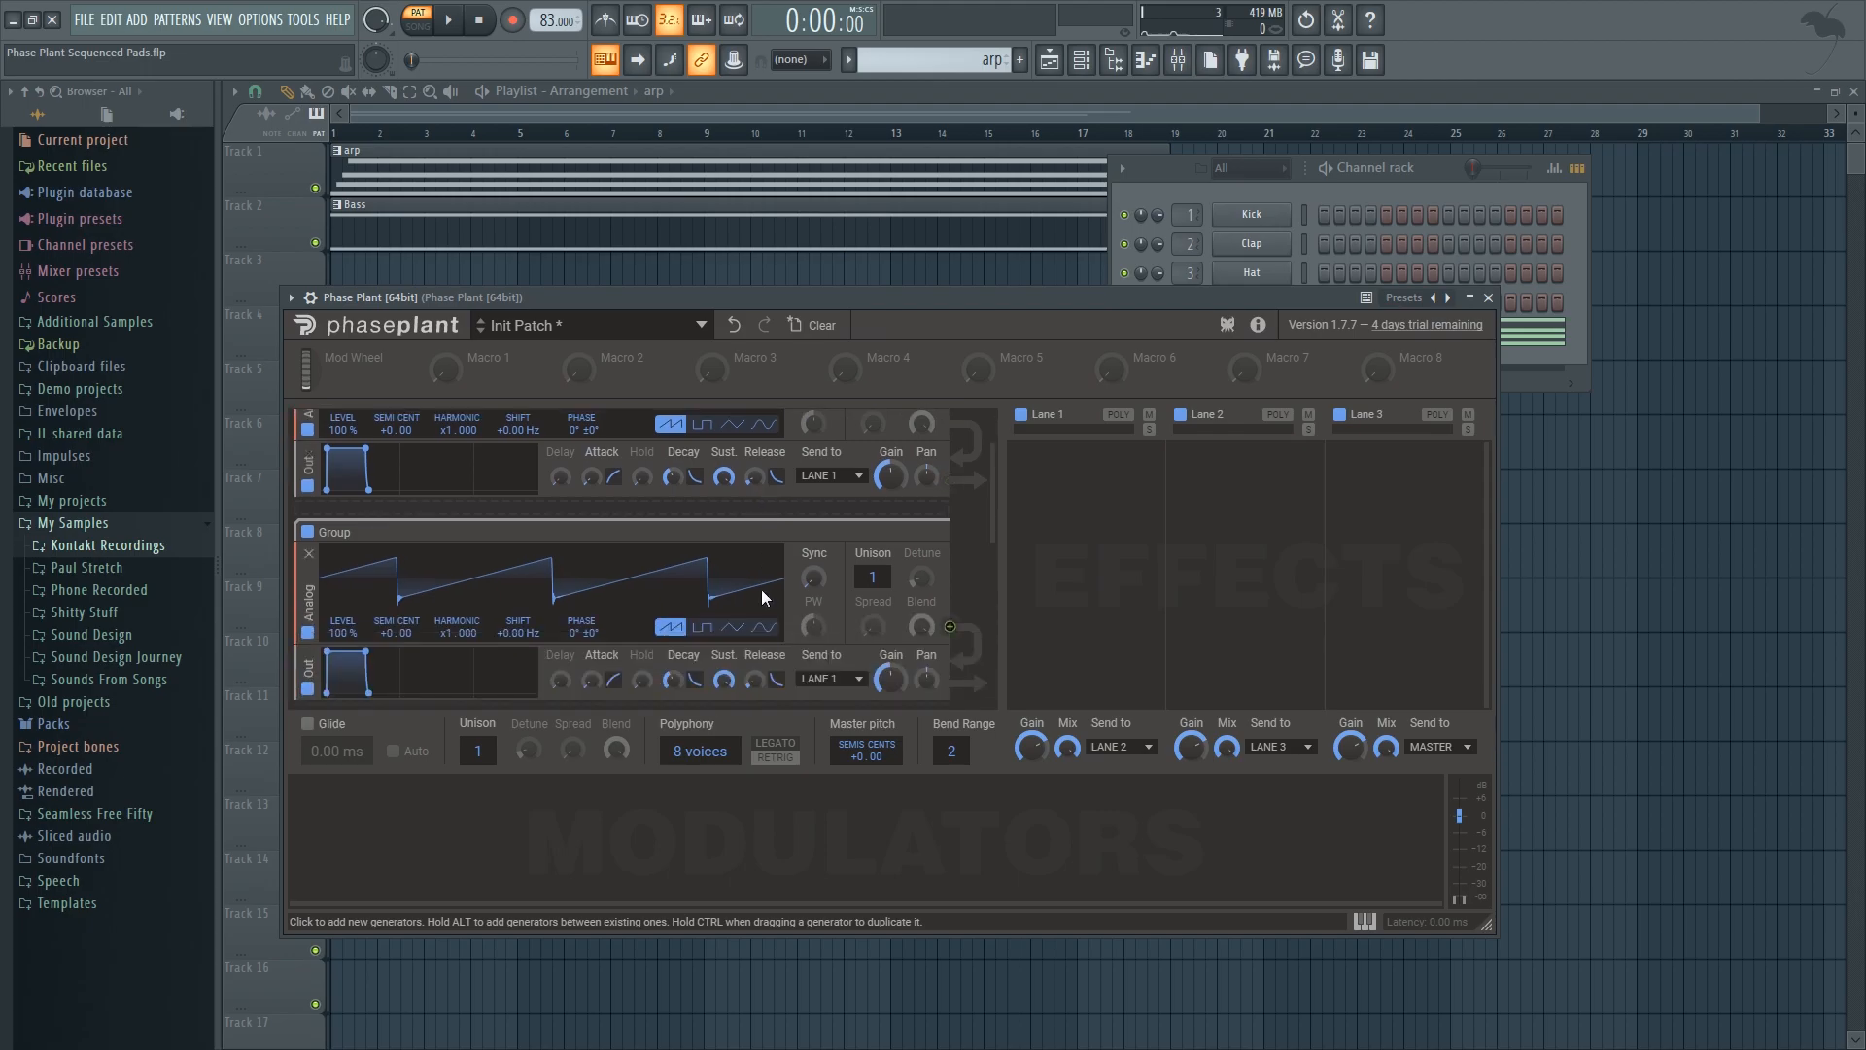
left_click(704, 578)
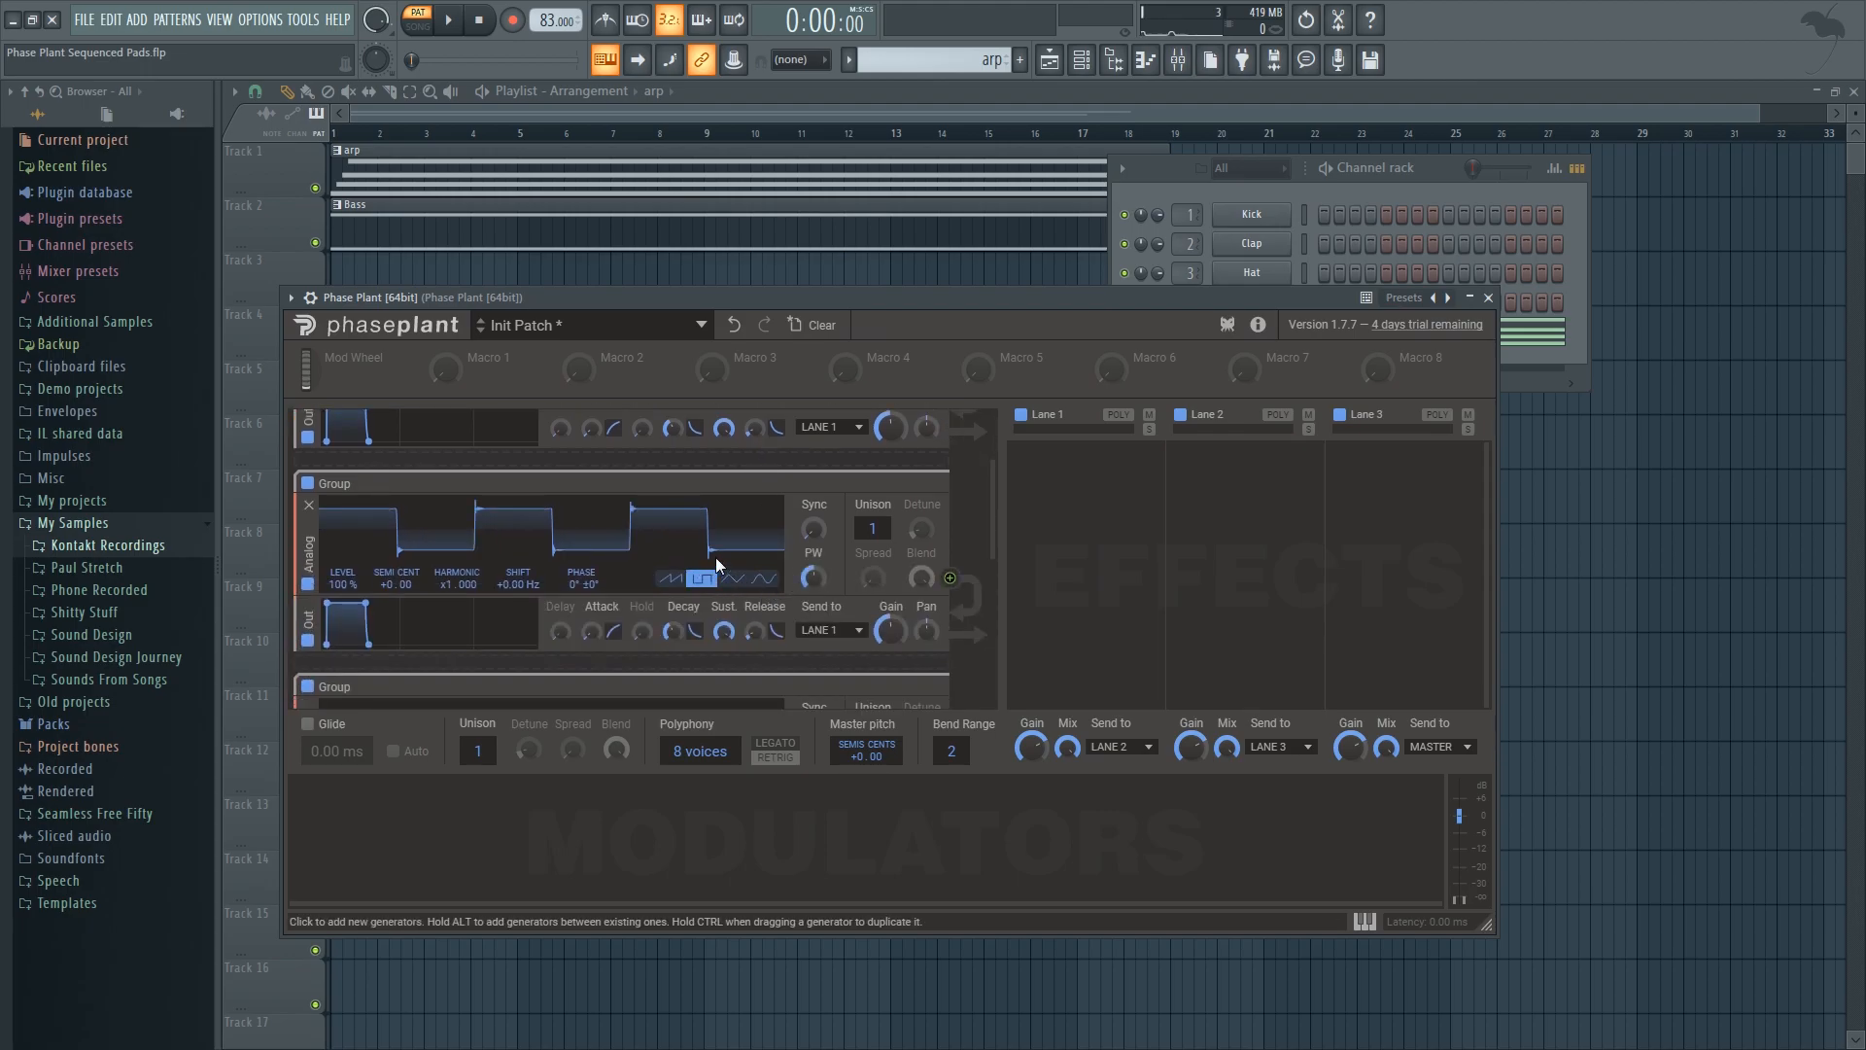
scroll(715, 557, "up", 3)
scroll(715, 557, "down", 6)
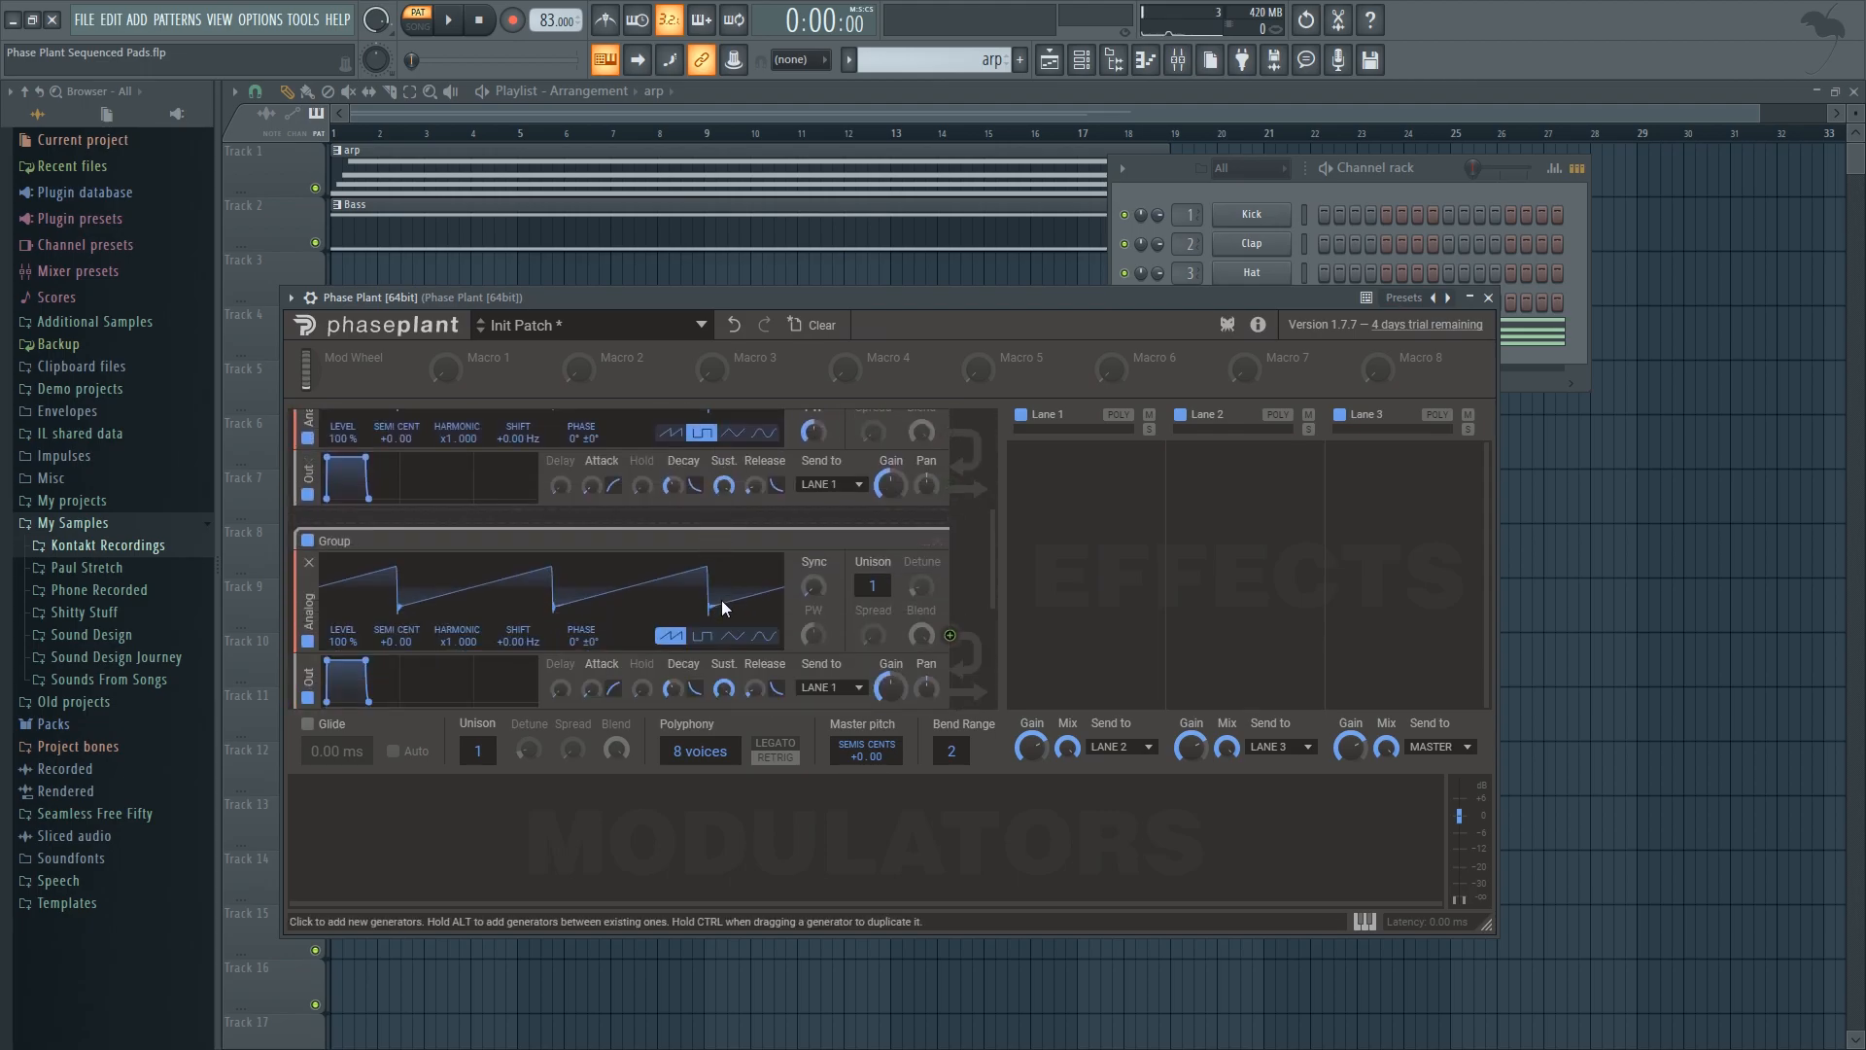
scroll(739, 622, "down", 2)
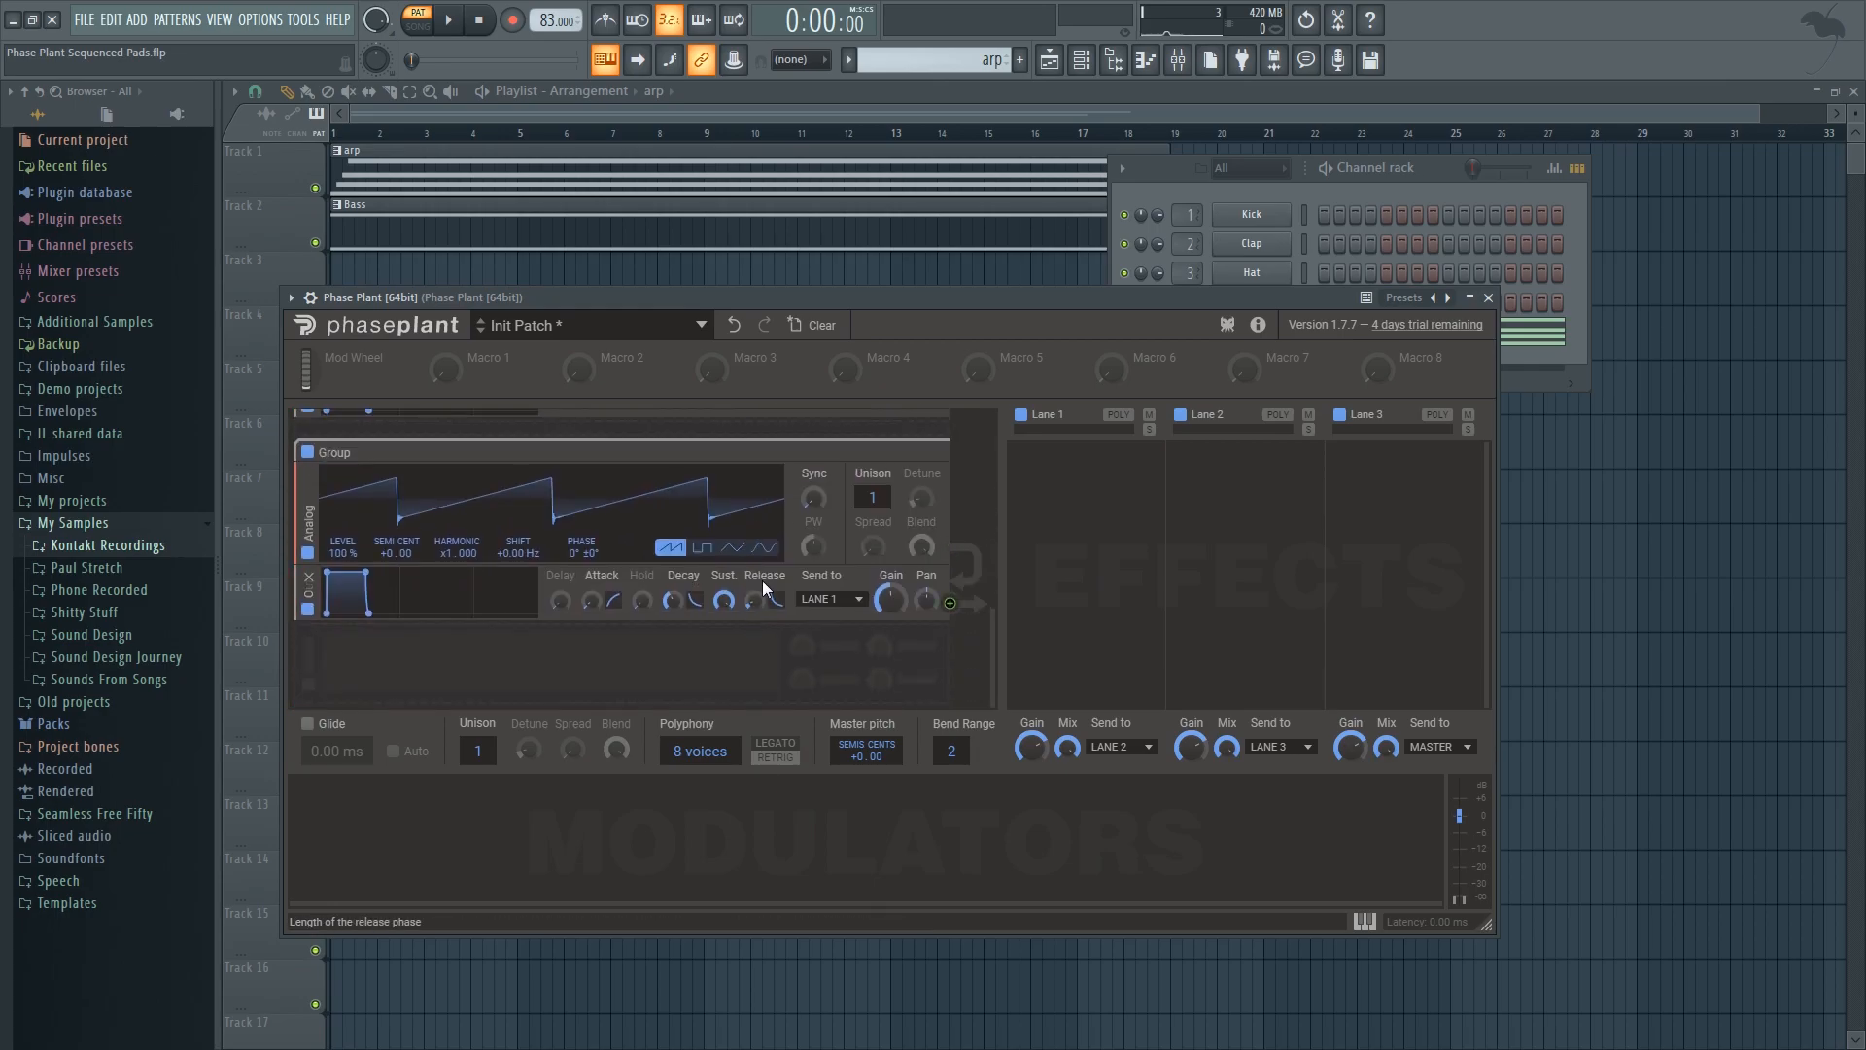
left_click(765, 548)
Step: Turn the output gain of all four oscillator groups fully down and play the pattern
left_click_drag(910, 290, 935, 261)
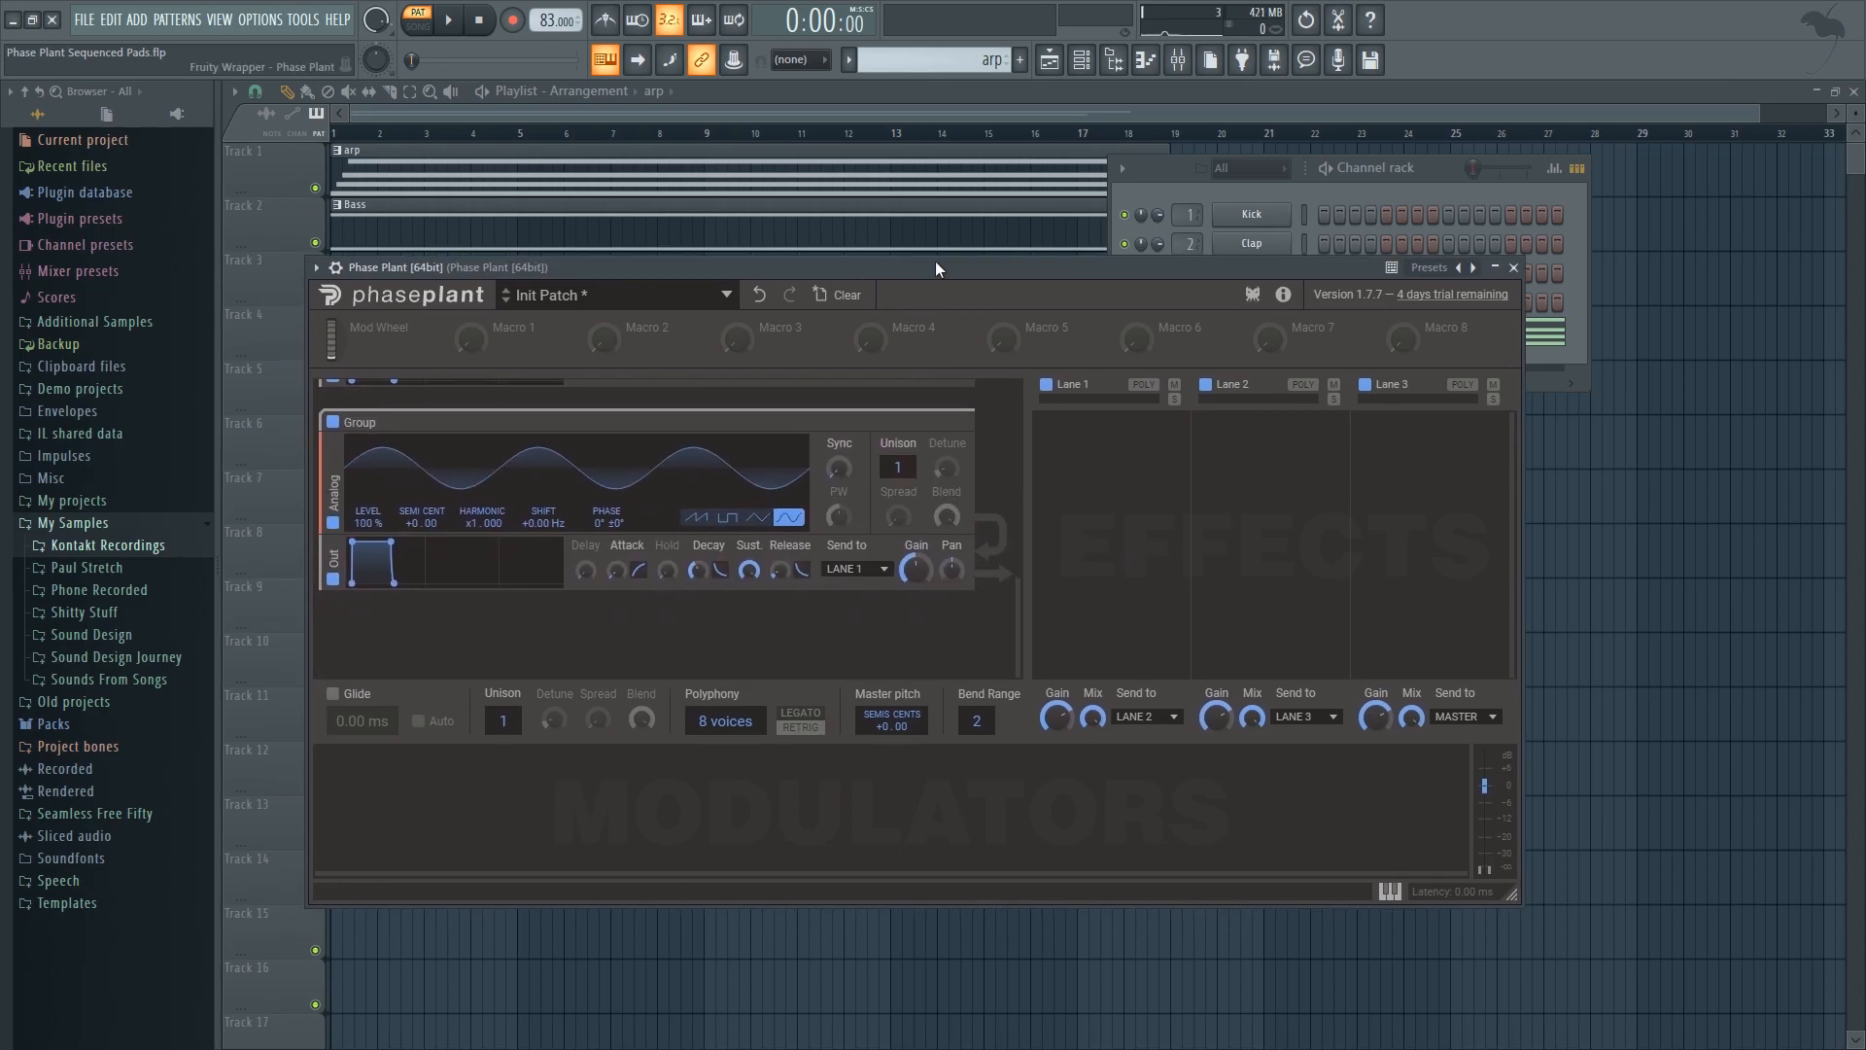
scroll(1013, 627, "up", 1)
mouse_move(1012, 627)
left_mouse_down()
mouse_move(1012, 412)
mouse_move(995, 645)
left_mouse_up()
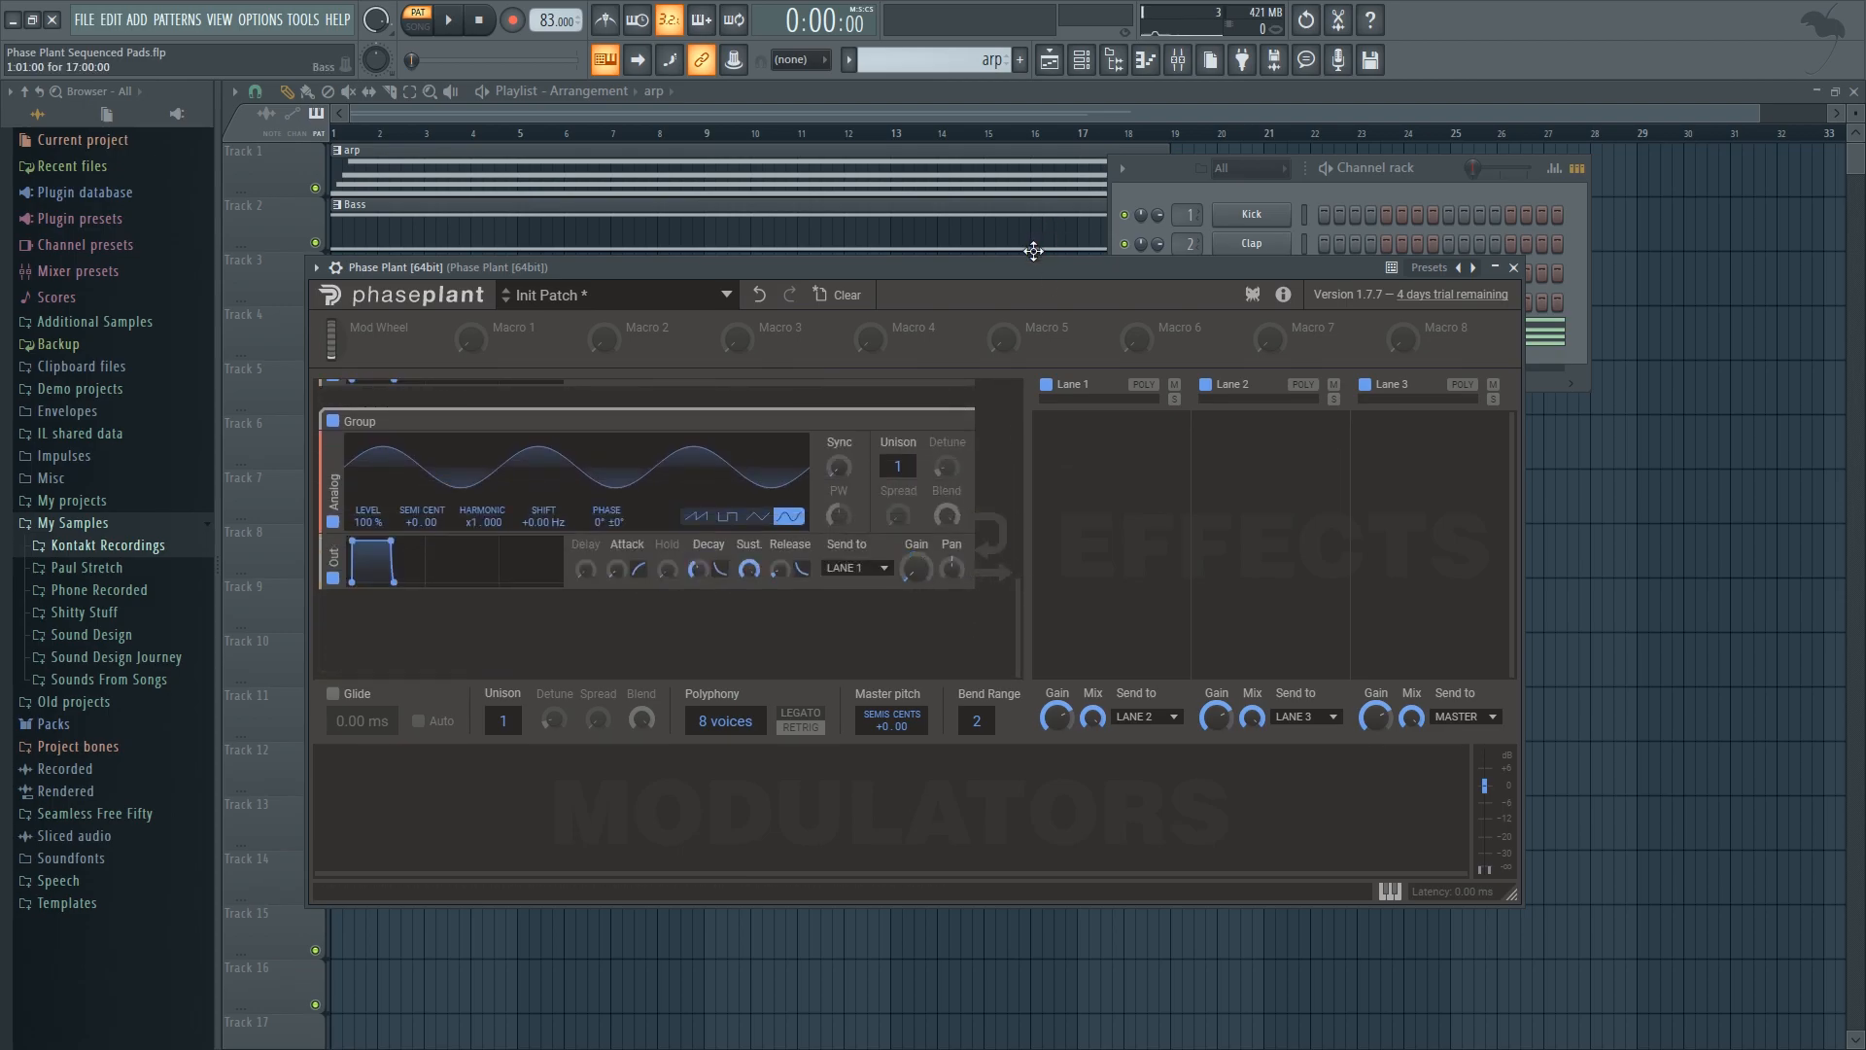
left_click_drag(1040, 245, 1059, 274)
key("space")
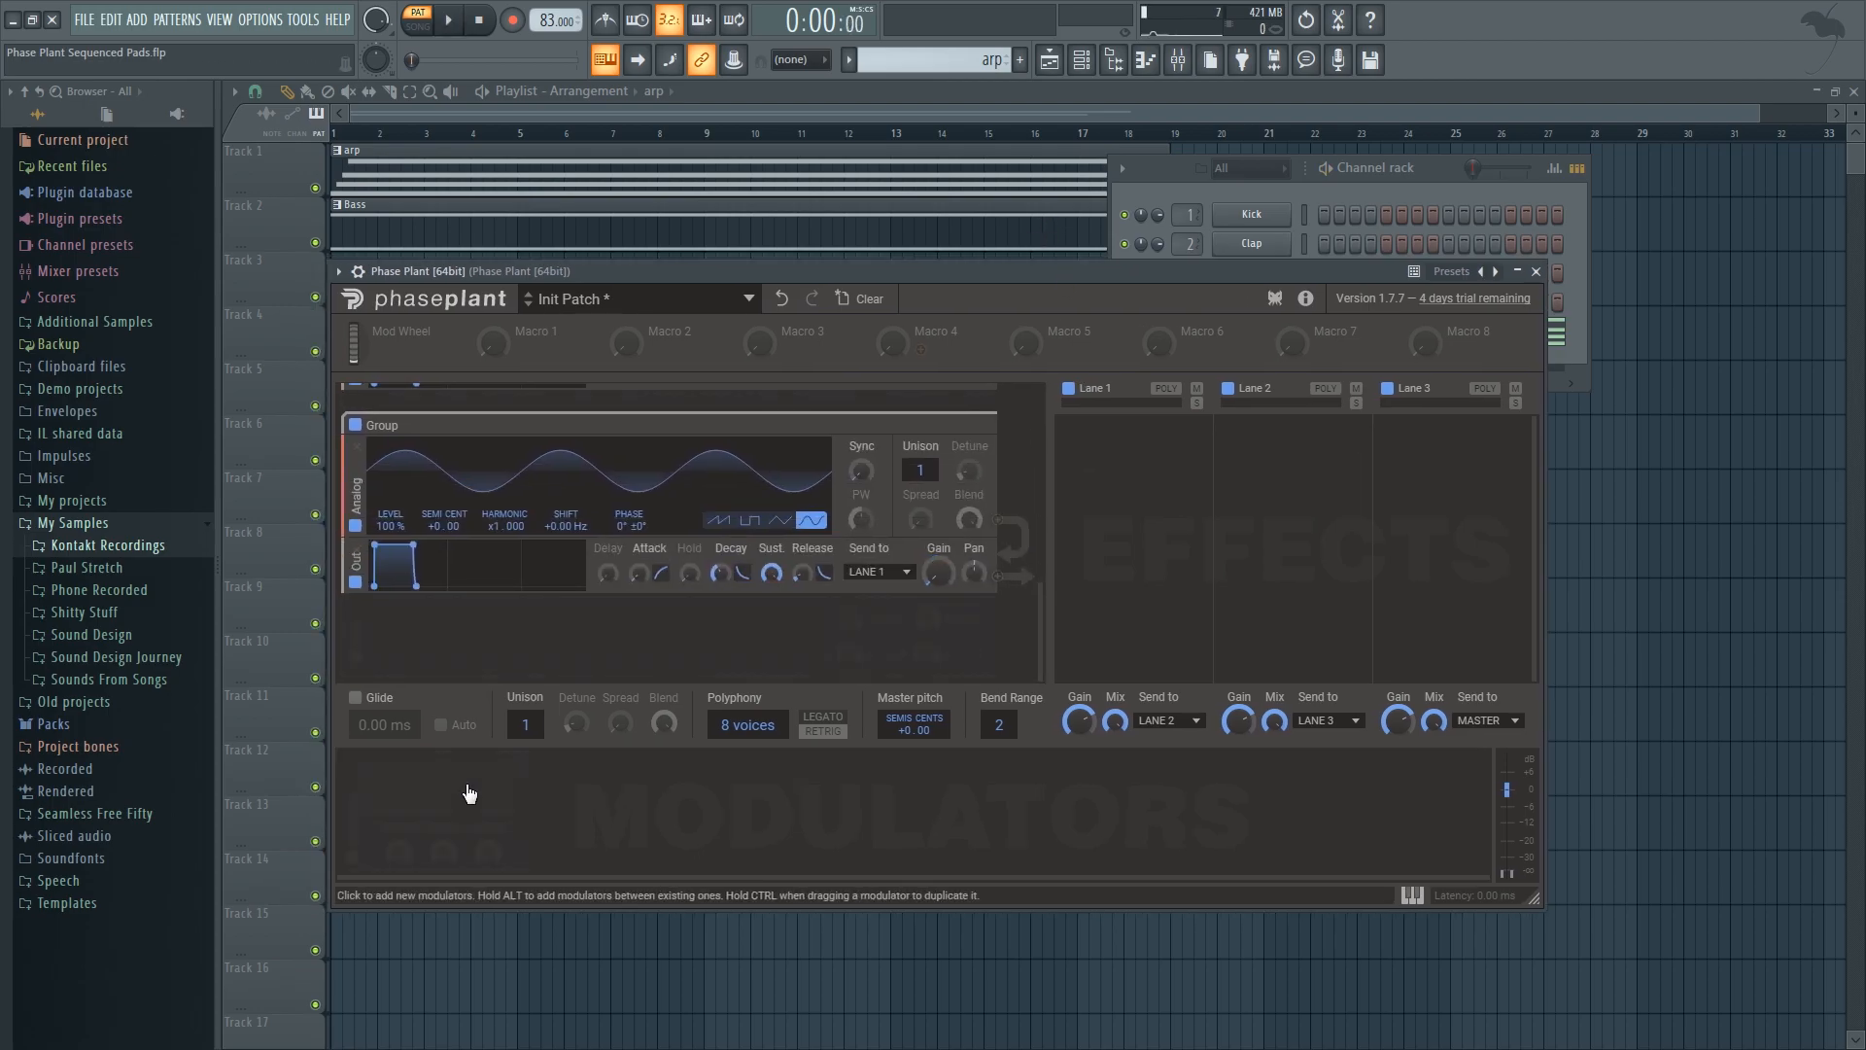
Step: Add four LFO modulators to the patch
left_click(471, 783)
left_click(496, 815)
left_click(641, 783)
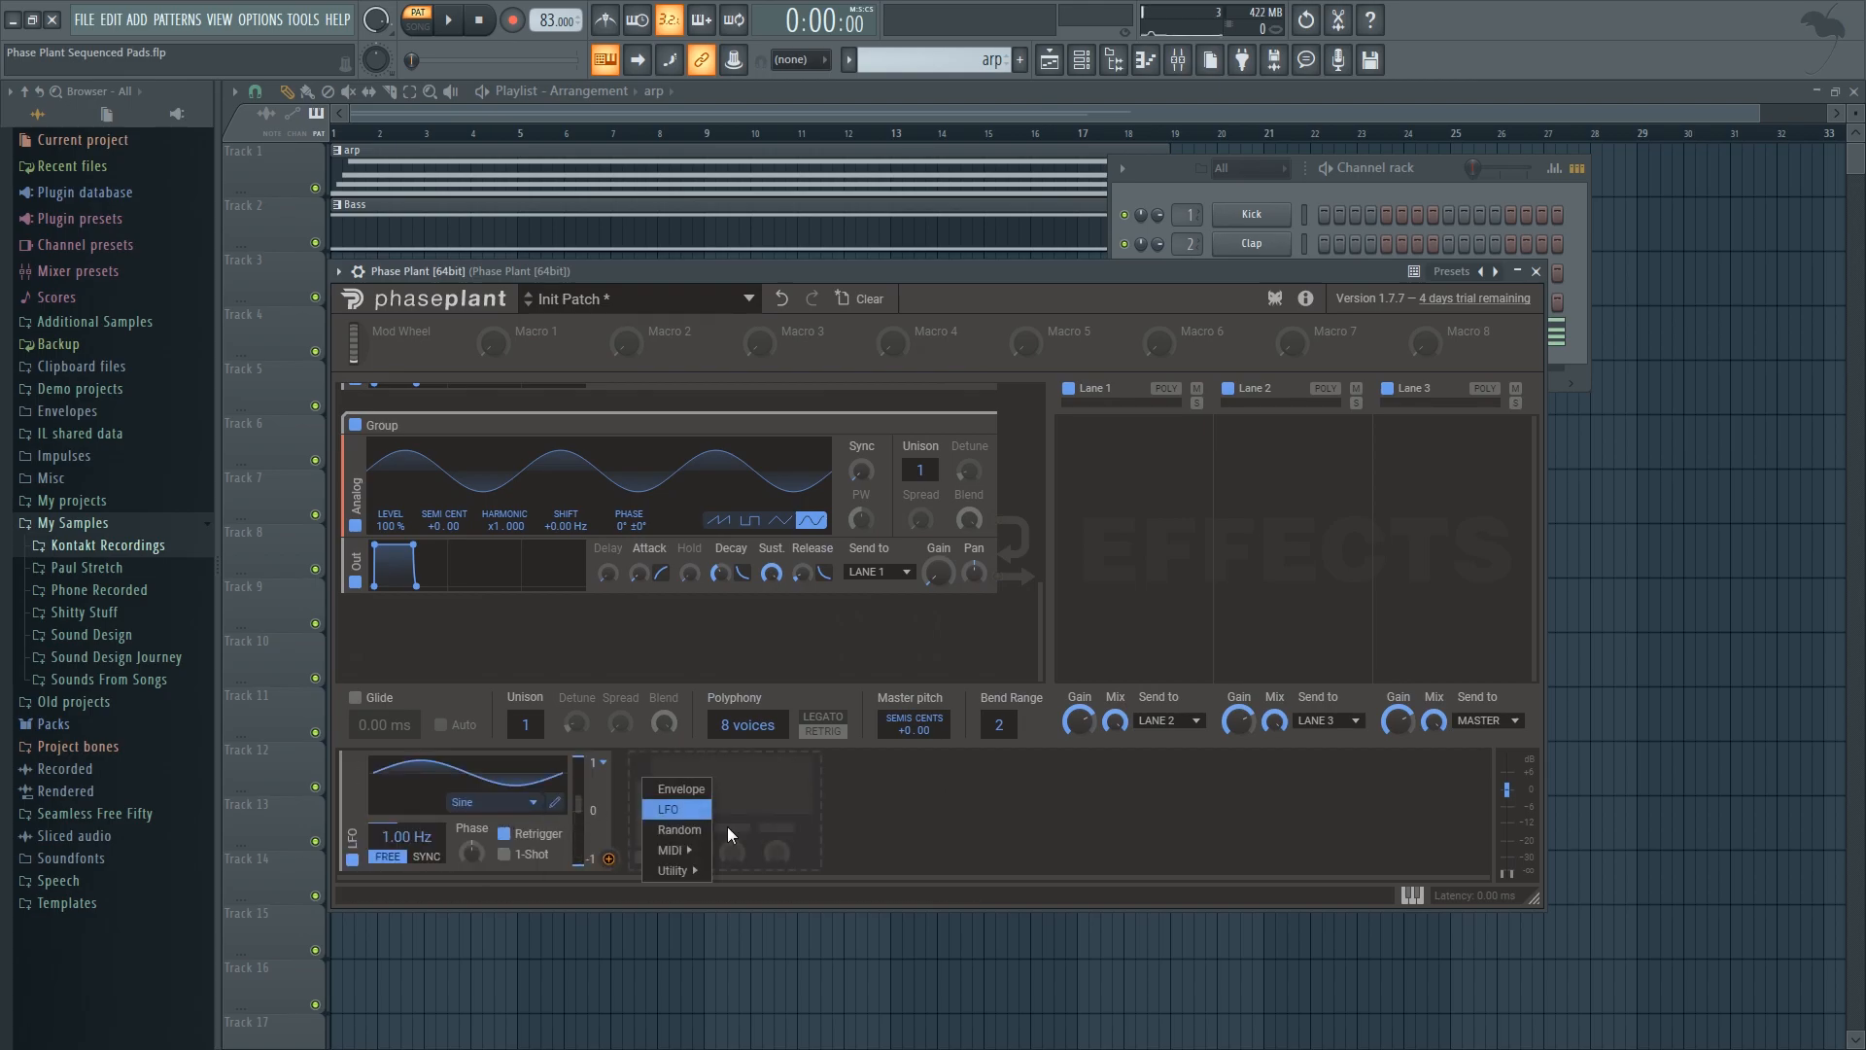
left_click(695, 810)
left_click(969, 784)
left_click(989, 810)
left_click(1245, 784)
left_click(1264, 810)
Step: Switch all four LFOs from free-running rate to tempo sync
left_click(428, 856)
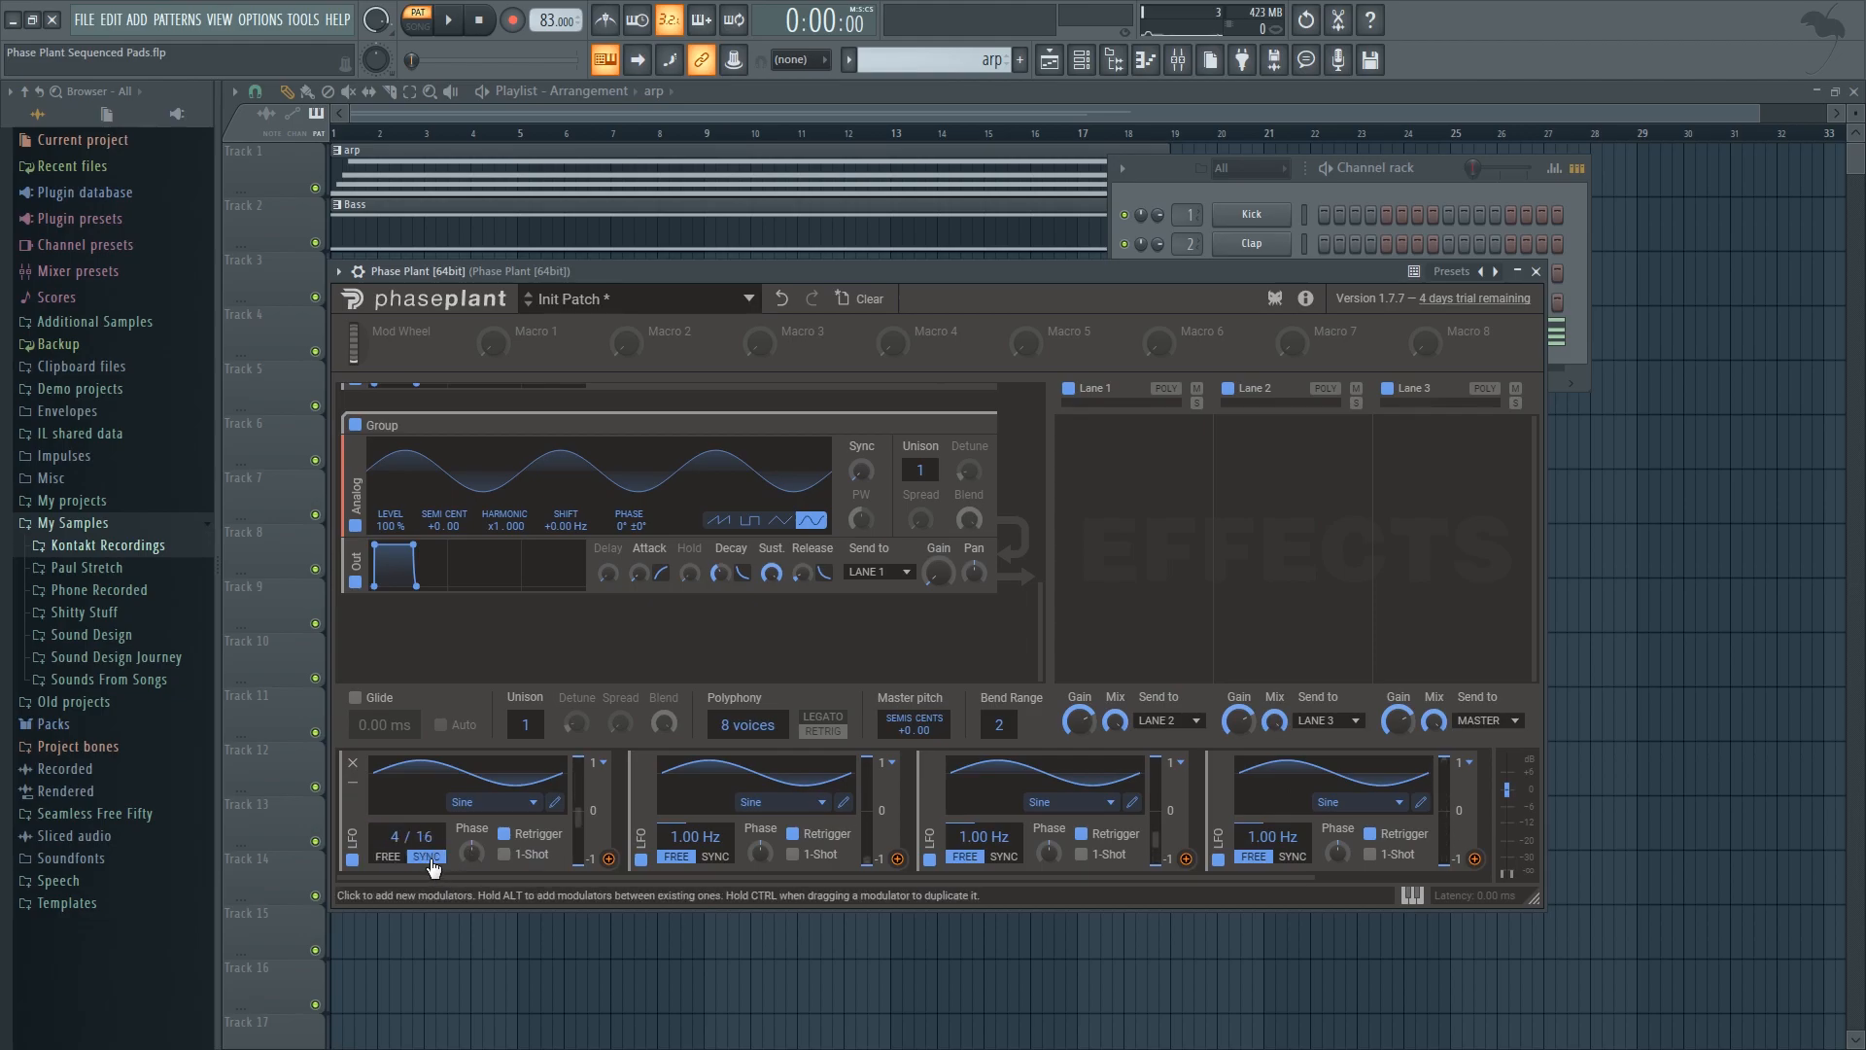
left_click(715, 856)
left_click(1004, 856)
left_click(1289, 856)
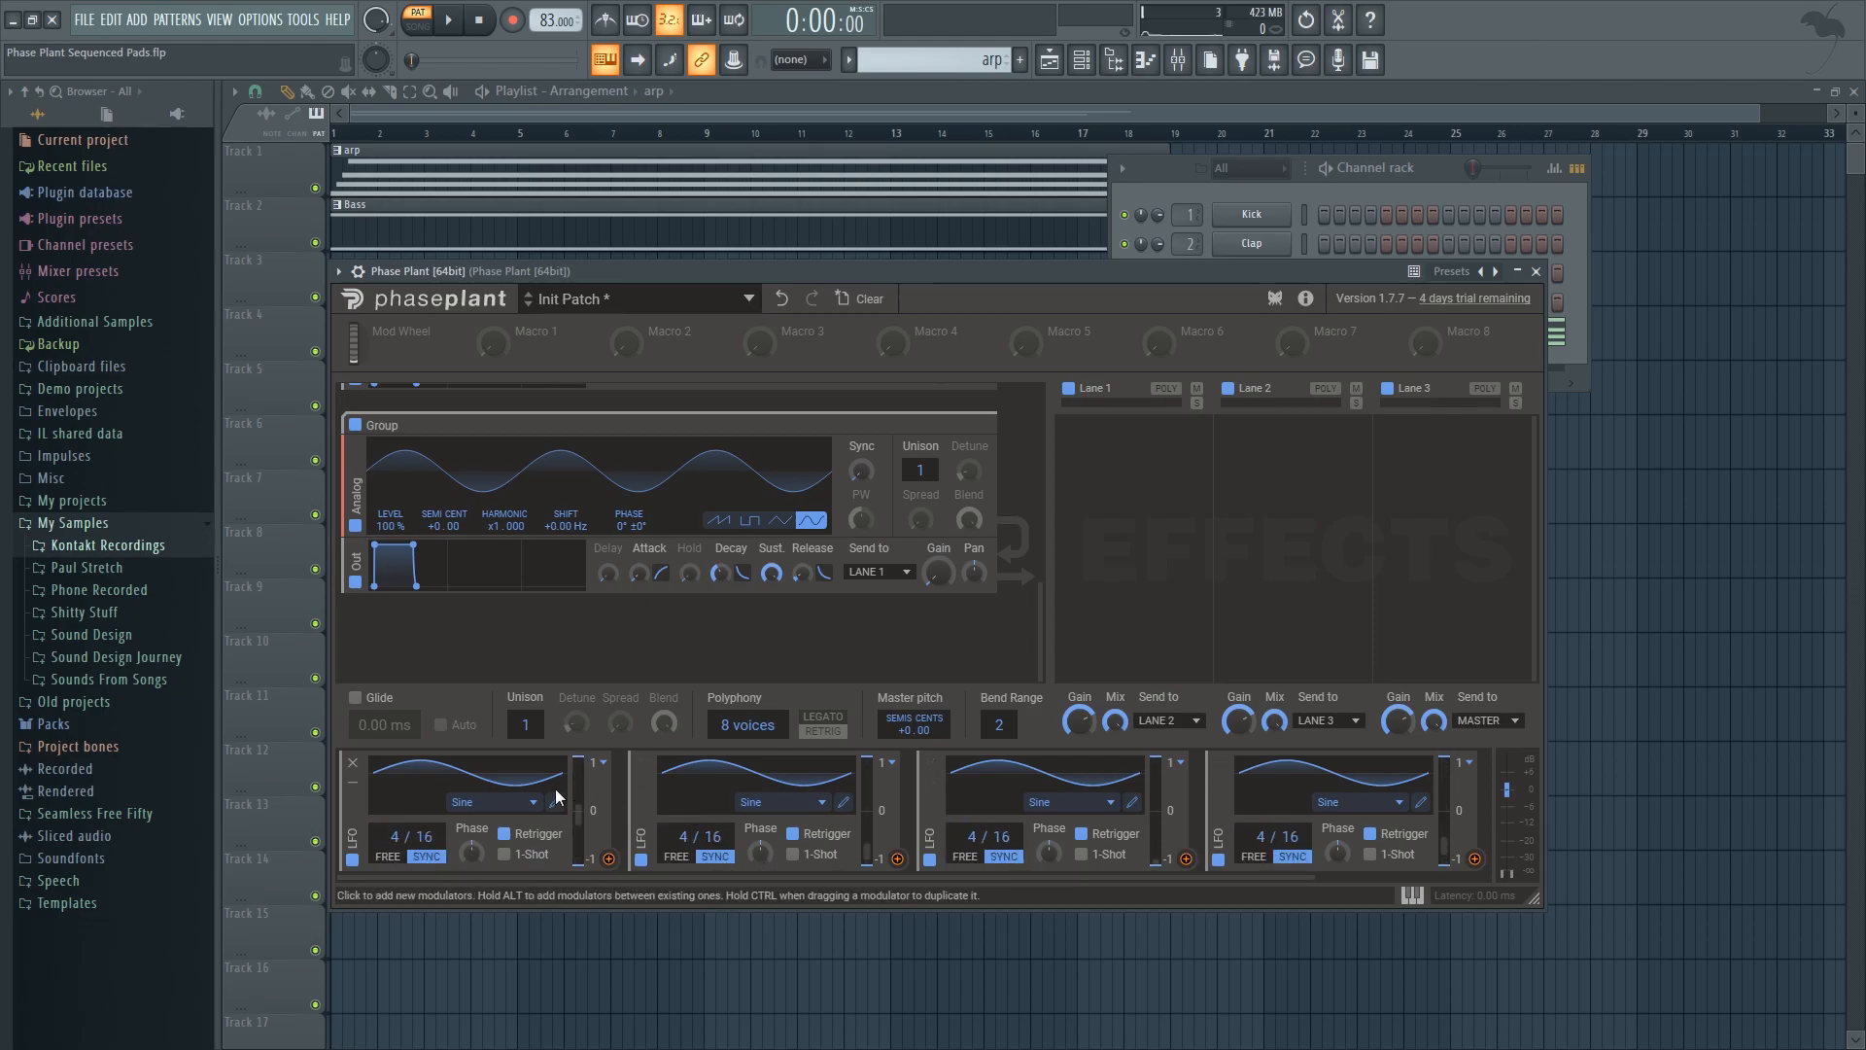
Step: Change the shape of all four LFOs to Square
left_click(531, 802)
left_click(498, 847)
left_click(822, 803)
left_click(768, 844)
left_click(1110, 803)
left_click(1060, 846)
left_click(1399, 803)
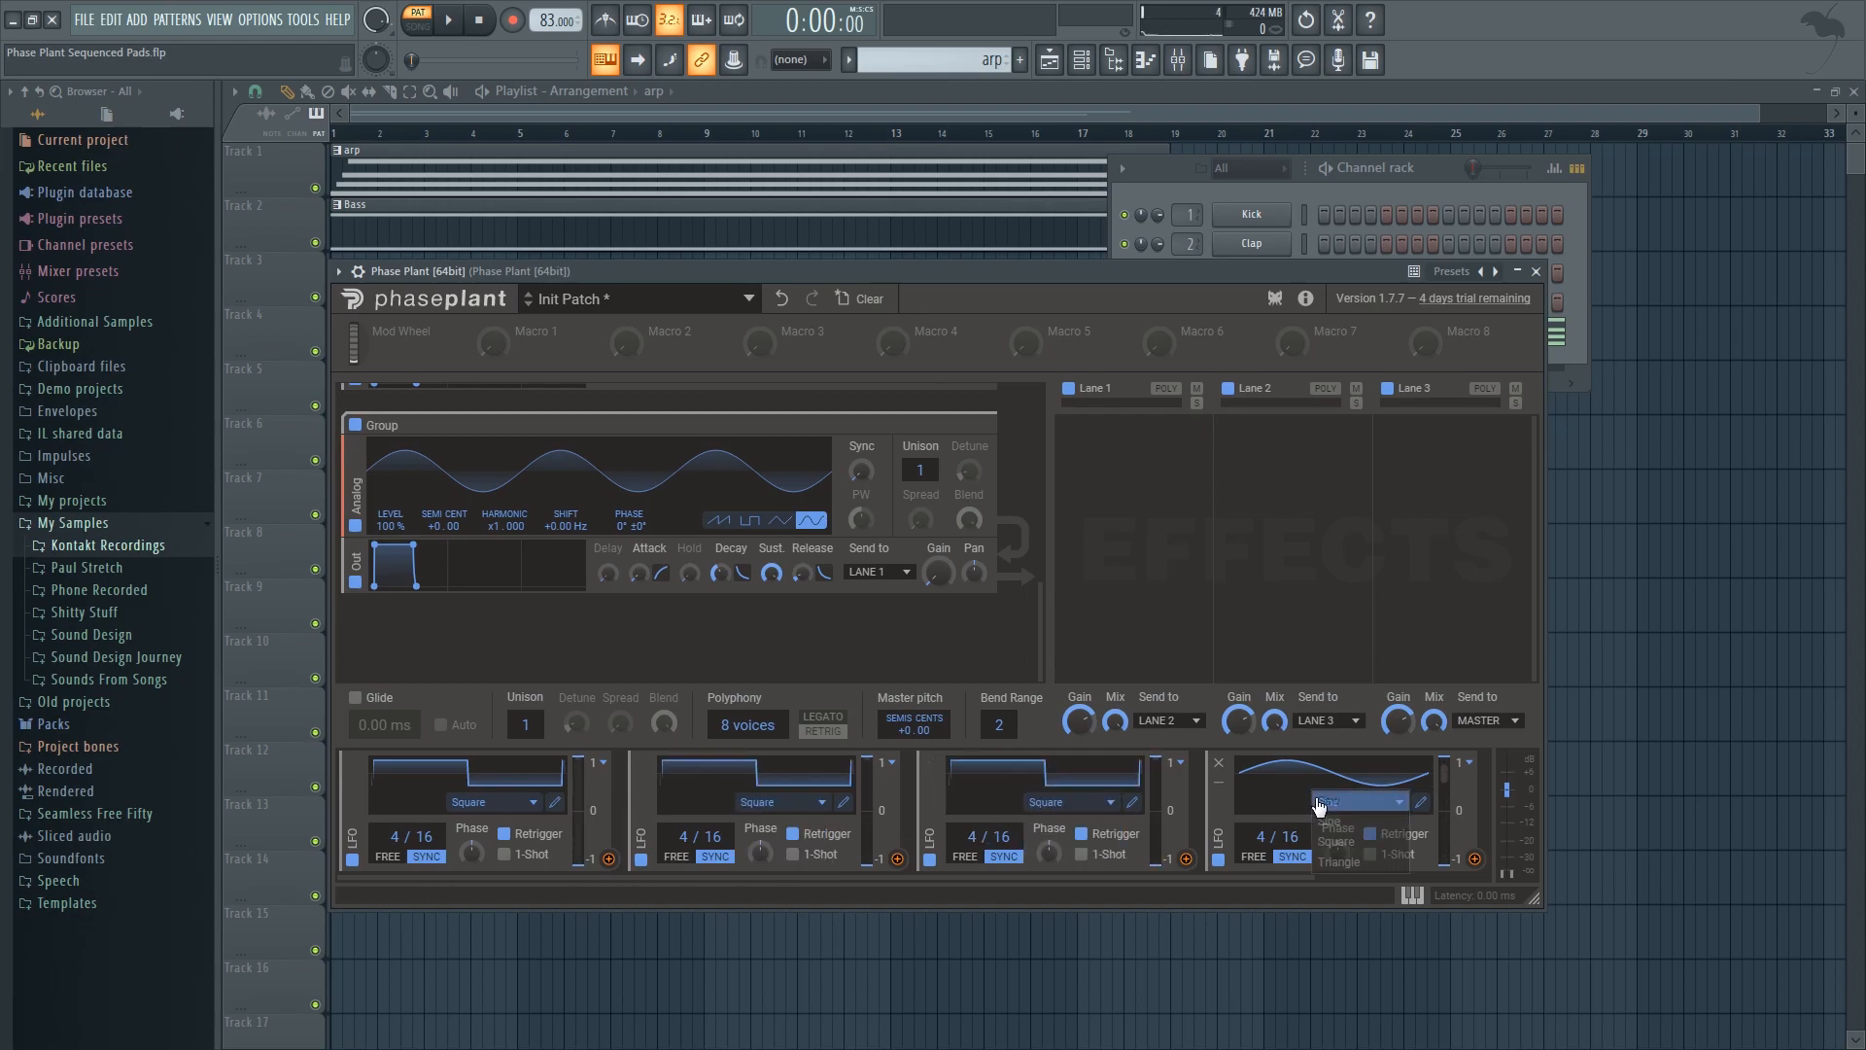
left_click(1348, 846)
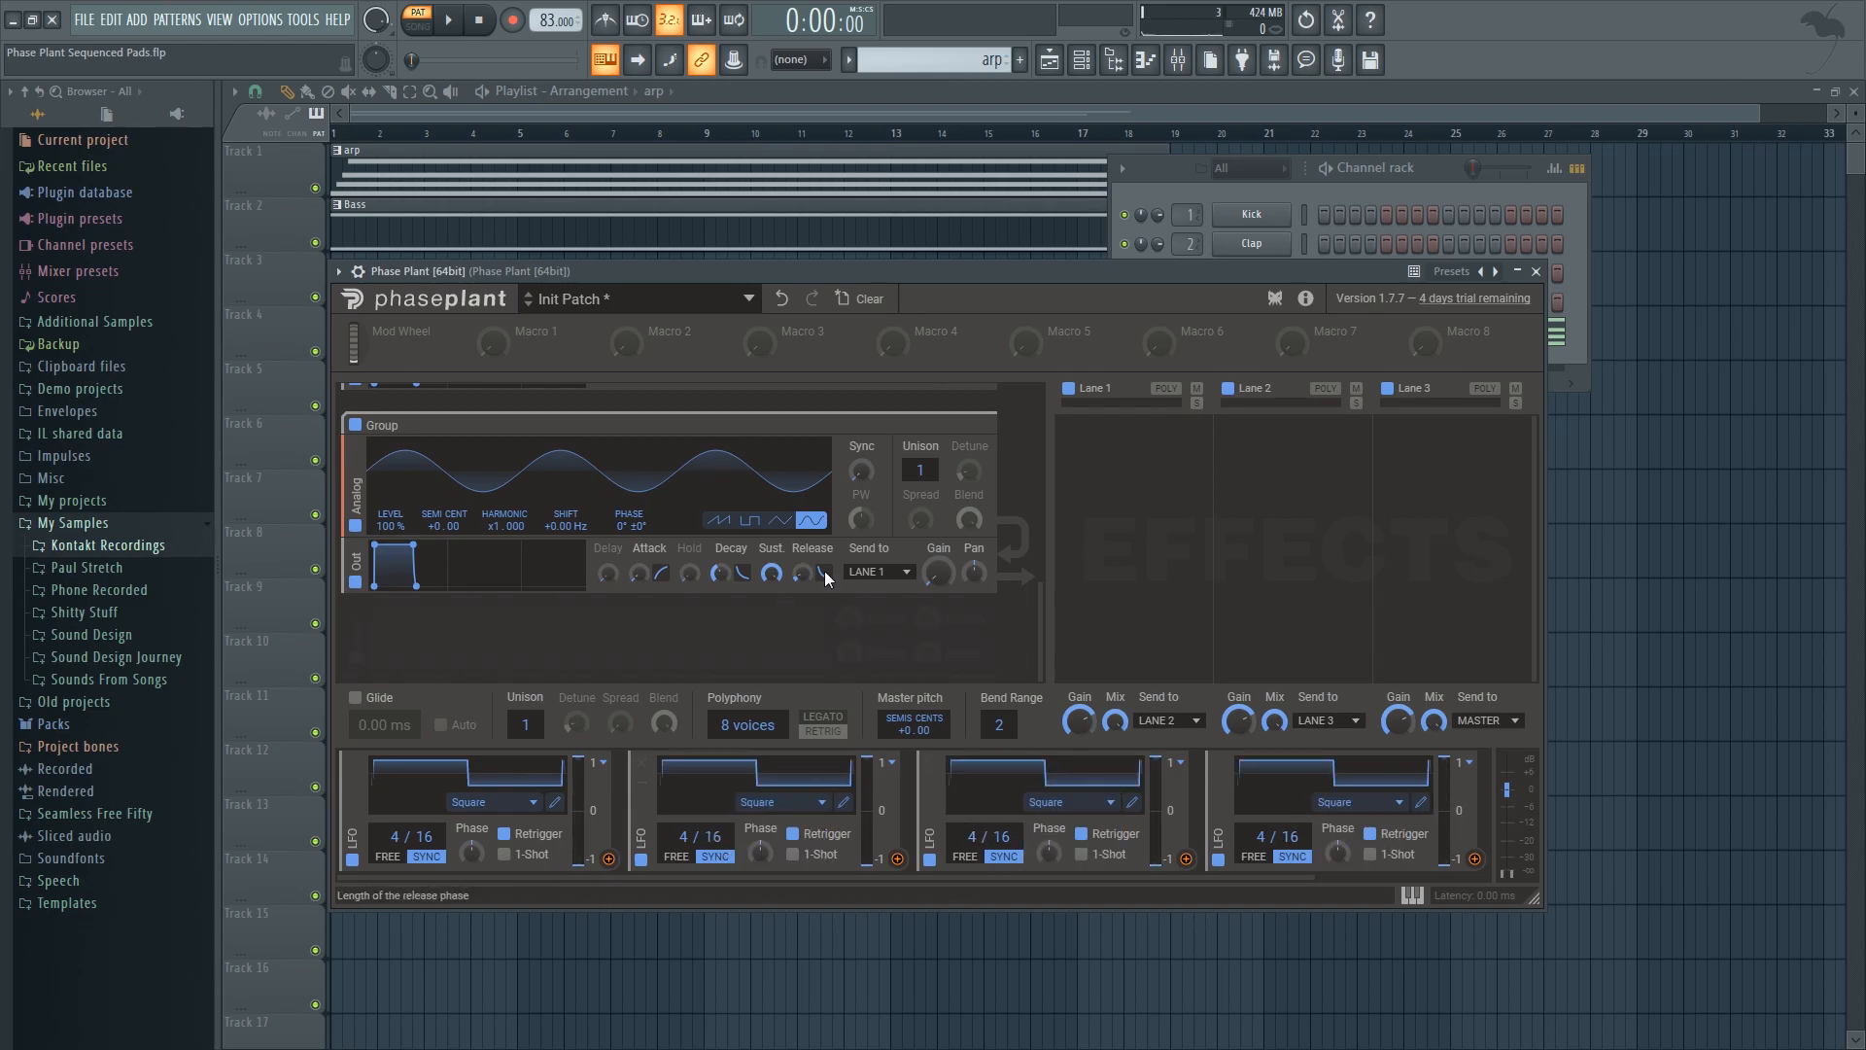
Step: Set the synced rates of the first, second and fourth LFOs to 8/16, 5/16 and 3/16
left_click_drag(1042, 592, 1059, 402)
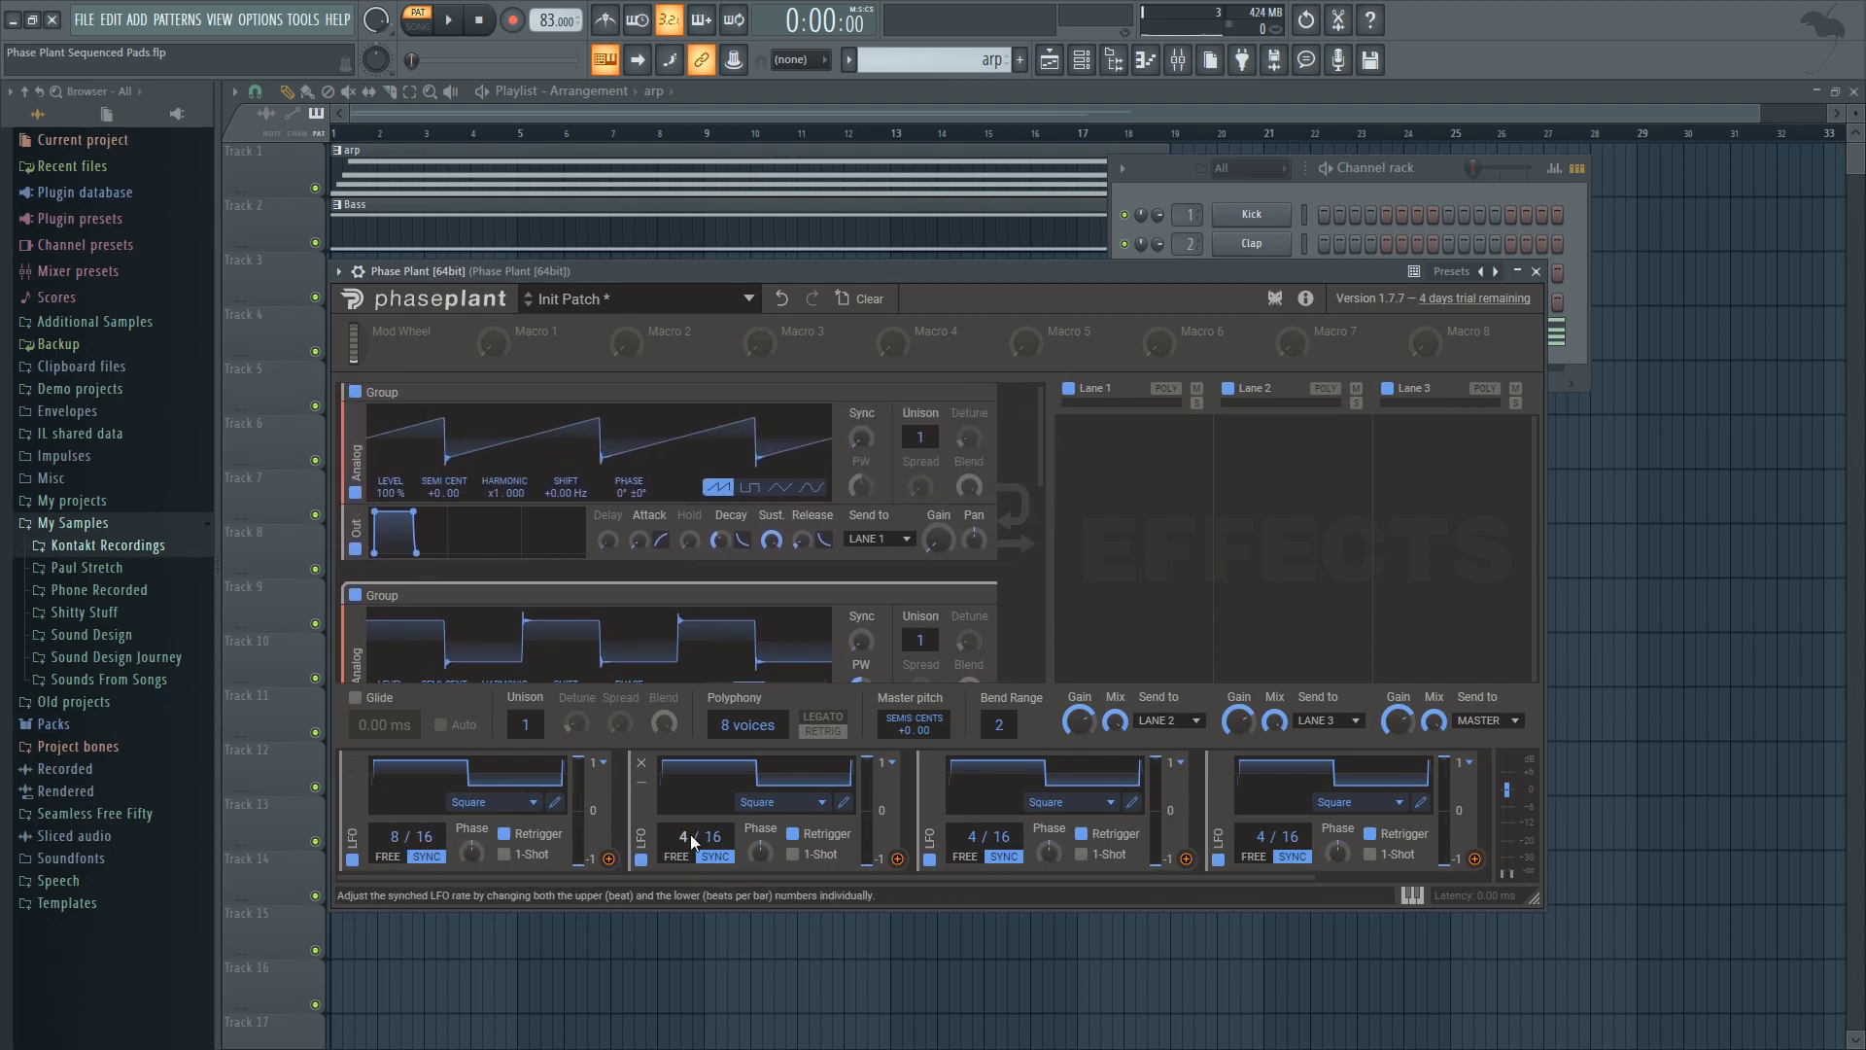
left_click_drag(690, 834, 690, 824)
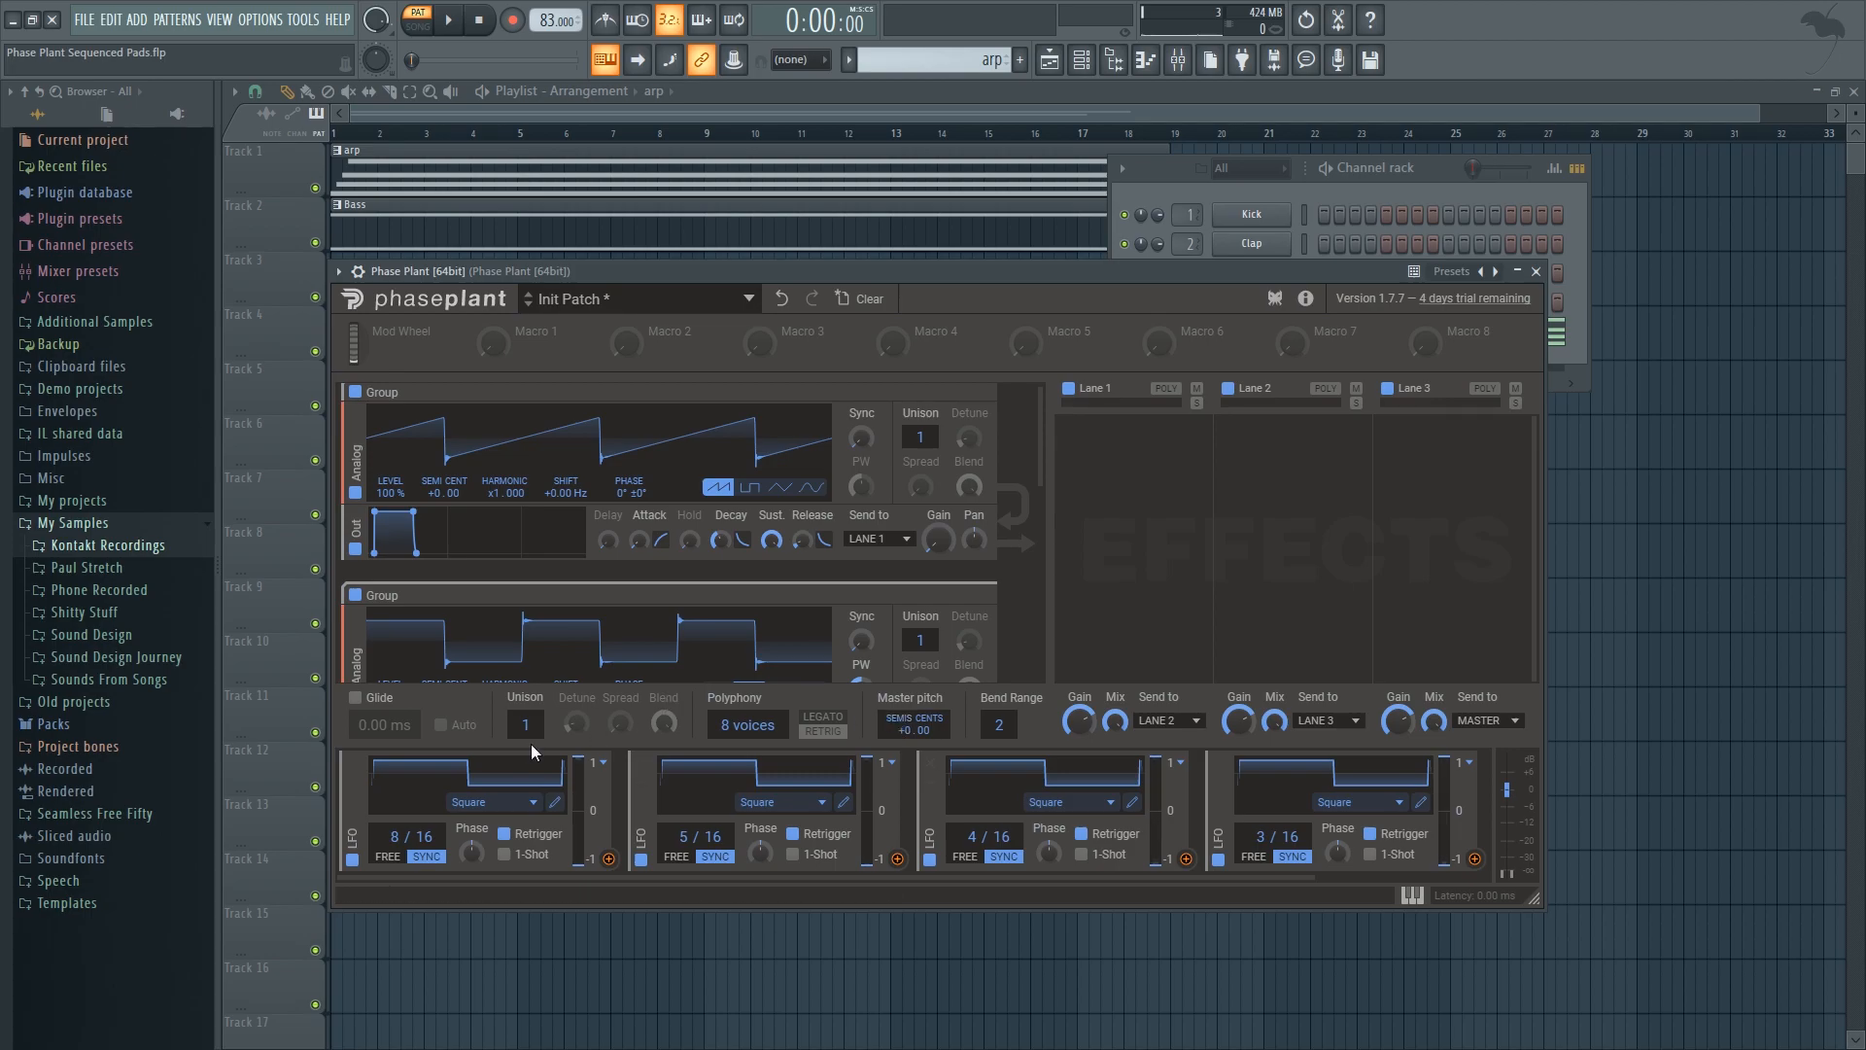
Step: Modulate the saw group's output gain with the first LFO at about 23 % and the square group's gain with the second LFO
mouse_move(611, 868)
left_mouse_down()
mouse_move(803, 738)
mouse_move(948, 568)
mouse_move(605, 865)
left_mouse_up()
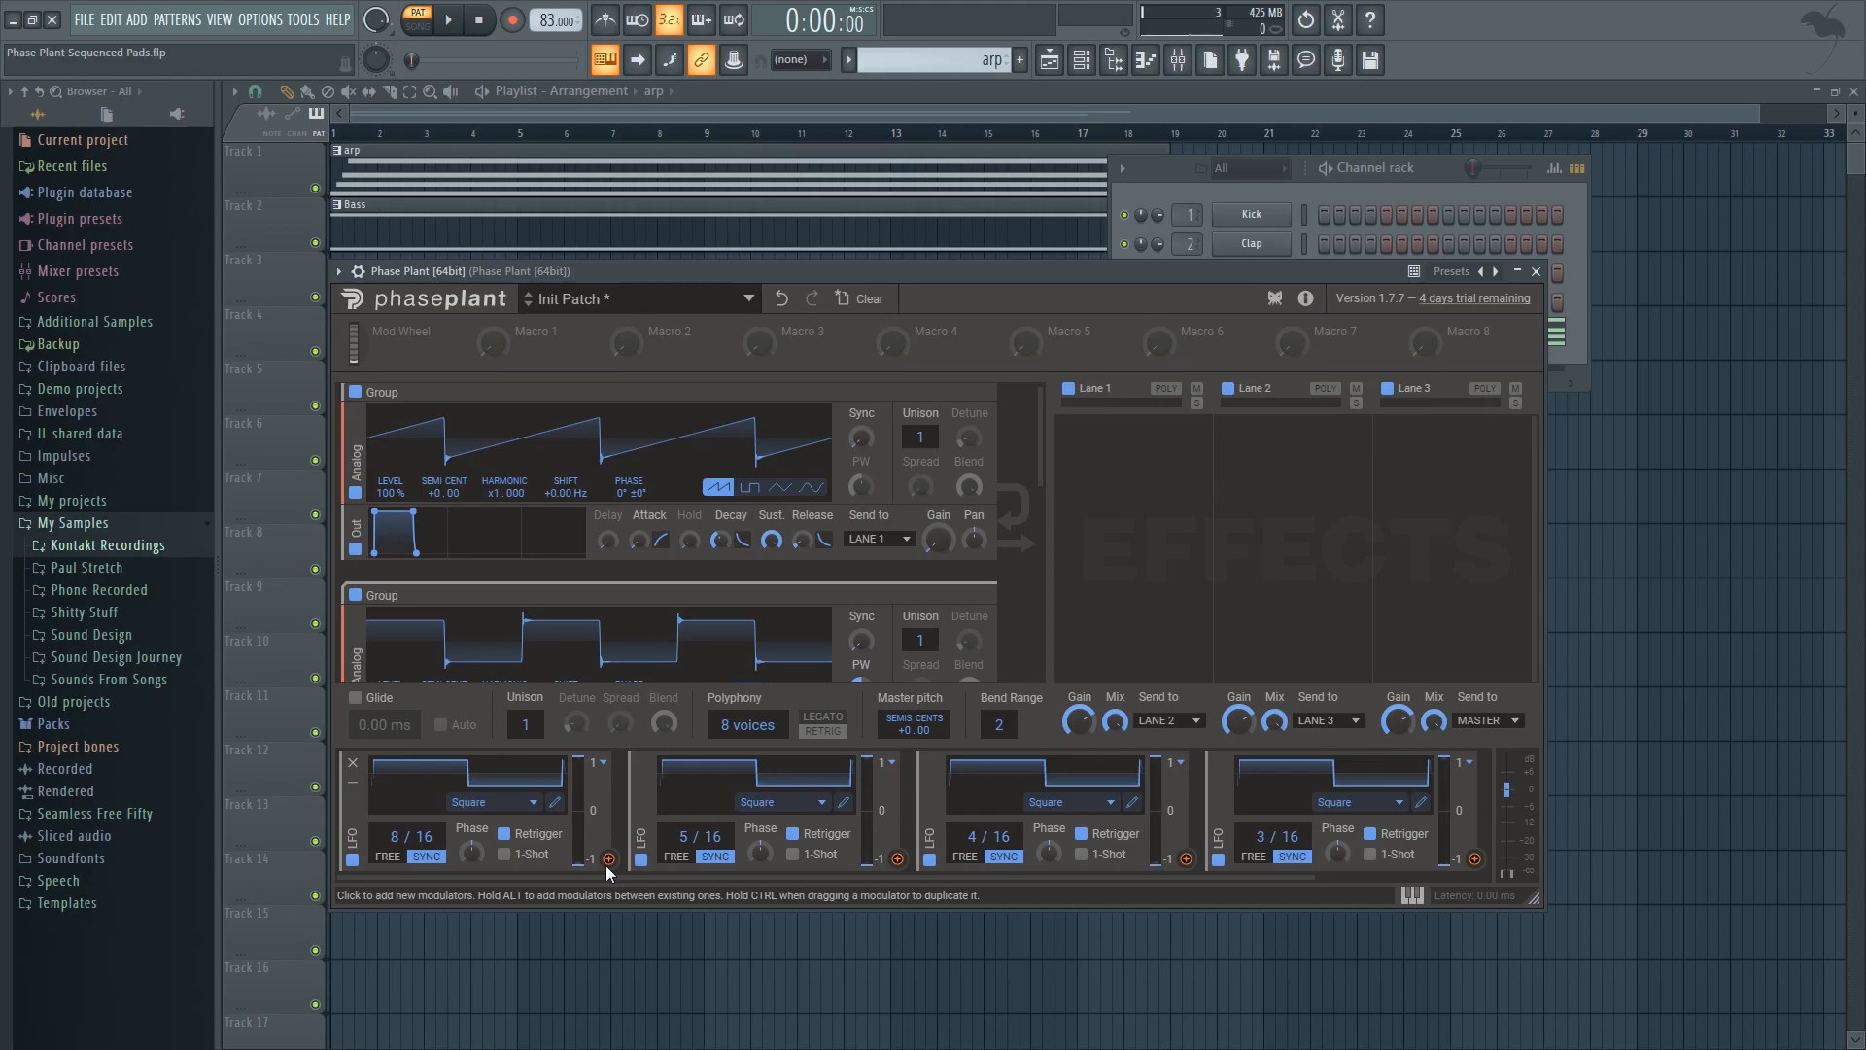
left_click_drag(609, 863, 935, 568)
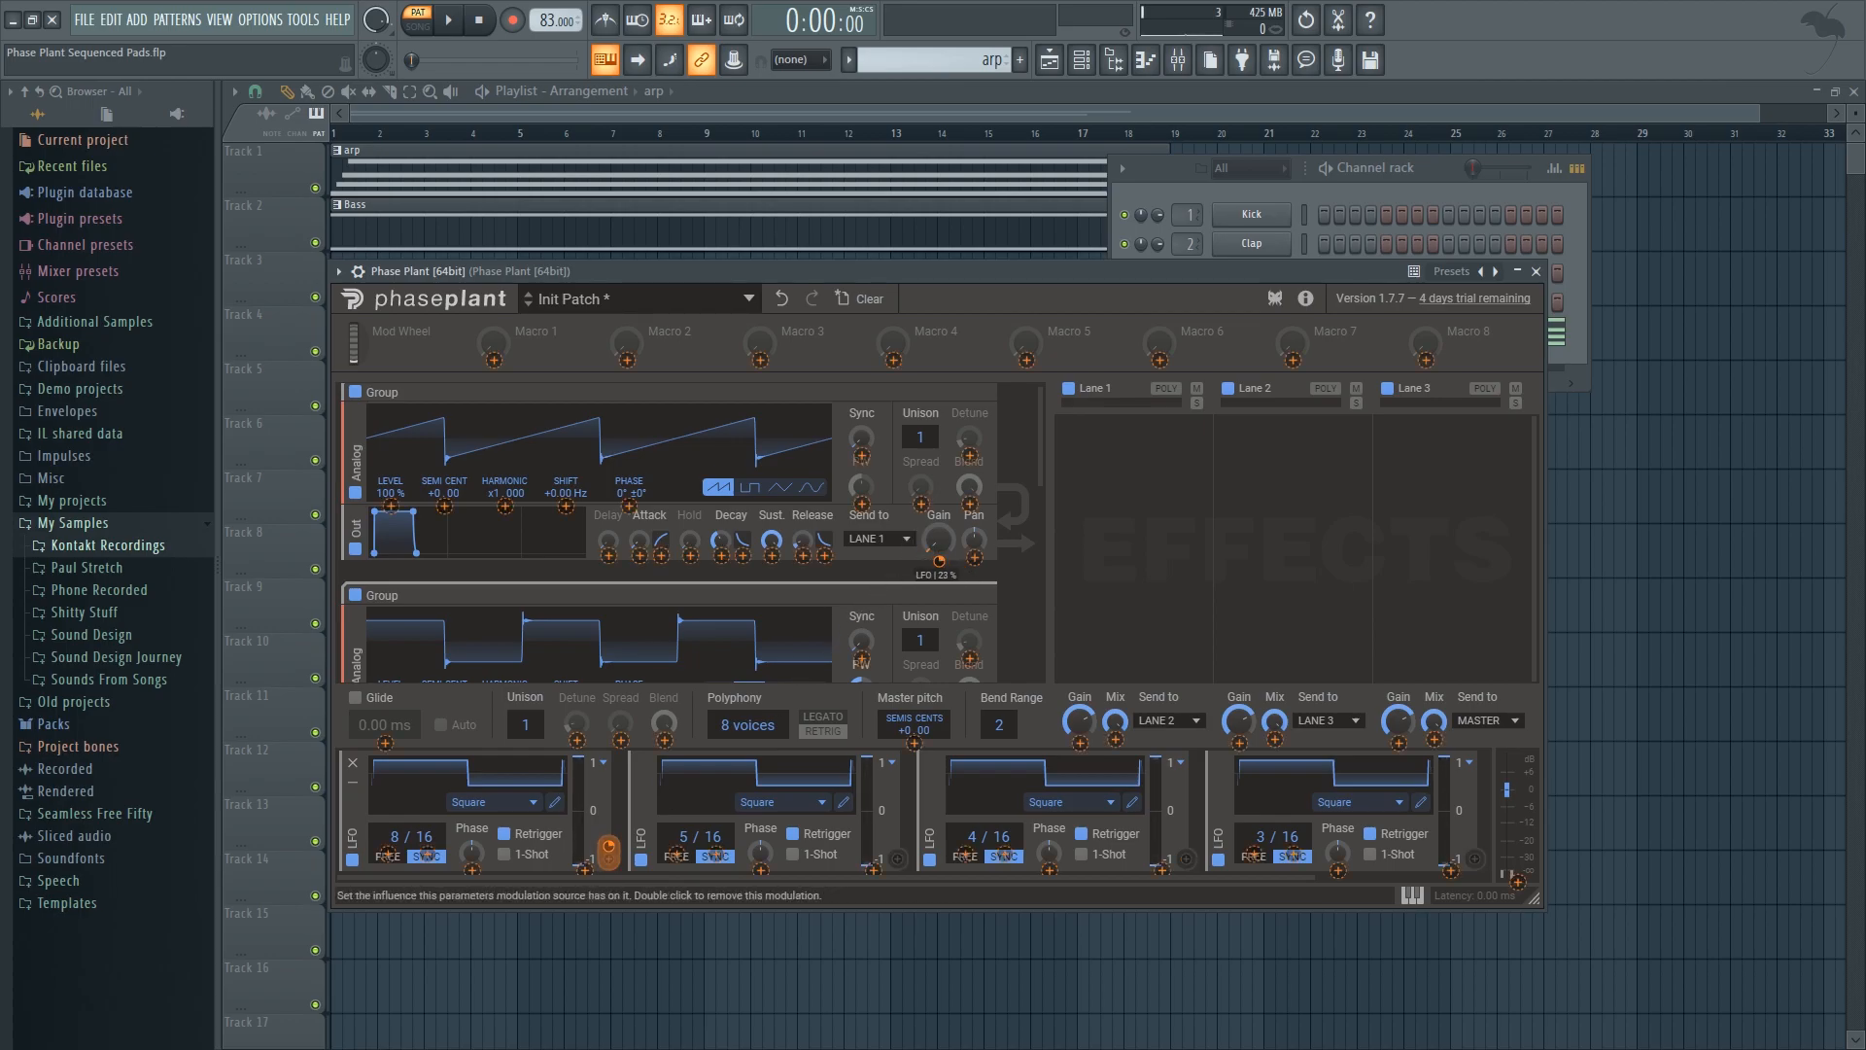
scroll(1001, 581, "down", 2)
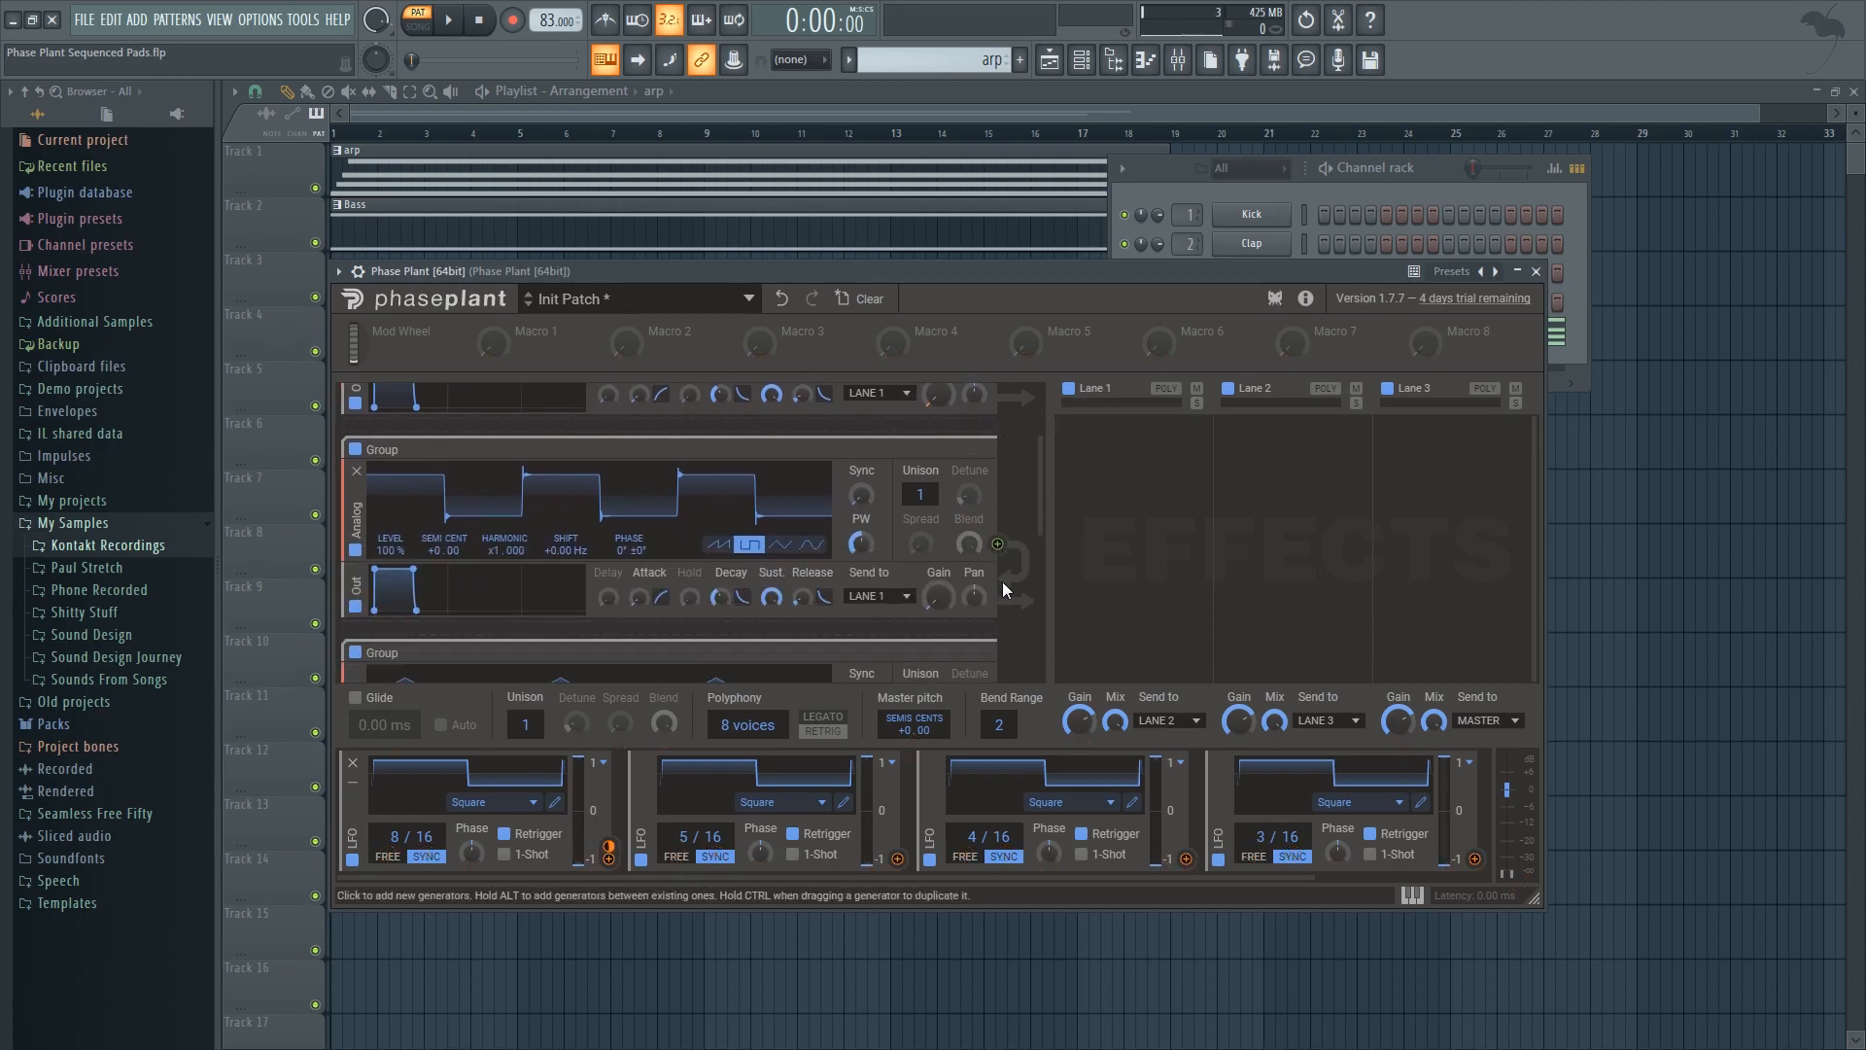
left_click_drag(897, 858, 939, 576)
scroll(991, 579, "down", 2)
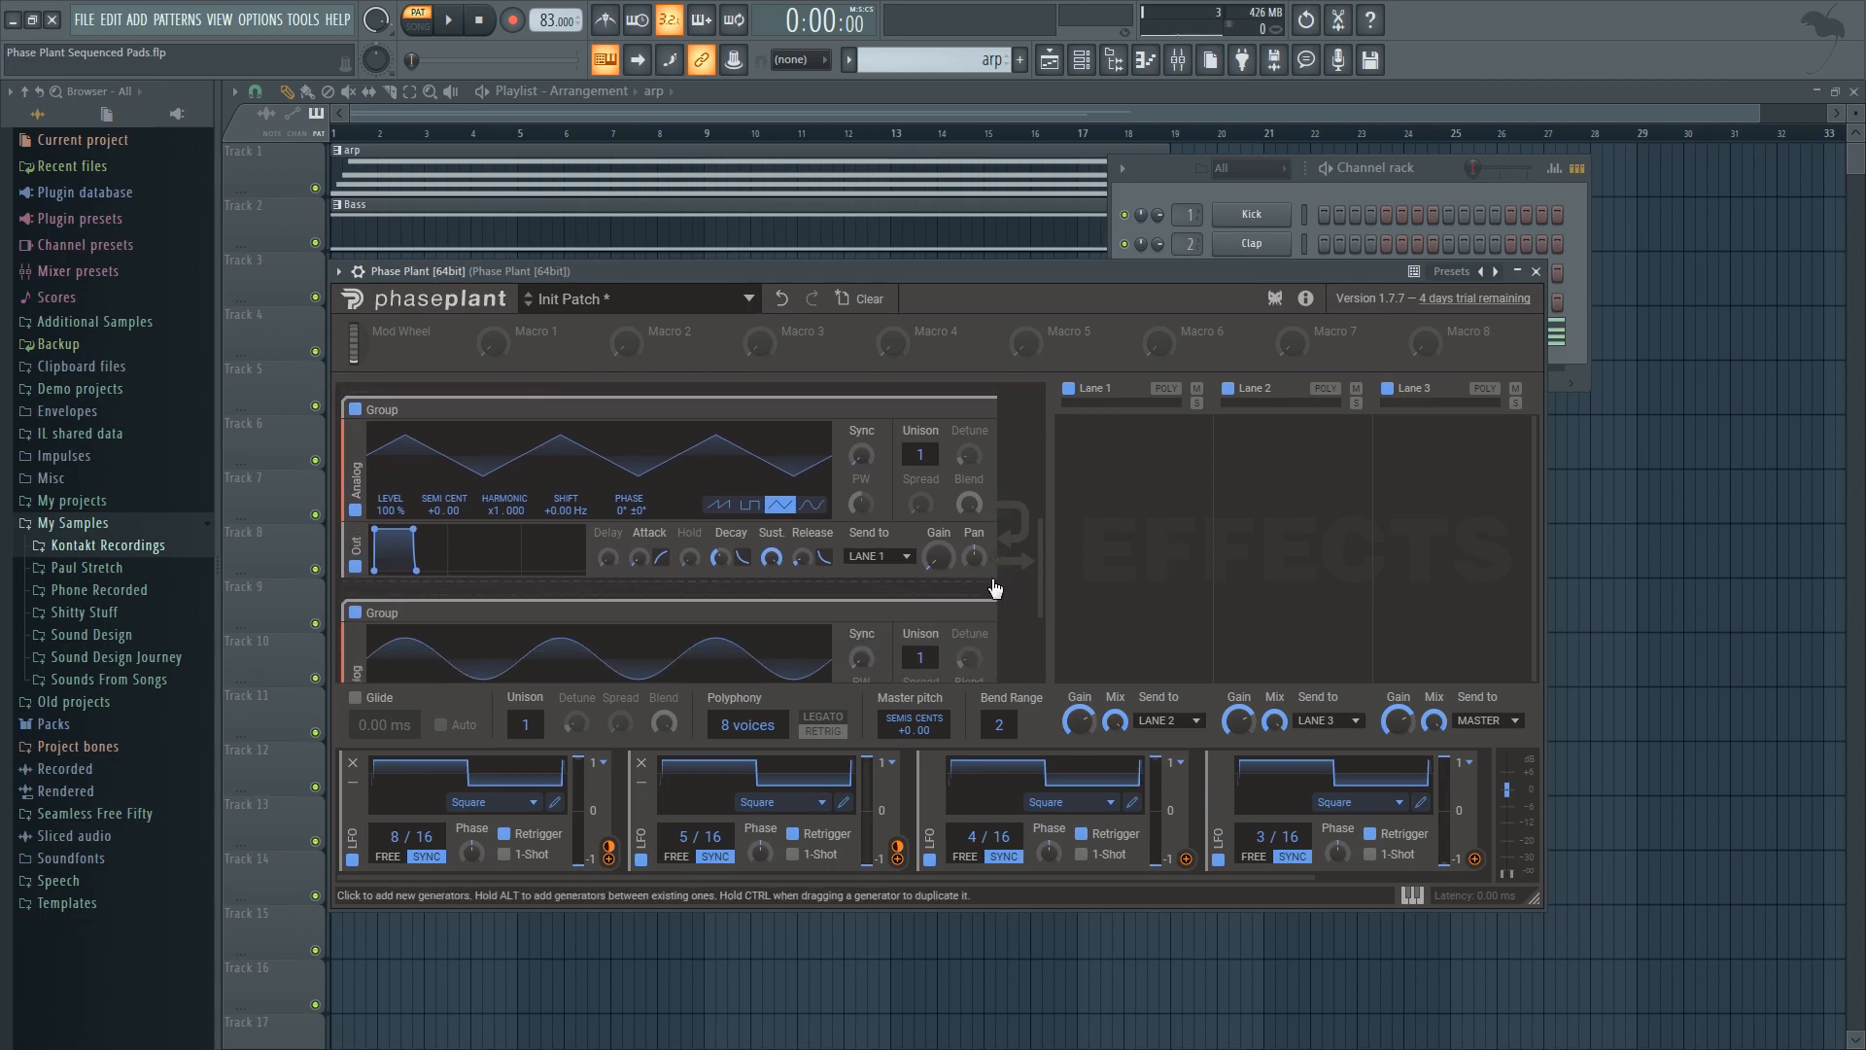
Step: Modulate the triangle group's output gain with the third LFO at about 32 % and the sine group's with the fourth at about 22 %
left_click_drag(1186, 858, 939, 586)
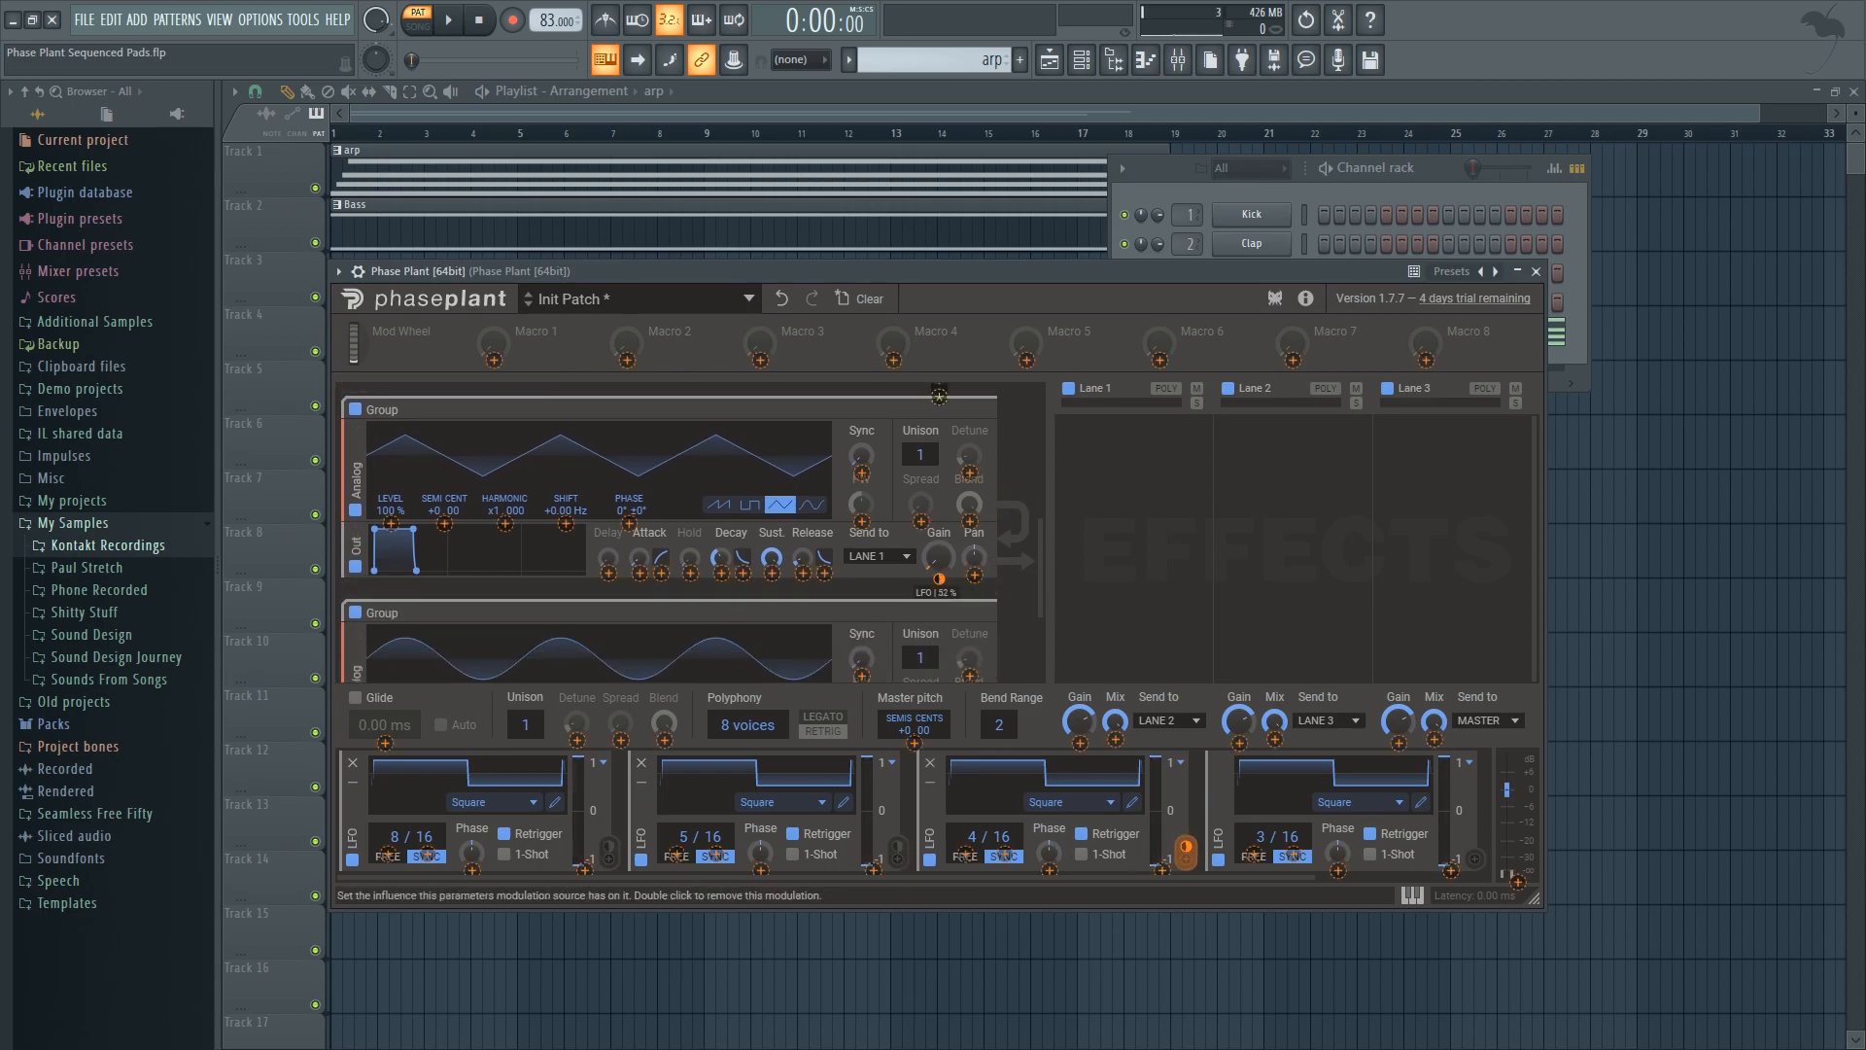
left_click(999, 597)
scroll(999, 598, "down", 3)
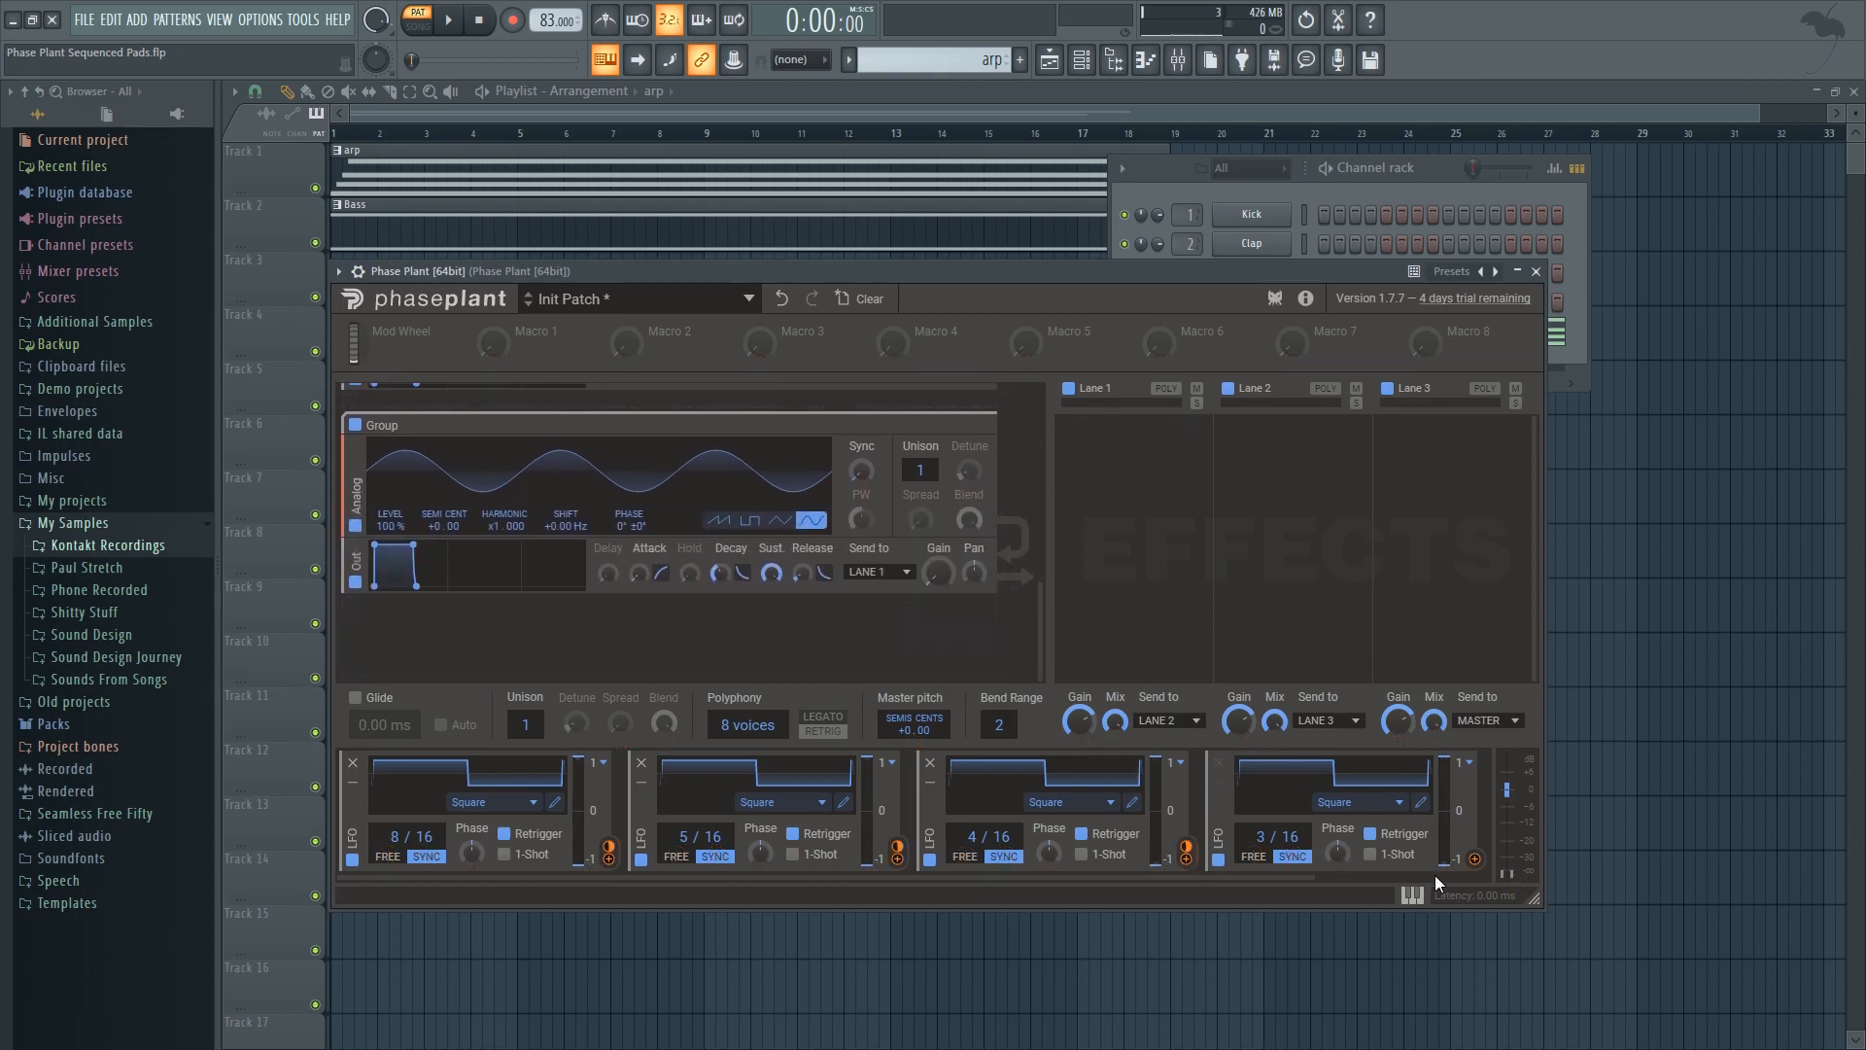
left_click_drag(1475, 862, 939, 593)
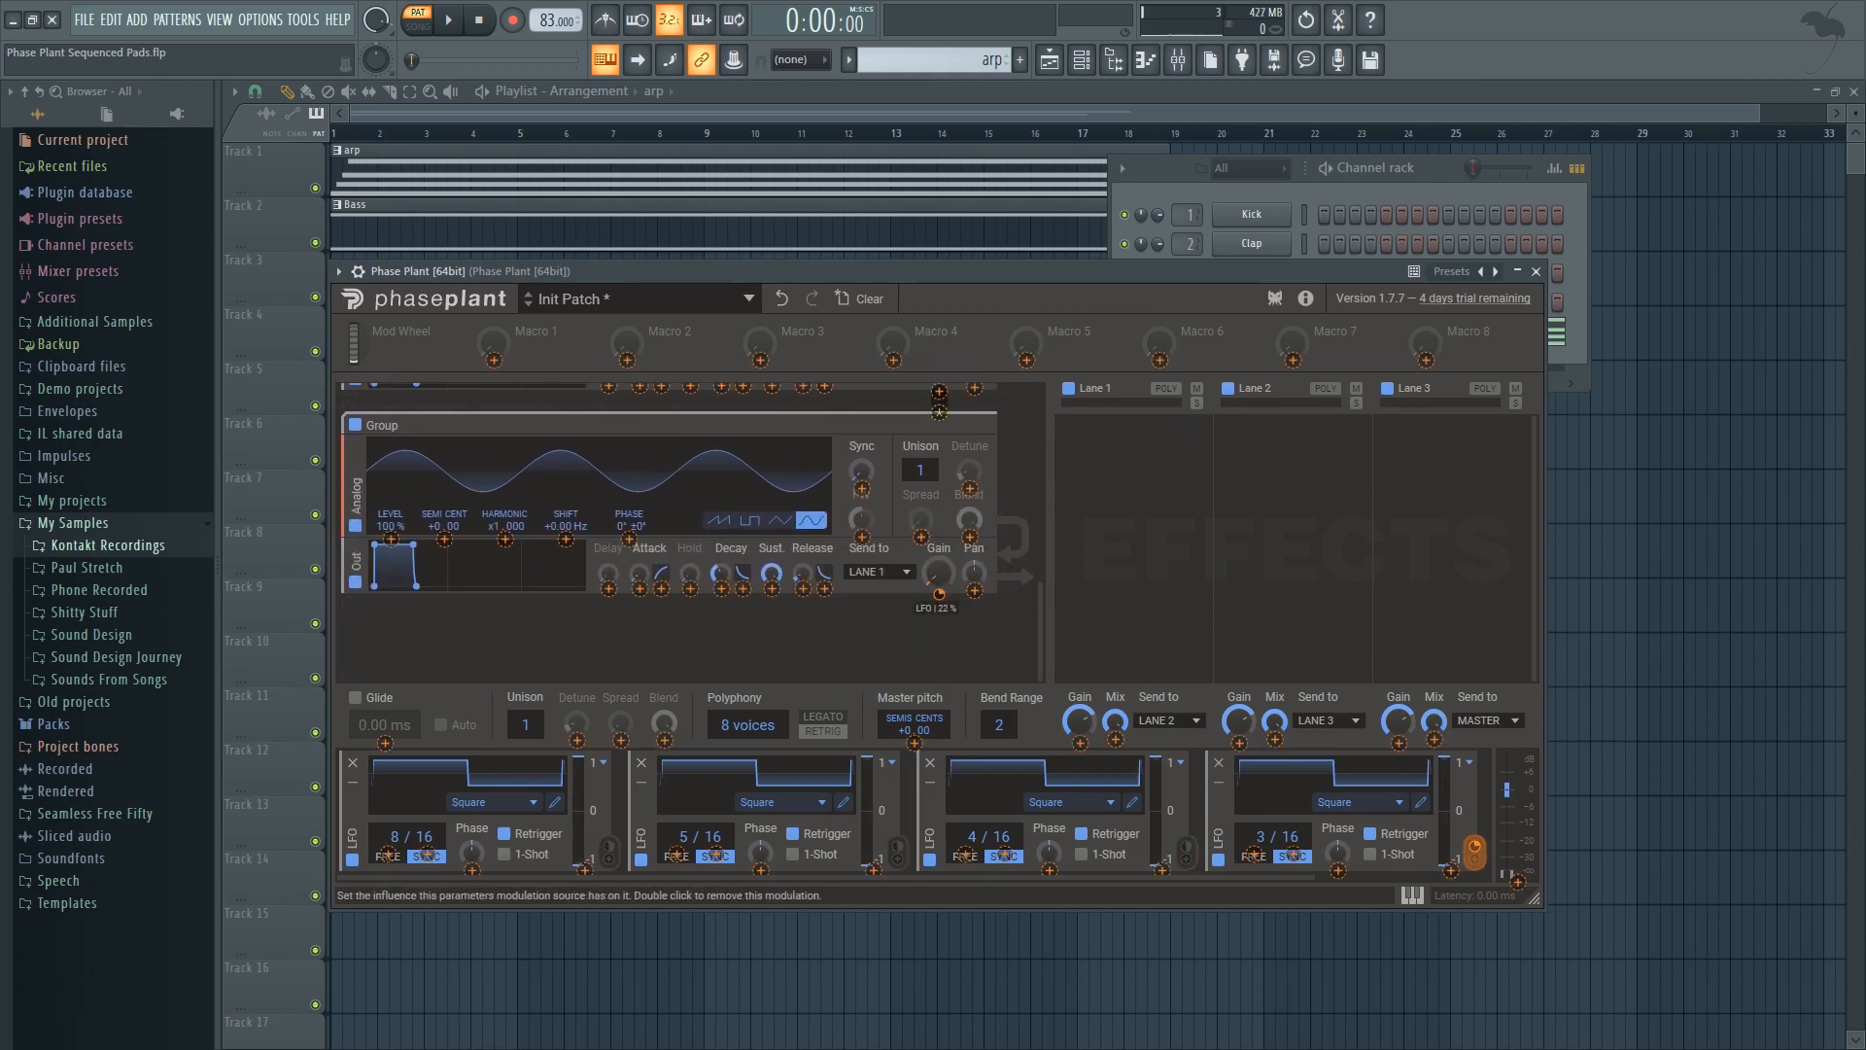
left_click(972, 632)
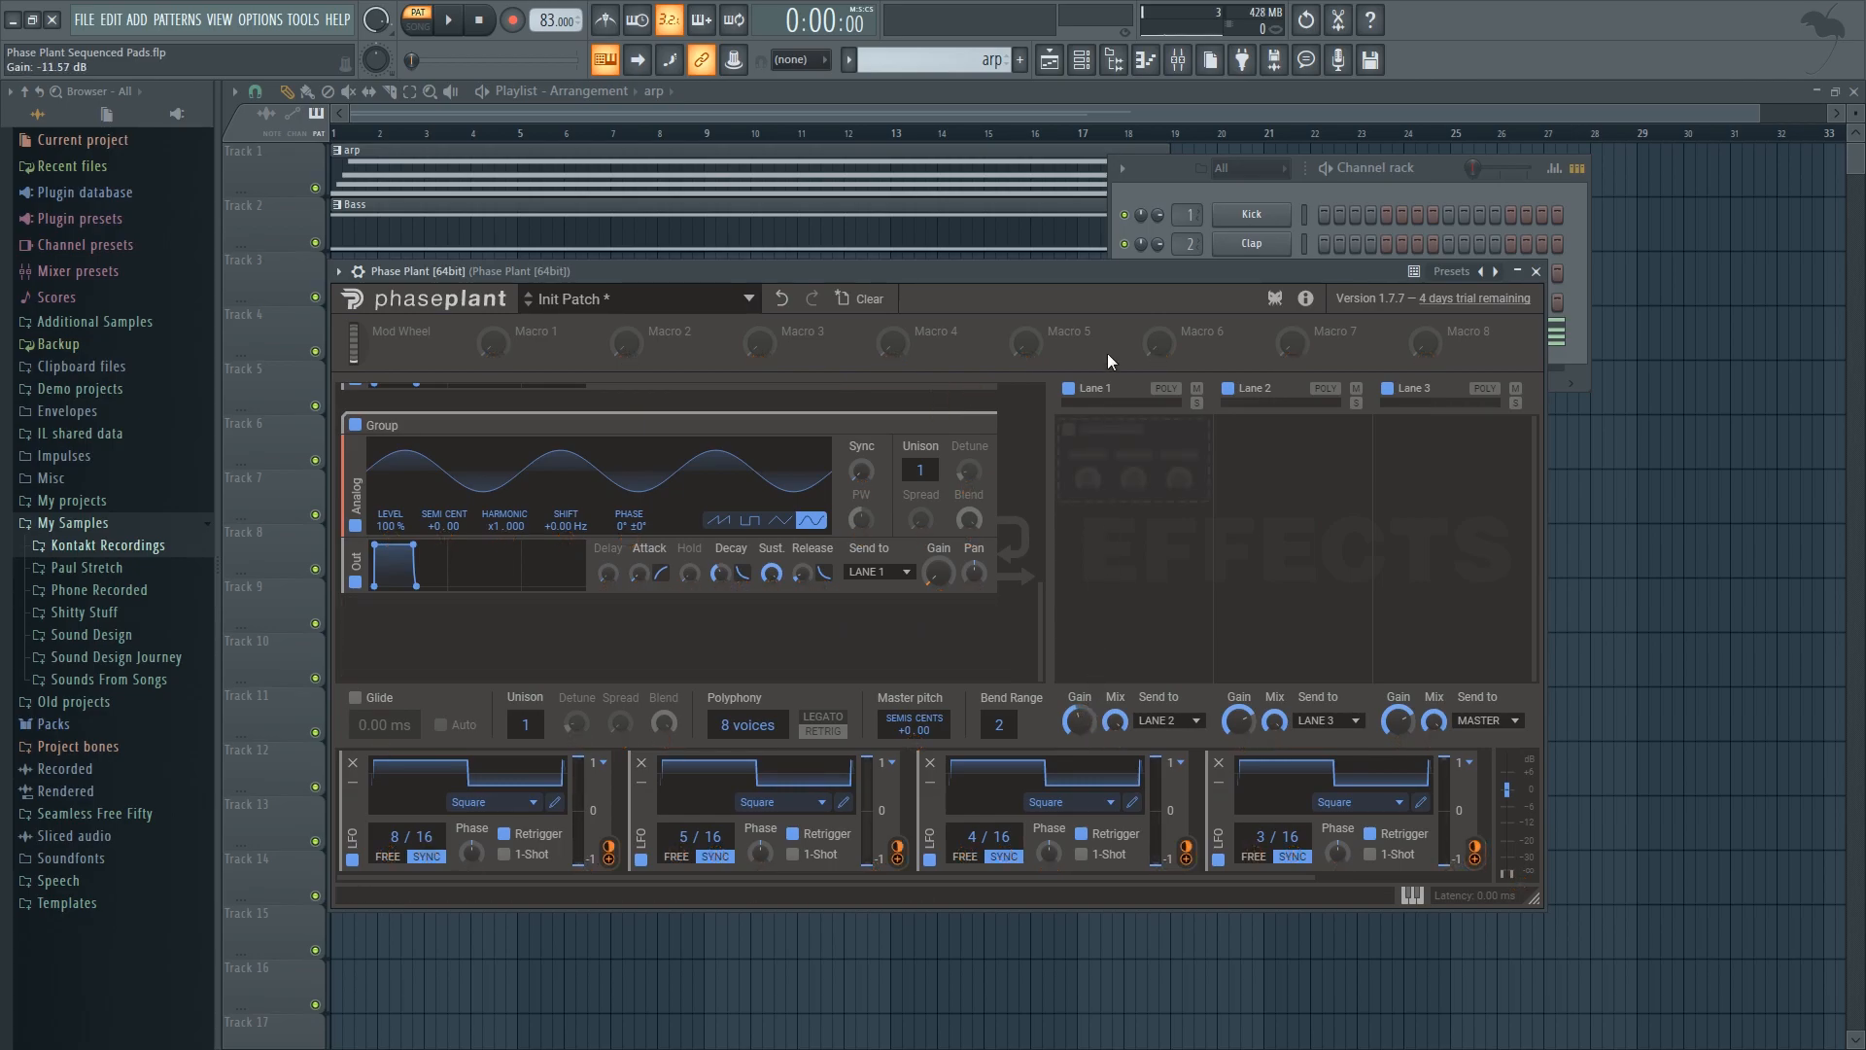
Step: Lower the gain of Lane 1 to about -11.57 dB and play the pattern to hear the gated oscillators
left_click_drag(1086, 265, 1067, 270)
key("space")
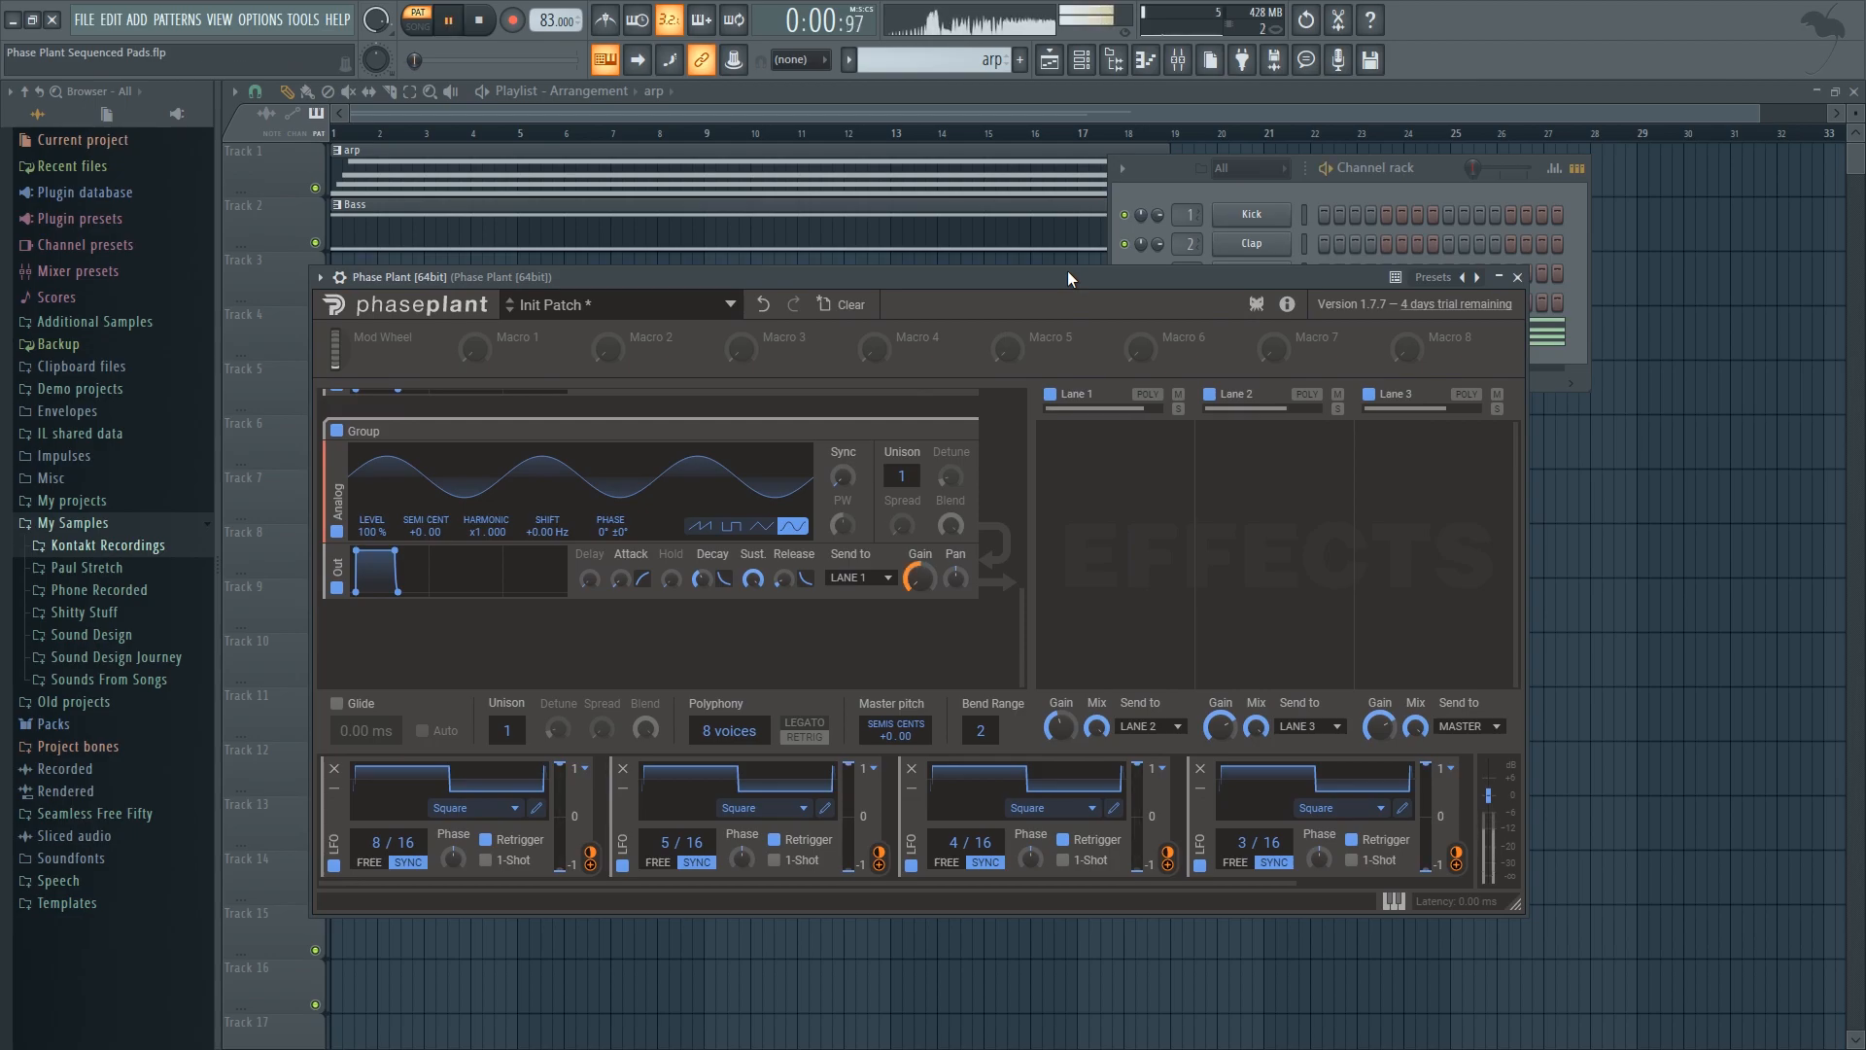
left_click_drag(1068, 279, 1034, 281)
key("space")
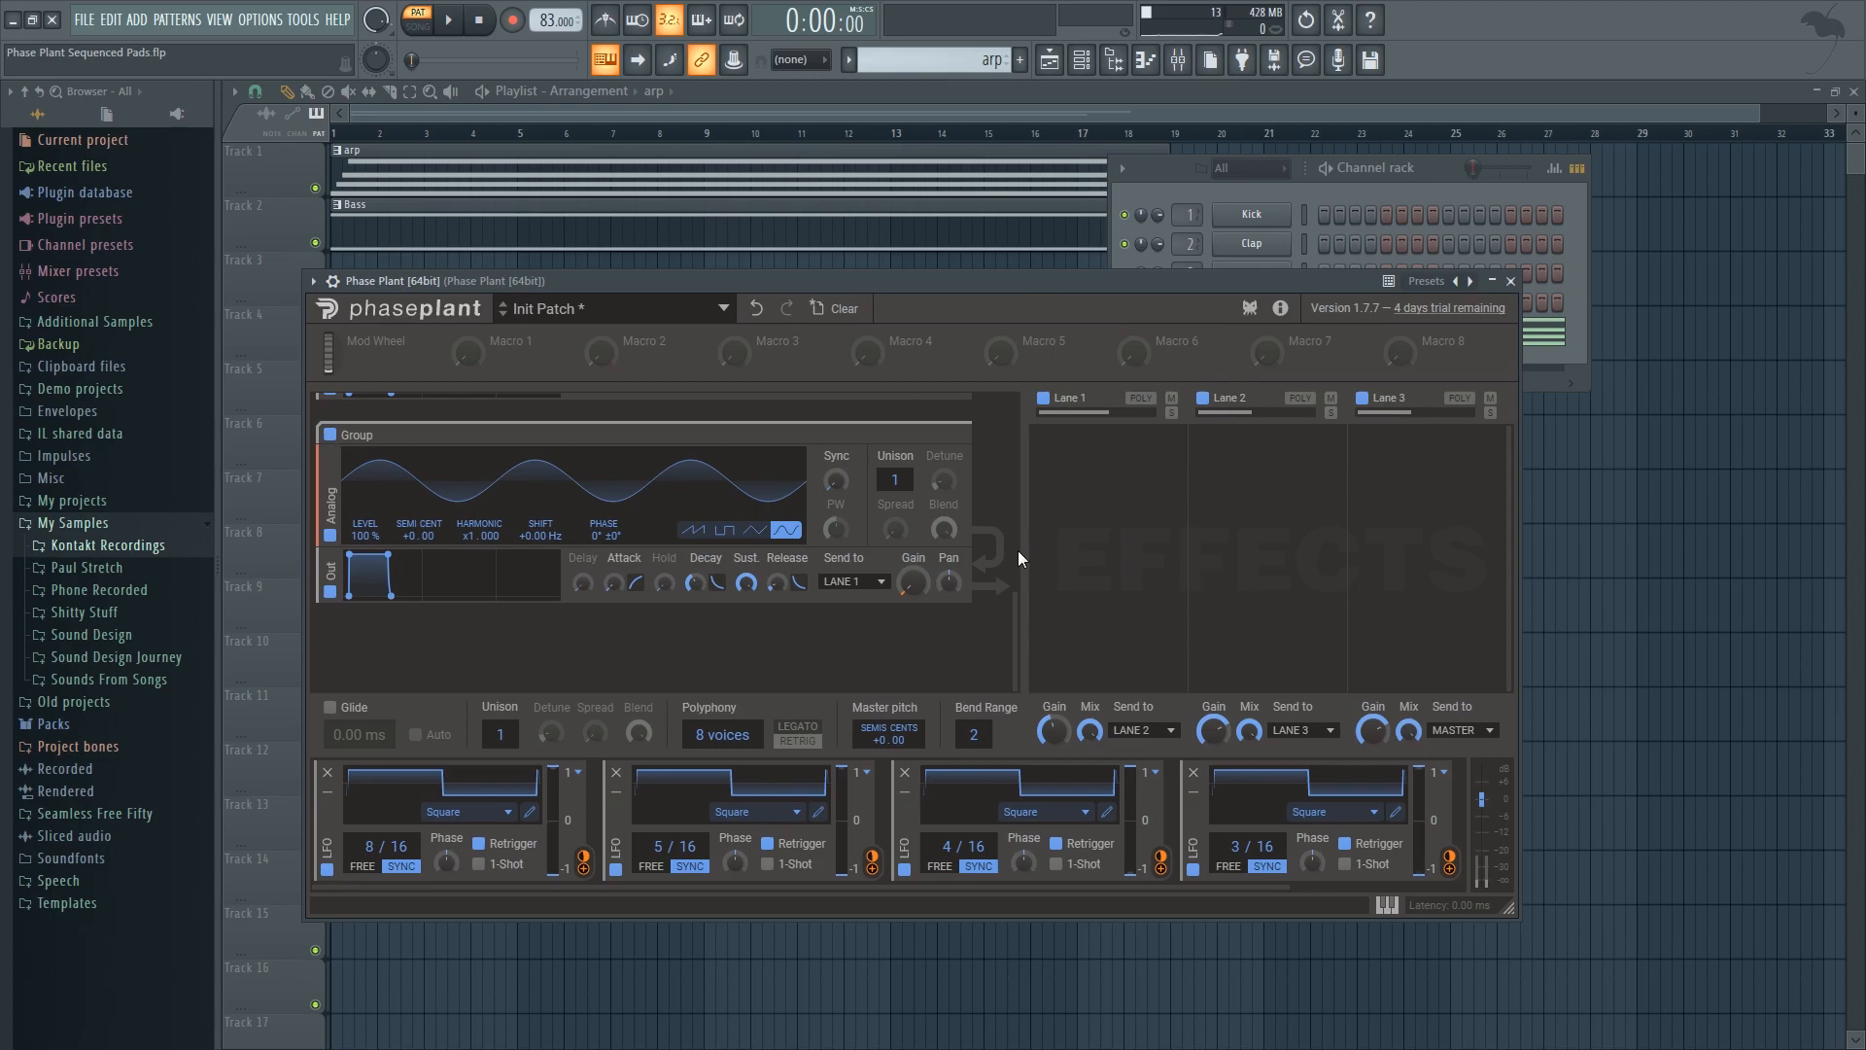
Step: Review the generator groups from the first one and play the pattern again to check the rhythmic gating
left_click_drag(1017, 620, 1022, 418)
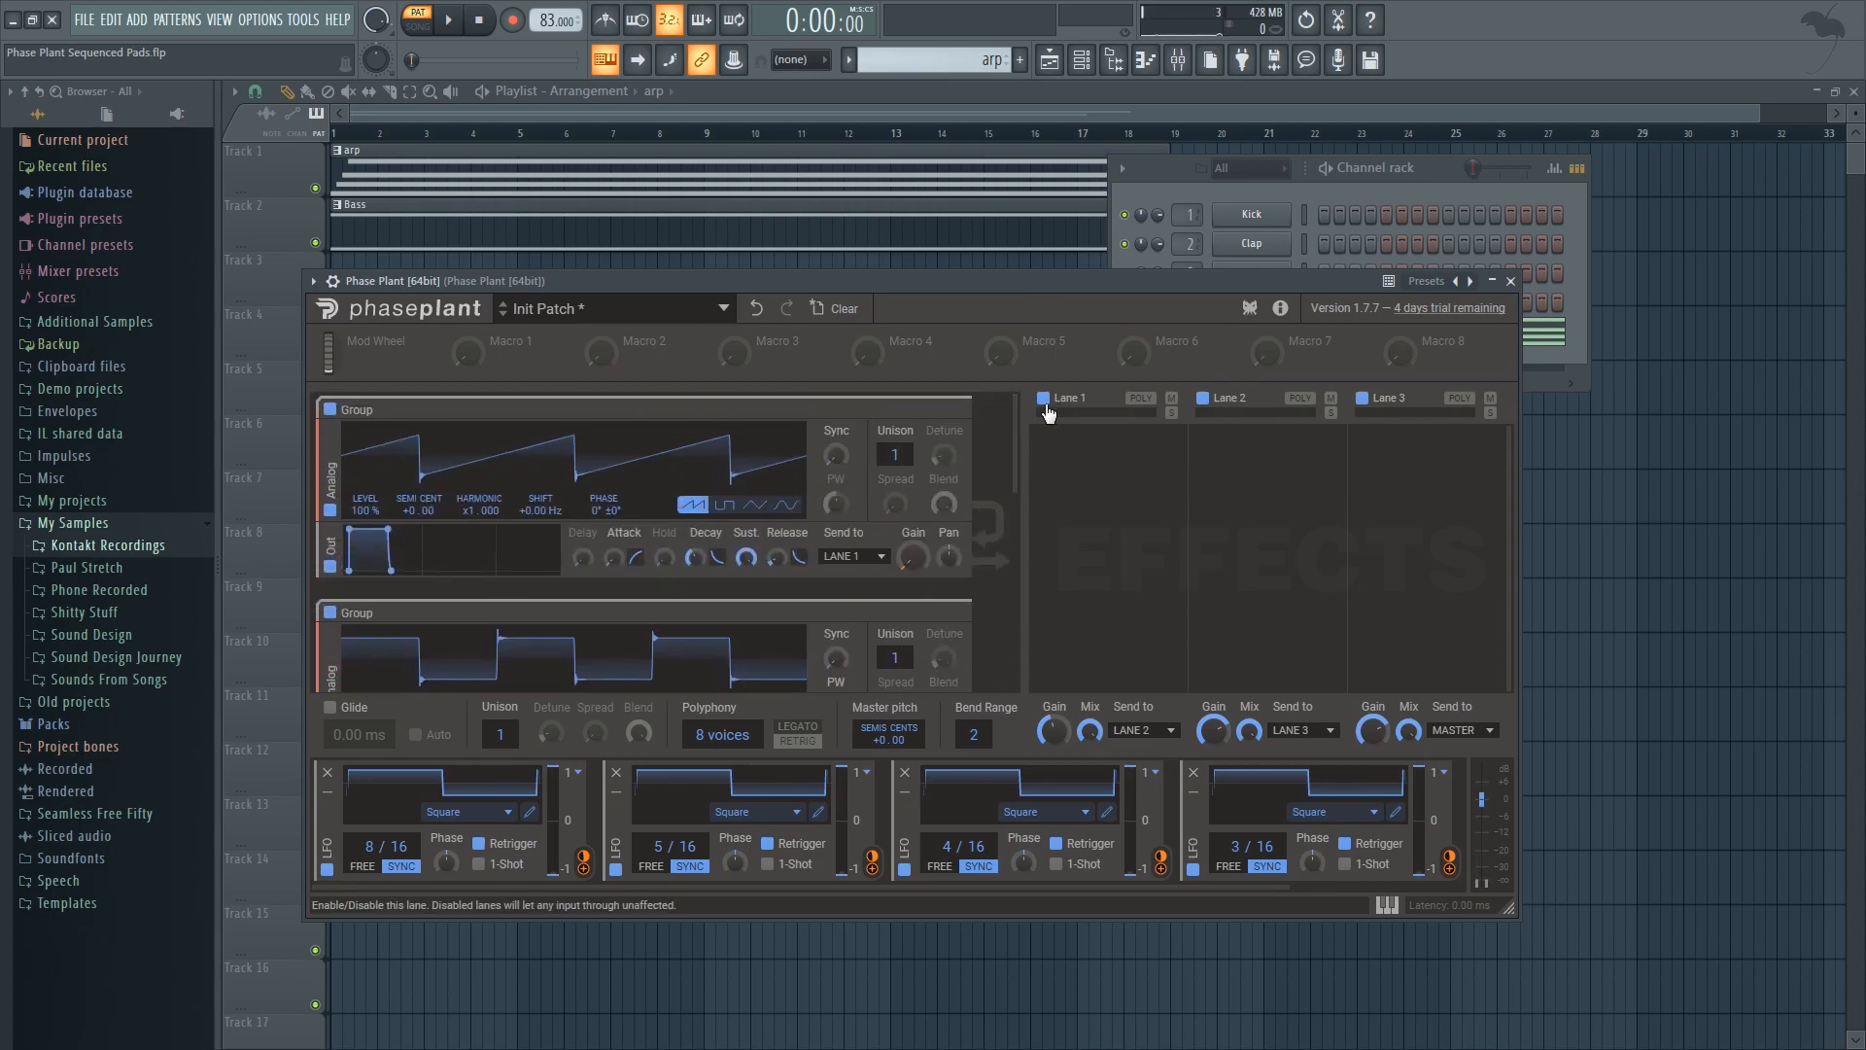
left_click_drag(1006, 288, 983, 288)
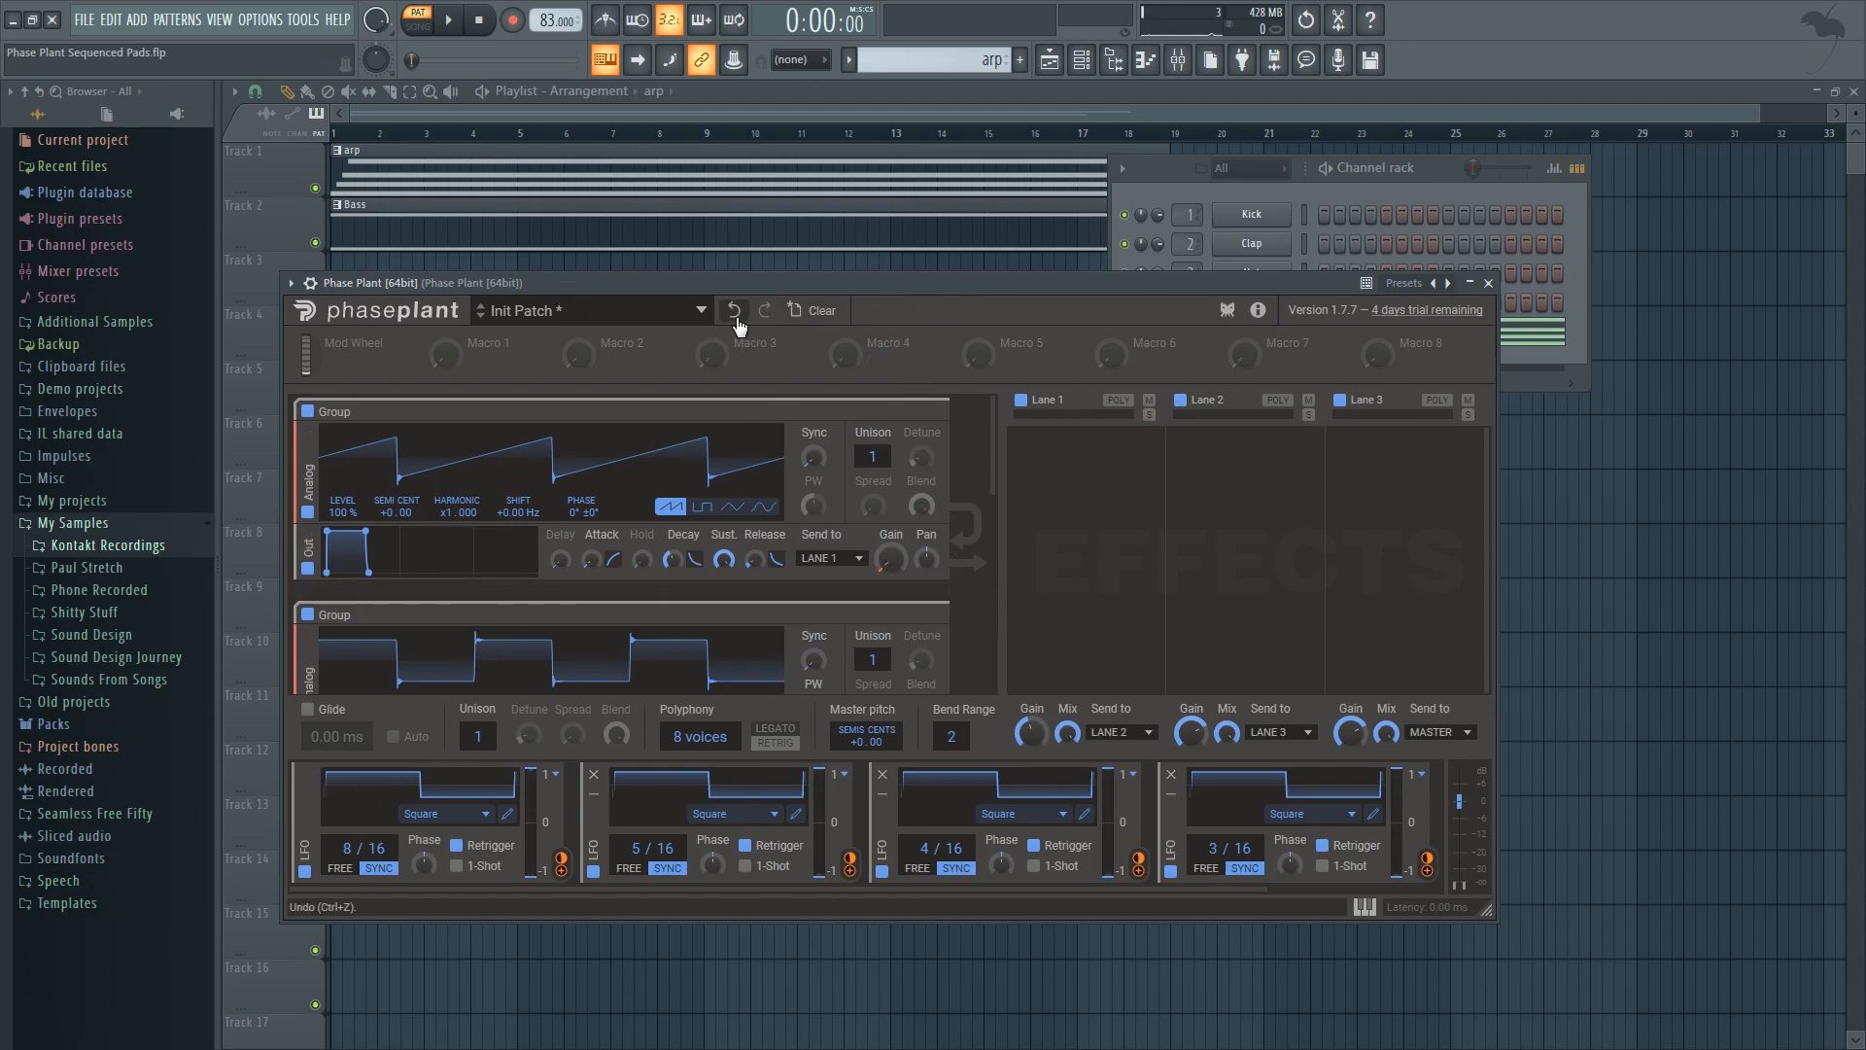
left_click_drag(1007, 280, 1031, 277)
key("space")
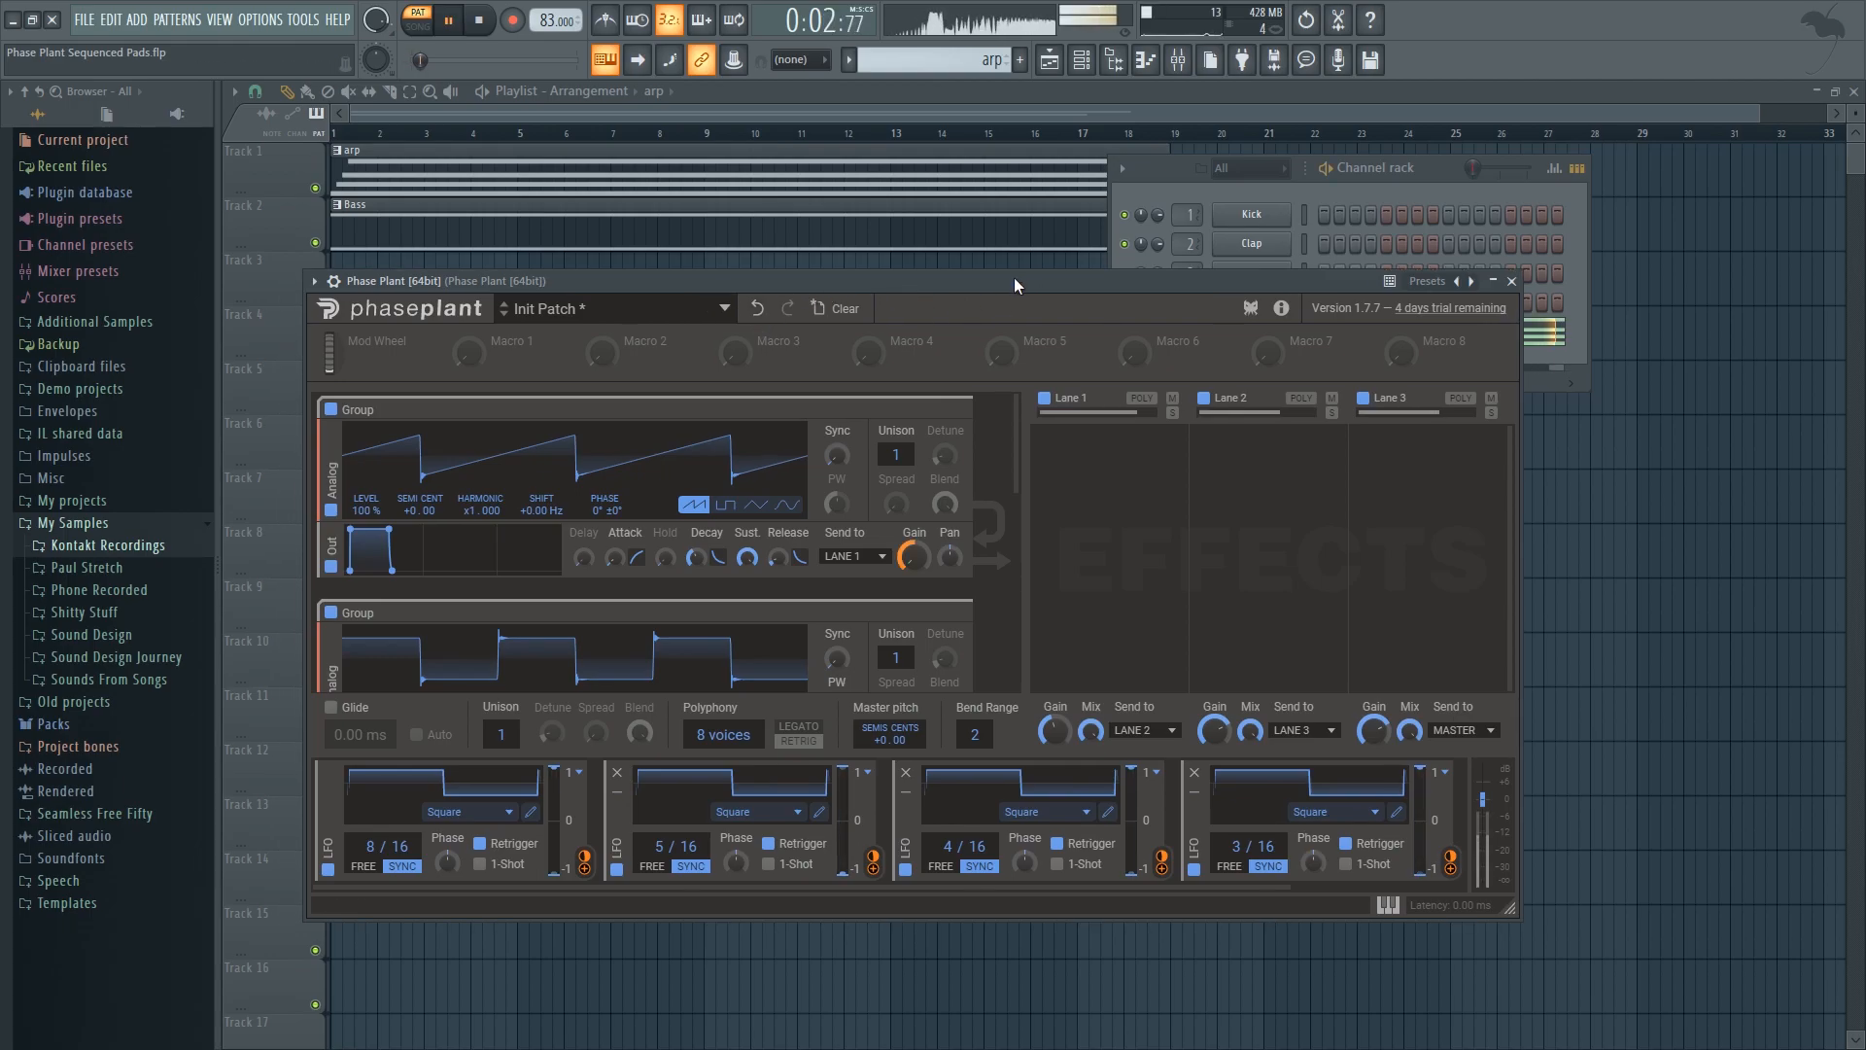
left_click_drag(1007, 280, 1000, 283)
key("space")
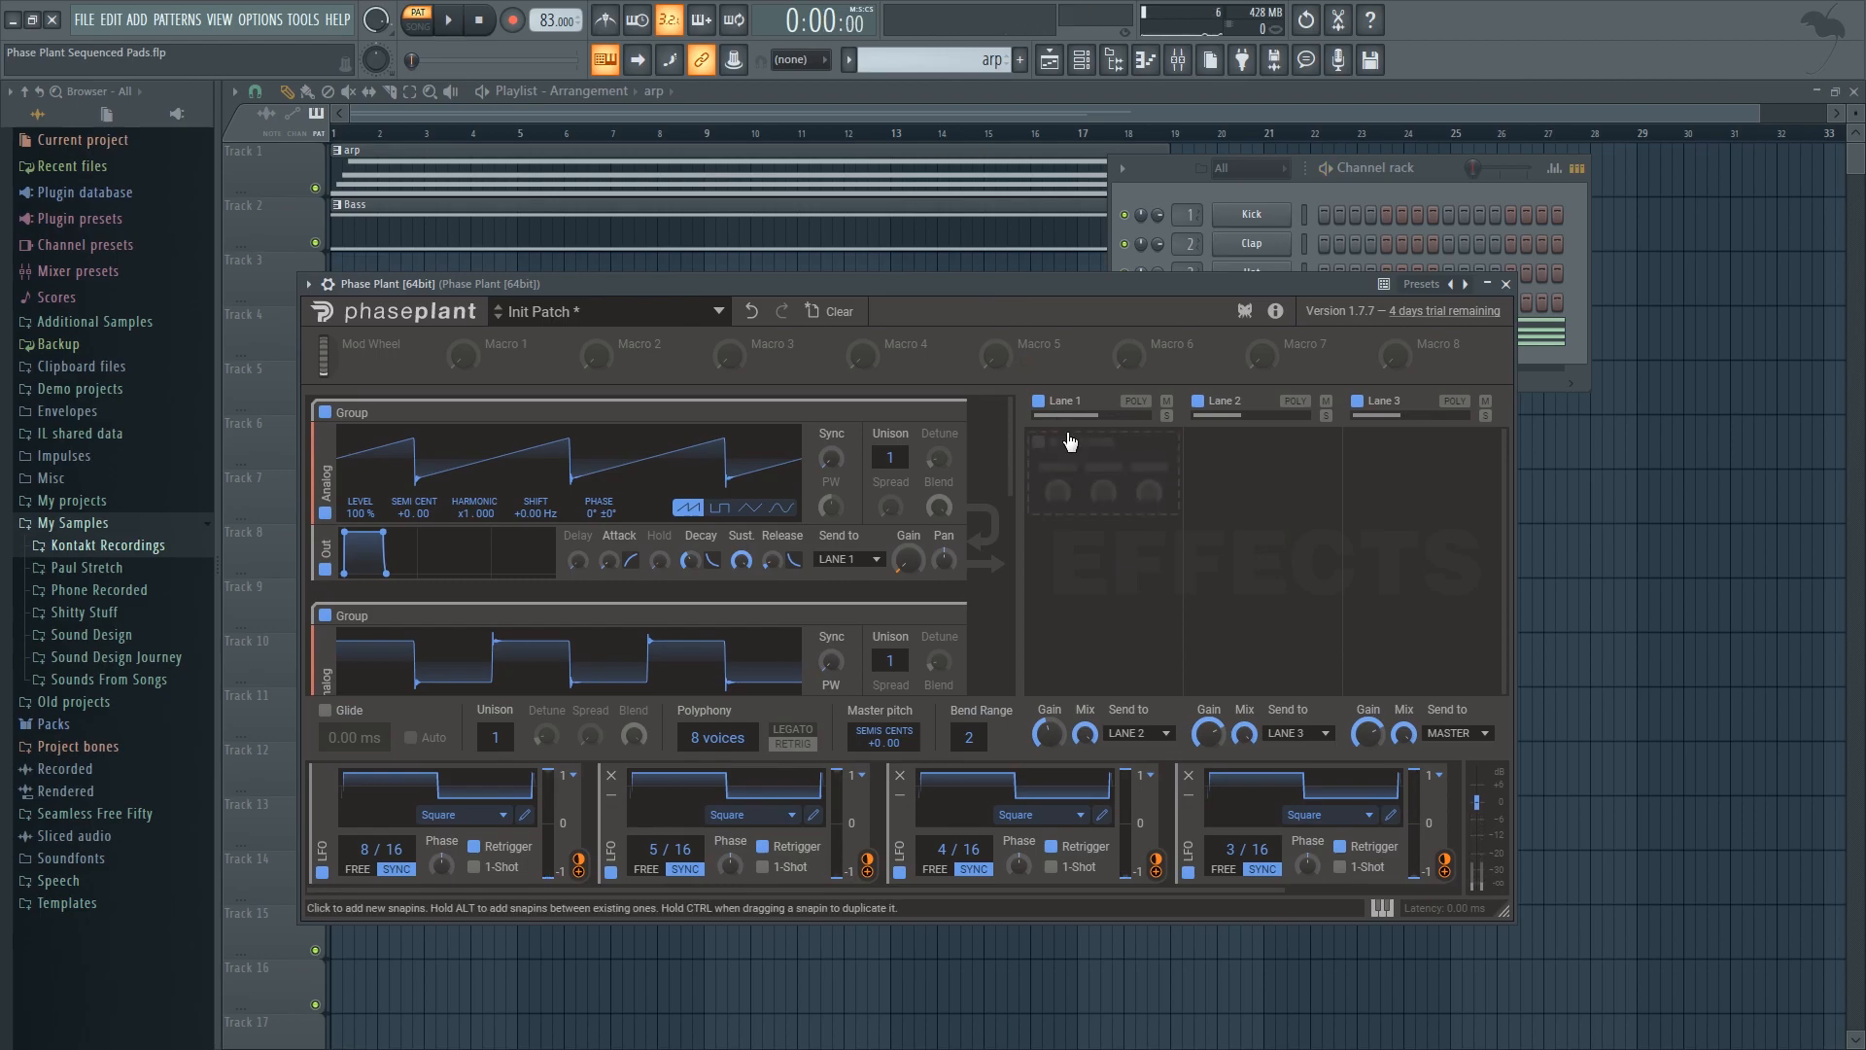
Step: Add a Ladder Filter to Lane 1 and raise its resonance
left_click(1073, 455)
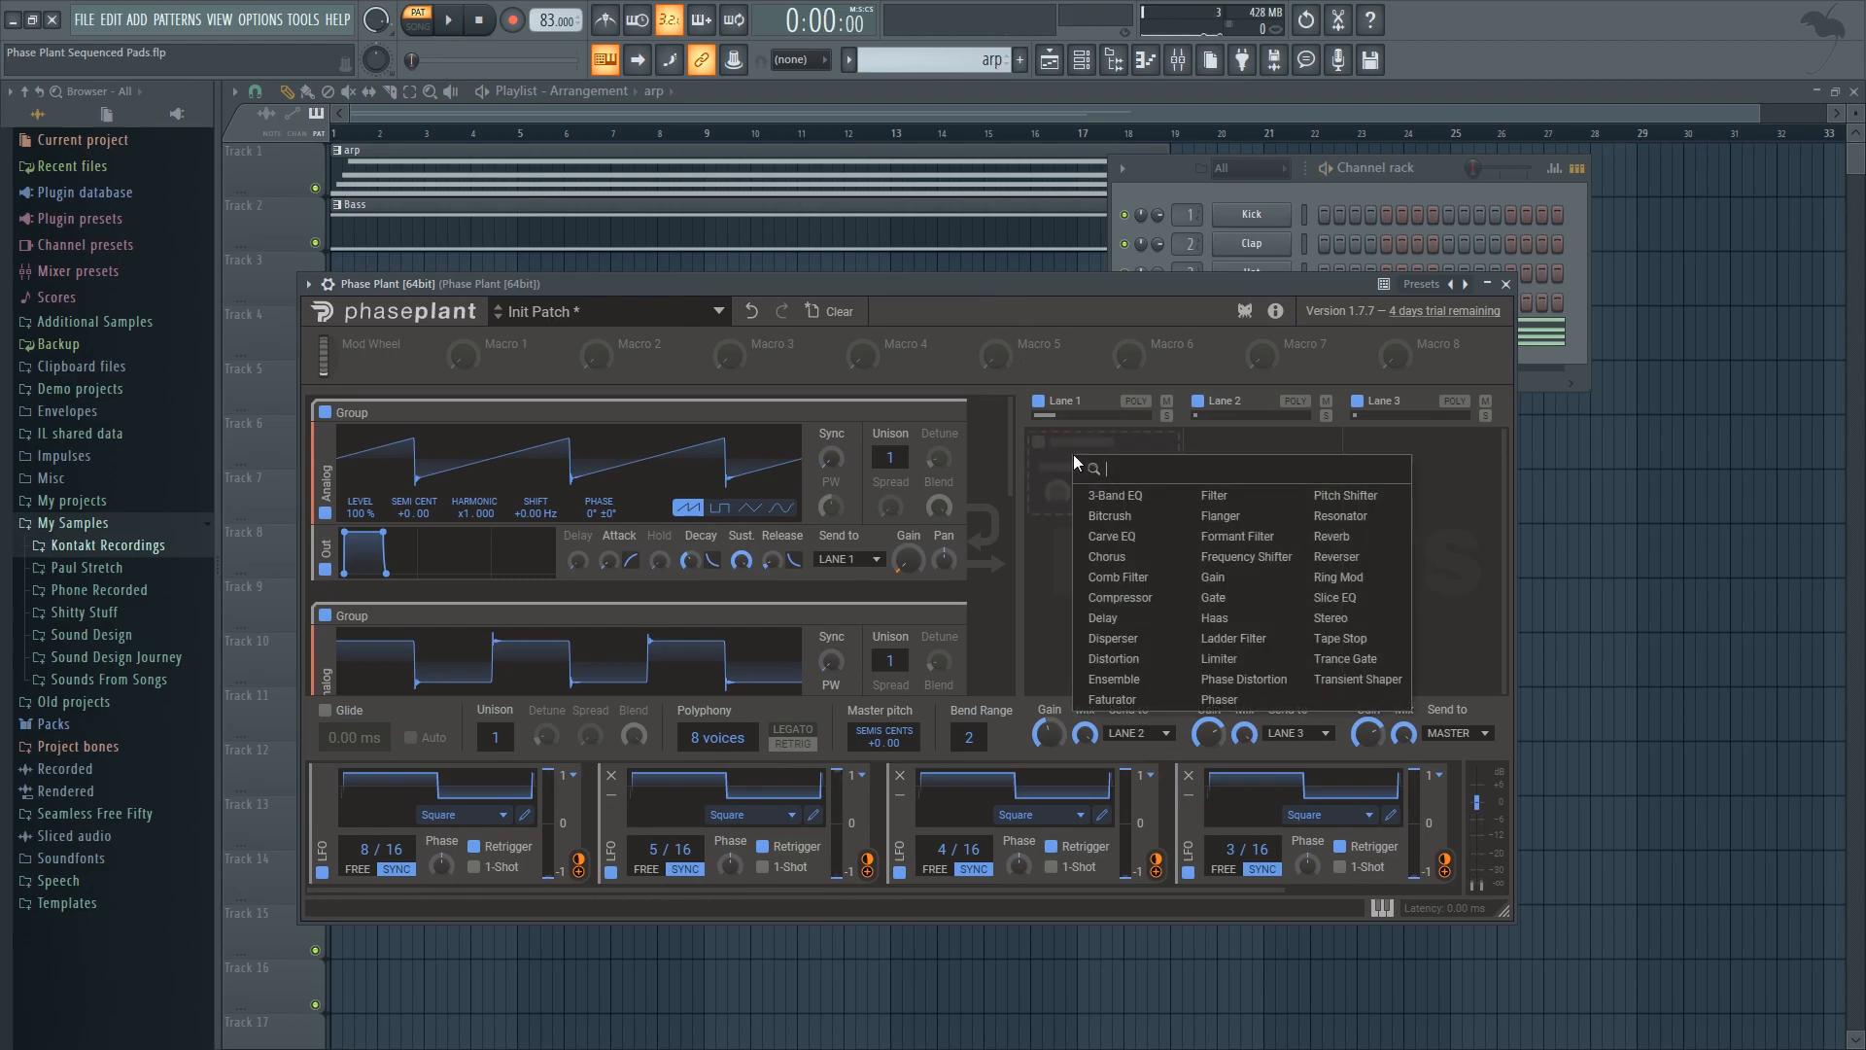
left_click(1205, 637)
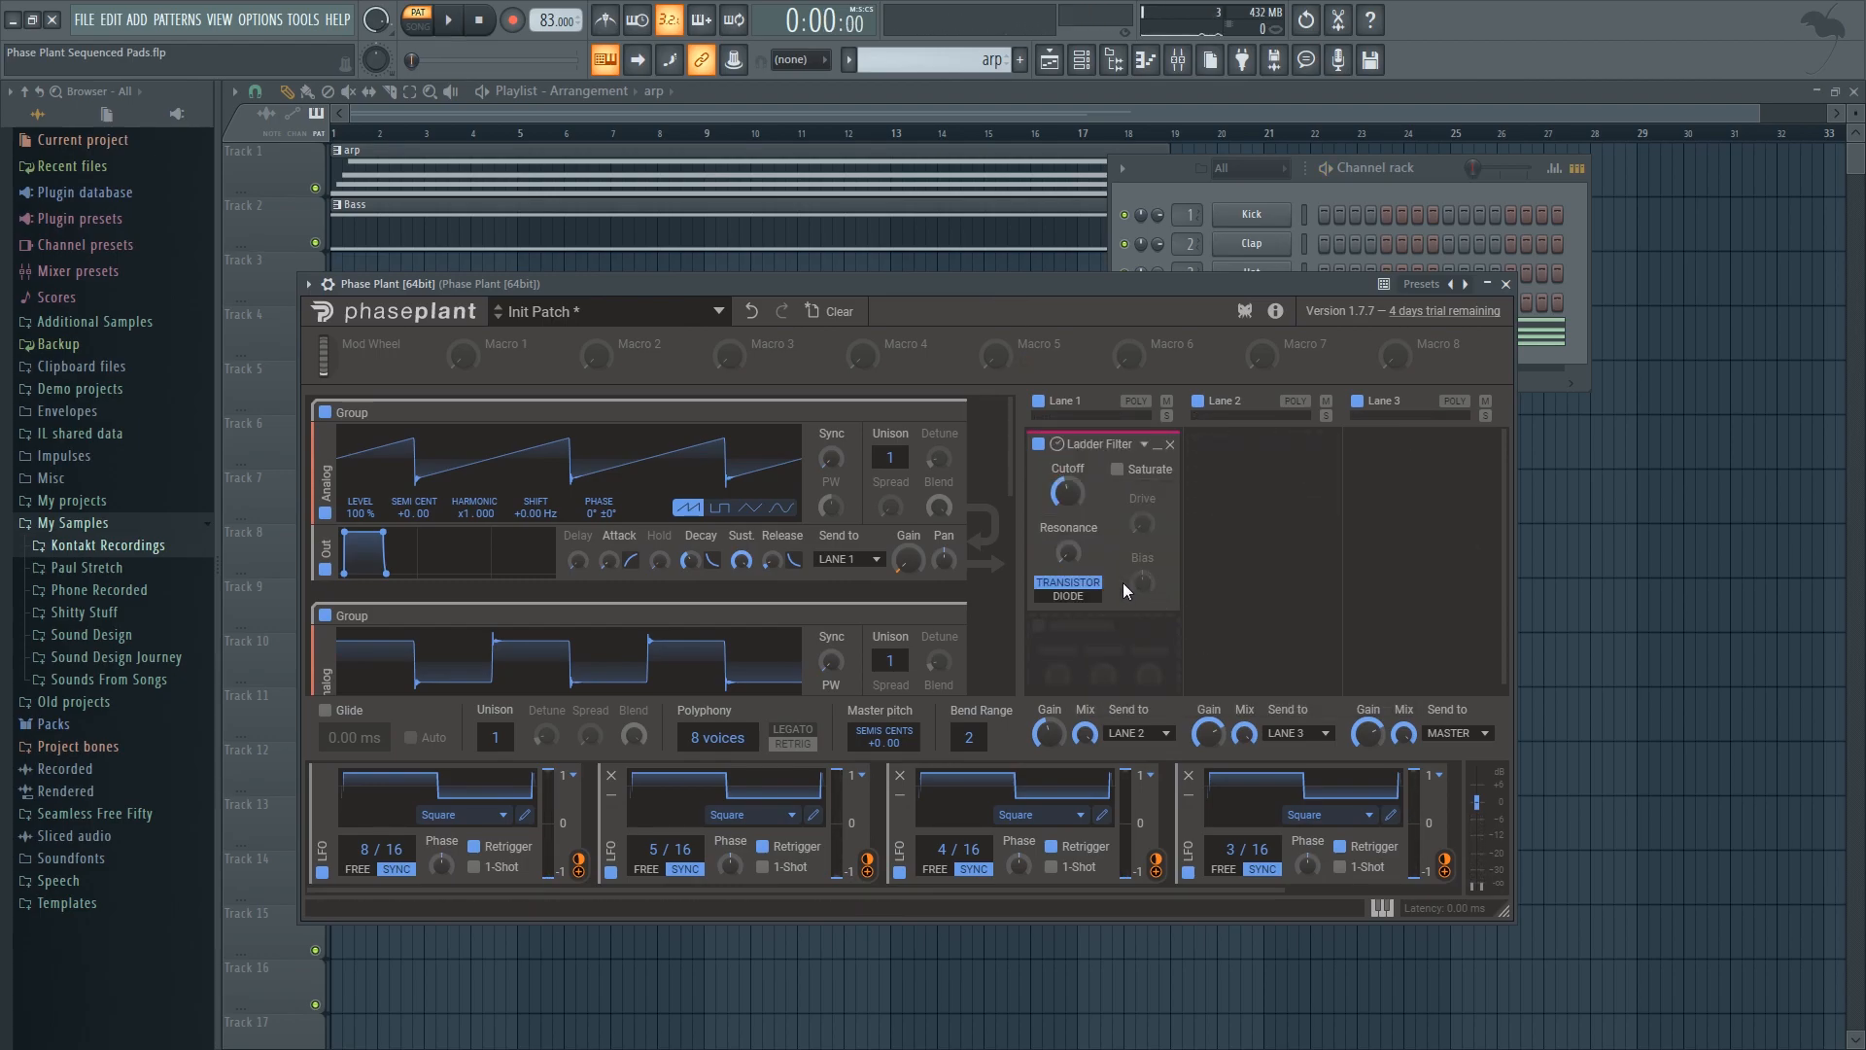
left_click_drag(1069, 553, 1071, 510)
Step: Fine-tune the Ladder Filter's cutoff while playing the pattern, and stop playback
left_click_drag(1076, 293, 1094, 288)
key("space")
left_click_drag(1085, 488, 1085, 486)
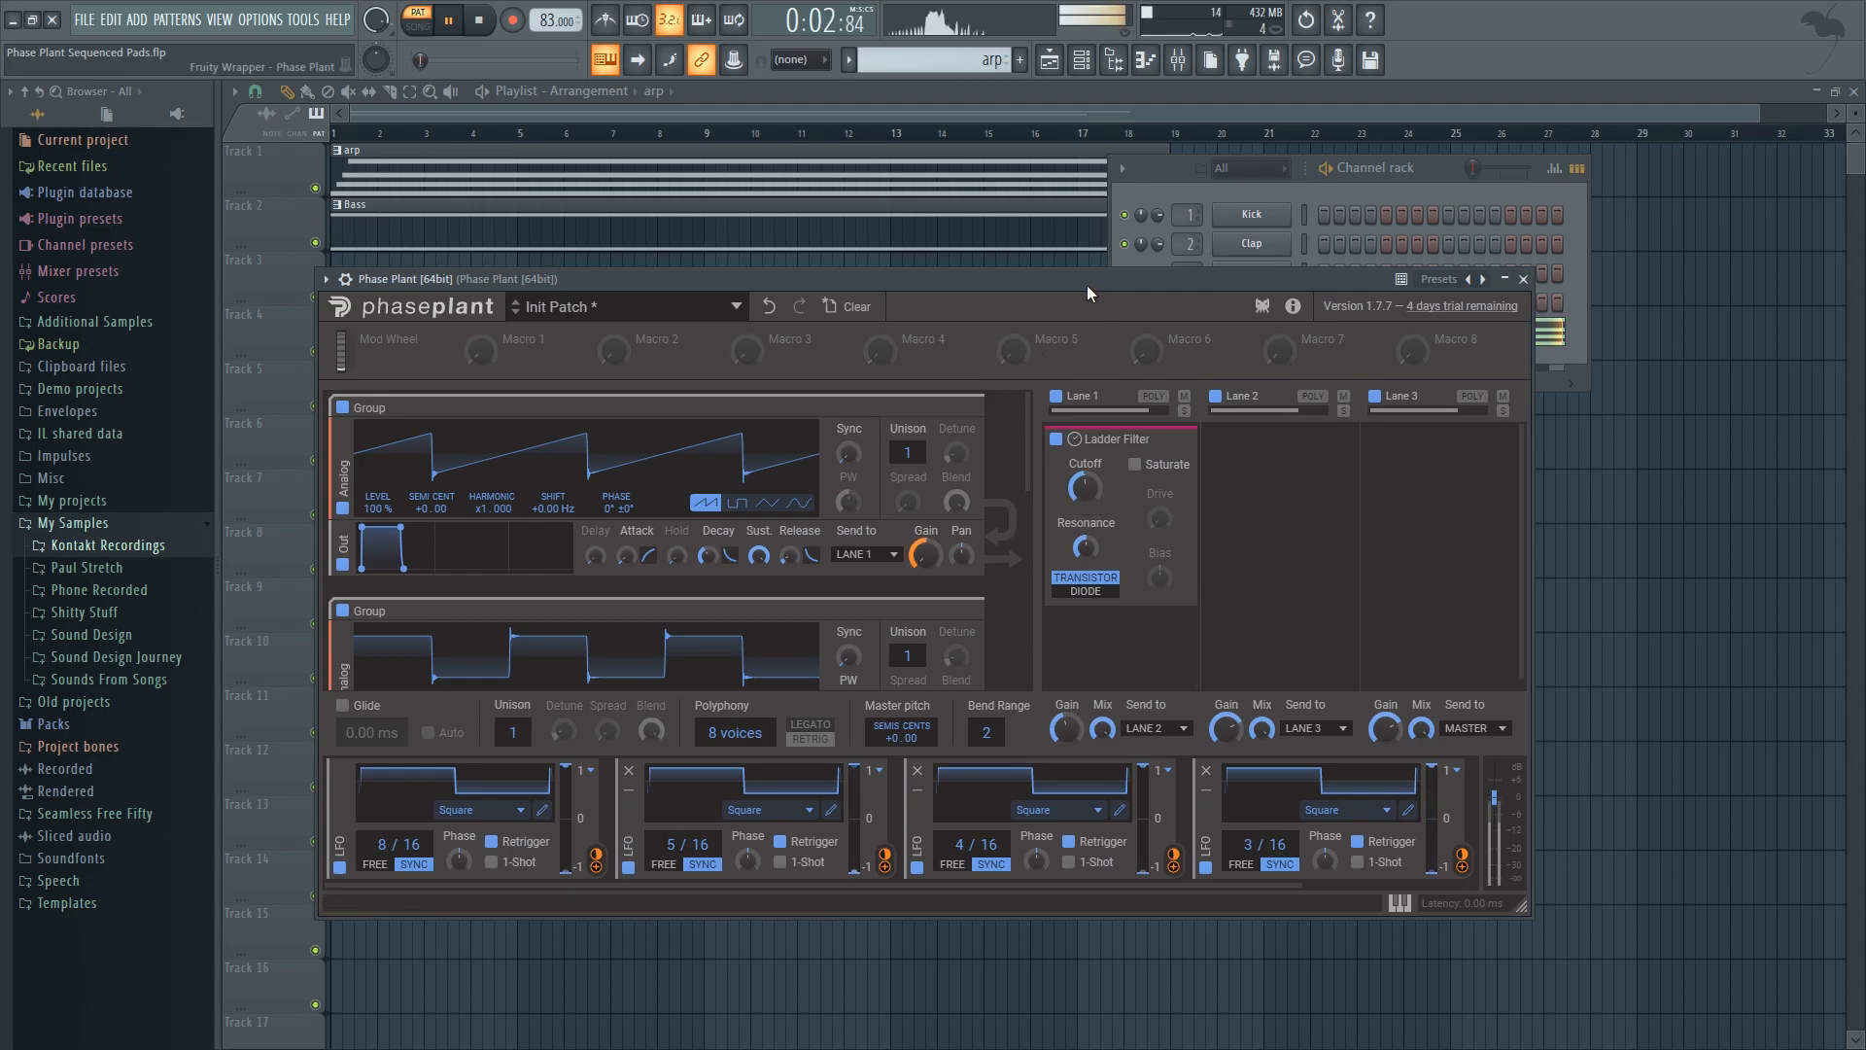
left_click_drag(1085, 284, 1081, 284)
key("space")
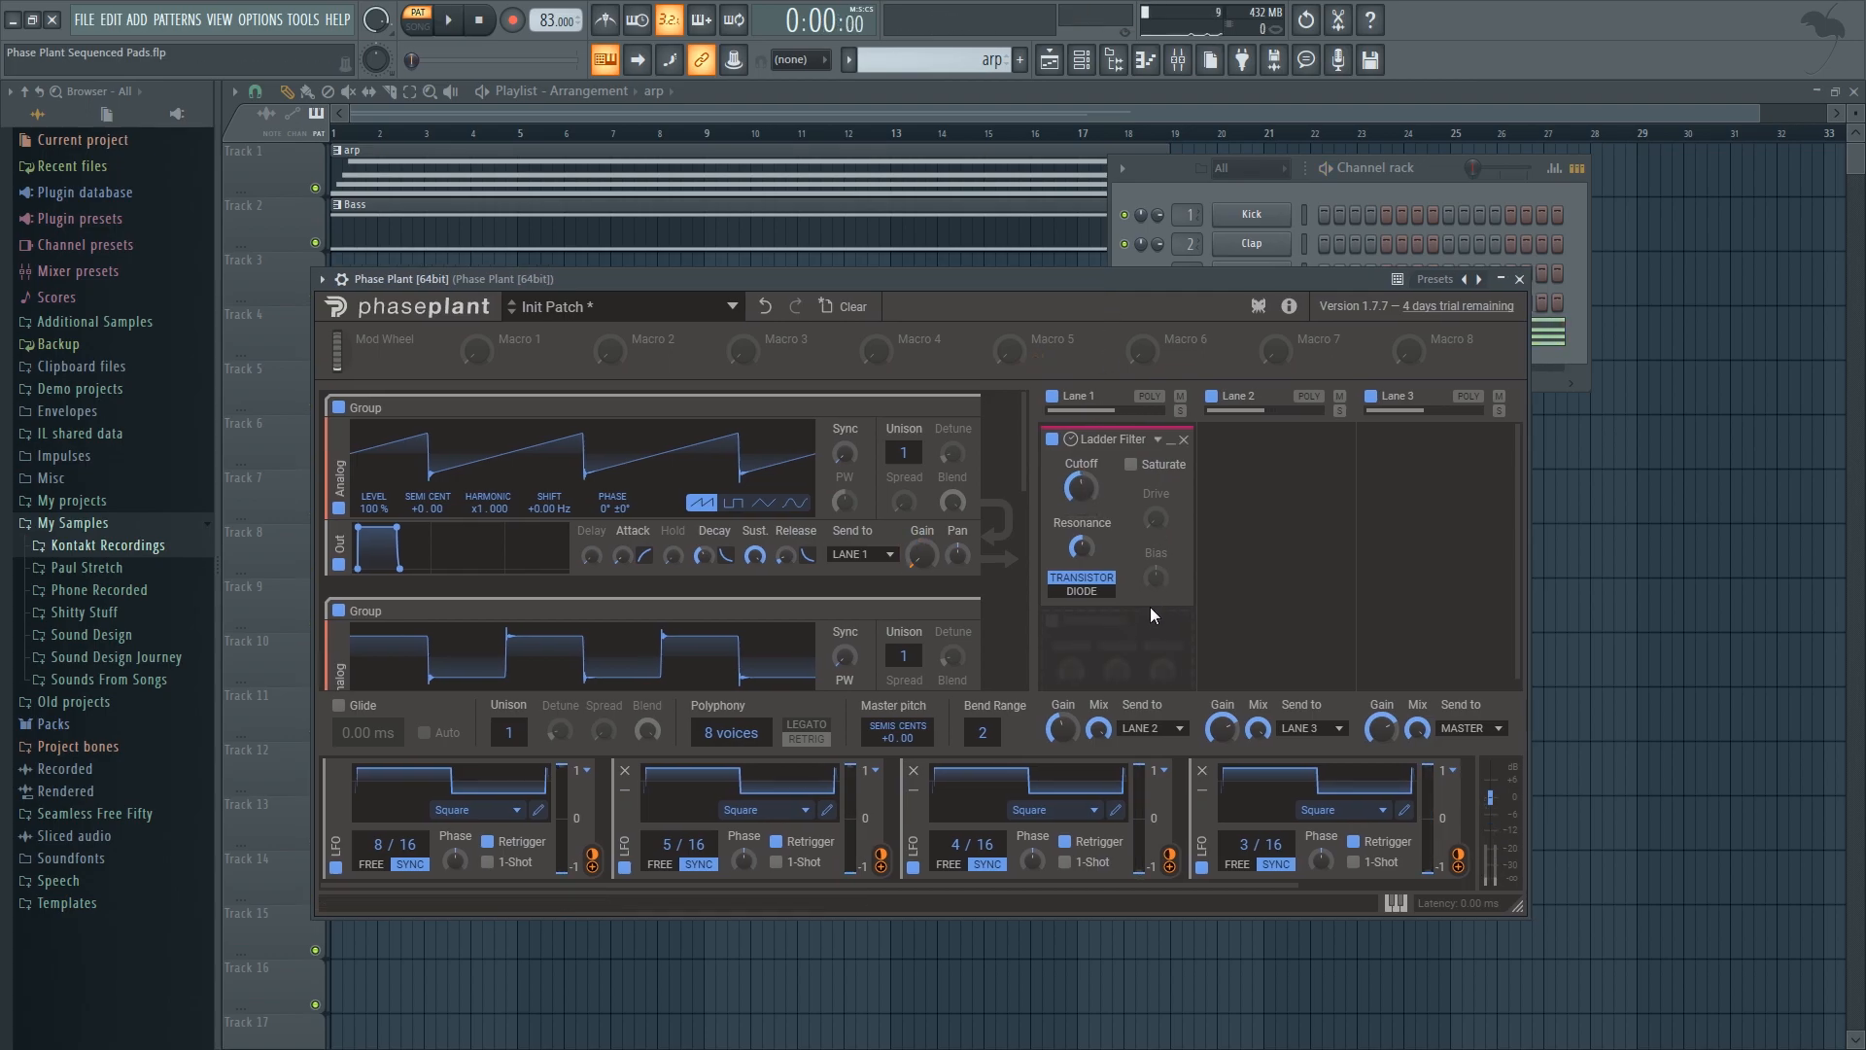
Step: Add a Distortion effect below the Ladder Filter in Lane 1
left_click(1137, 612)
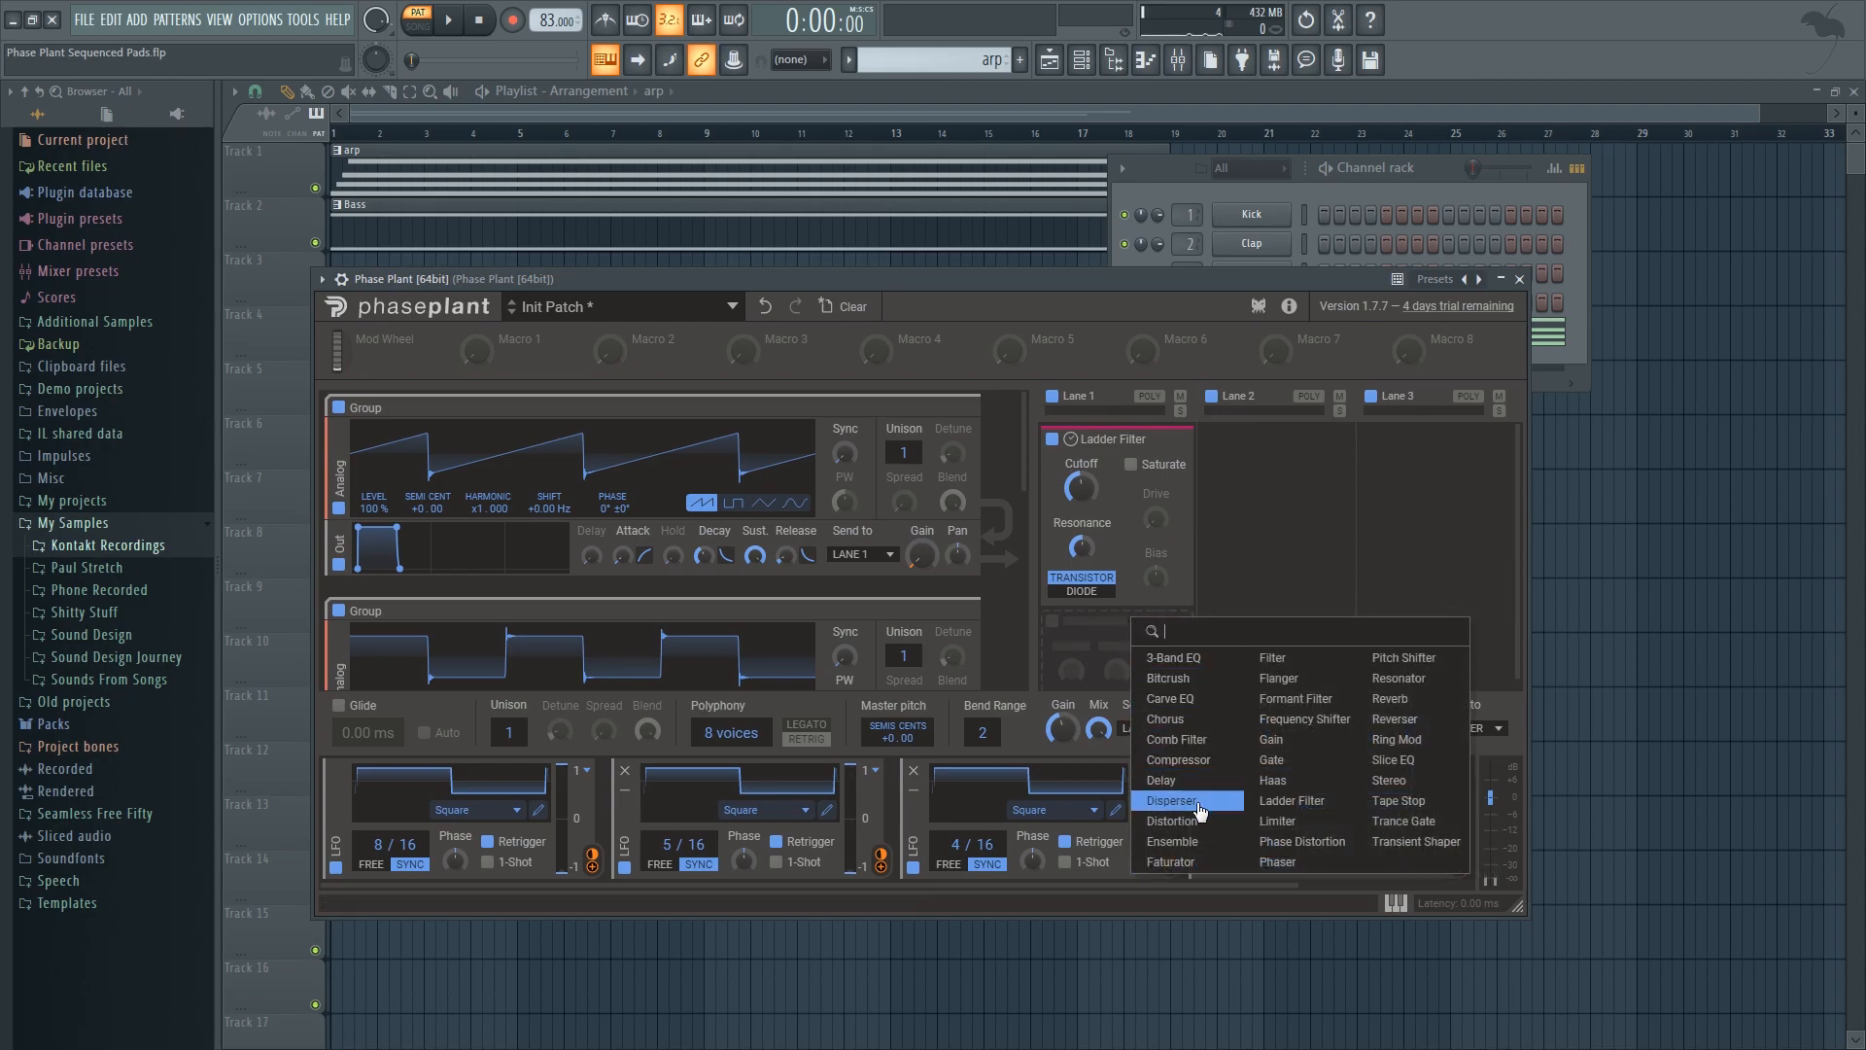
left_click(1184, 822)
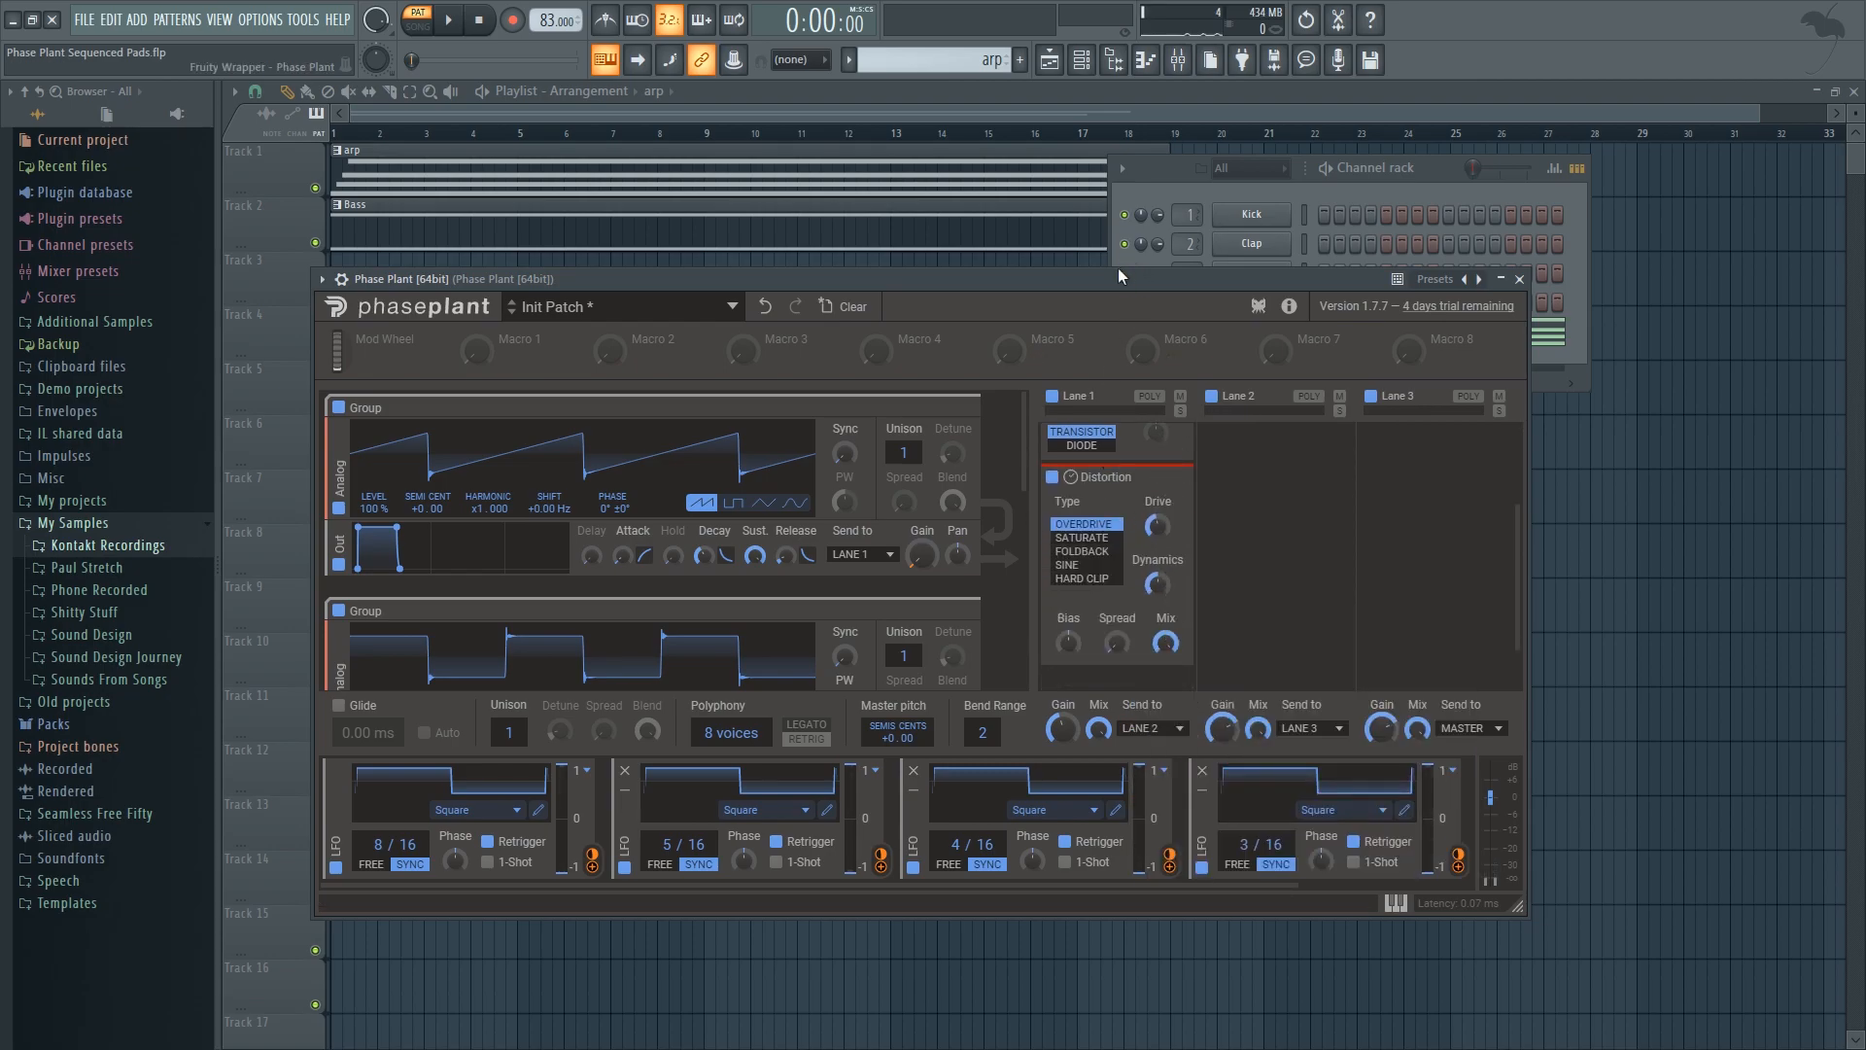
left_click_drag(1120, 279, 1136, 281)
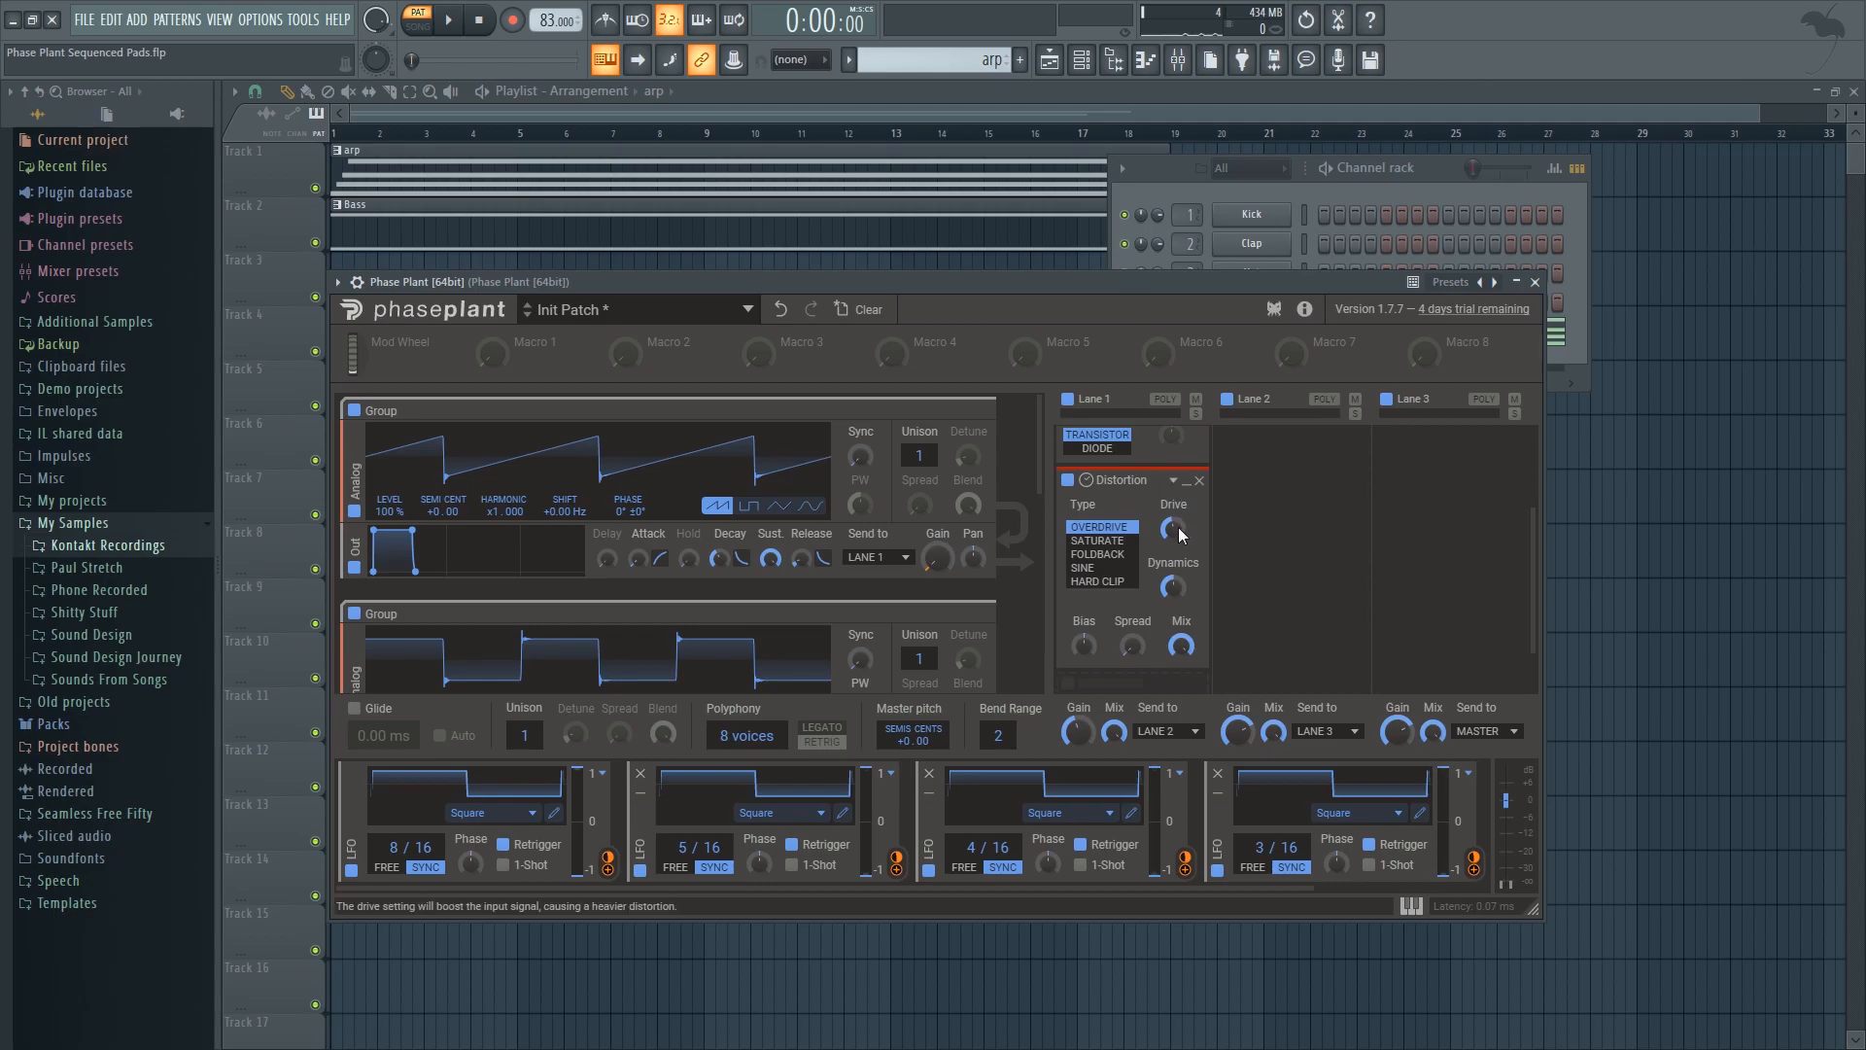
left_click_drag(1127, 280, 1147, 276)
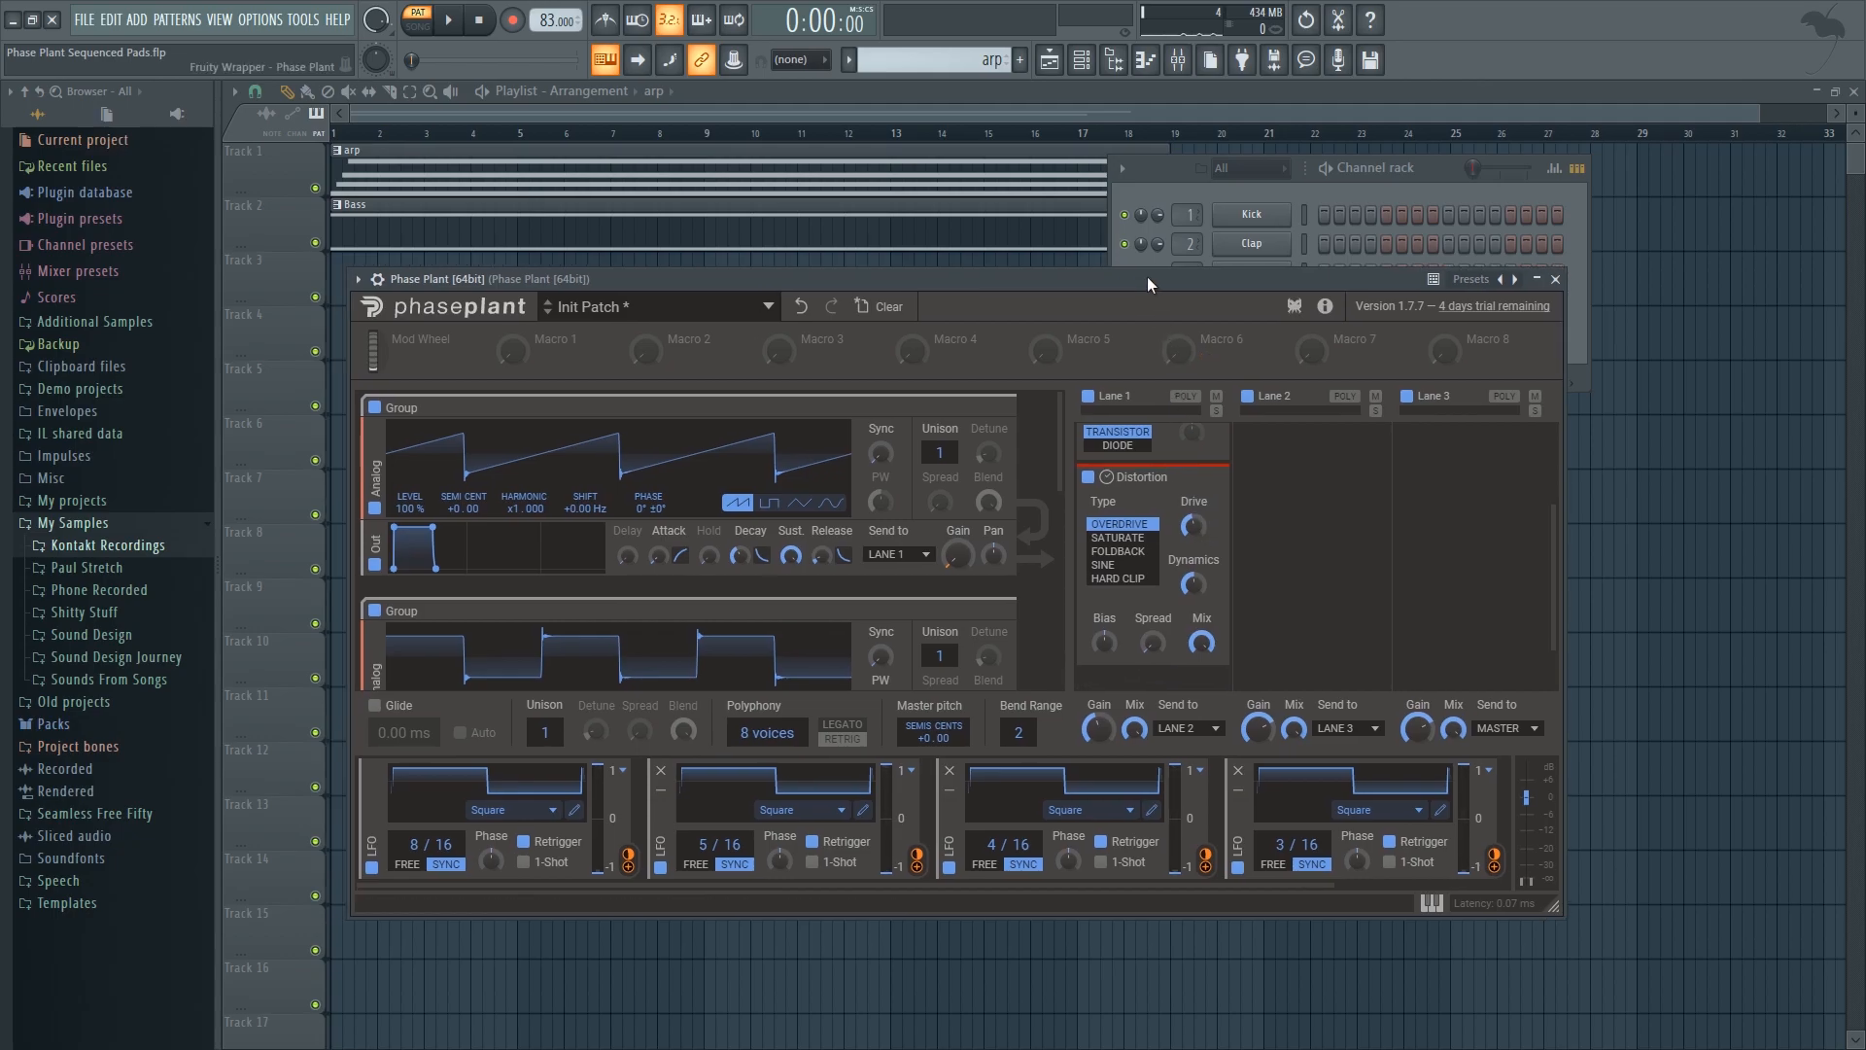
Step: Lower the Distortion's drive below 0 dB while the pattern plays, and stop playback
key("space")
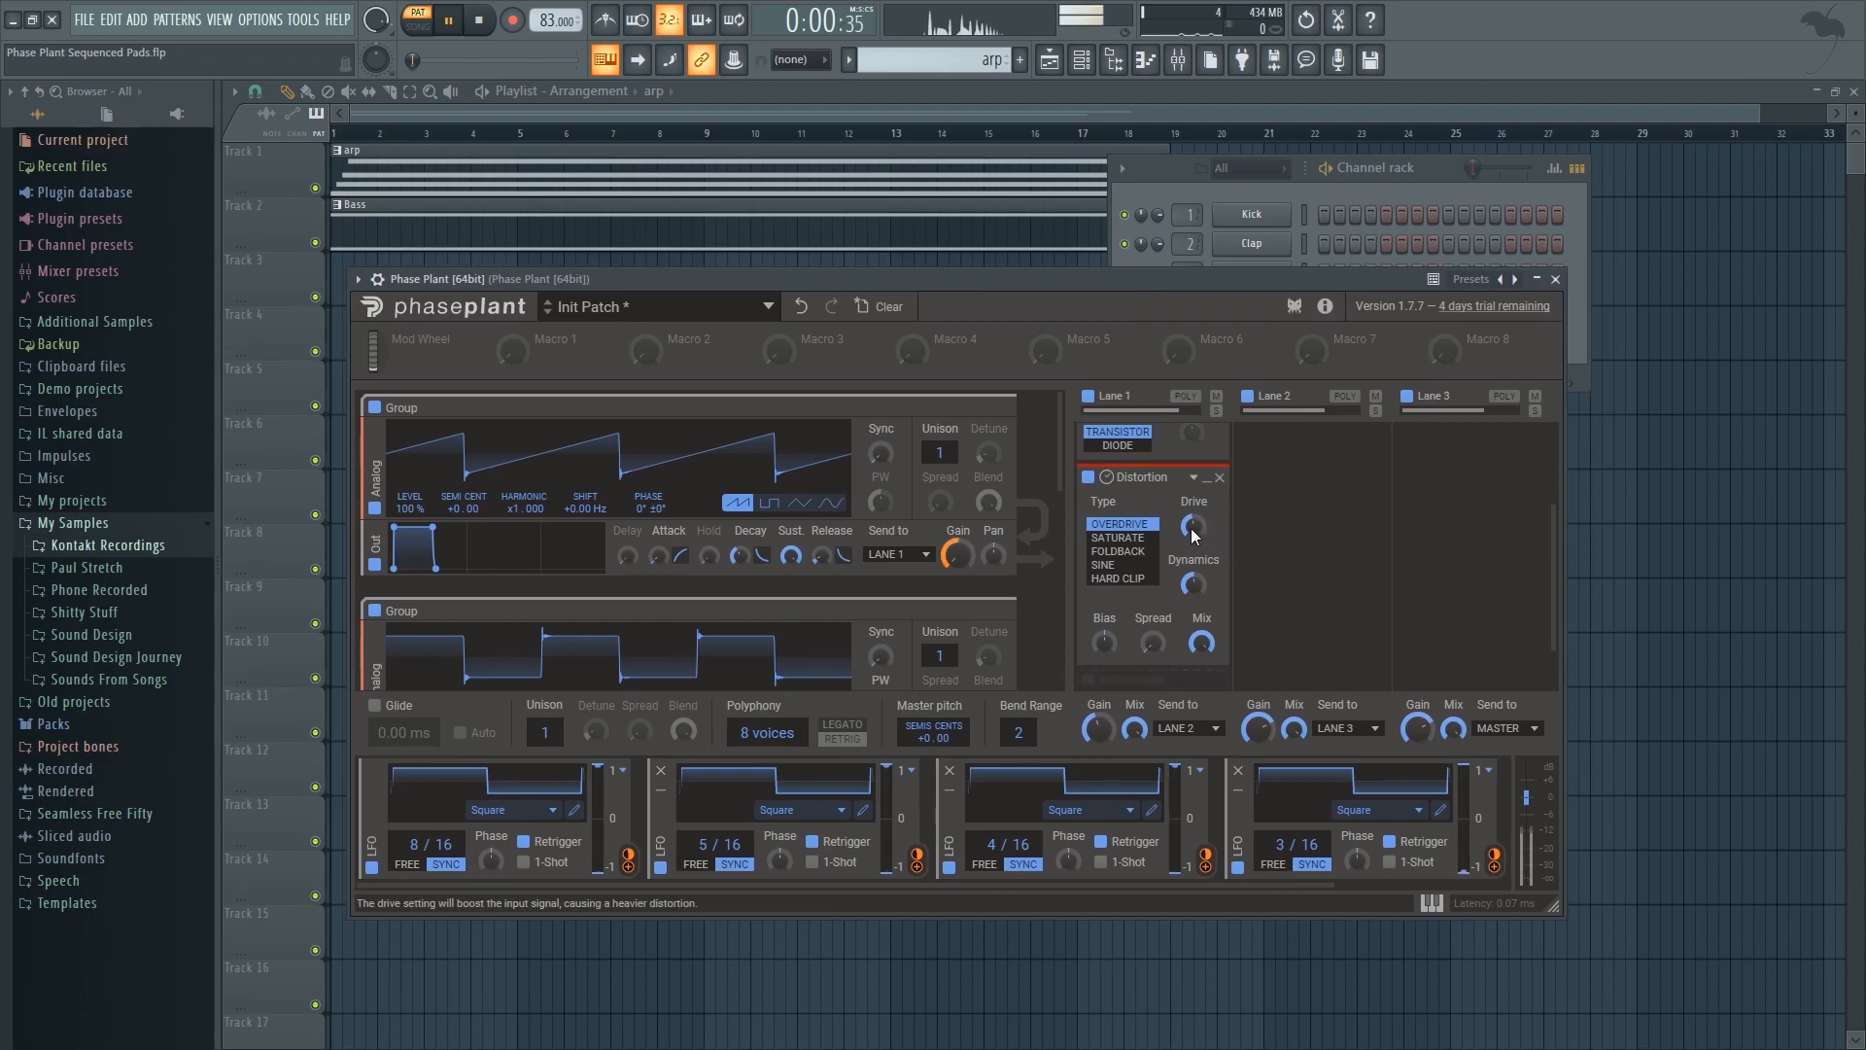
left_click_drag(1193, 526, 1194, 544)
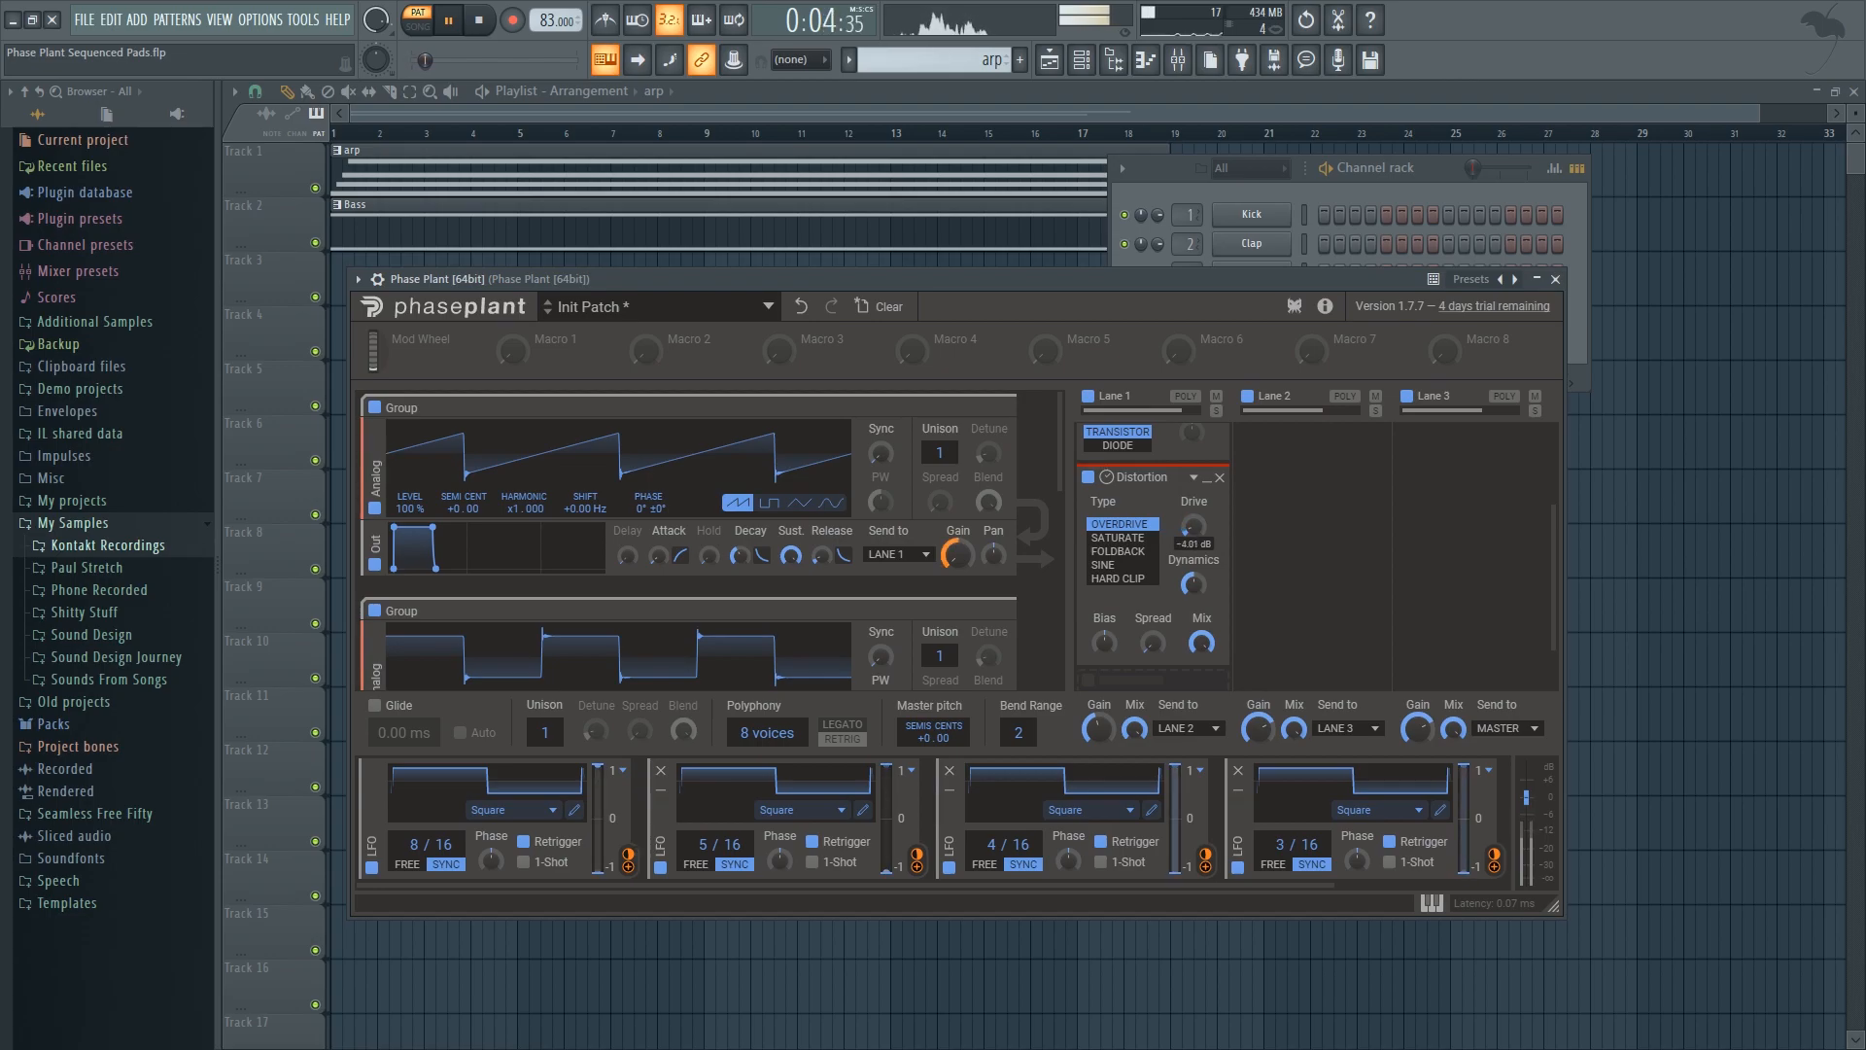
left_click_drag(1193, 527, 1193, 532)
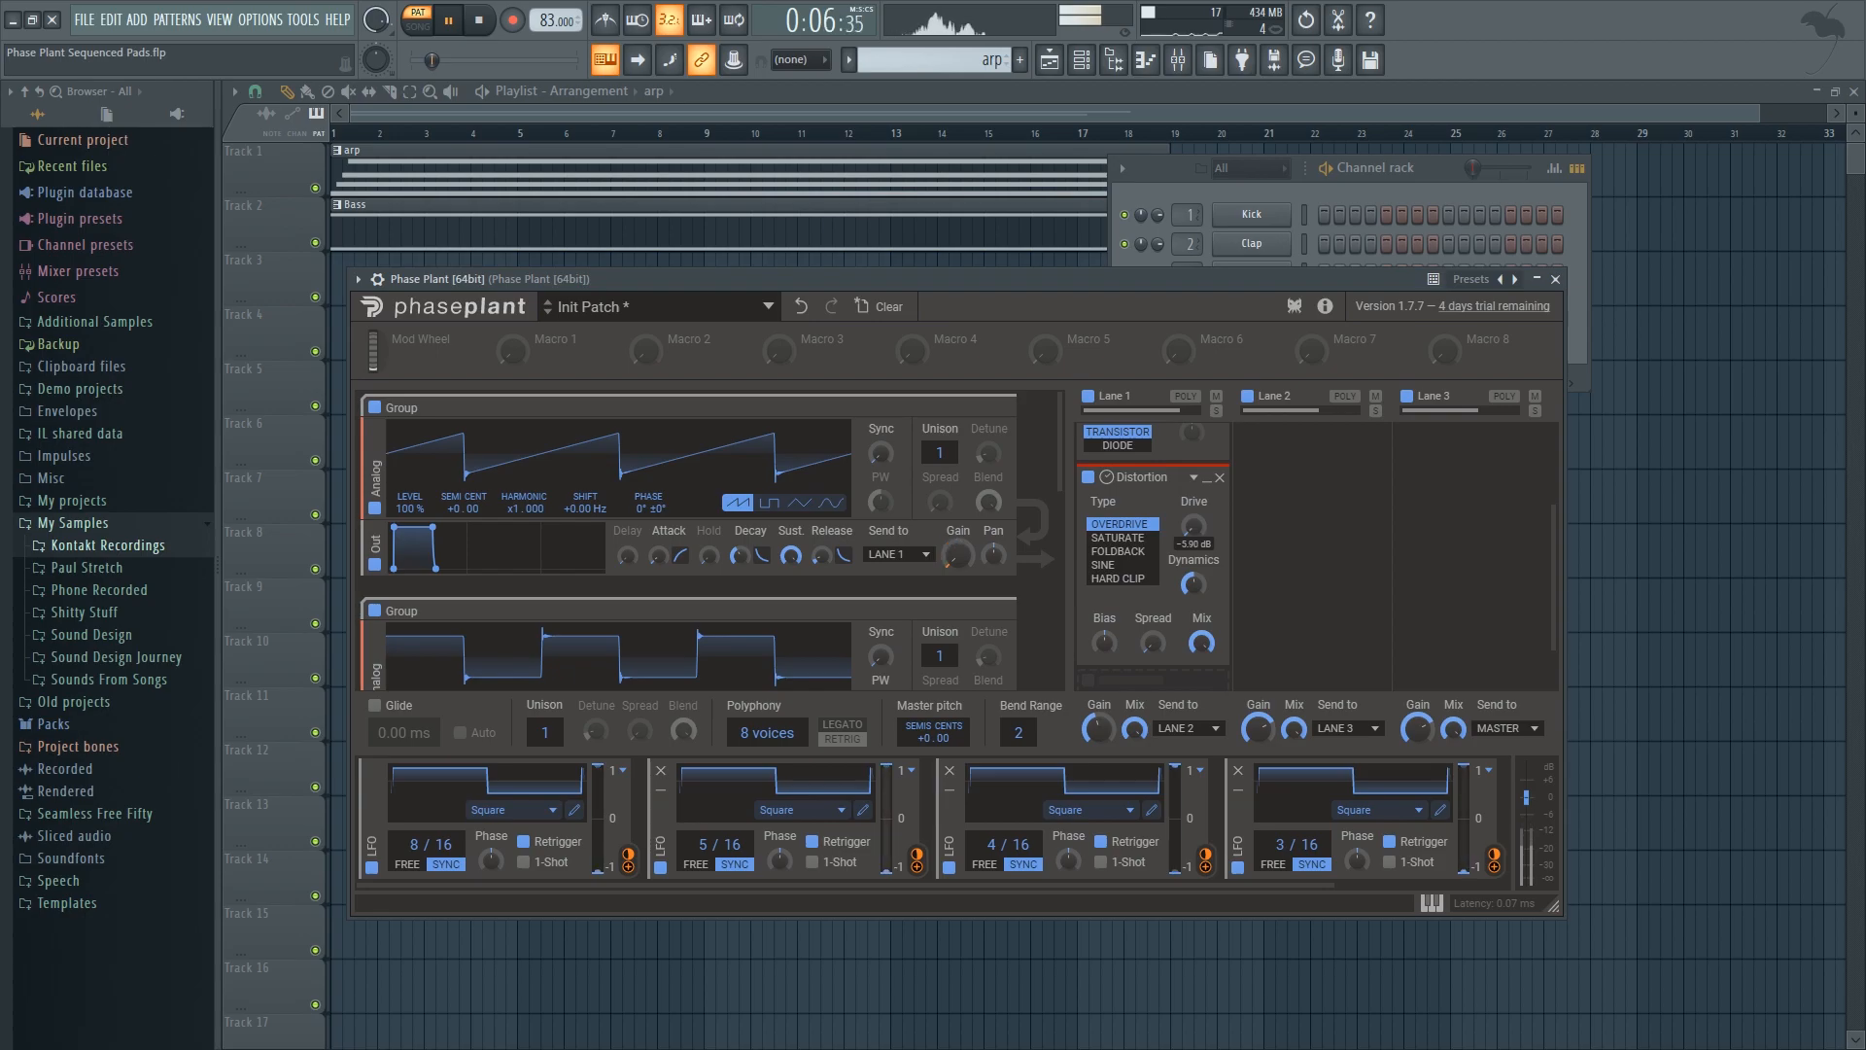
left_click_drag(1154, 280, 1134, 271)
key("space")
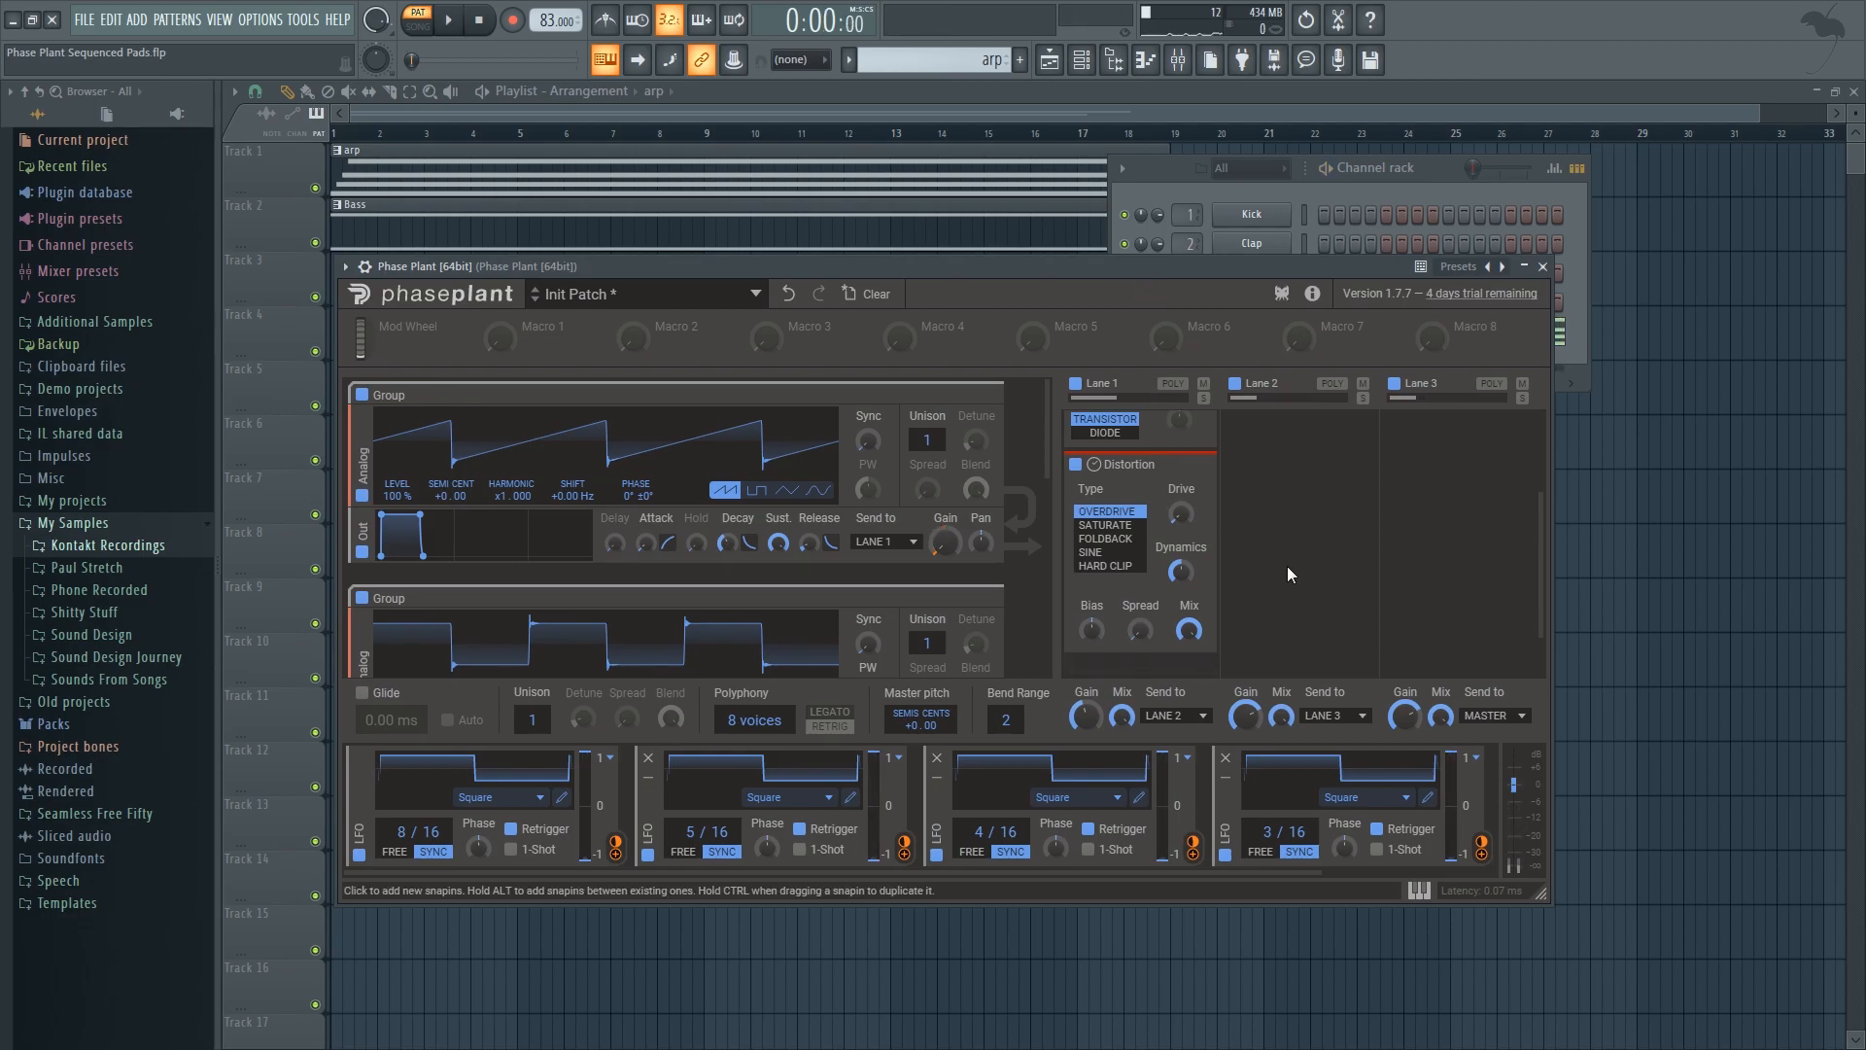
Step: Set the square oscillator in the second group to 3 unison voices, raise its detune and lower its blend
left_click_drag(1538, 515, 1538, 424)
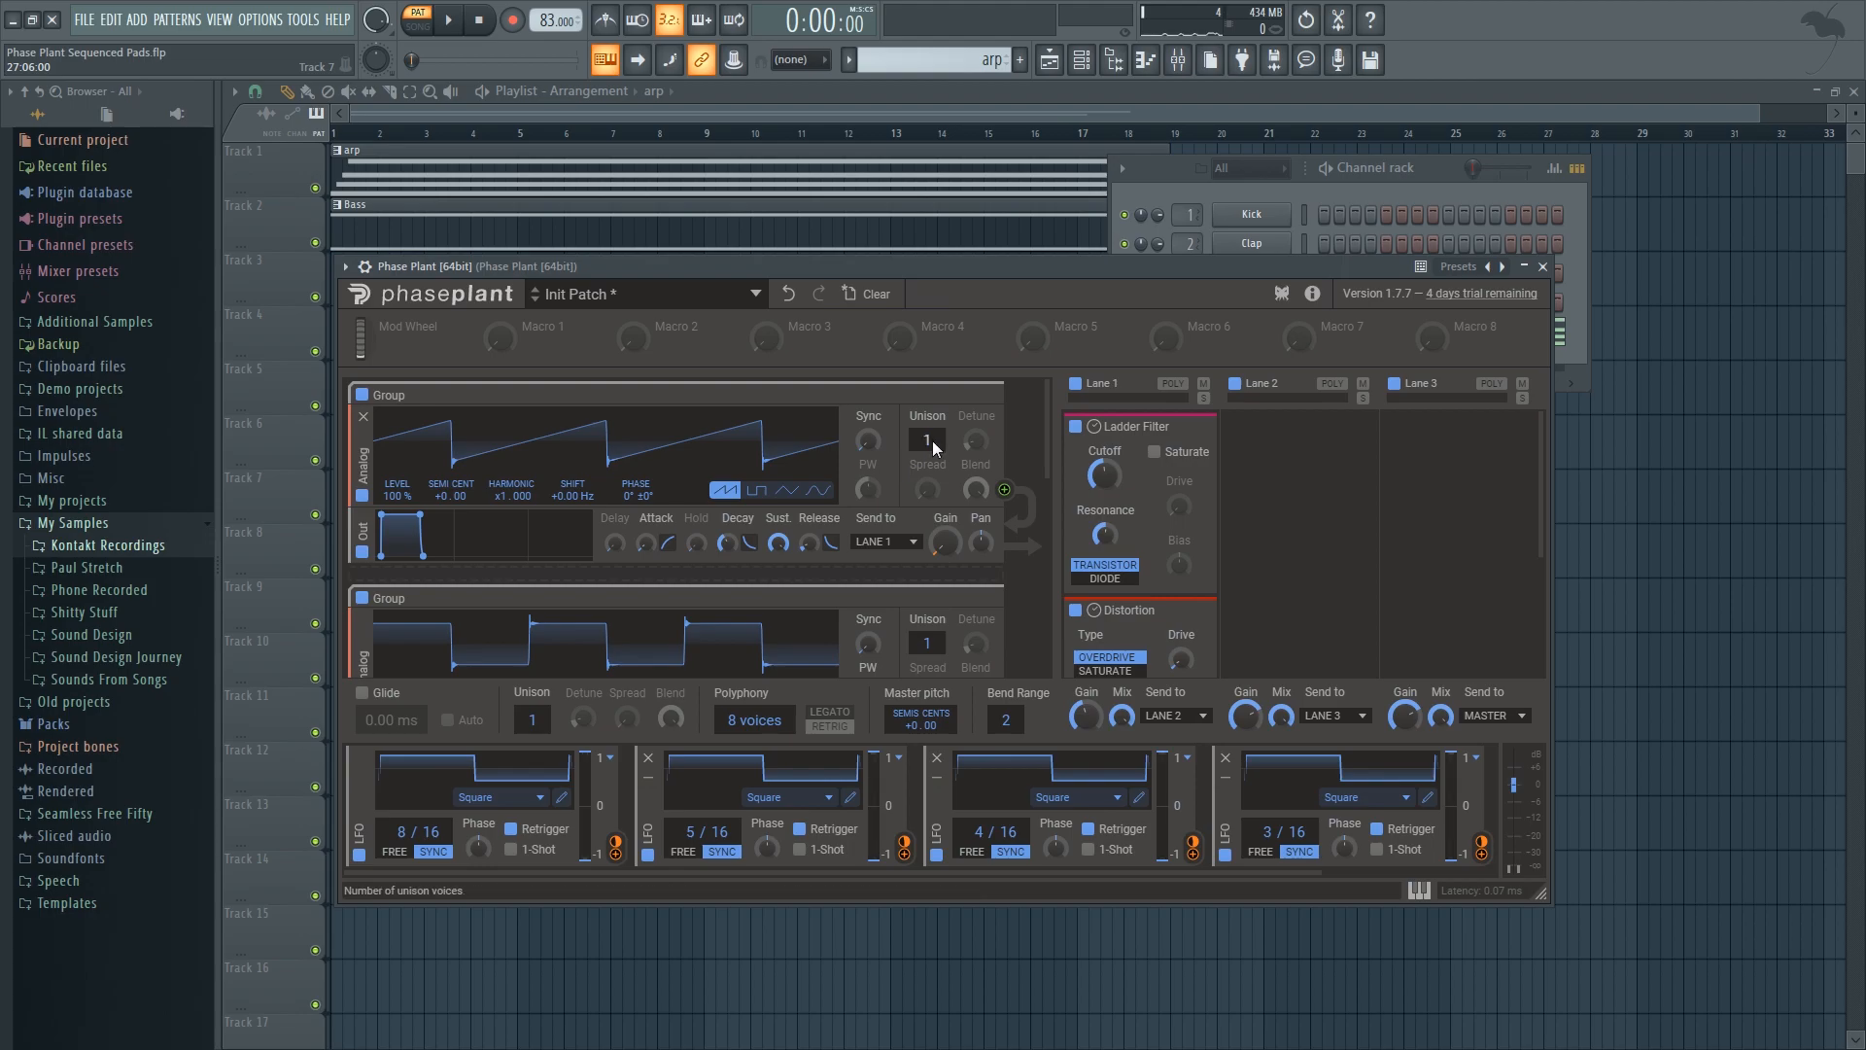
scroll(367, 455, "down", 2)
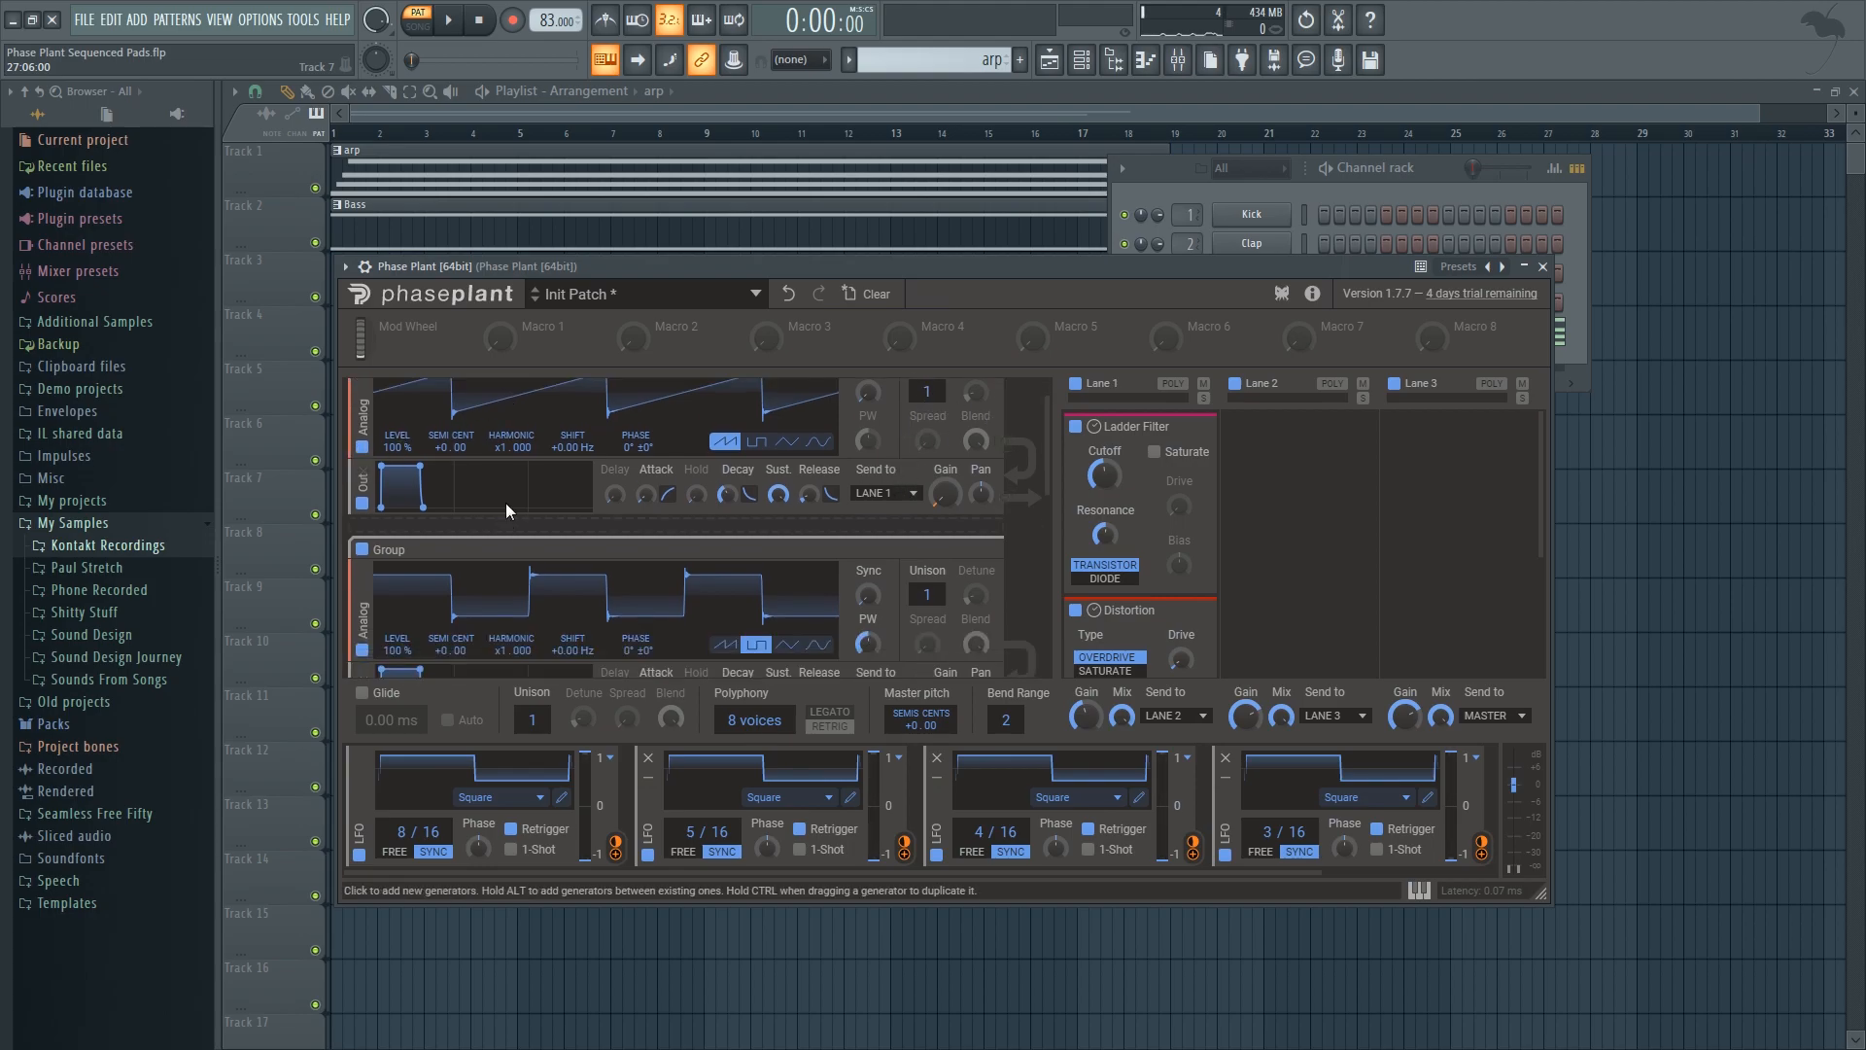
scroll(587, 538, "down", 4)
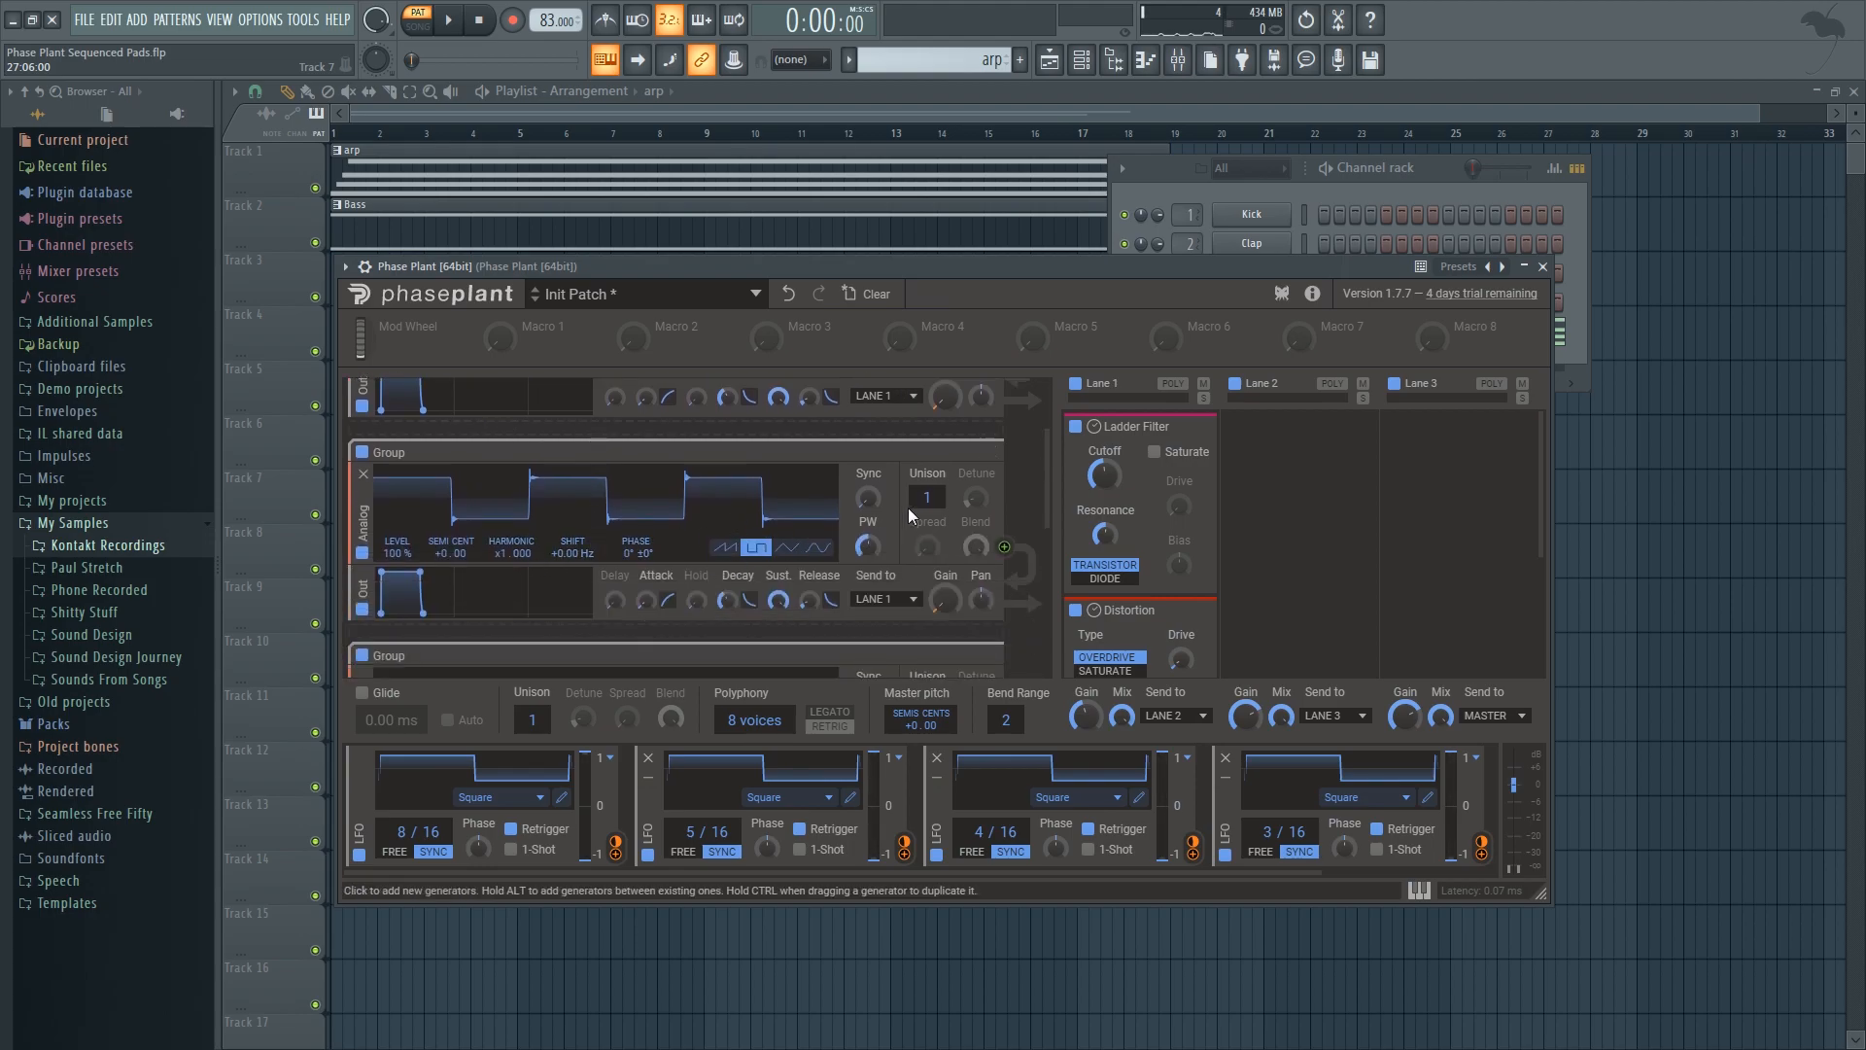
scroll(927, 497, "up", 1)
scroll(926, 496, "up", 1)
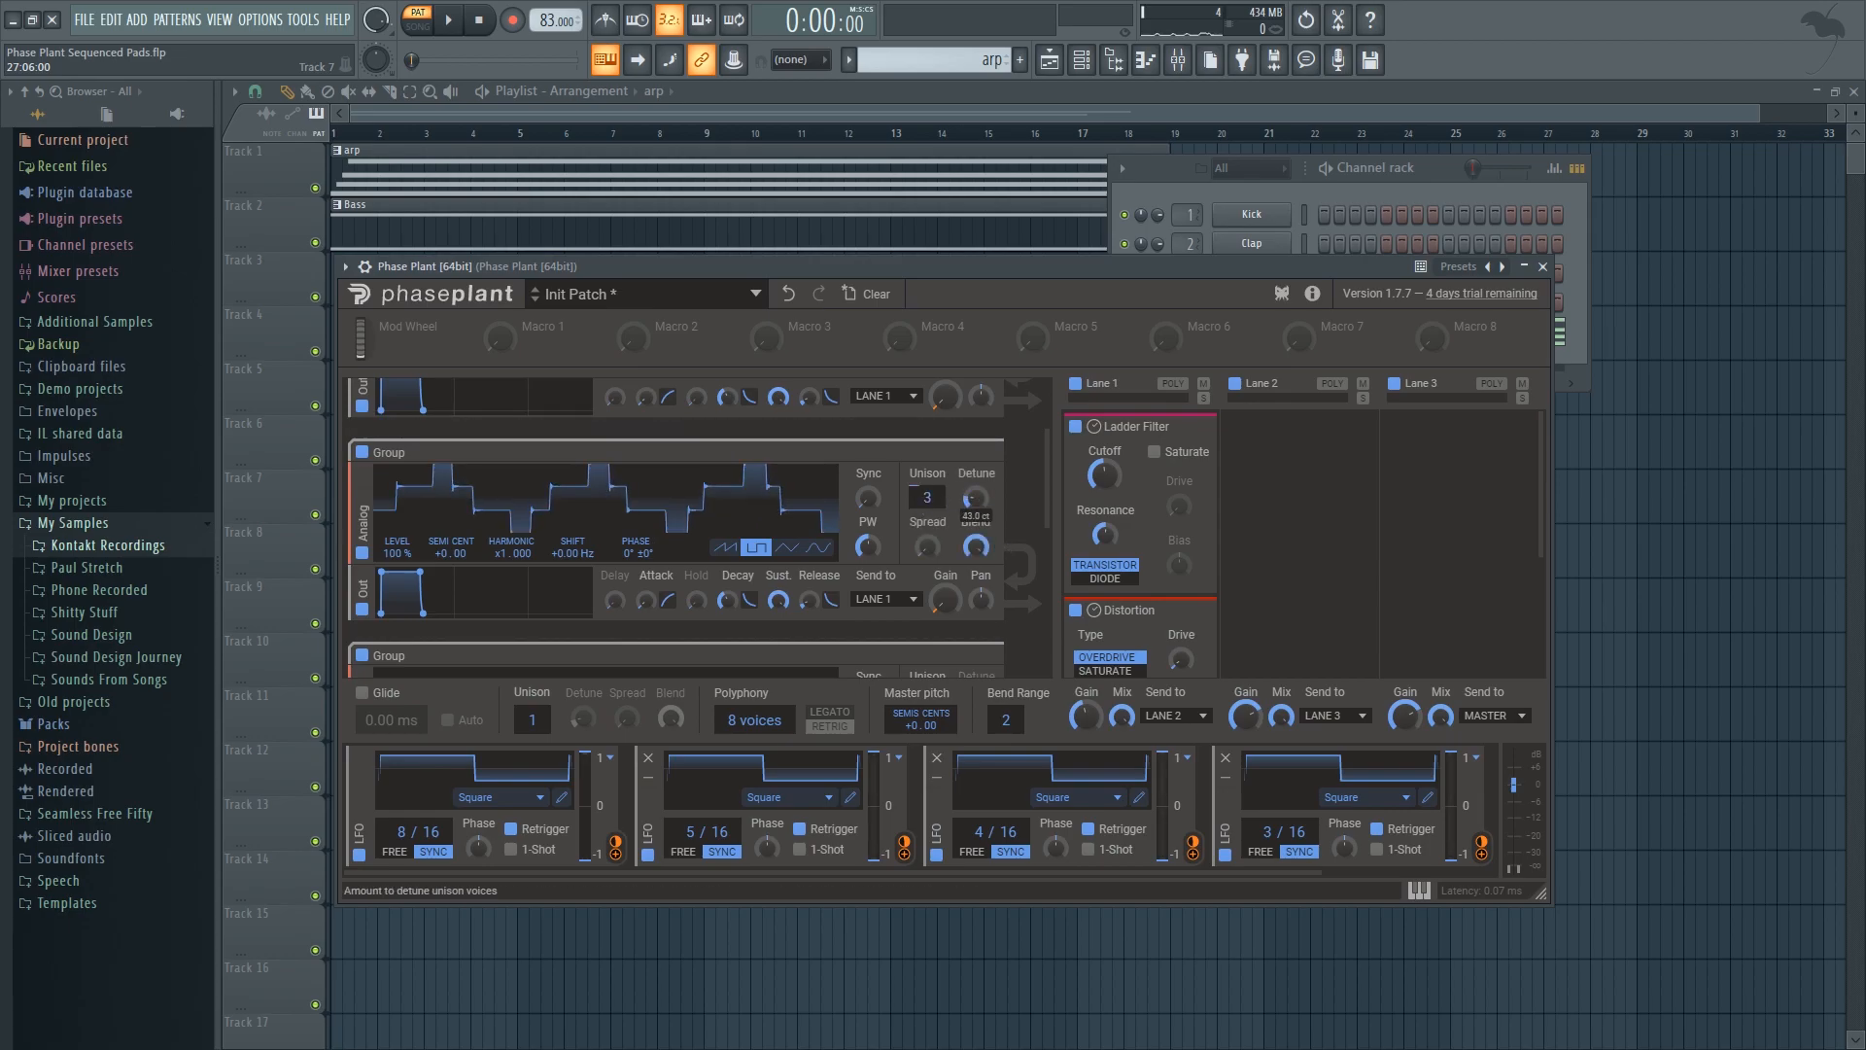
left_click_drag(976, 546, 975, 639)
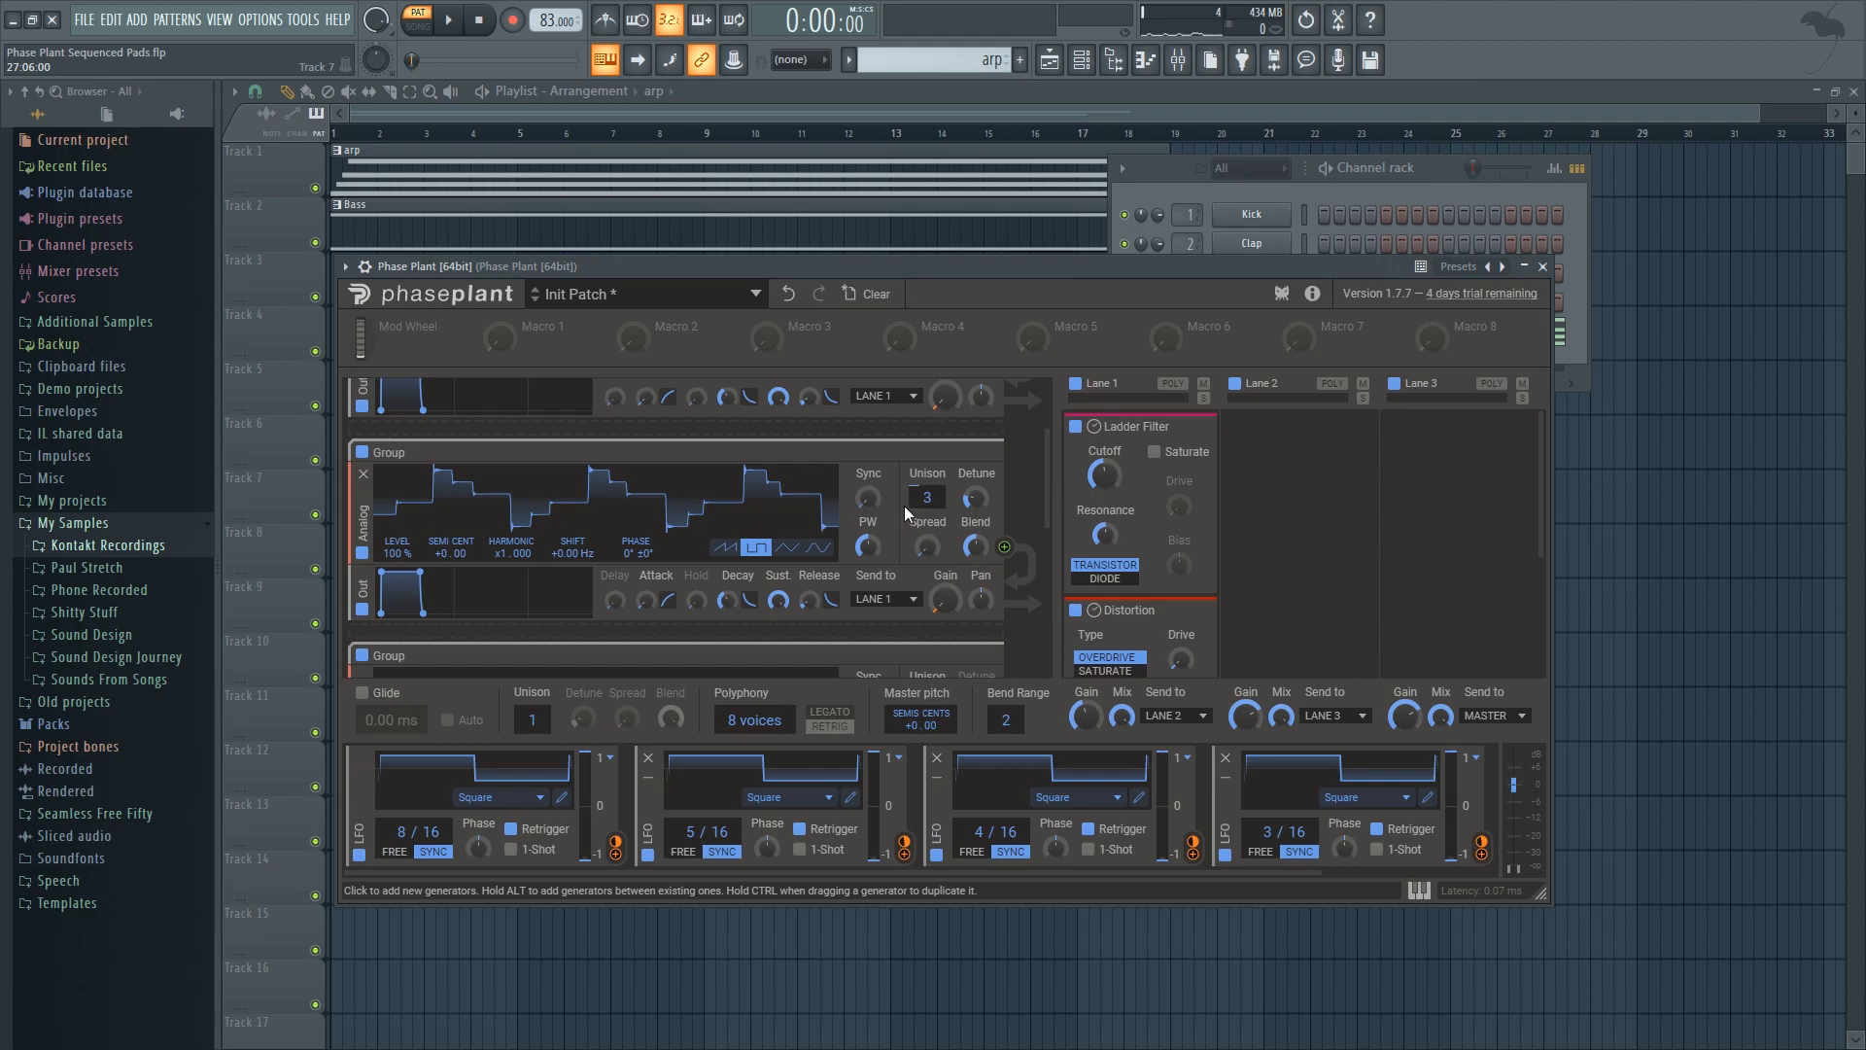
Step: Give the triangle oscillator 3 unison voices with more detune and less blend, and play the pattern to check the sound
scroll(904, 506, "down", 4)
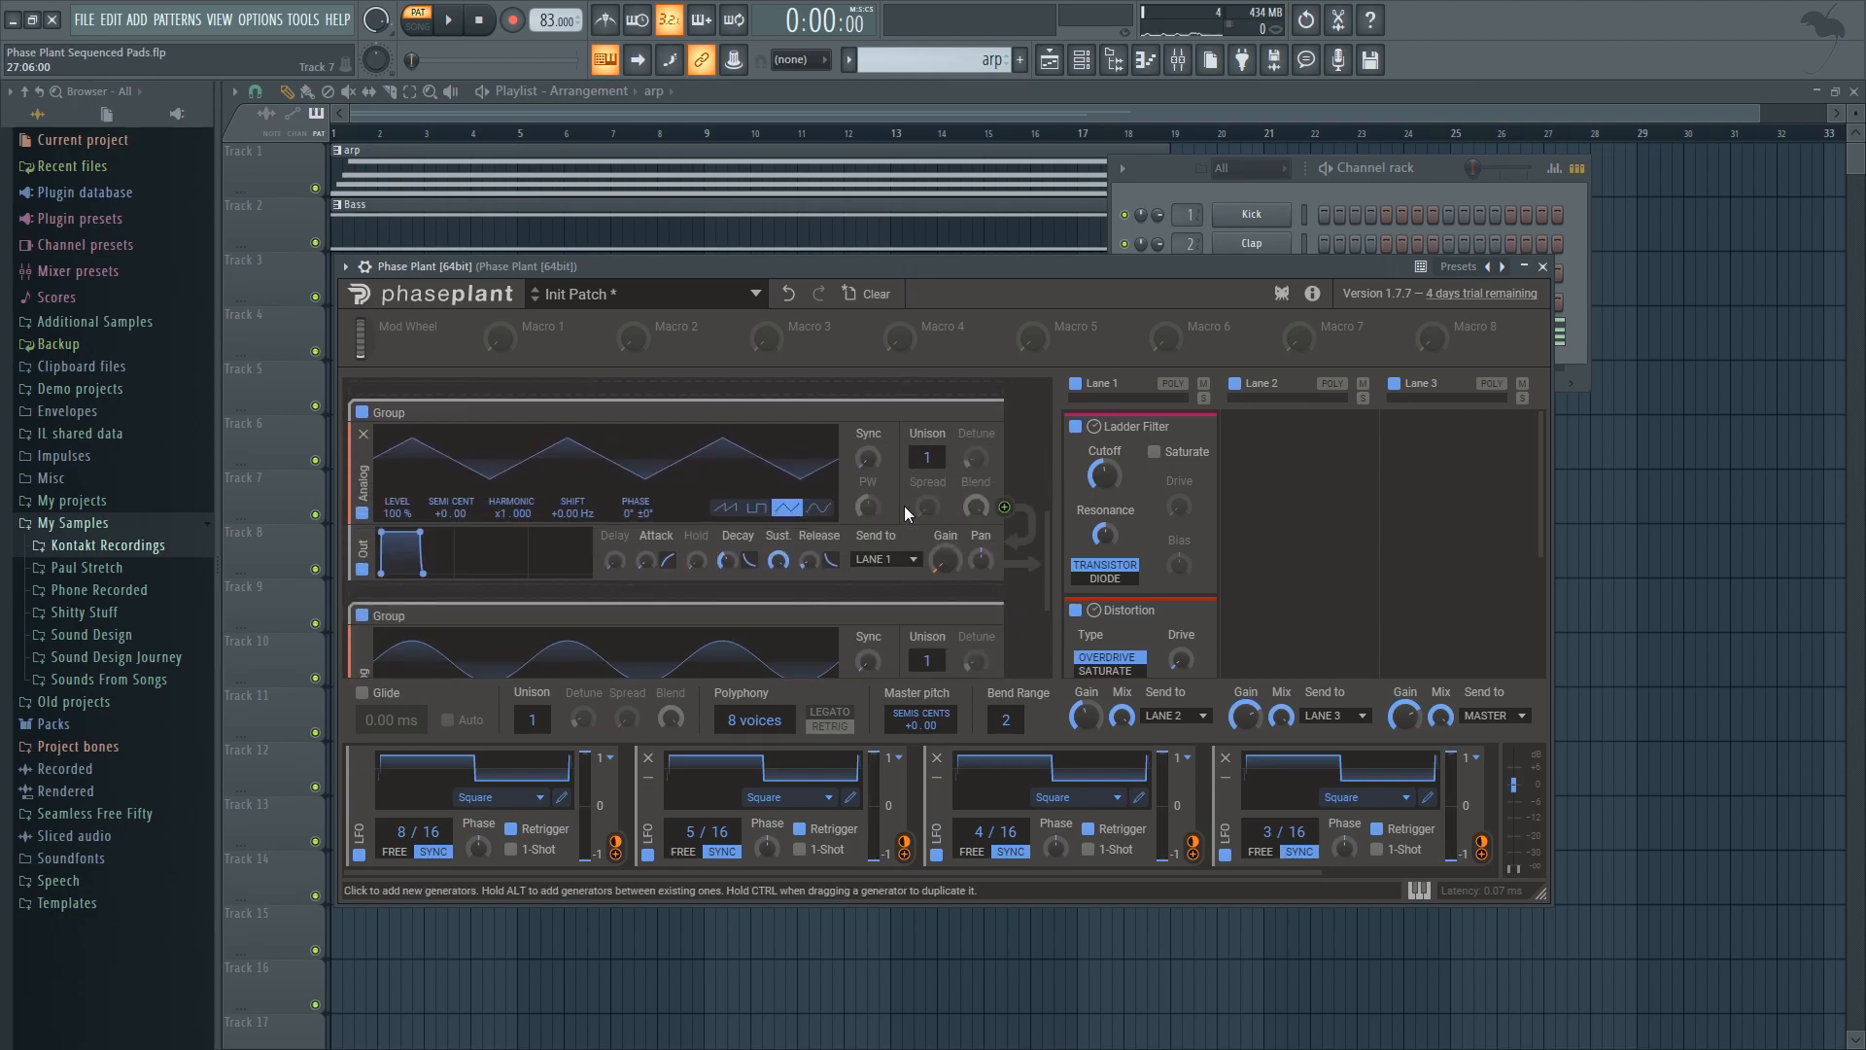
left_click_drag(926, 457, 975, 491)
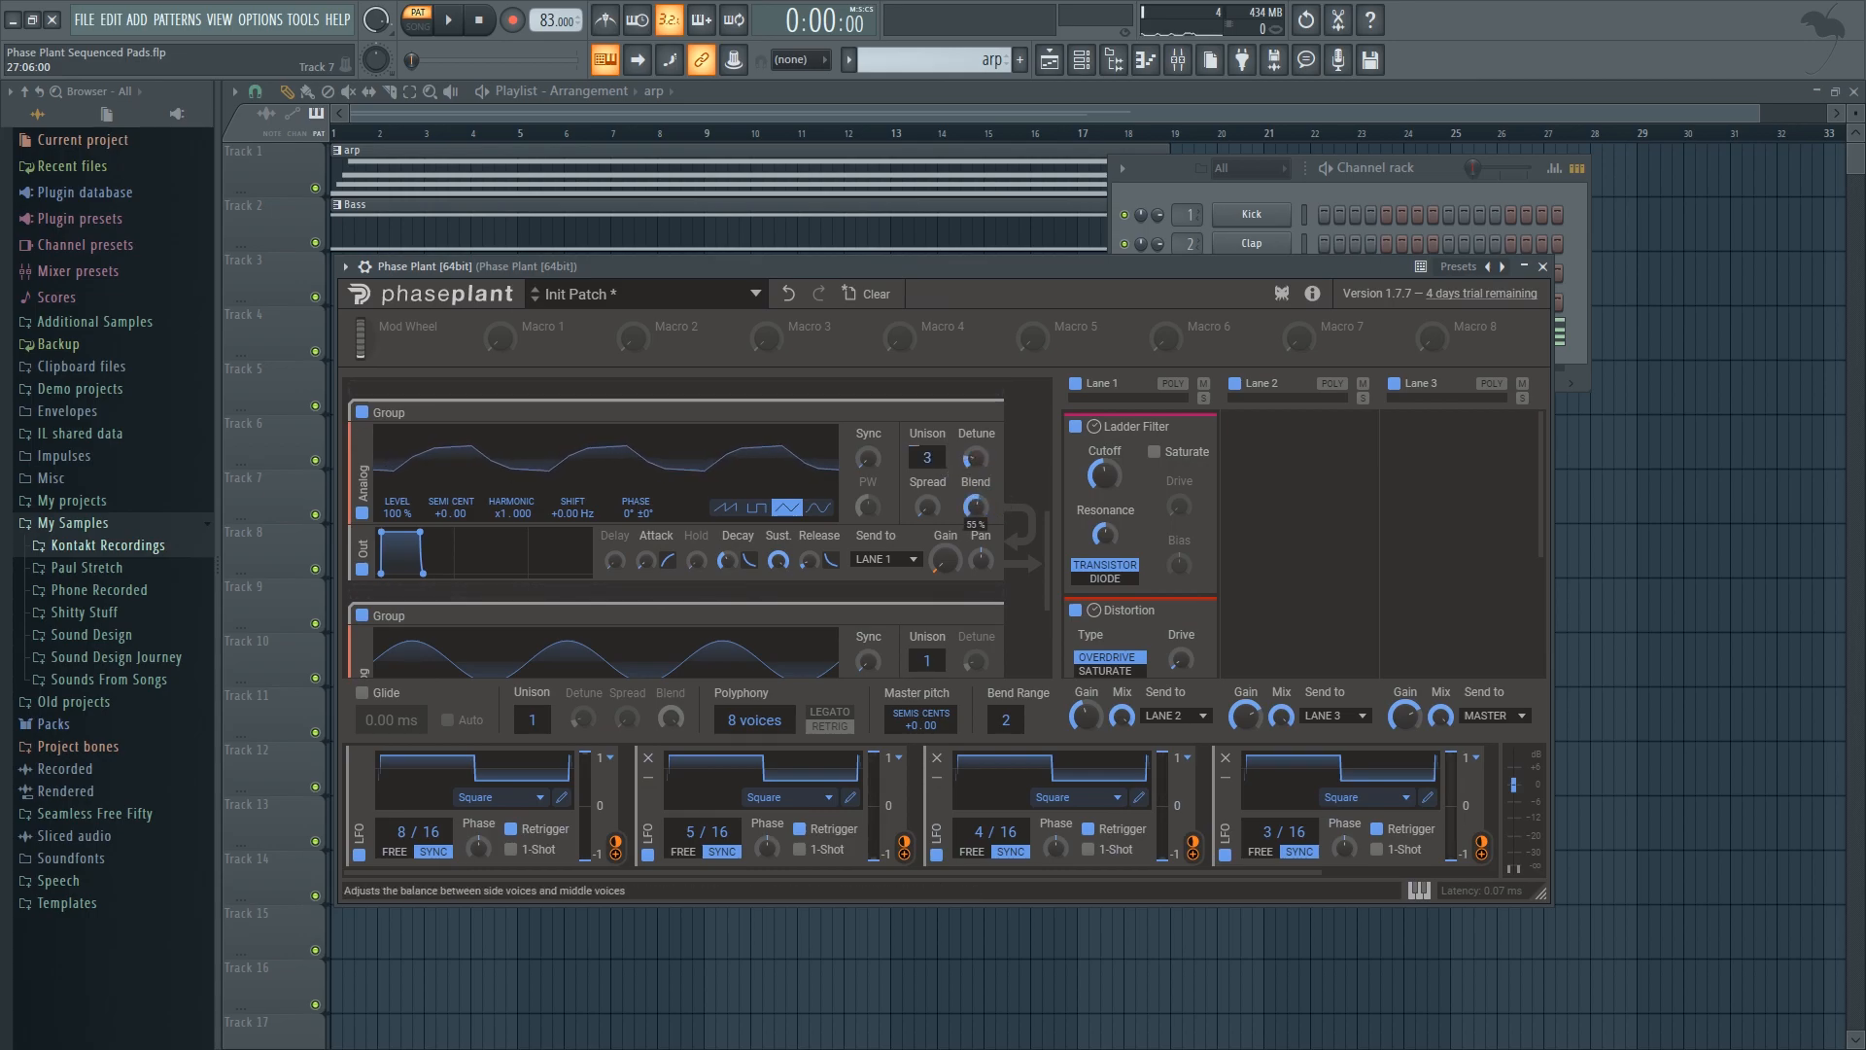
left_click_drag(993, 264, 920, 278)
key("space")
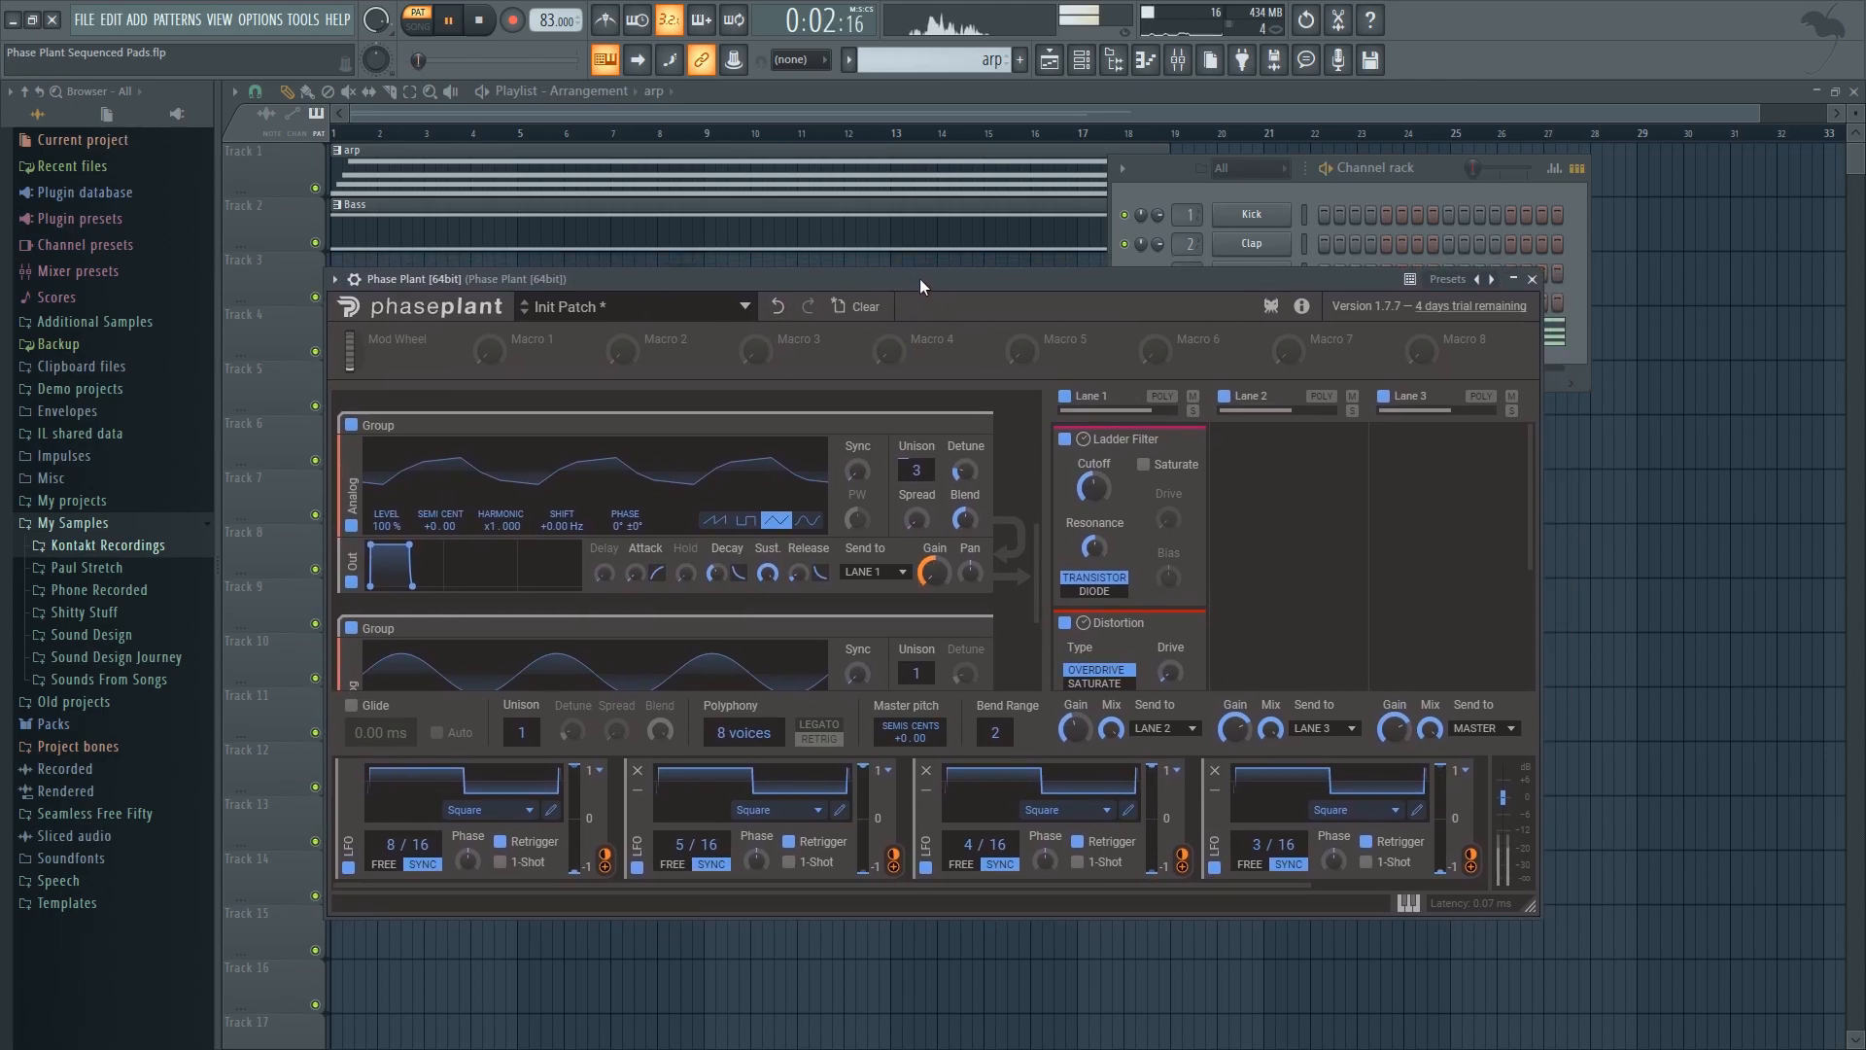
key("space")
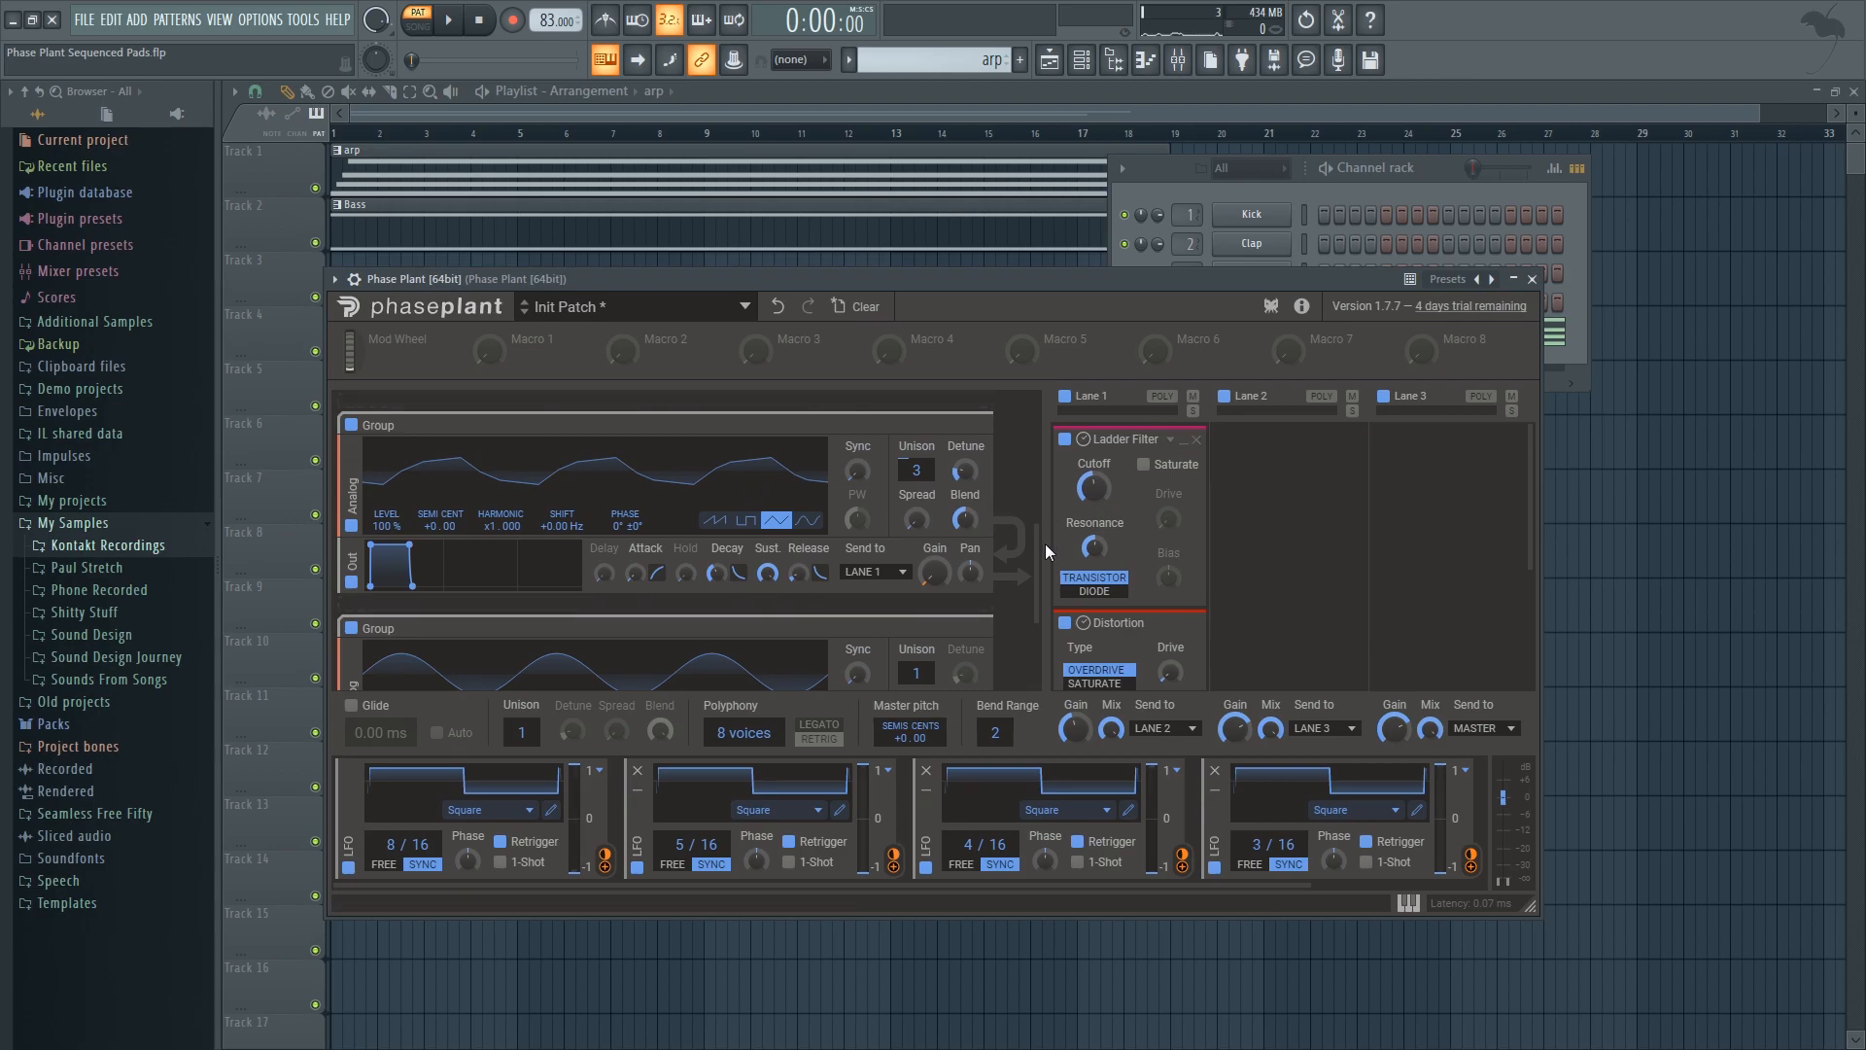
Step: Set the triangle oscillator's harmonic to x2
scroll(1036, 543, "up", 1)
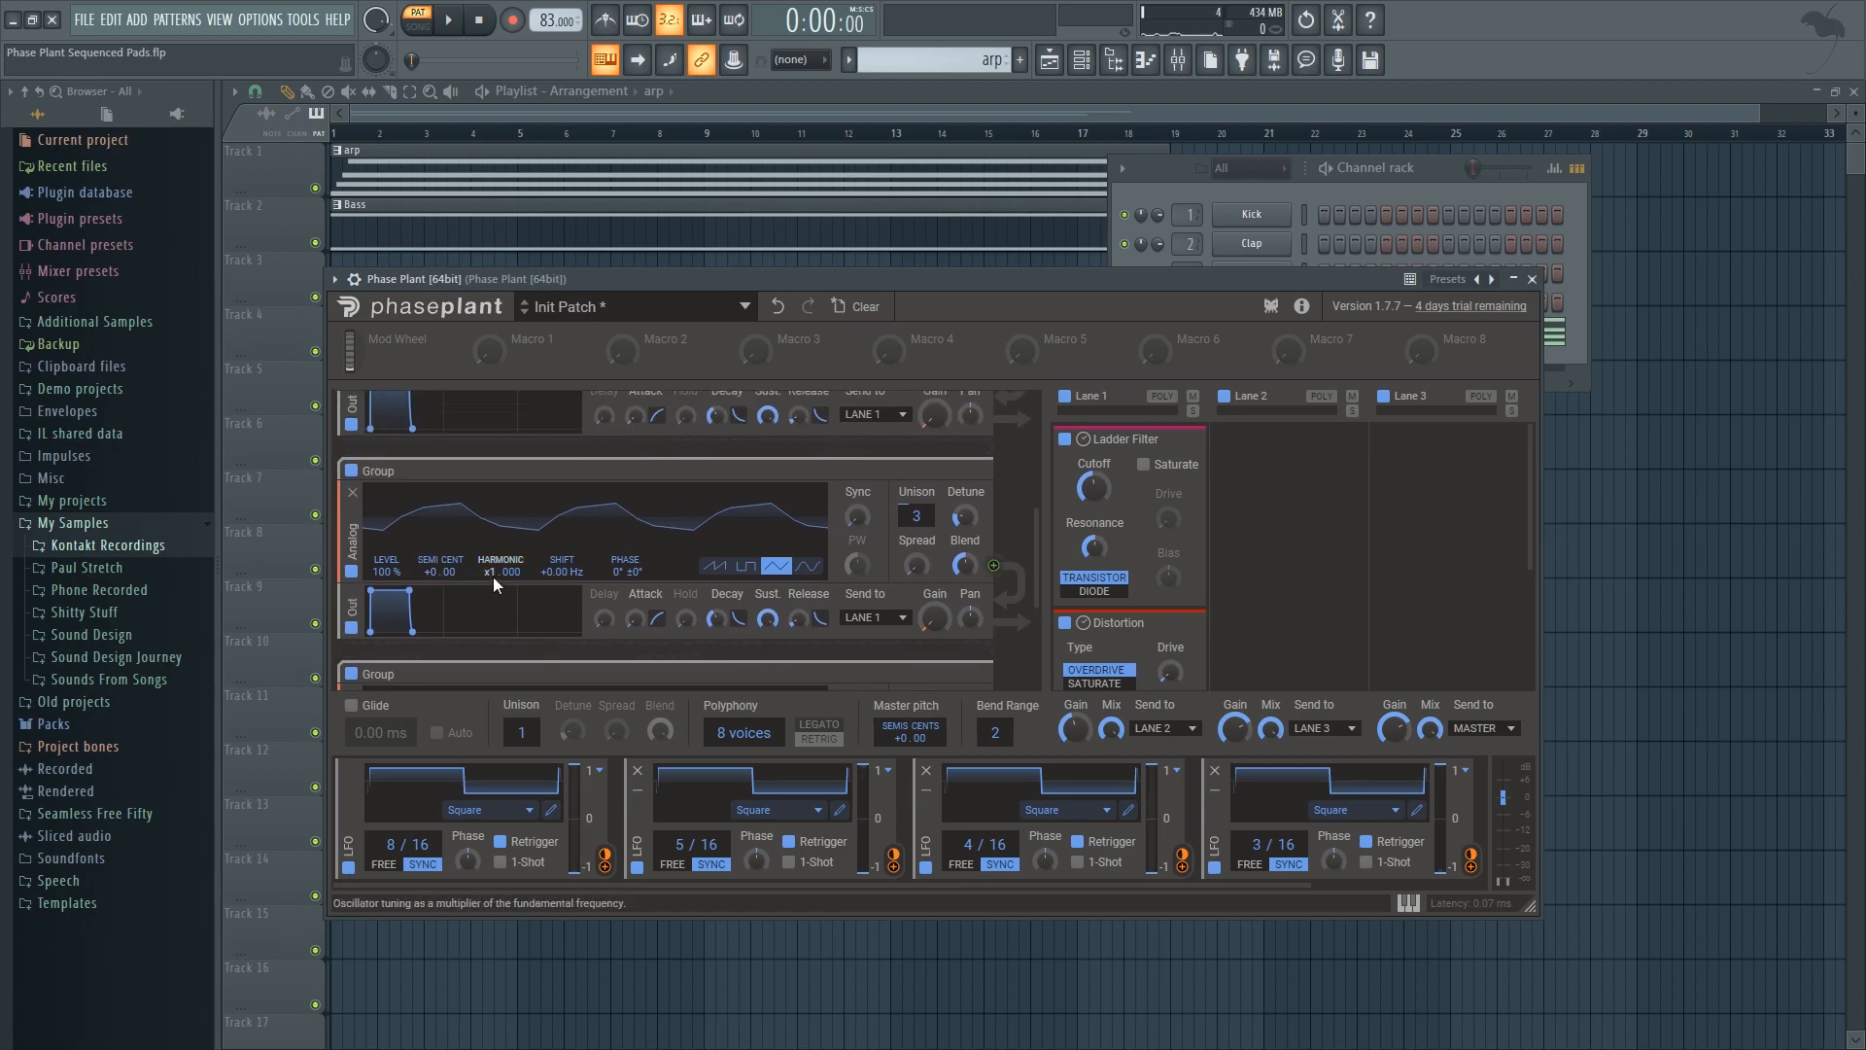
scroll(500, 570, "up", 1)
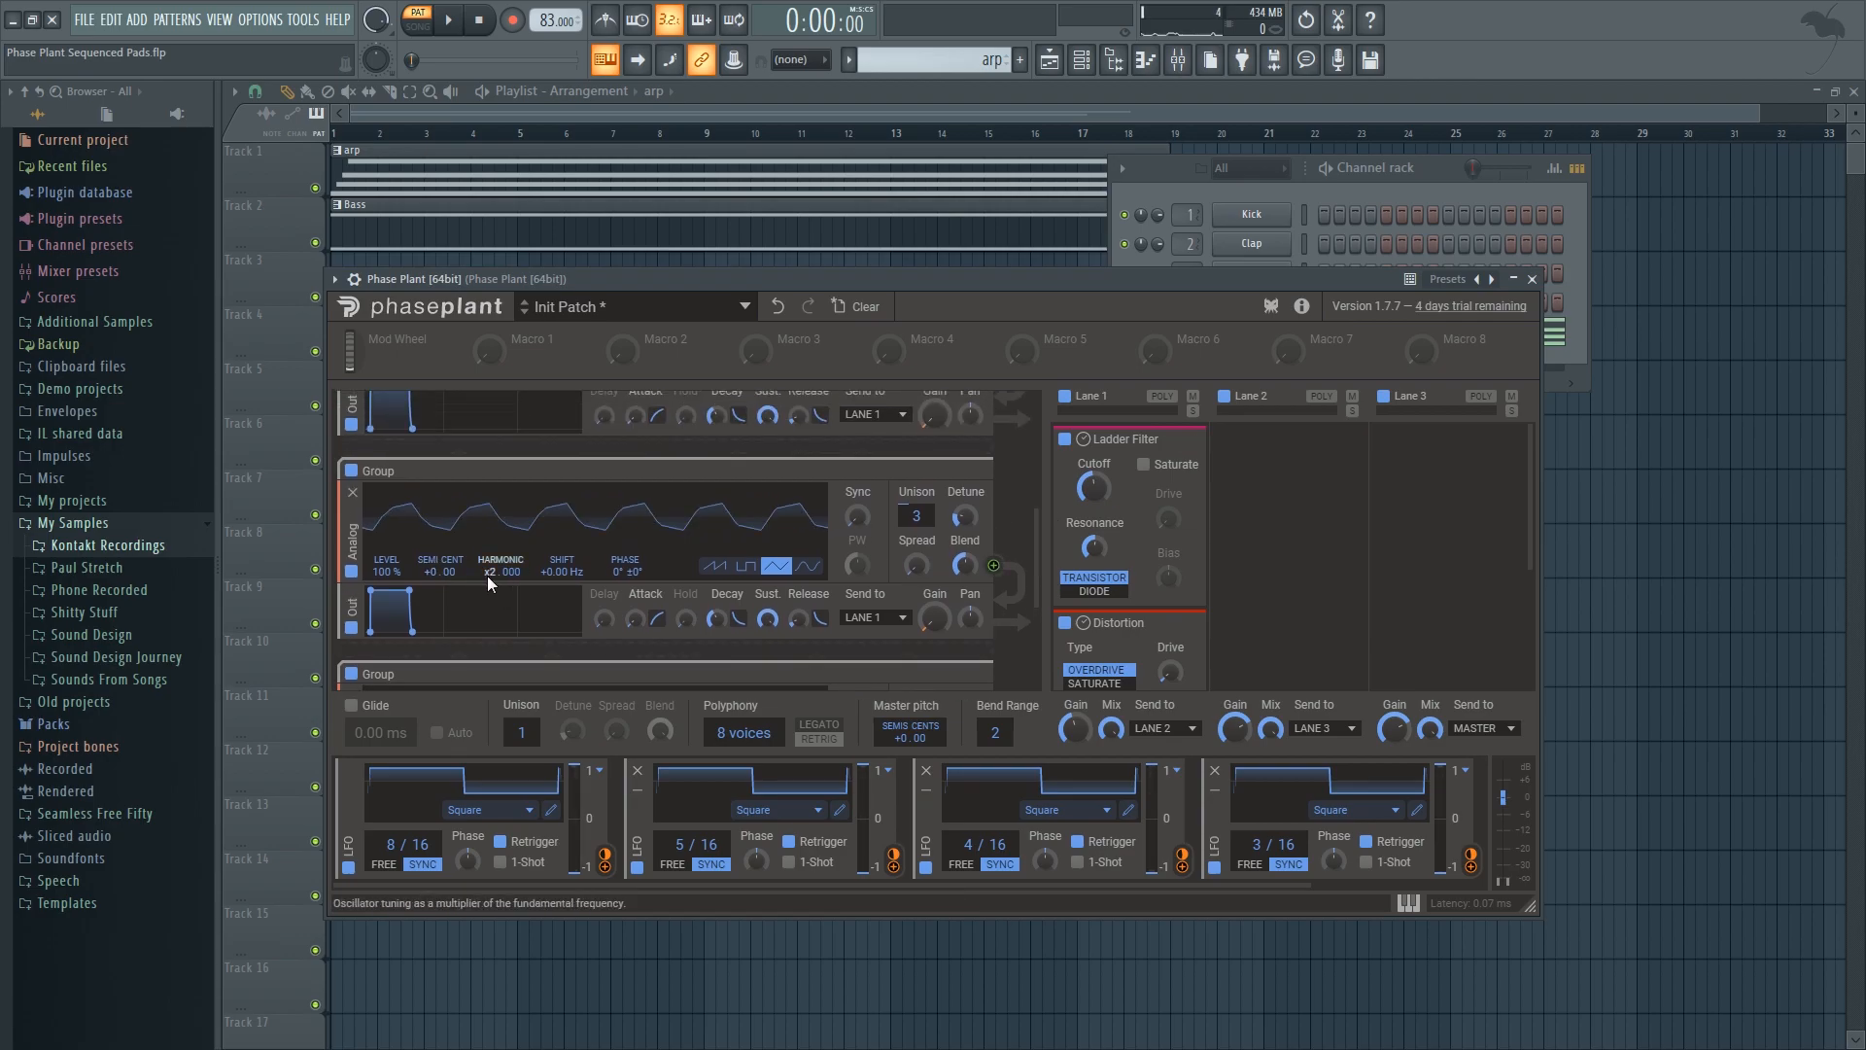
scroll(1040, 519, "up", 2)
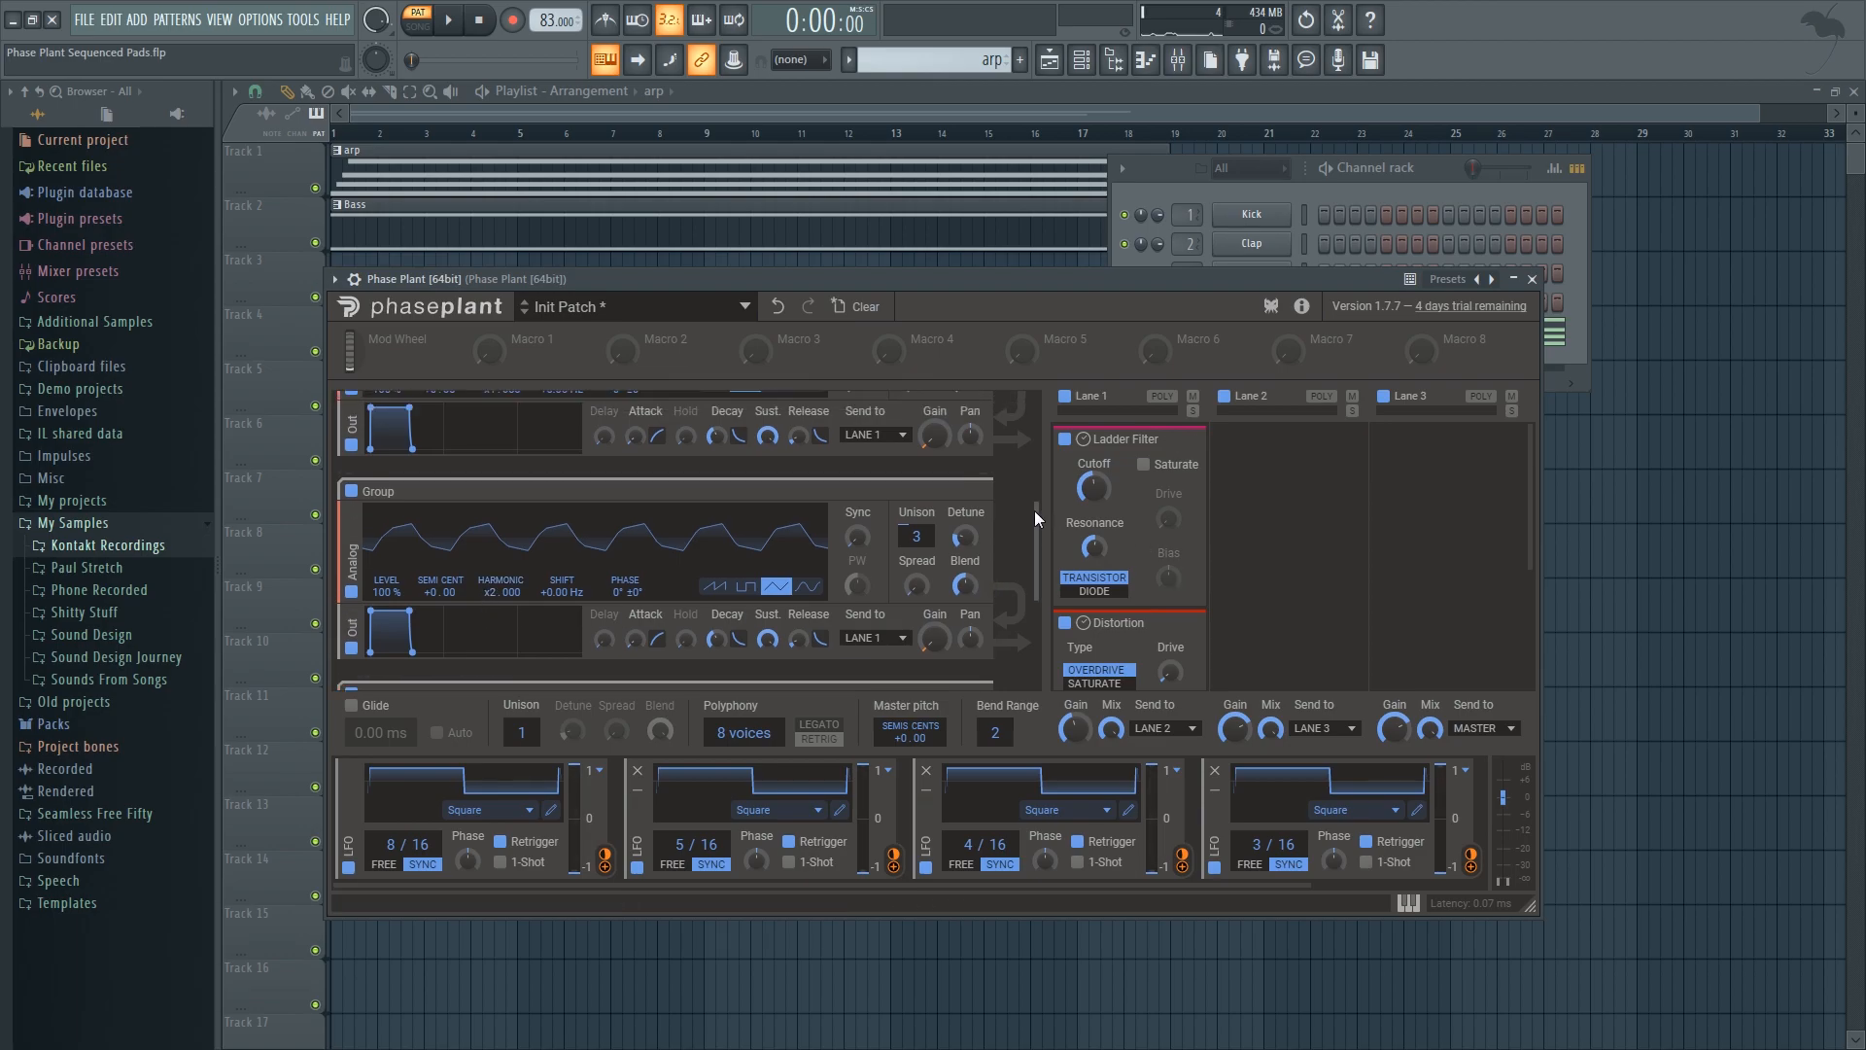
Step: Try the square oscillator's harmonic at x2 while playing the pattern, and restore it to x1
scroll(533, 451, "up", 2)
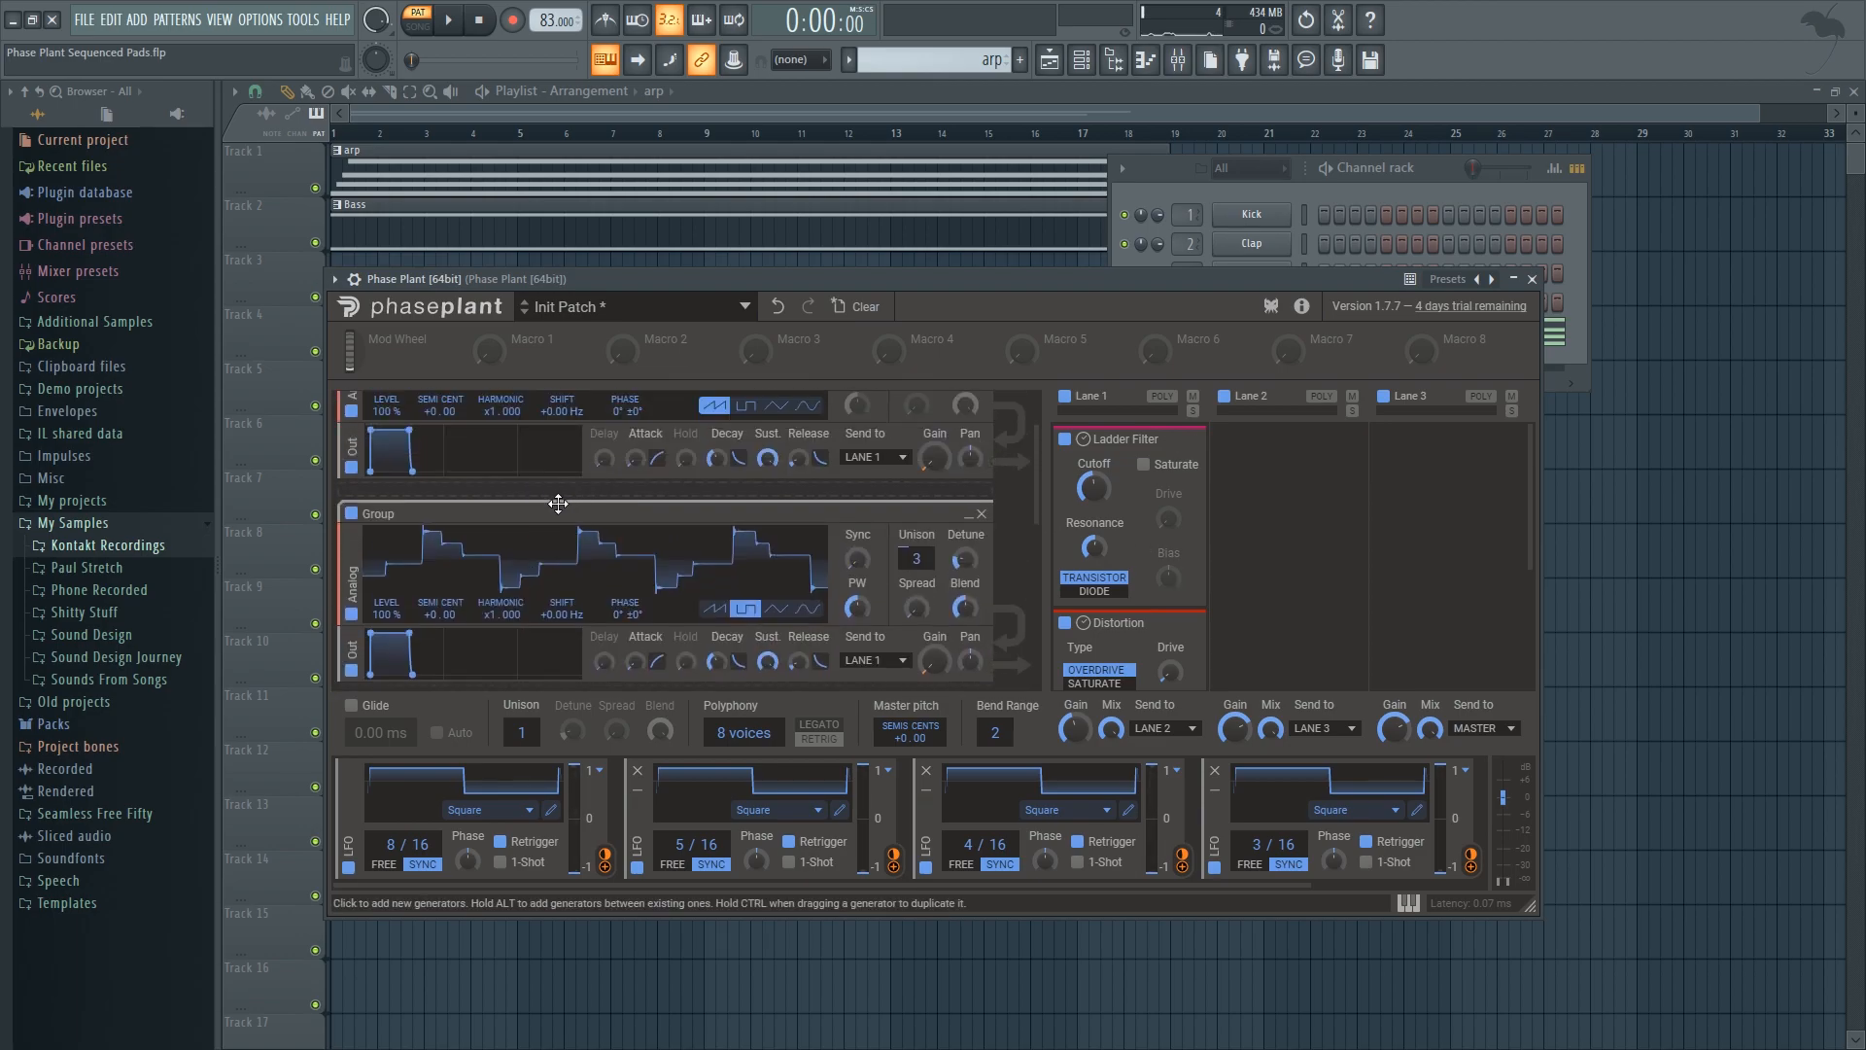
scroll(558, 503, "down", 3)
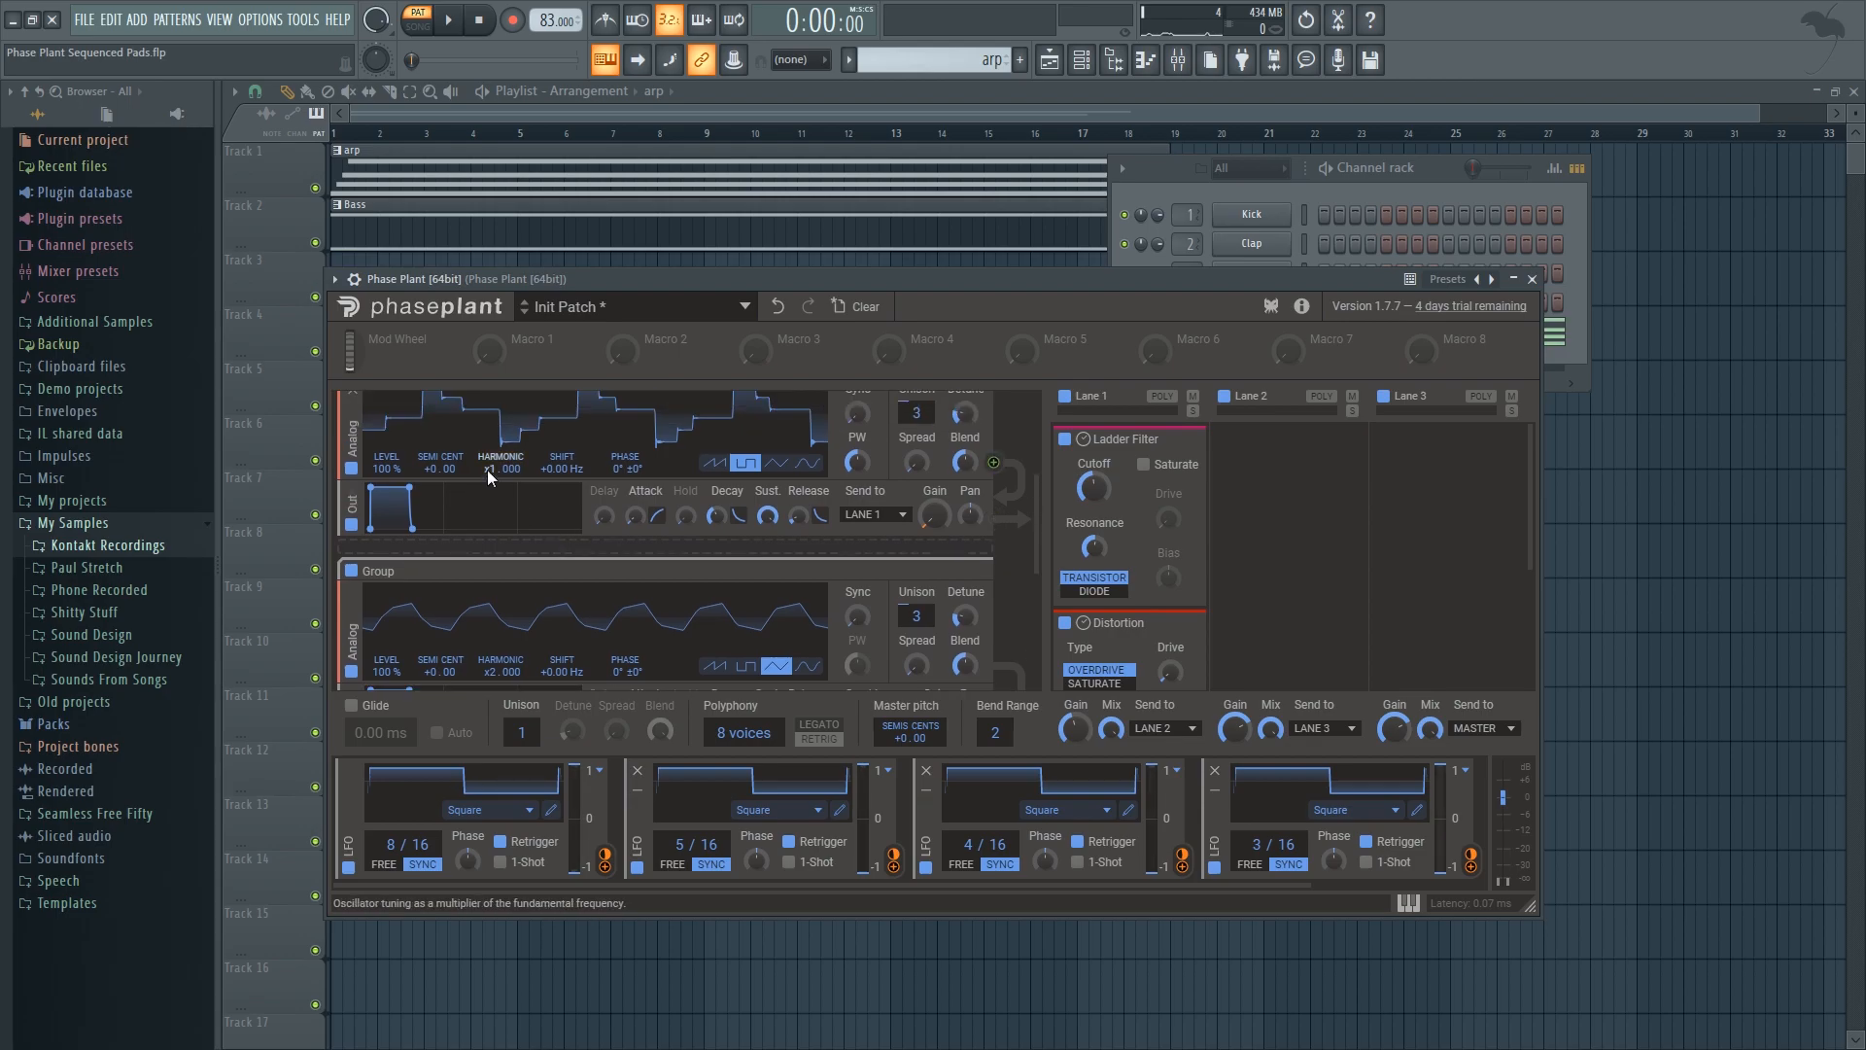
left_click_drag(491, 469, 491, 449)
left_click_drag(893, 283, 882, 278)
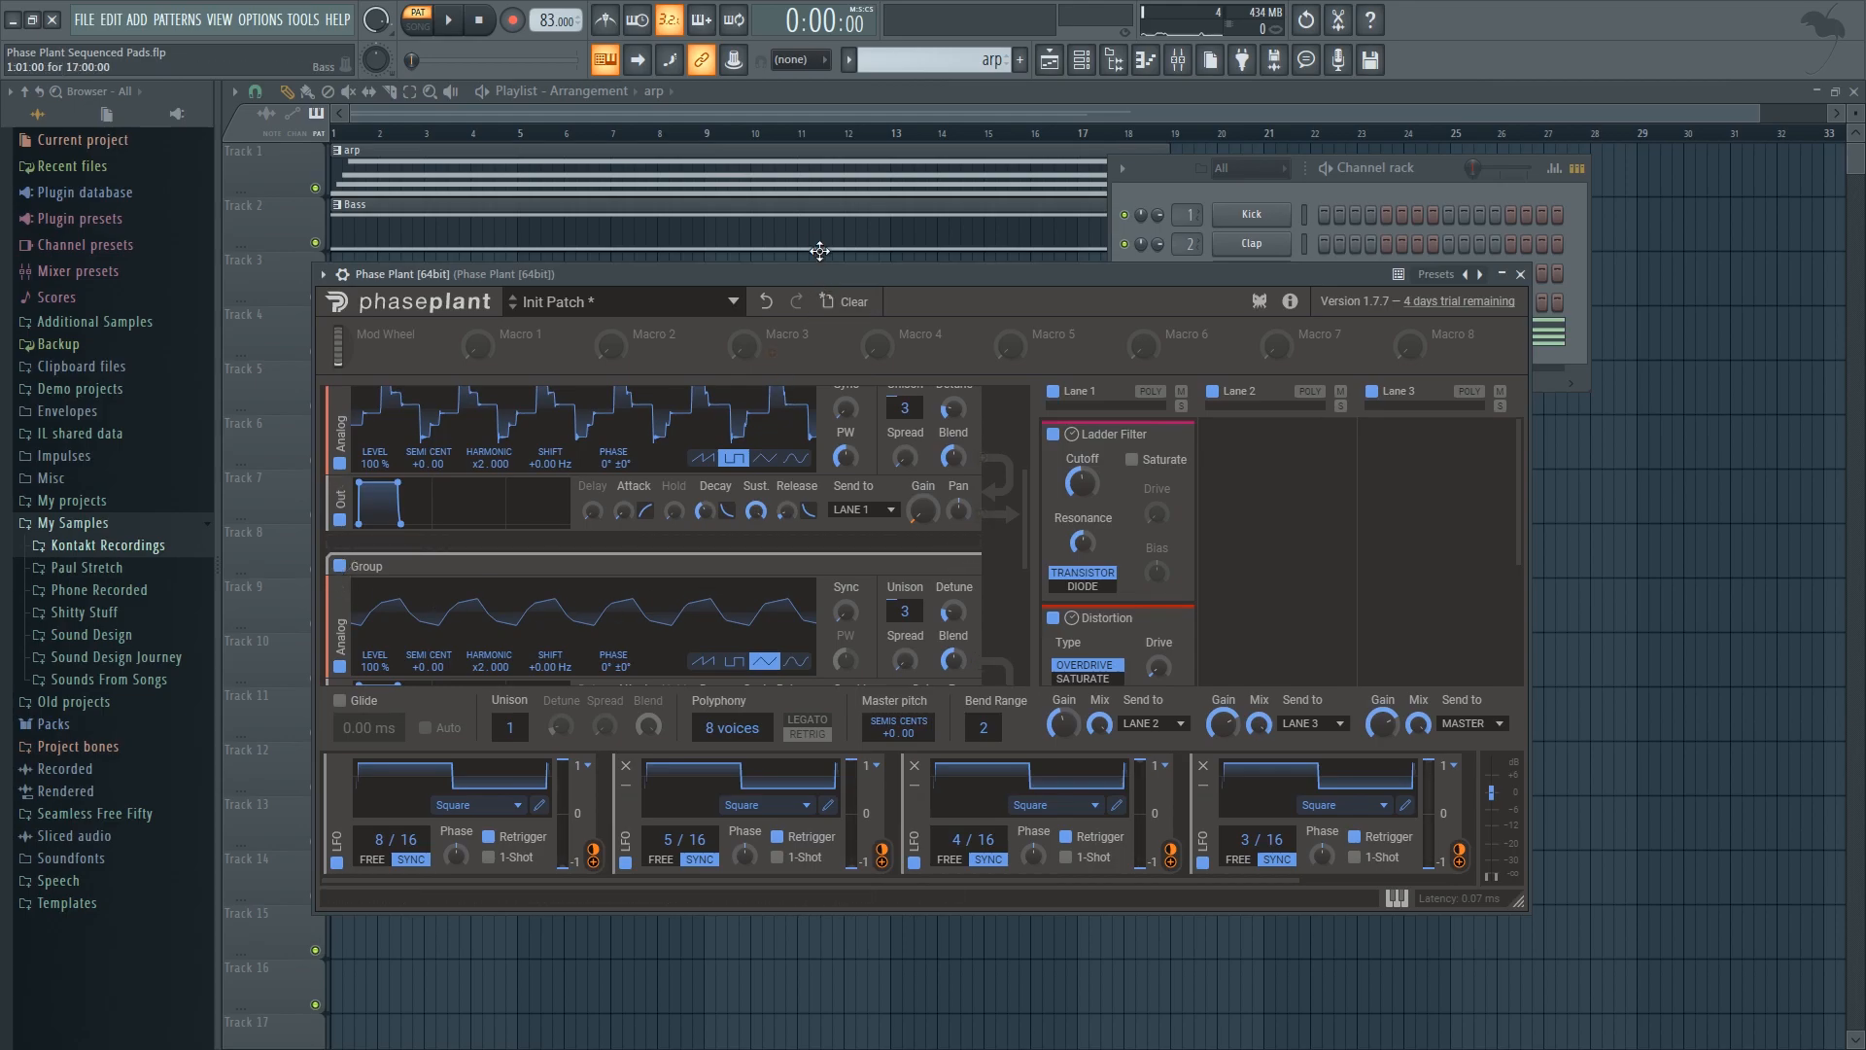
left_click_drag(855, 271, 902, 272)
key("space")
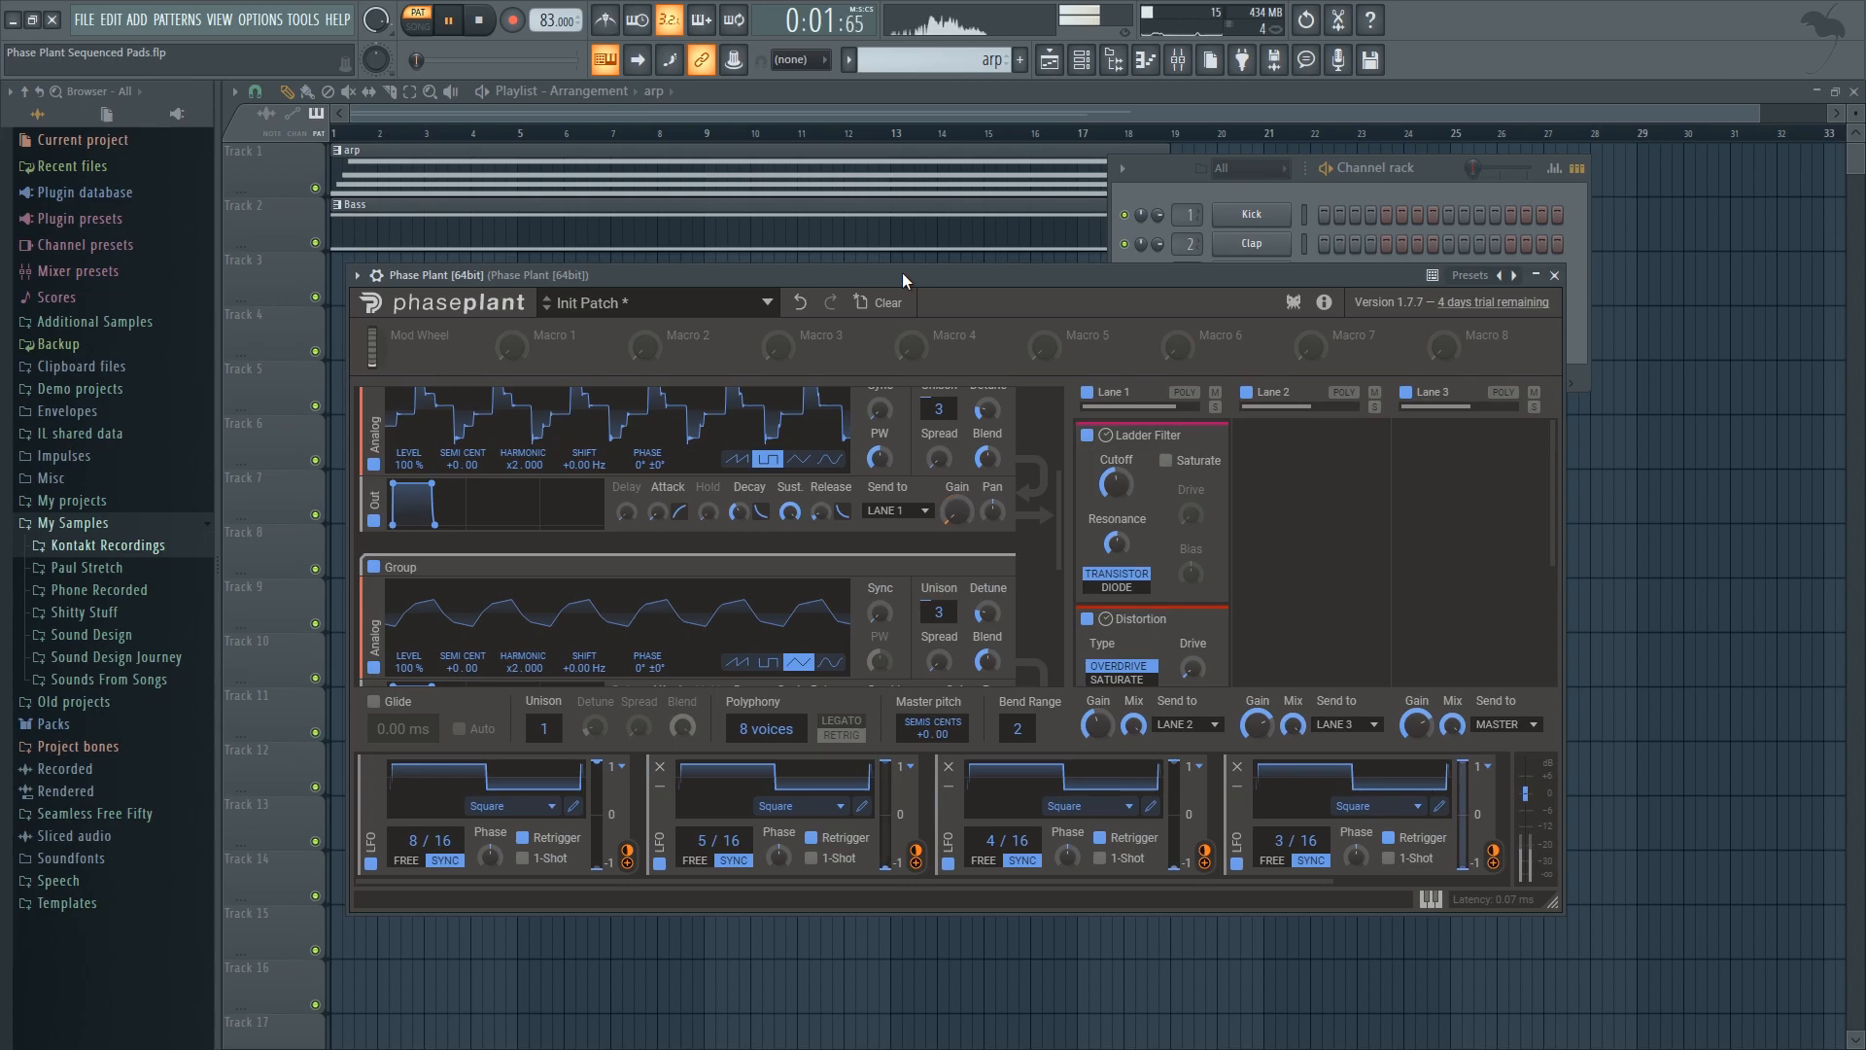
key("space")
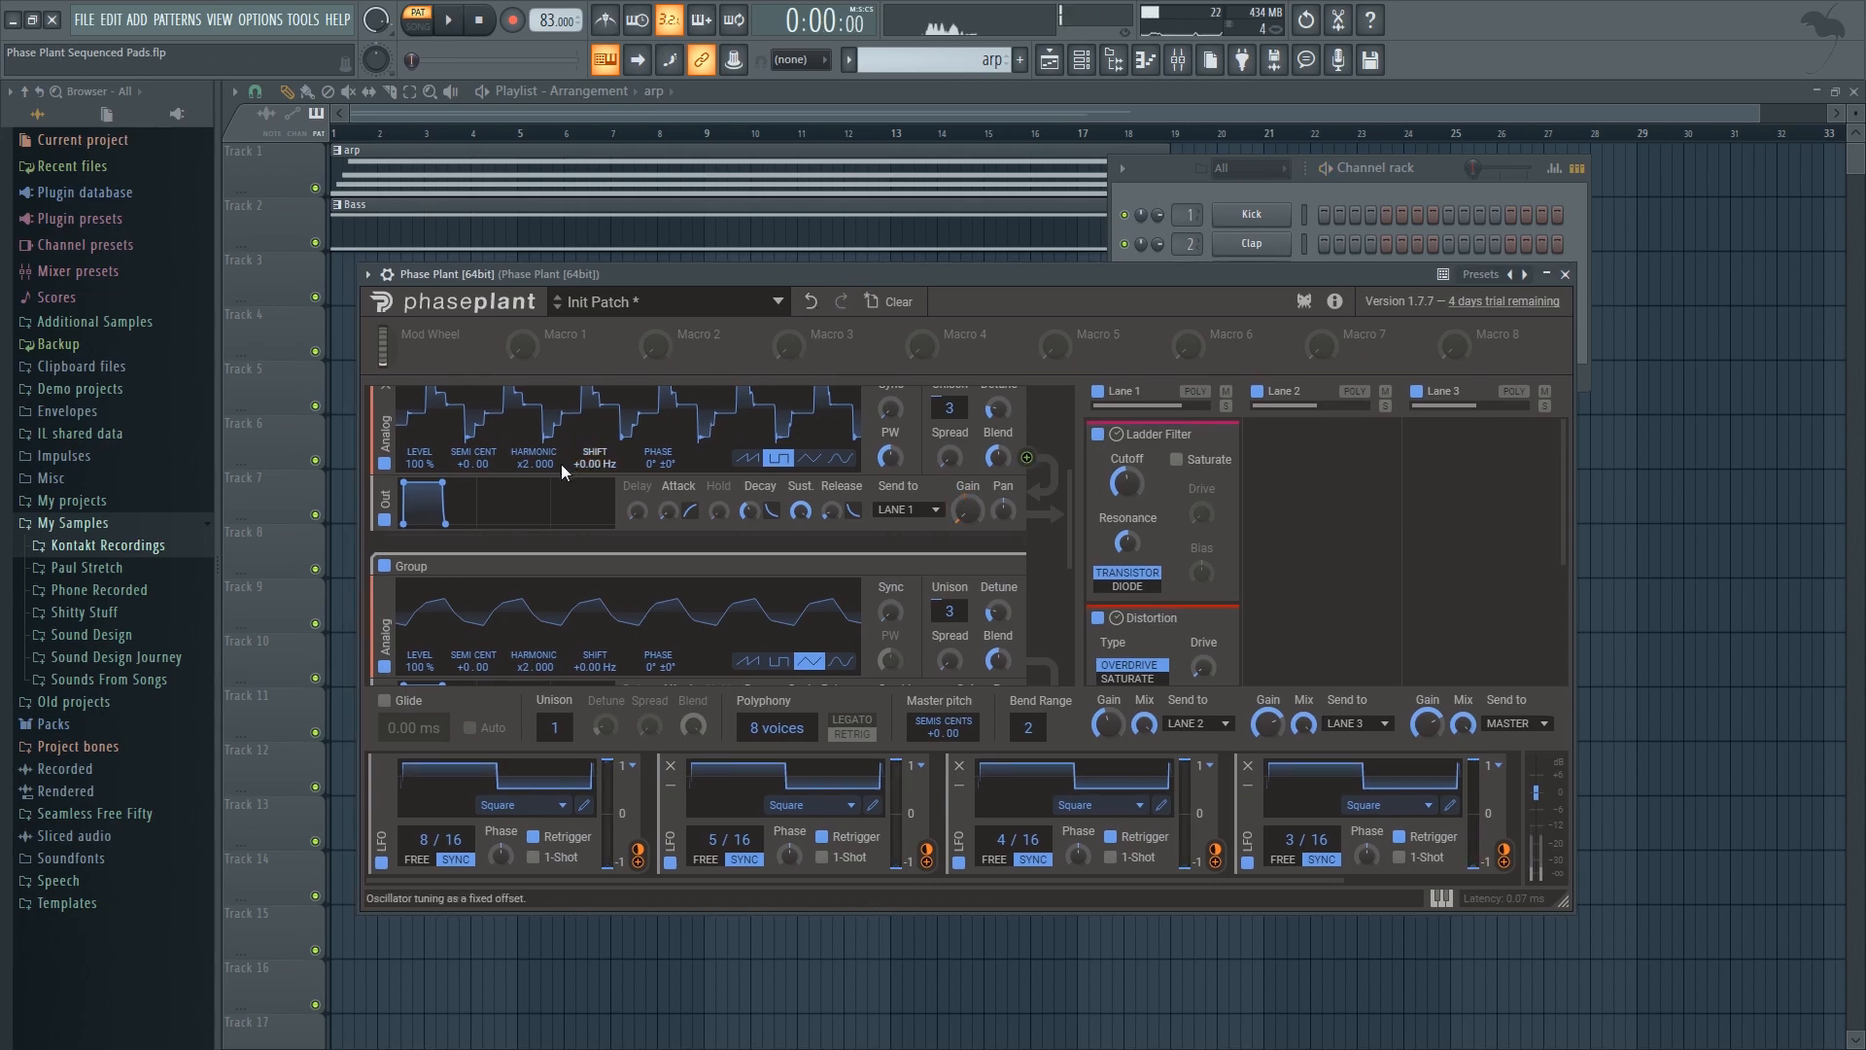
left_click_drag(521, 468, 521, 488)
Step: Try the saw oscillator's harmonic at x2 in the first group while playing the pattern, and restore it to x1
scroll(670, 472, "down", 1)
scroll(670, 472, "up", 3)
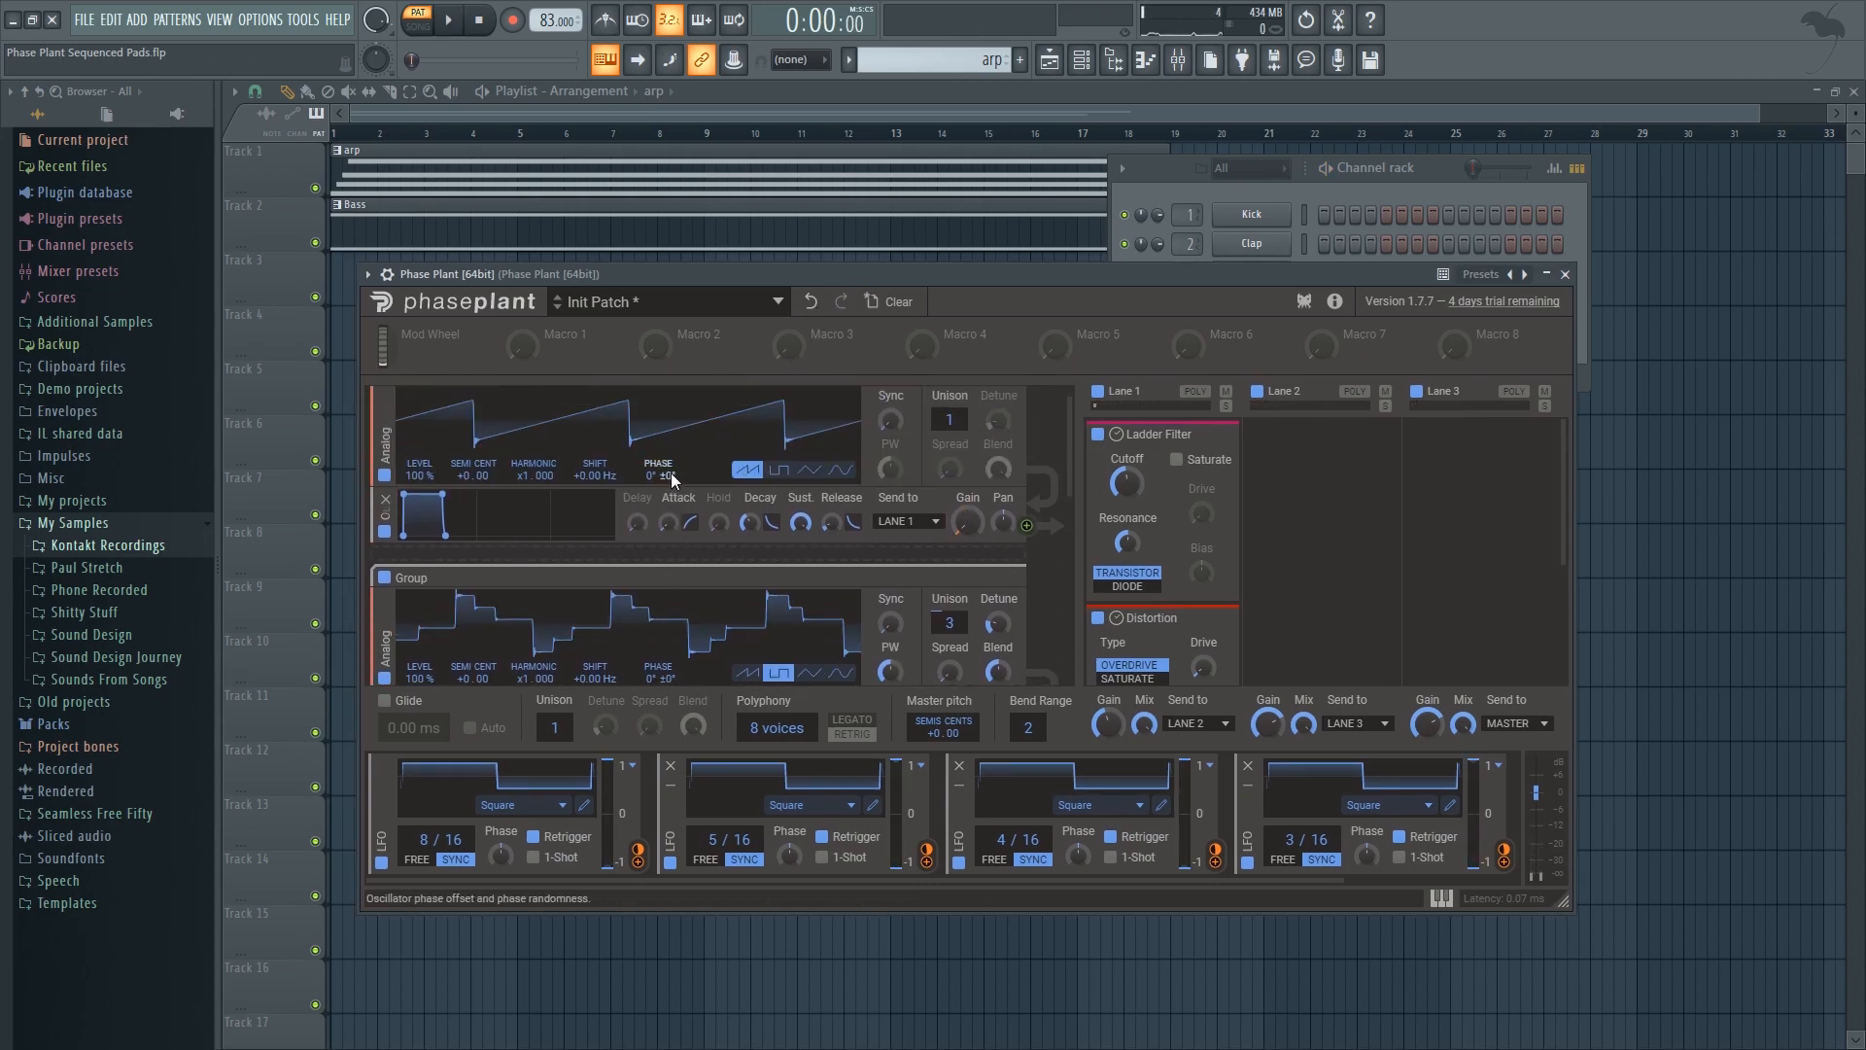
left_click_drag(526, 504, 525, 484)
scroll(594, 454, "down", 1)
left_click_drag(855, 274, 903, 271)
key("space")
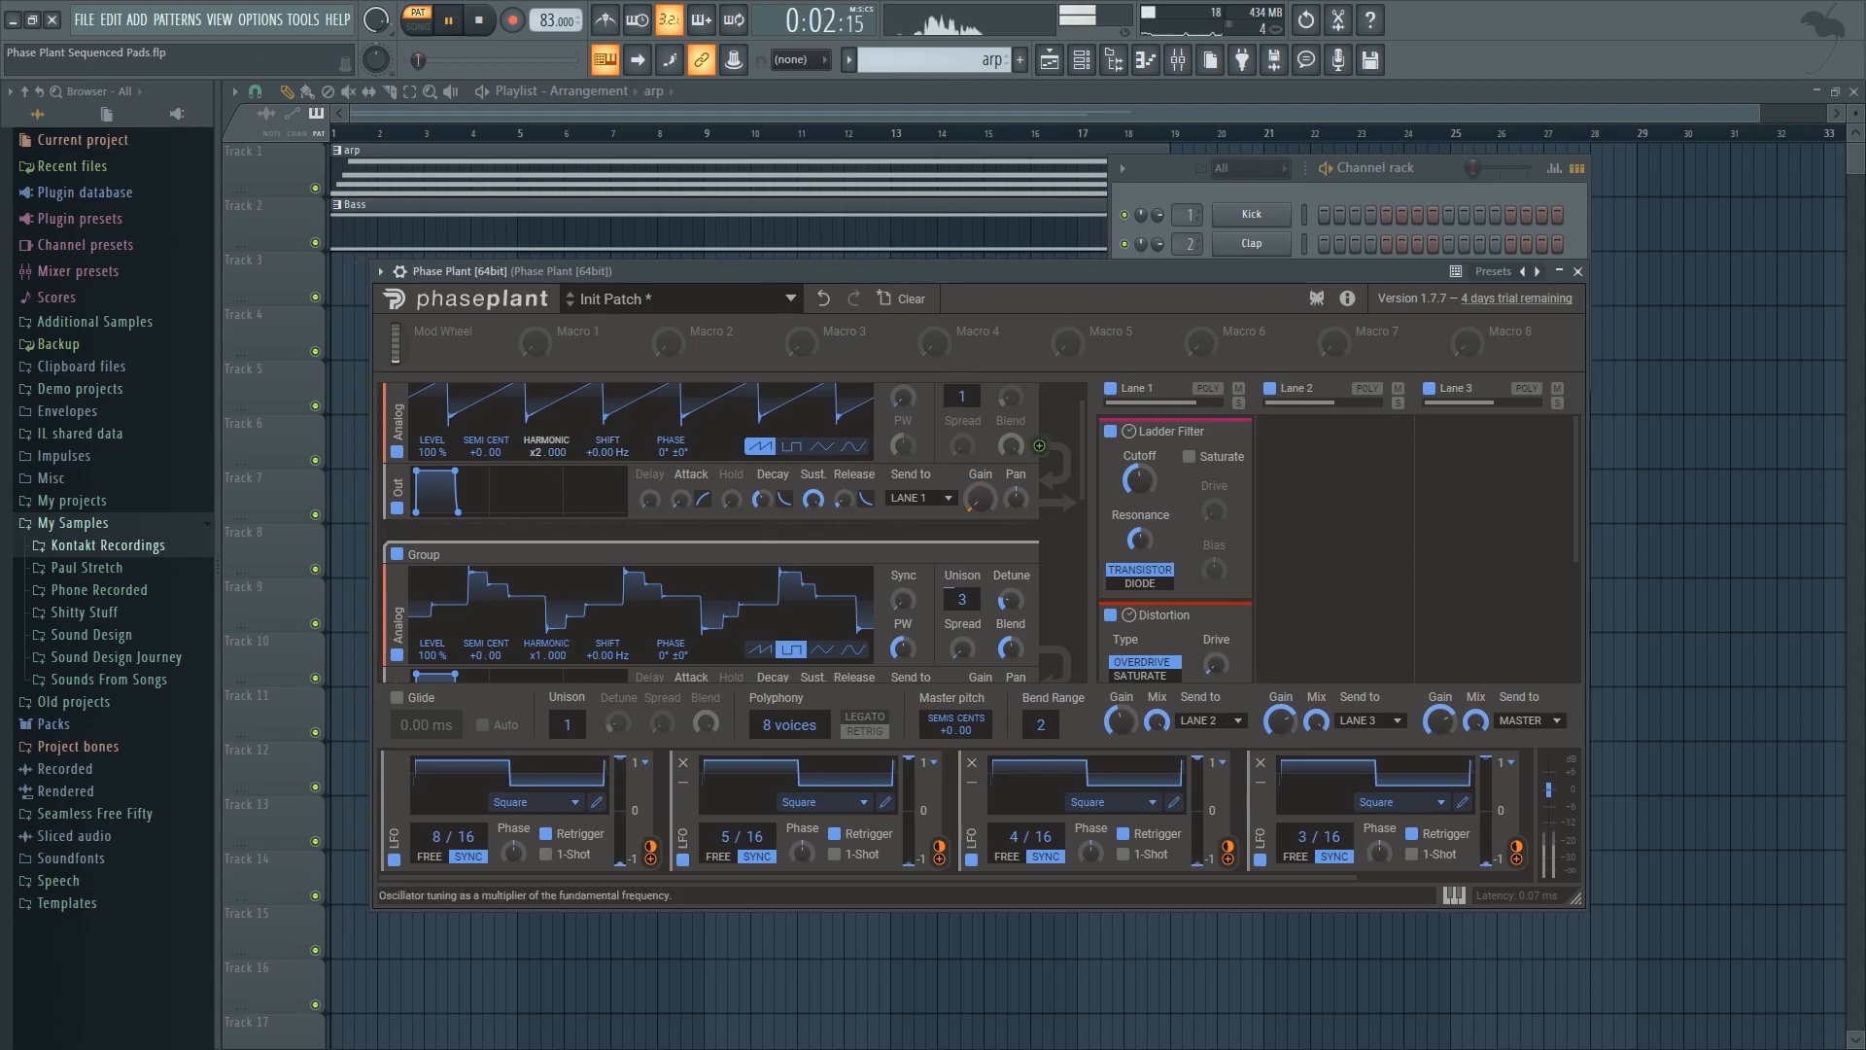
double_click(534, 452)
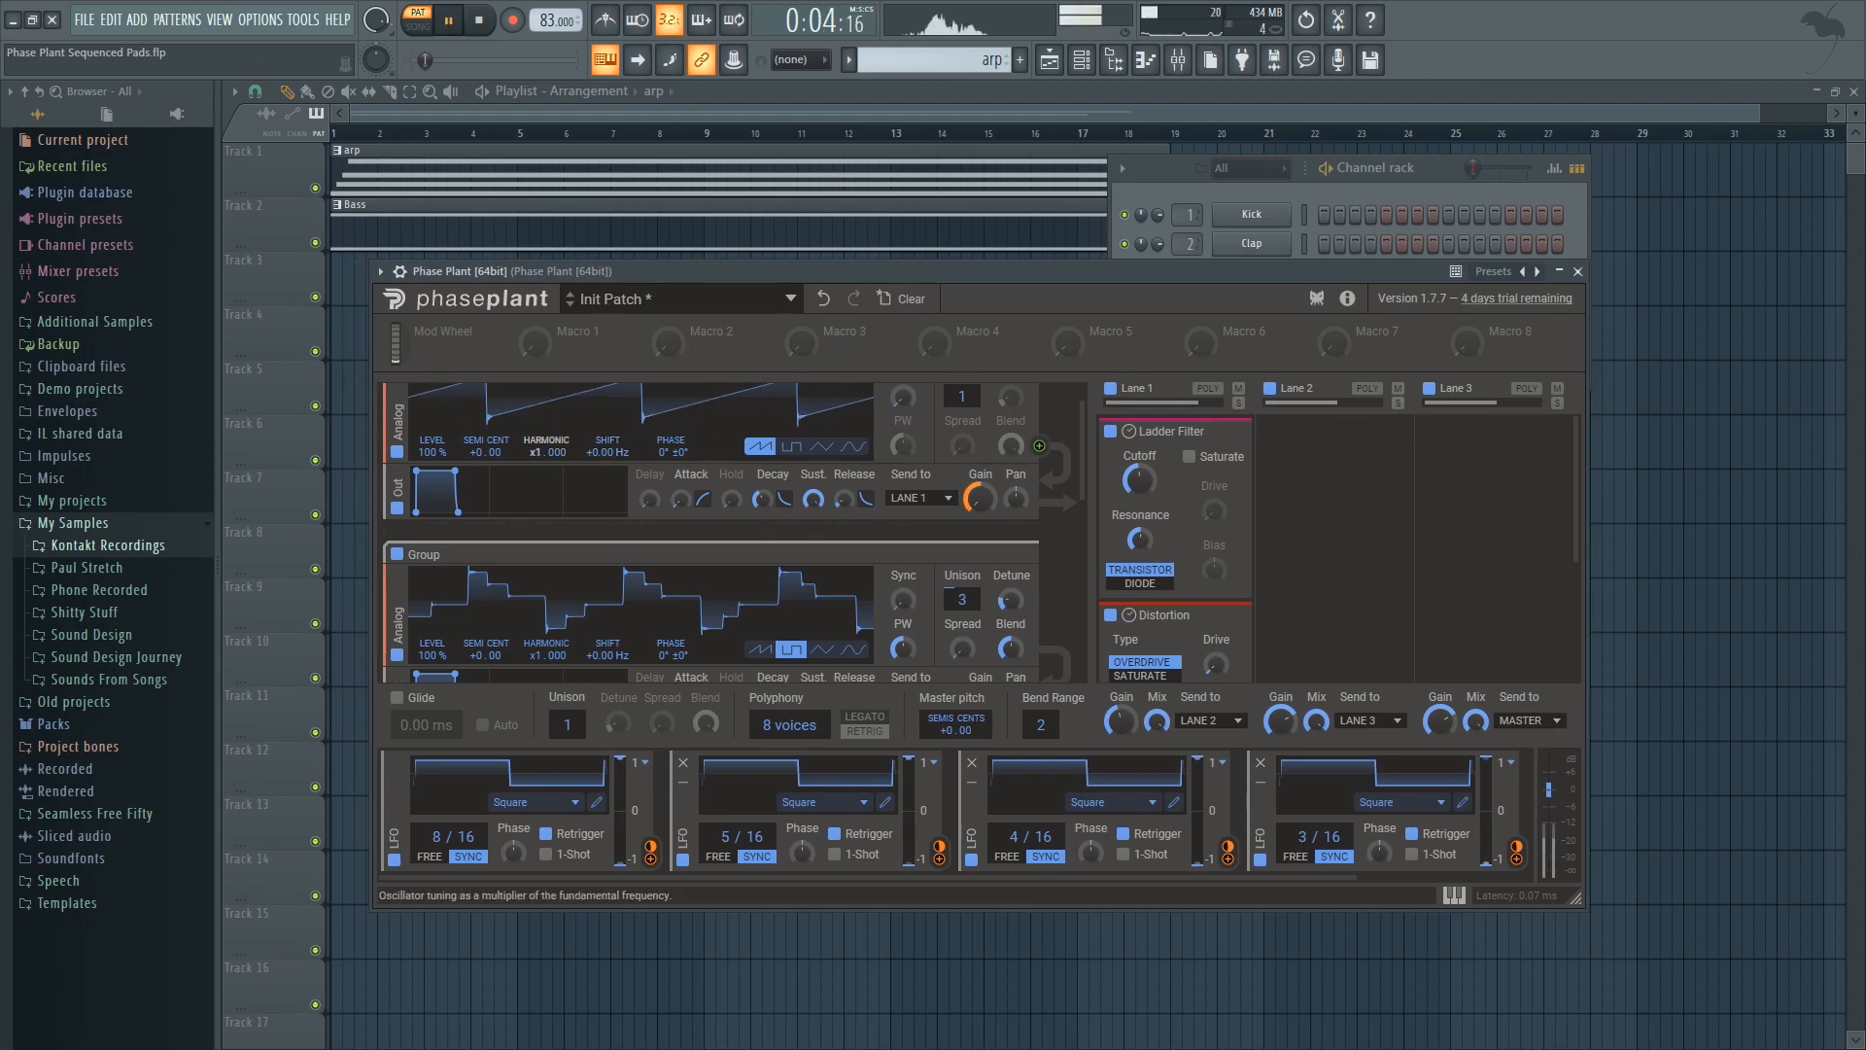
key("space")
Step: Set the sine oscillator's harmonic in the fourth group to x2 and play the pattern to hear it
scroll(1079, 525, "down", 5)
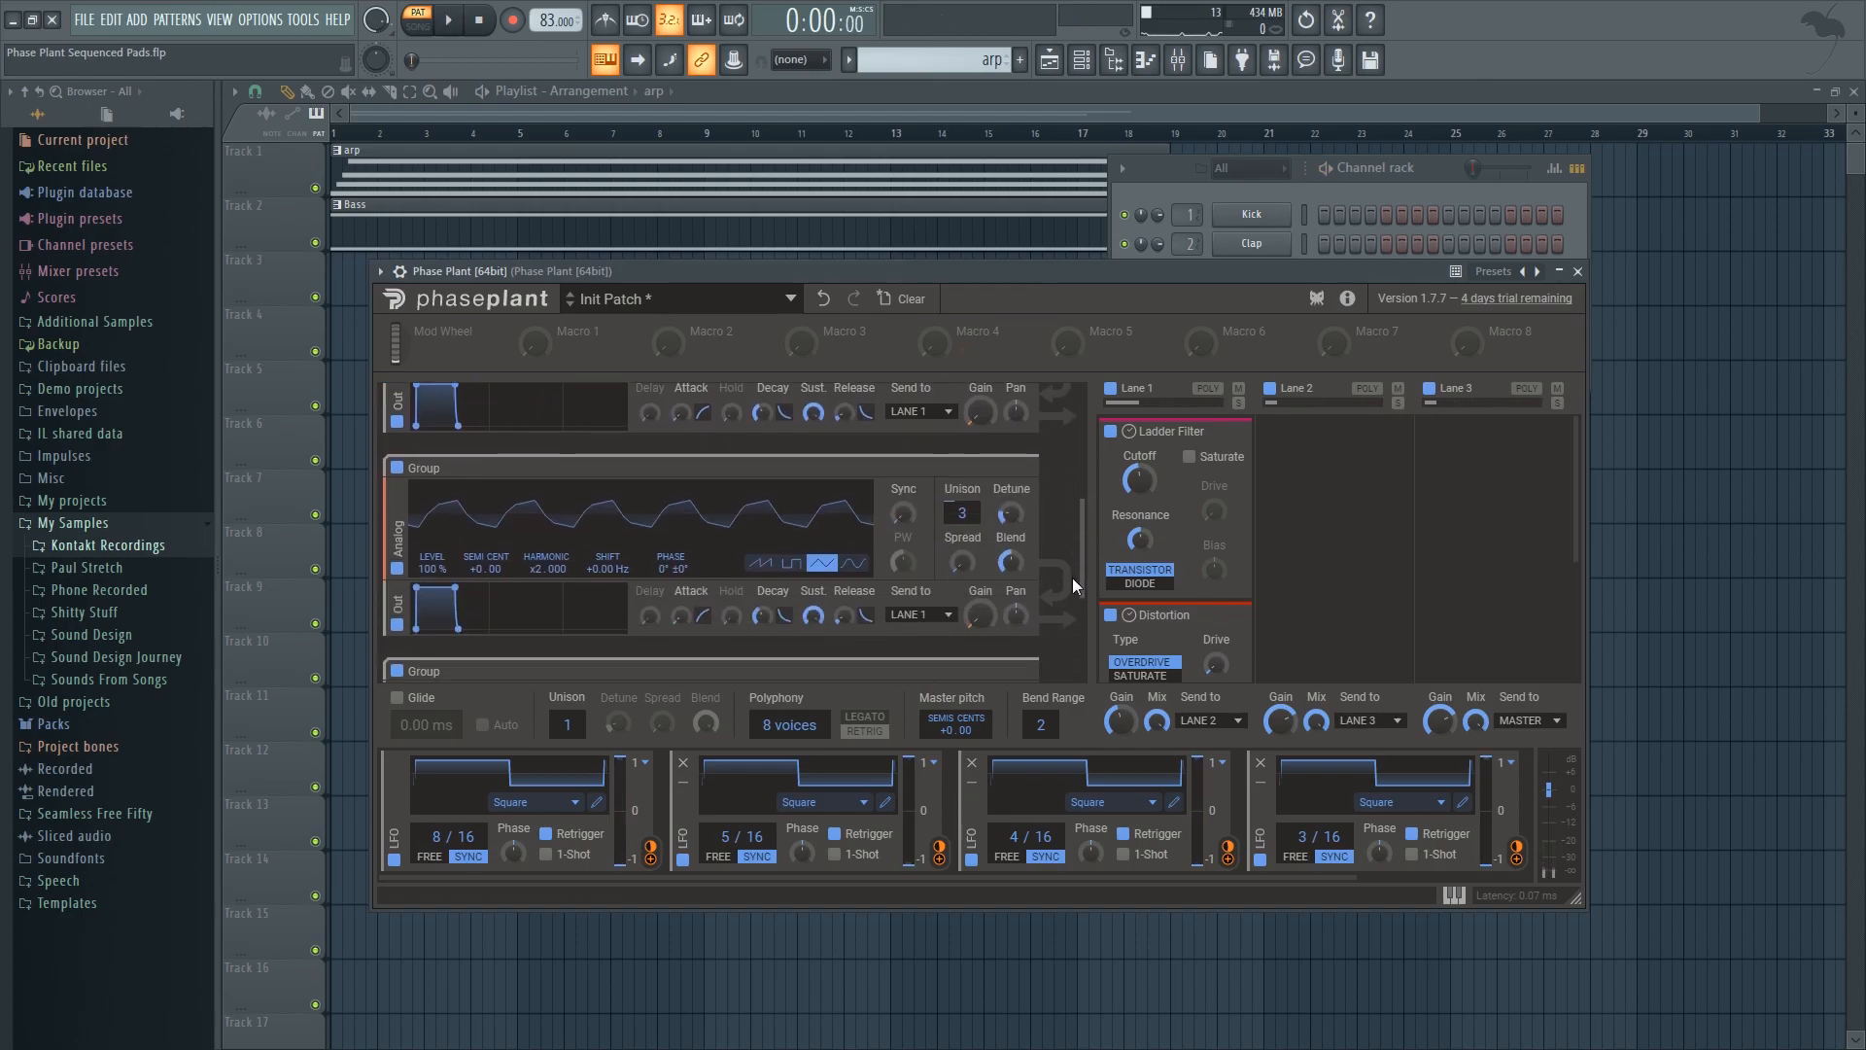
scroll(1082, 585, "down", 1)
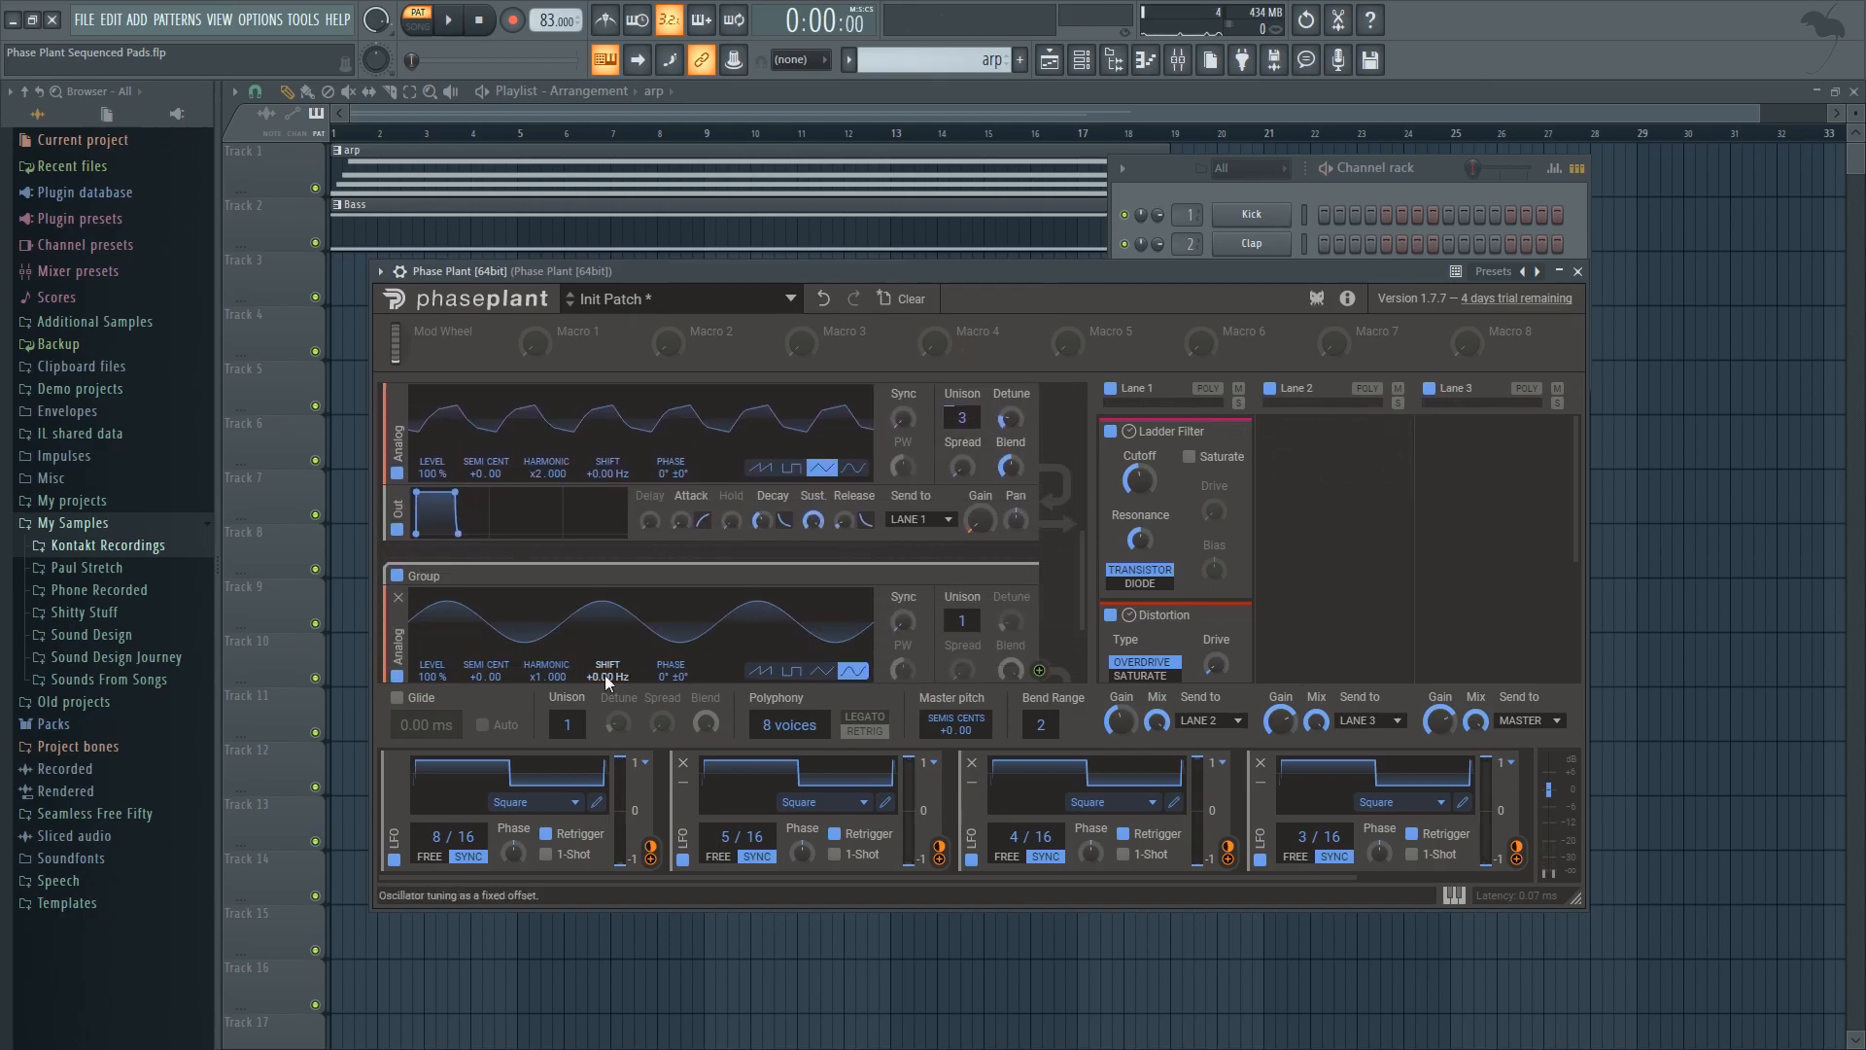
left_click_drag(1021, 271, 1048, 262)
key("space")
key("space")
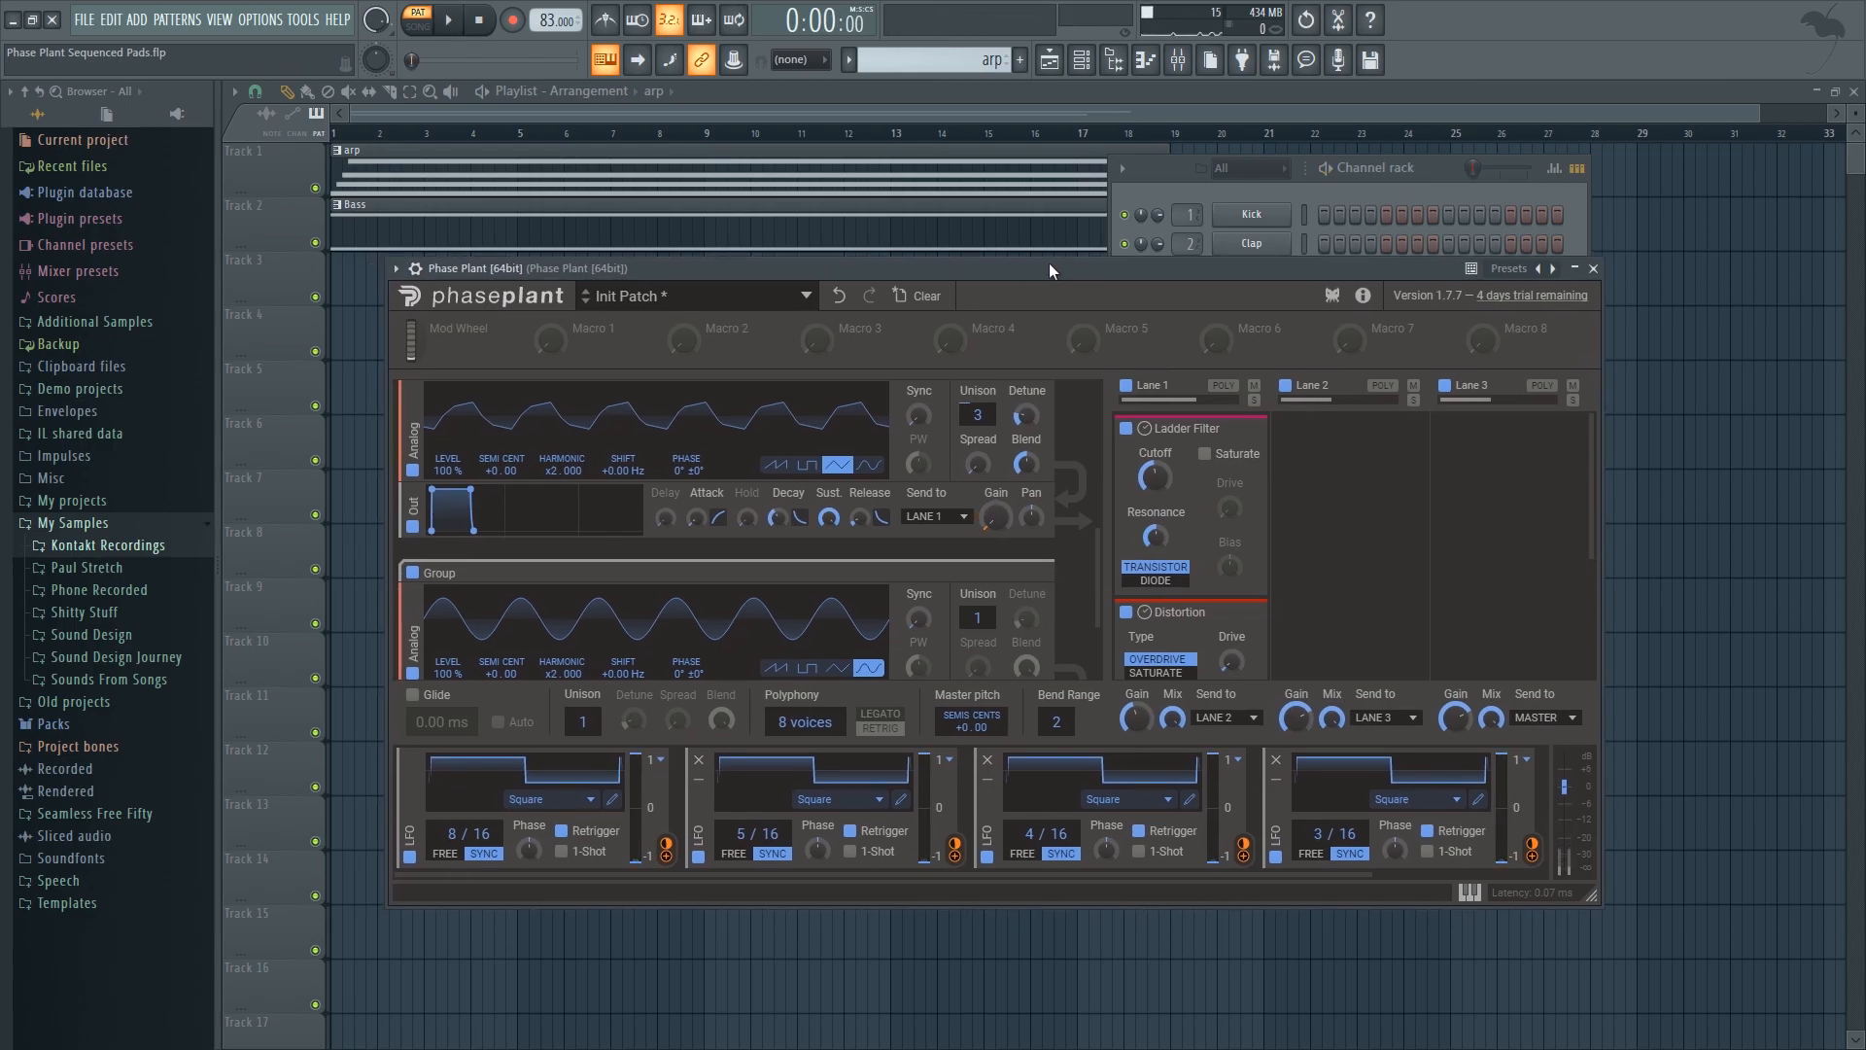
Step: Add a fifth generator group below the sine group, containing a Noise generator and an Out module
left_click_drag(1097, 552, 1060, 616)
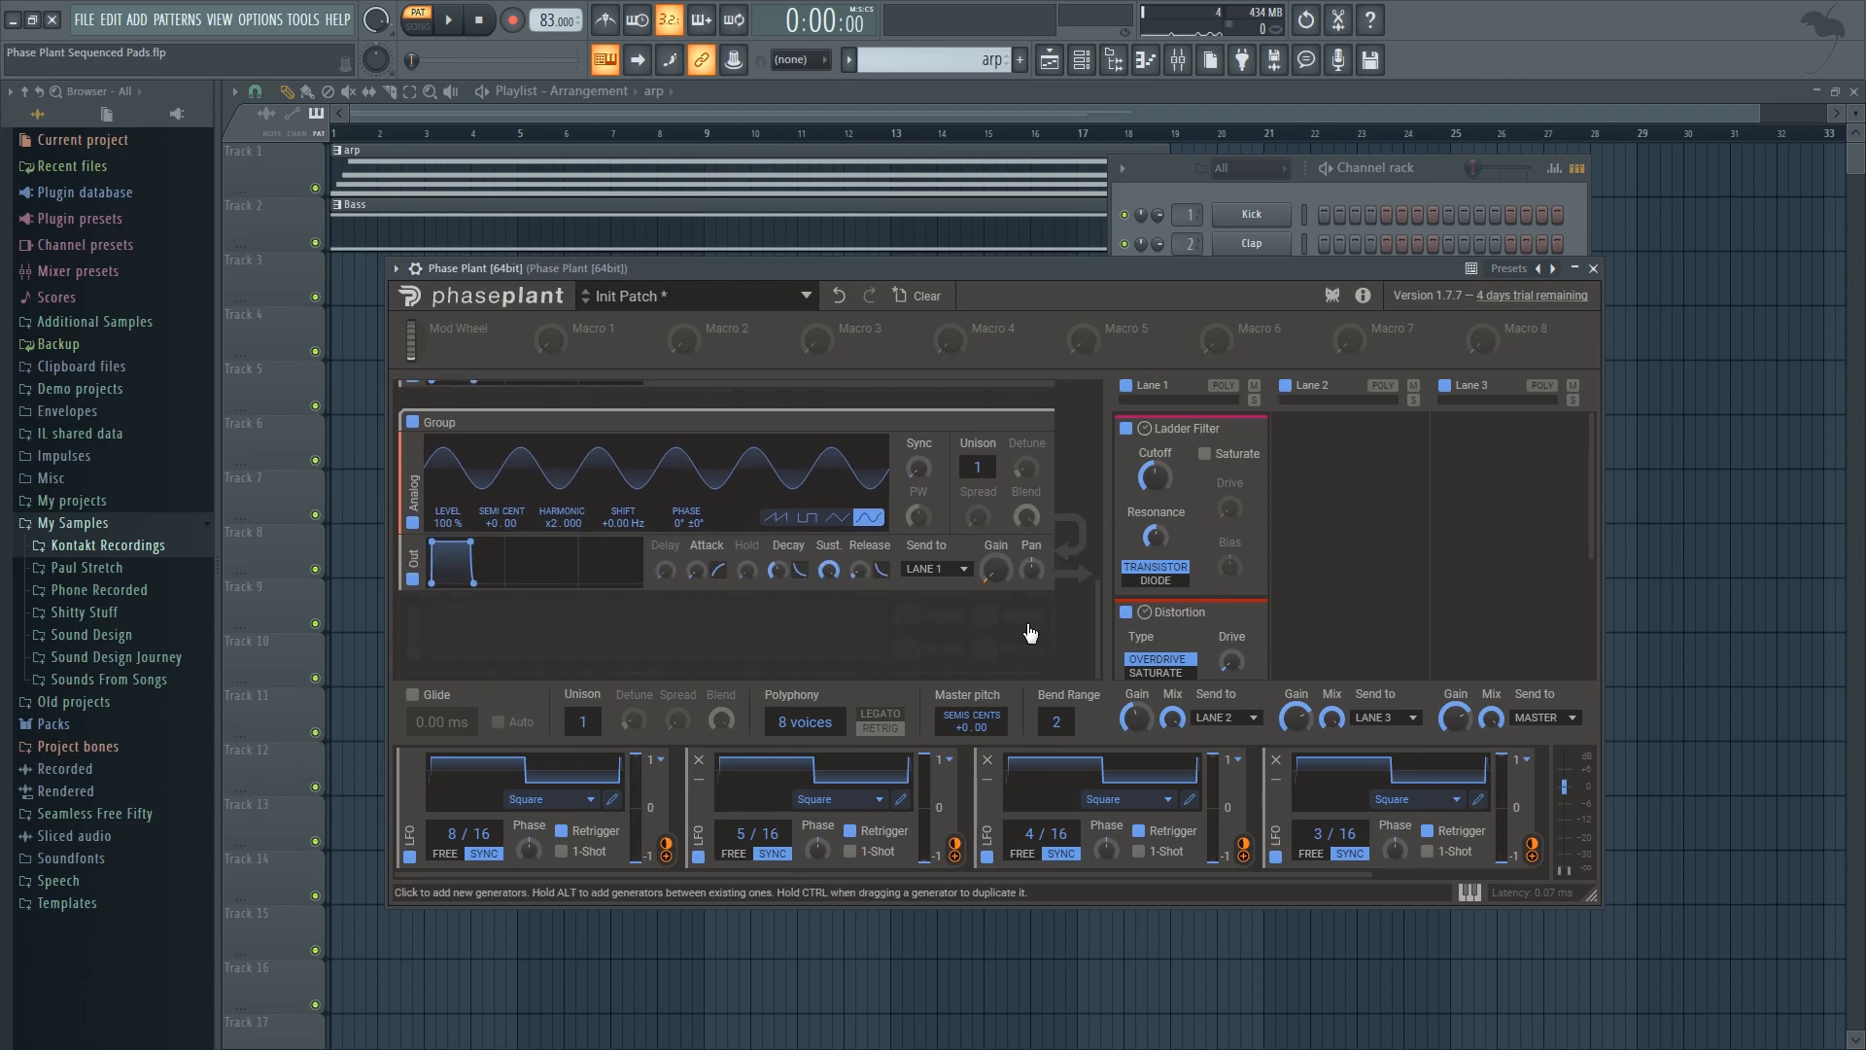
left_click(768, 633)
left_click(1065, 687)
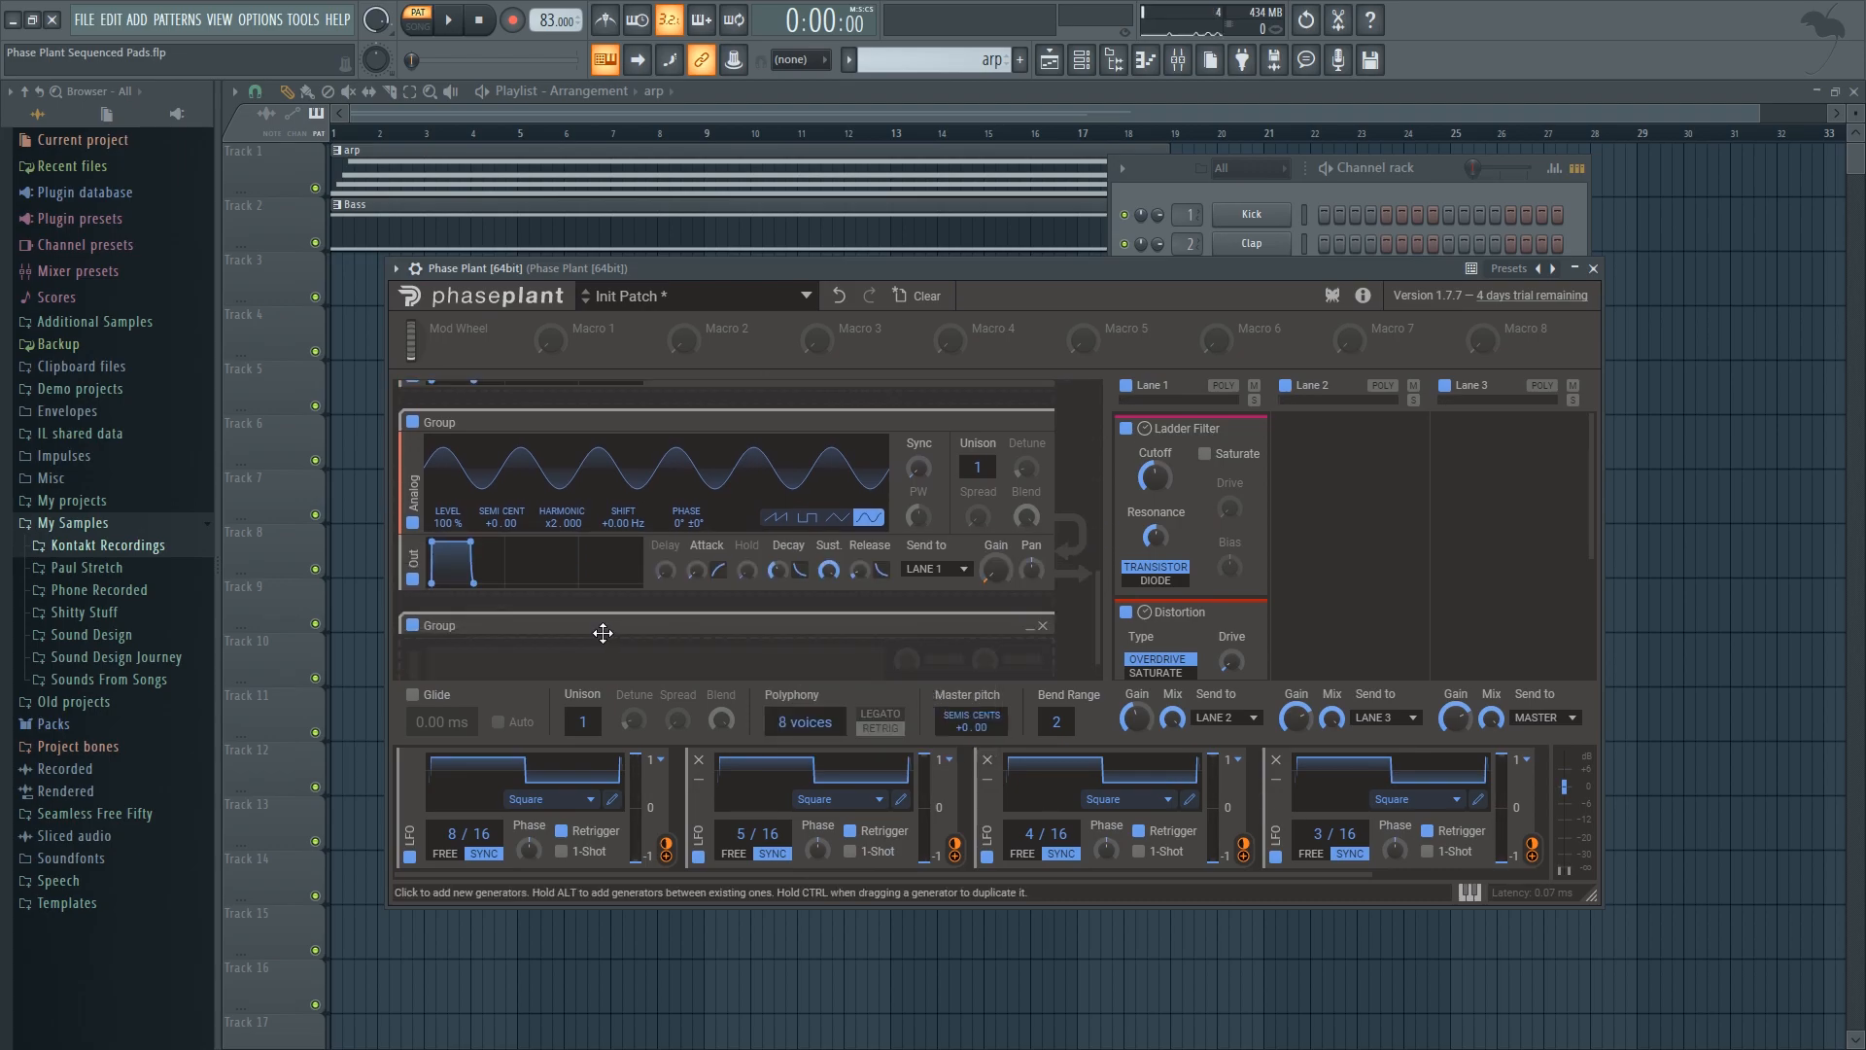
left_click(603, 642)
left_click(627, 711)
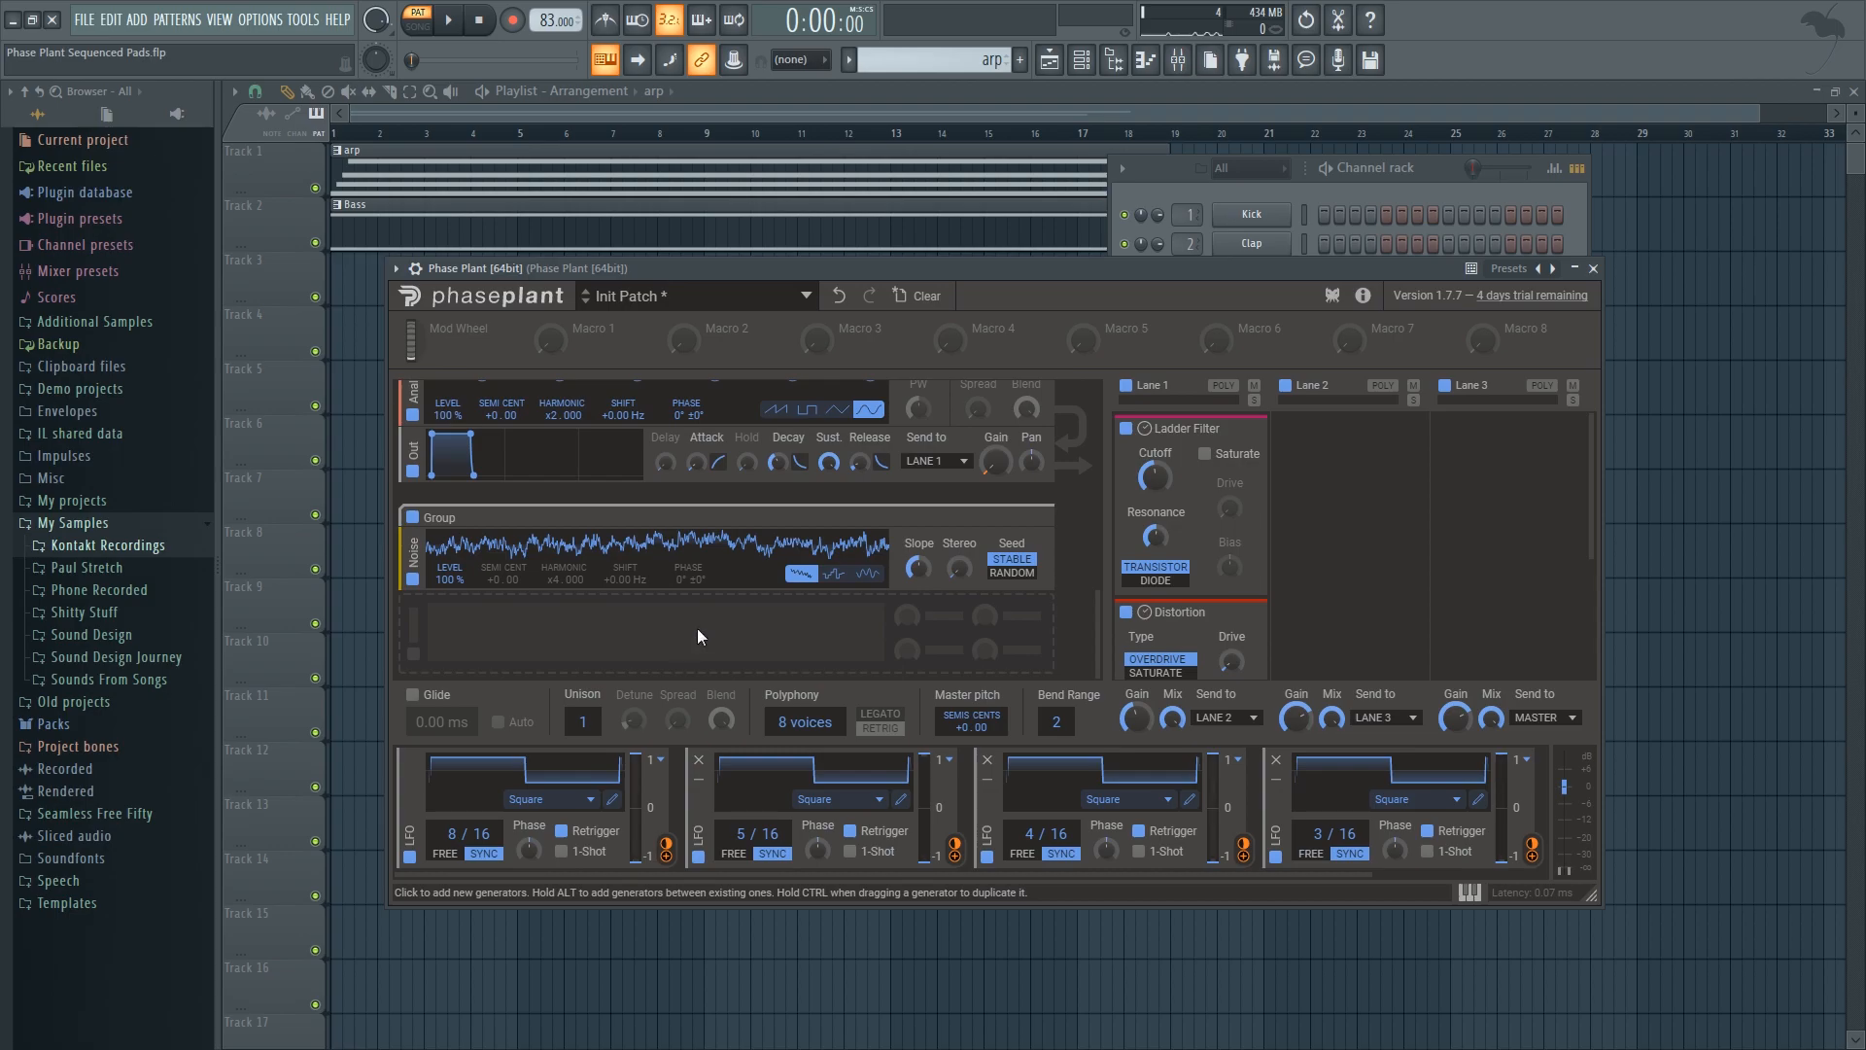
left_click(697, 629)
left_click(880, 751)
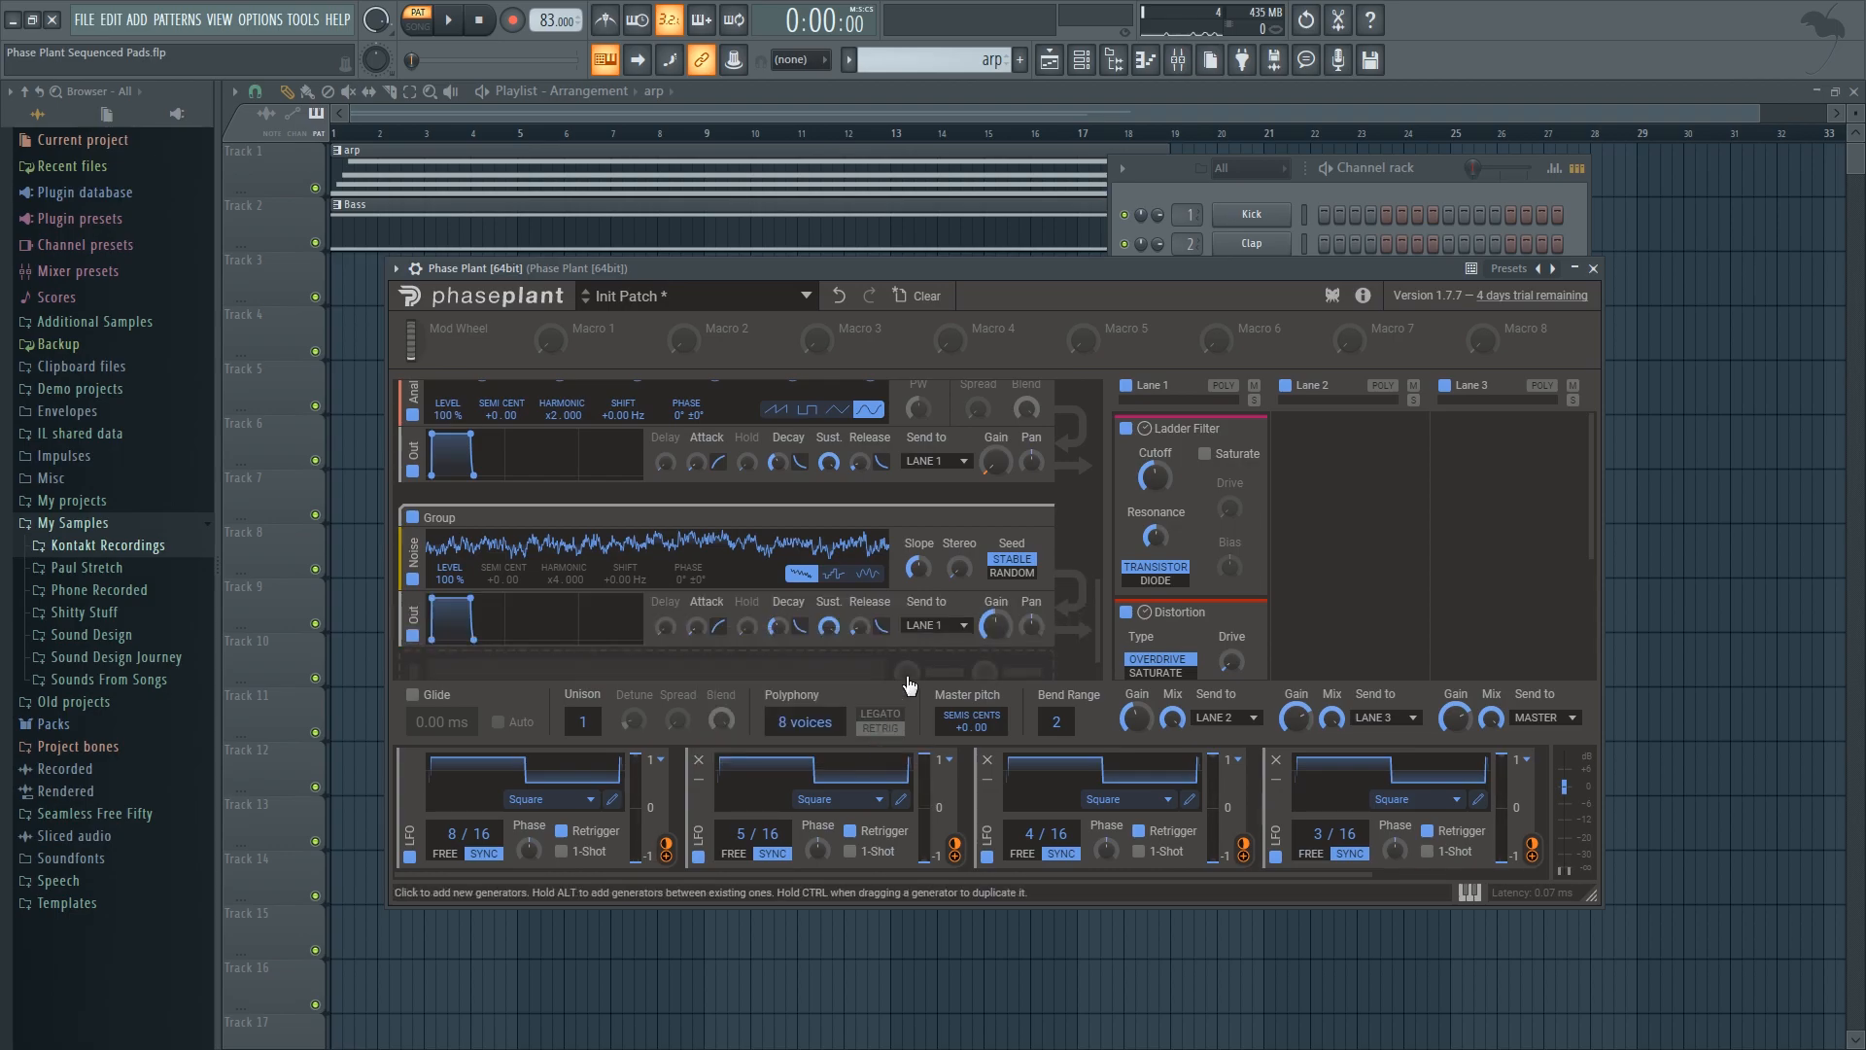
Step: Route the noise group's output to Lane 2 and send Lane 1's output to Lane 3
left_click(957, 625)
left_click(952, 639)
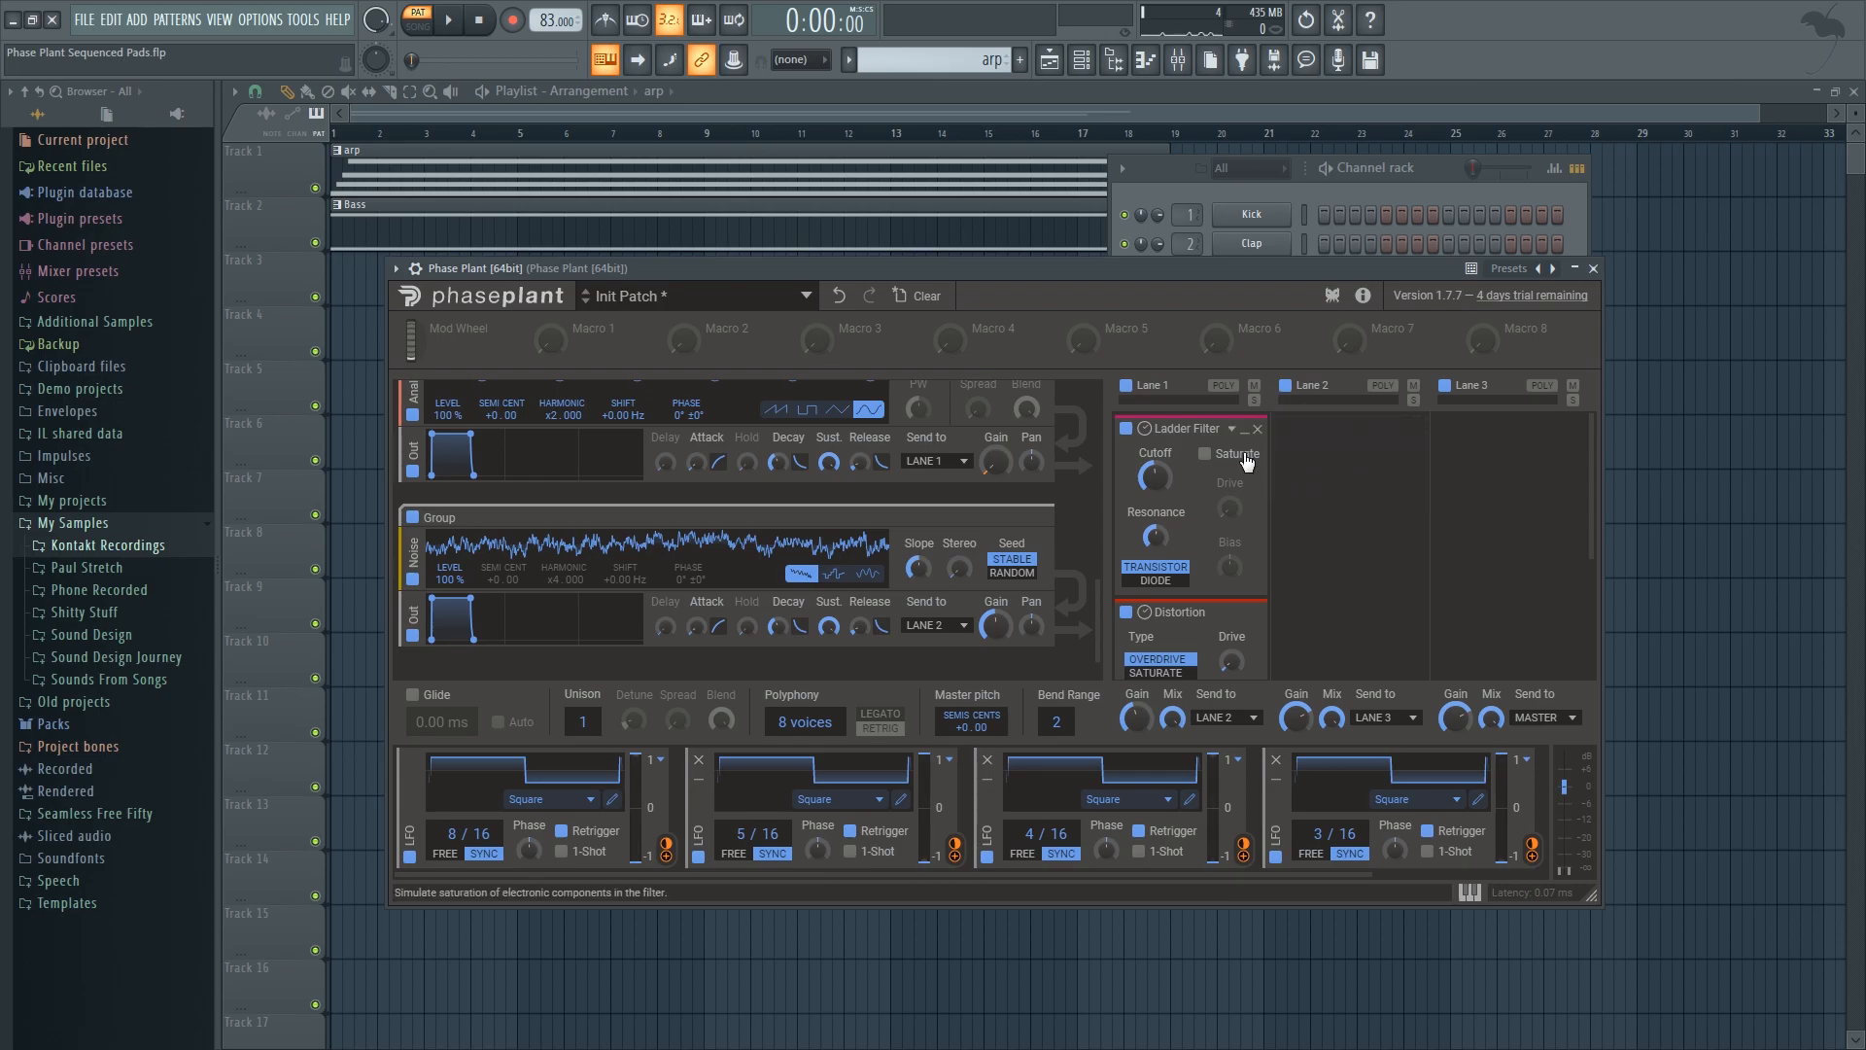
left_click(1233, 721)
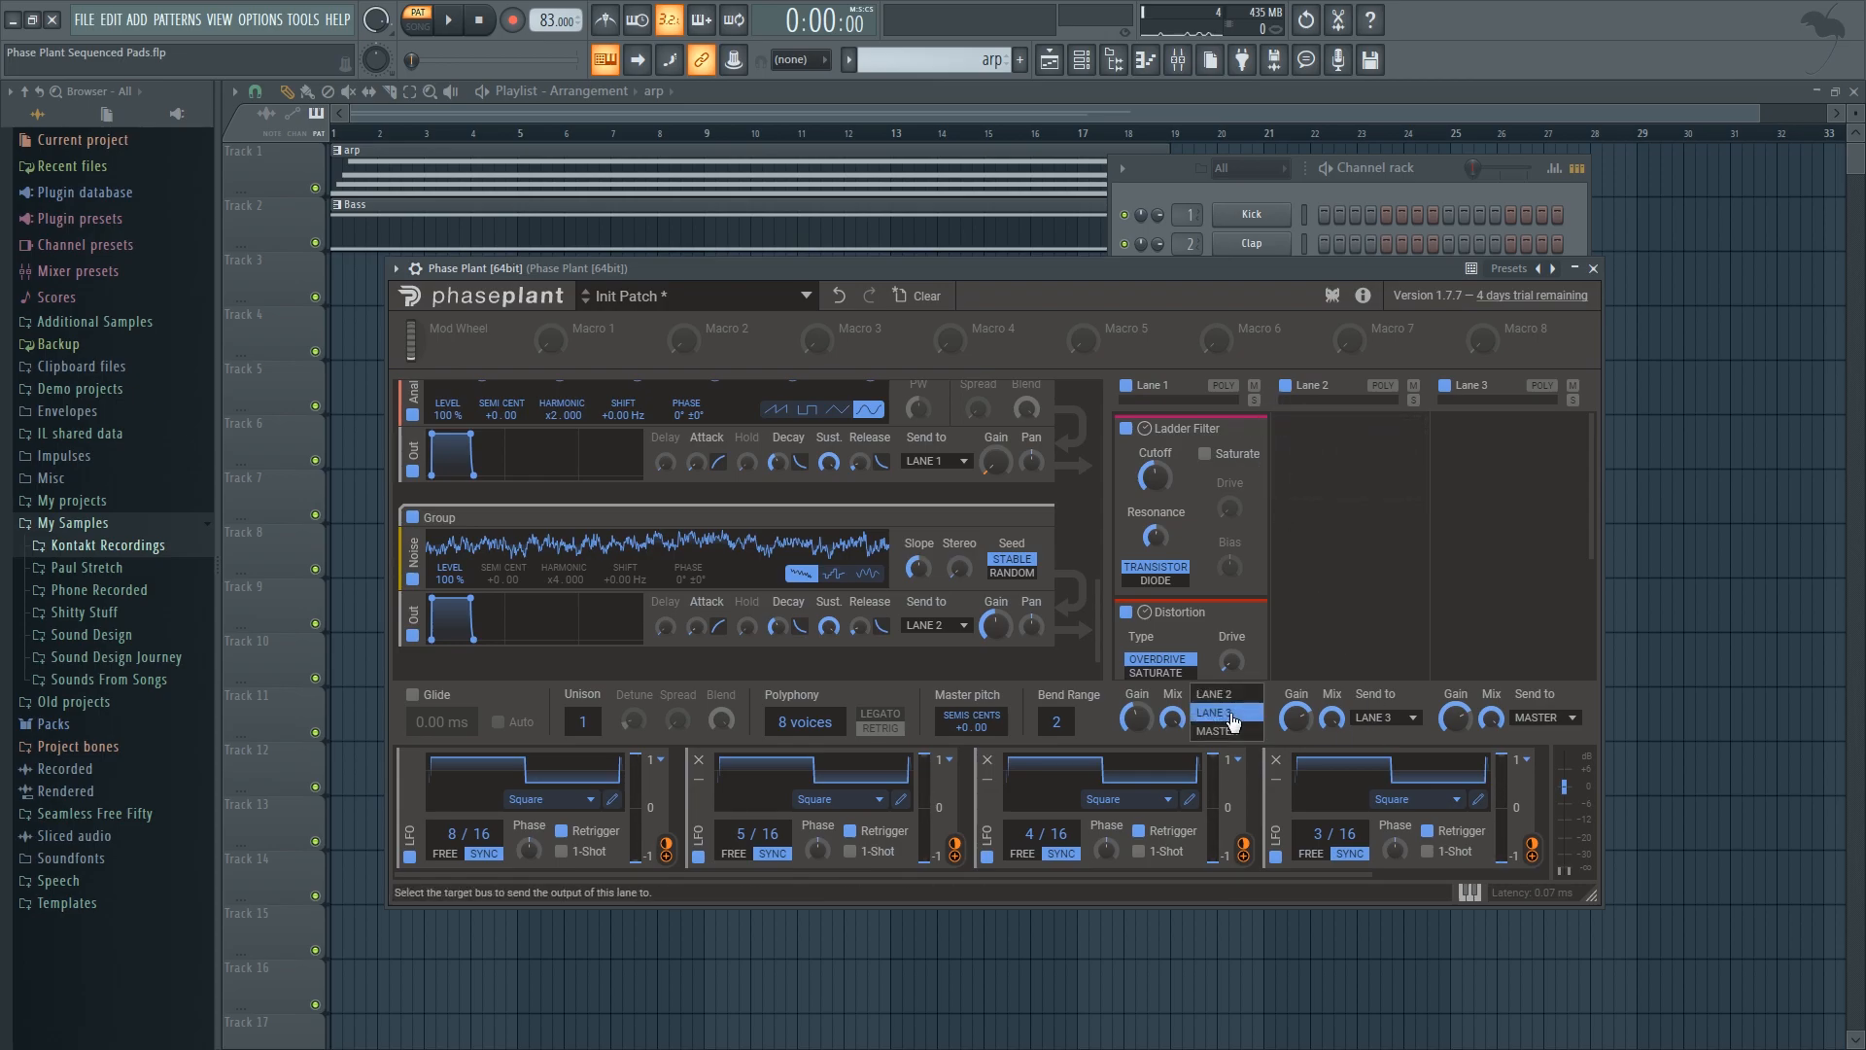
left_click(1245, 725)
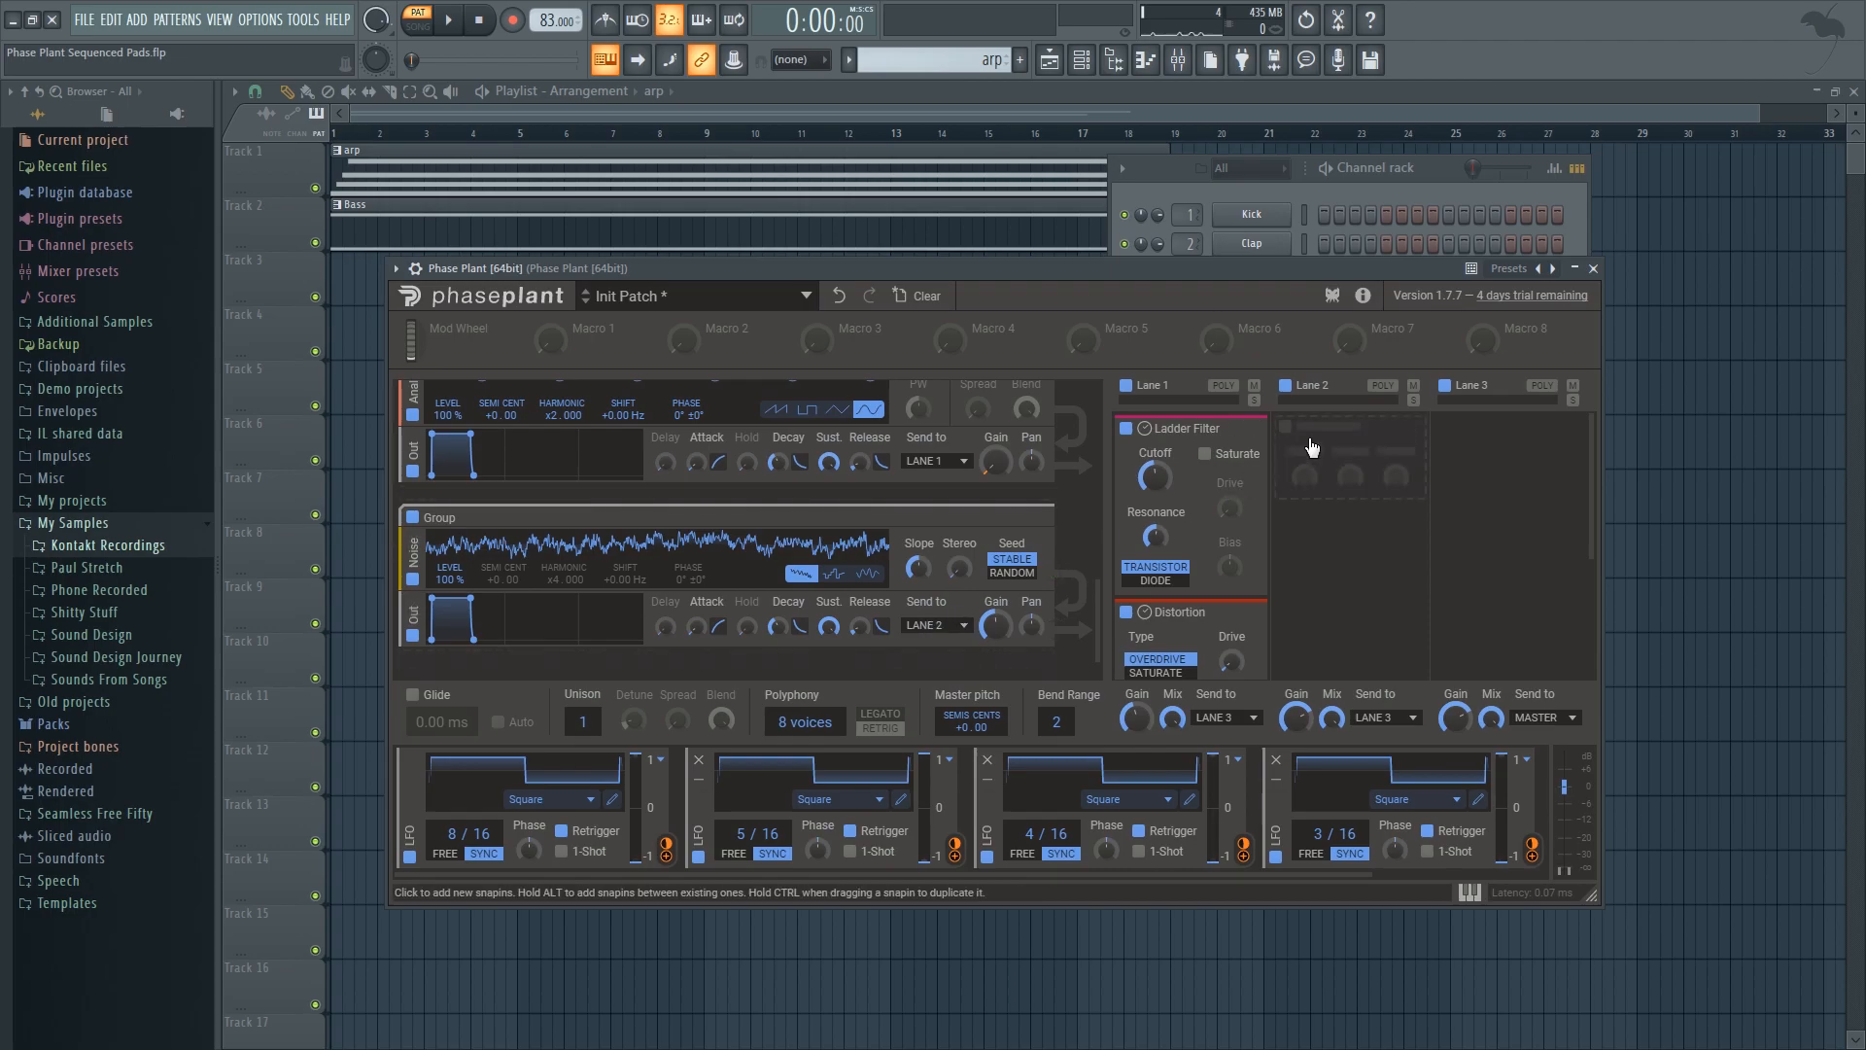
Step: Add a Filter effect to Lane 2 and switch it to high-pass
left_click(1309, 440)
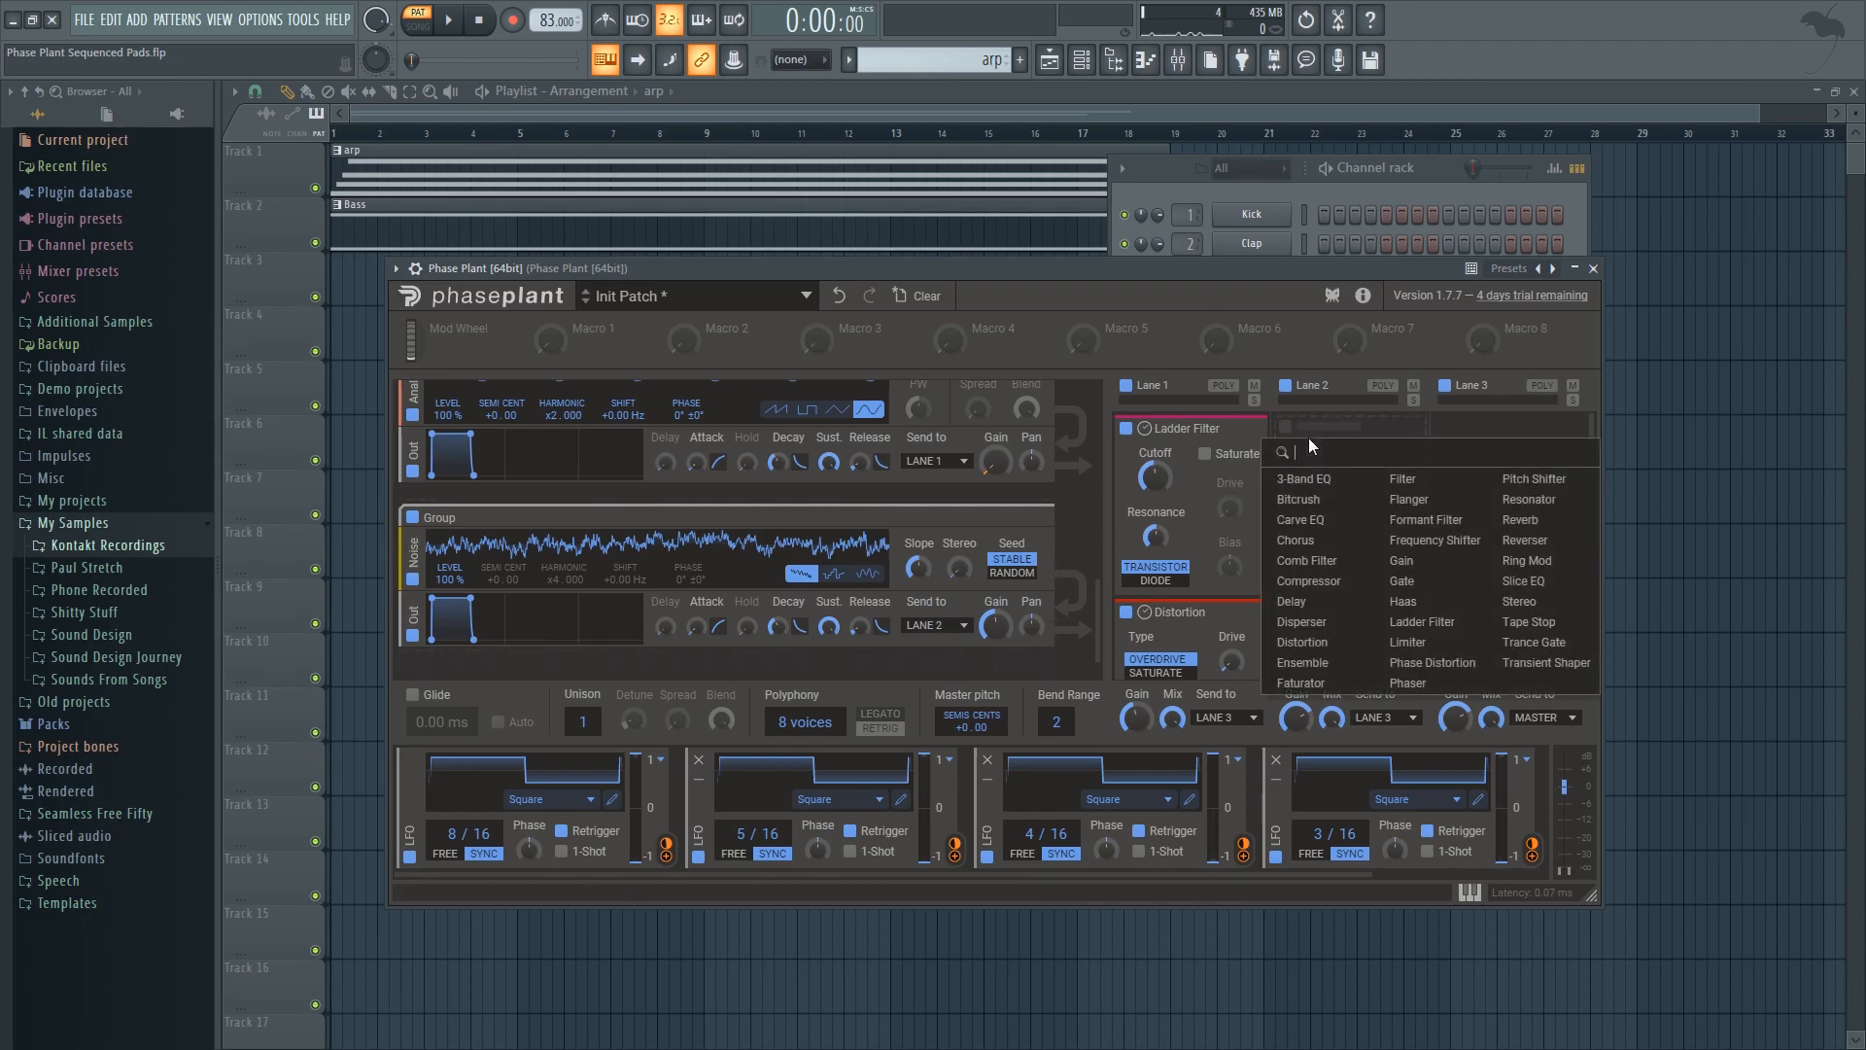
left_click(1402, 477)
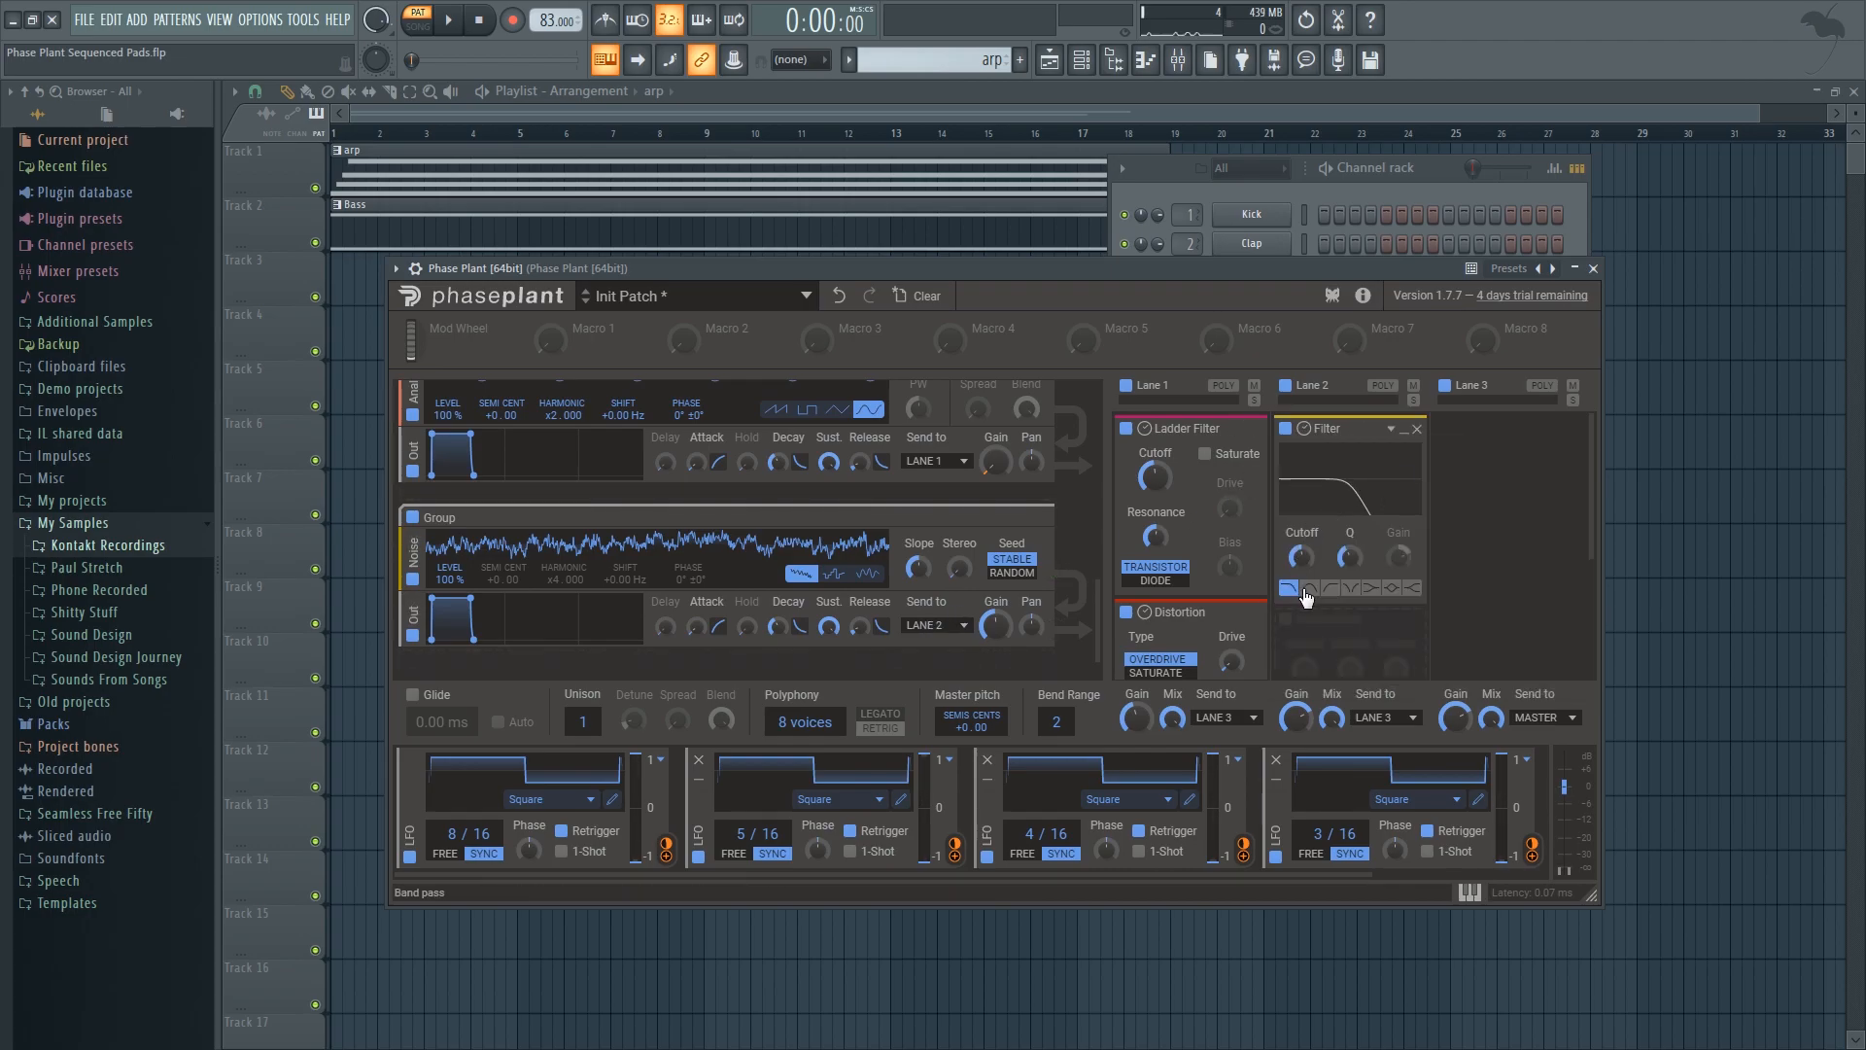
left_click(1330, 589)
Step: Tune the high-pass cutoff to about 283 Hz while playing the pattern, and lower the noise Out gain to about -23.58 dB
left_click_drag(1190, 272, 1178, 260)
key("space")
left_click_drag(1306, 474, 1330, 474)
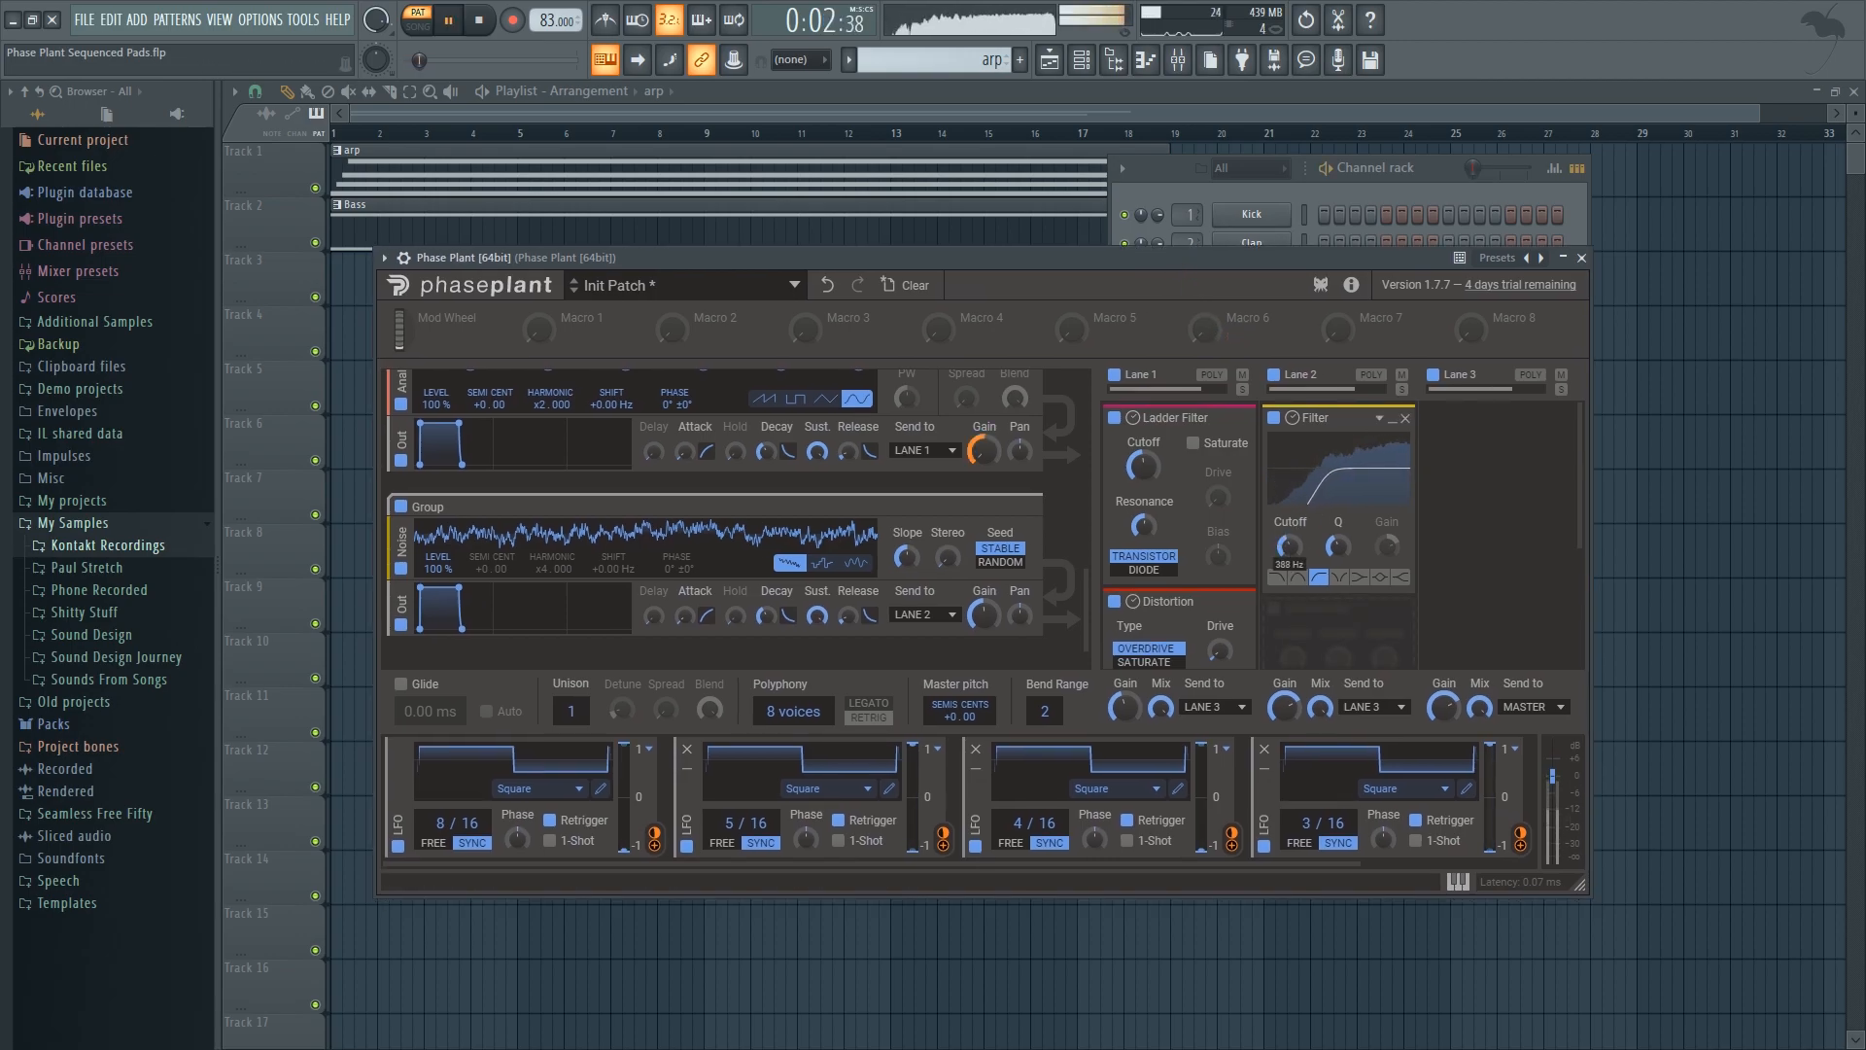
left_click_drag(1234, 254, 1250, 251)
key("space")
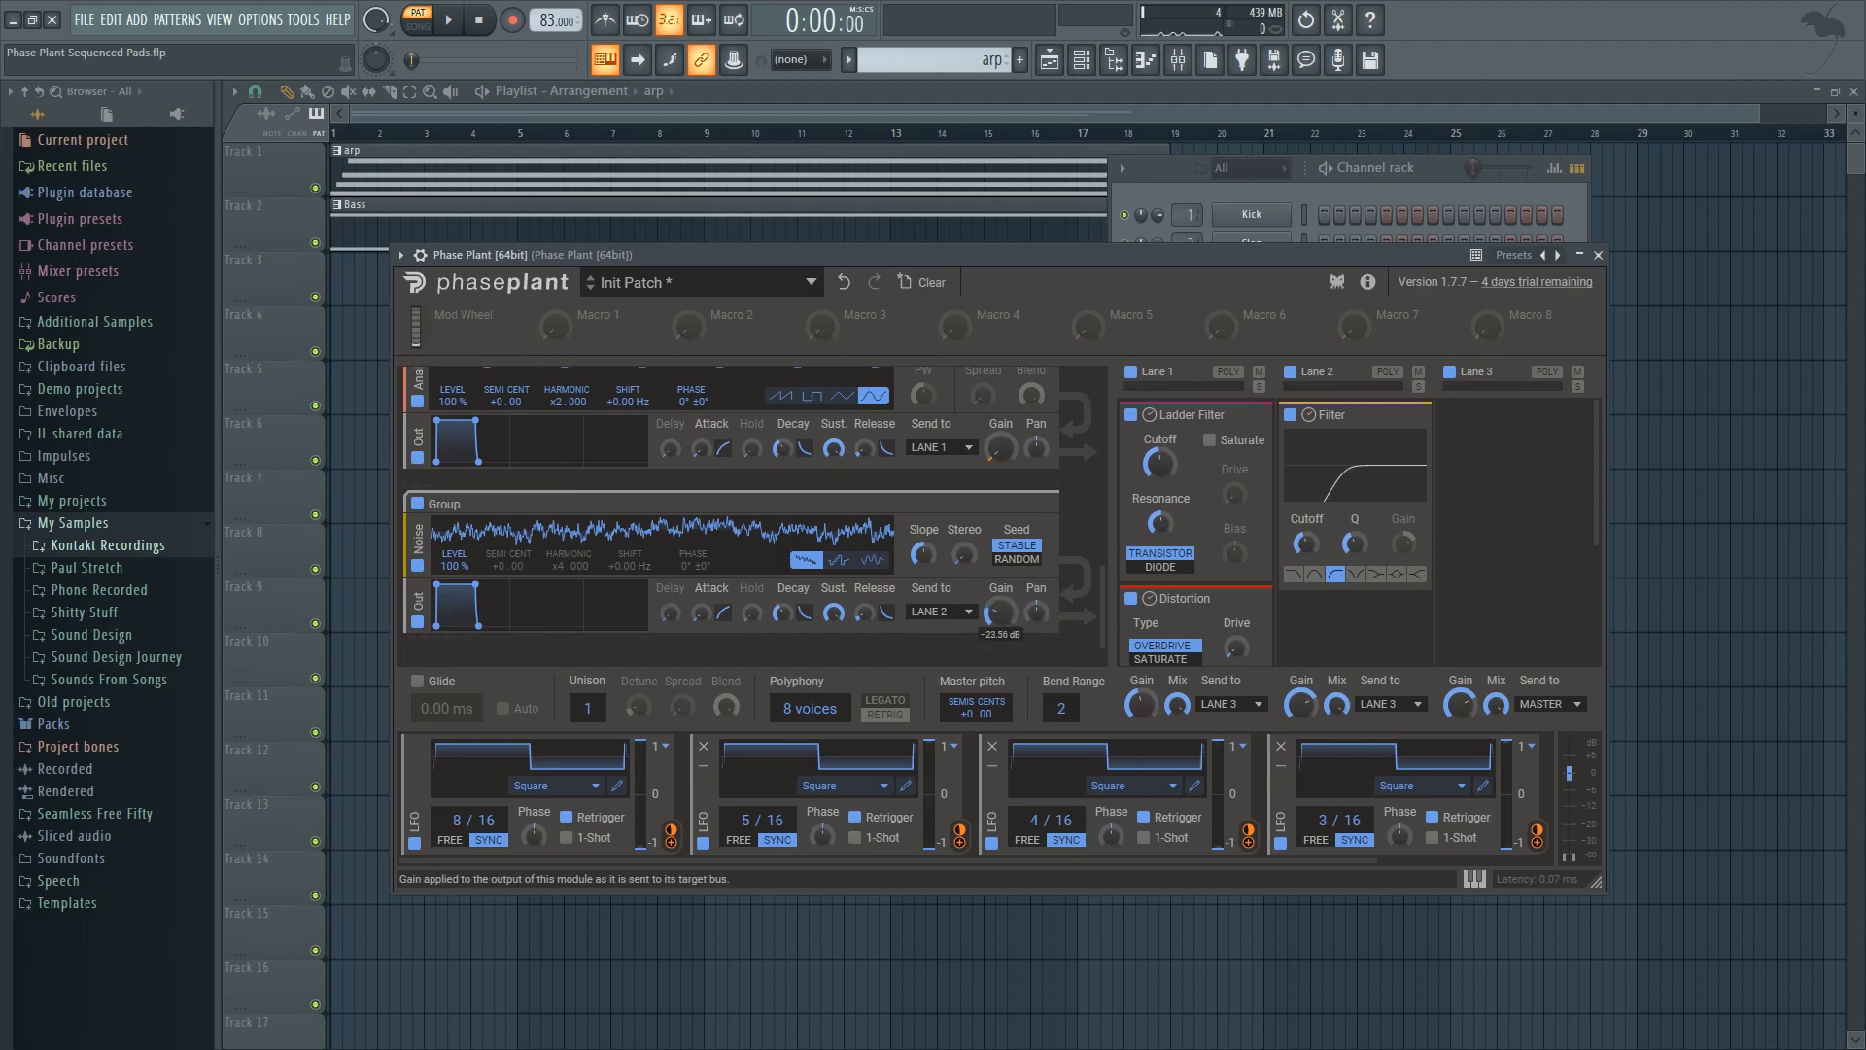
Step: Add a second, low-pass Filter below the high-pass one in Lane 2 with its cutoff at about 1.02 kHz
left_click(1376, 612)
left_click(1404, 650)
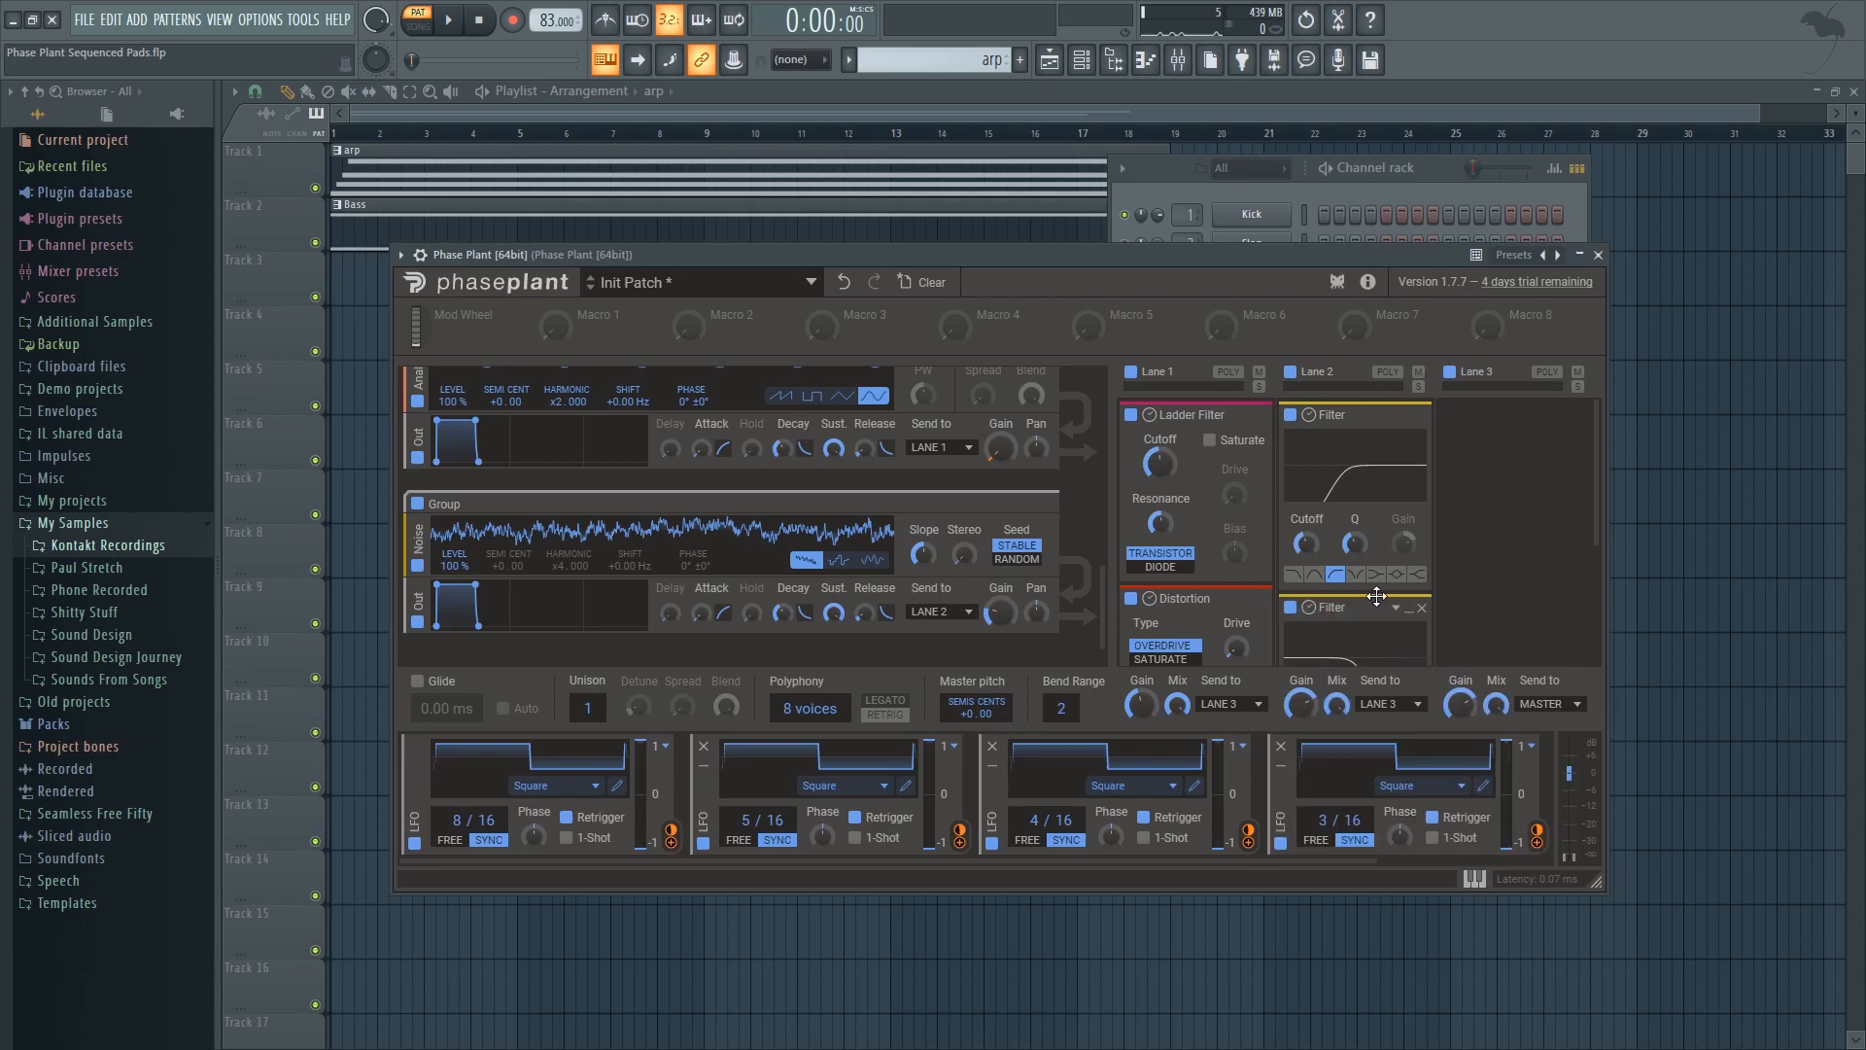
scroll(1371, 593, "down", 3)
left_click_drag(1305, 590, 1305, 573)
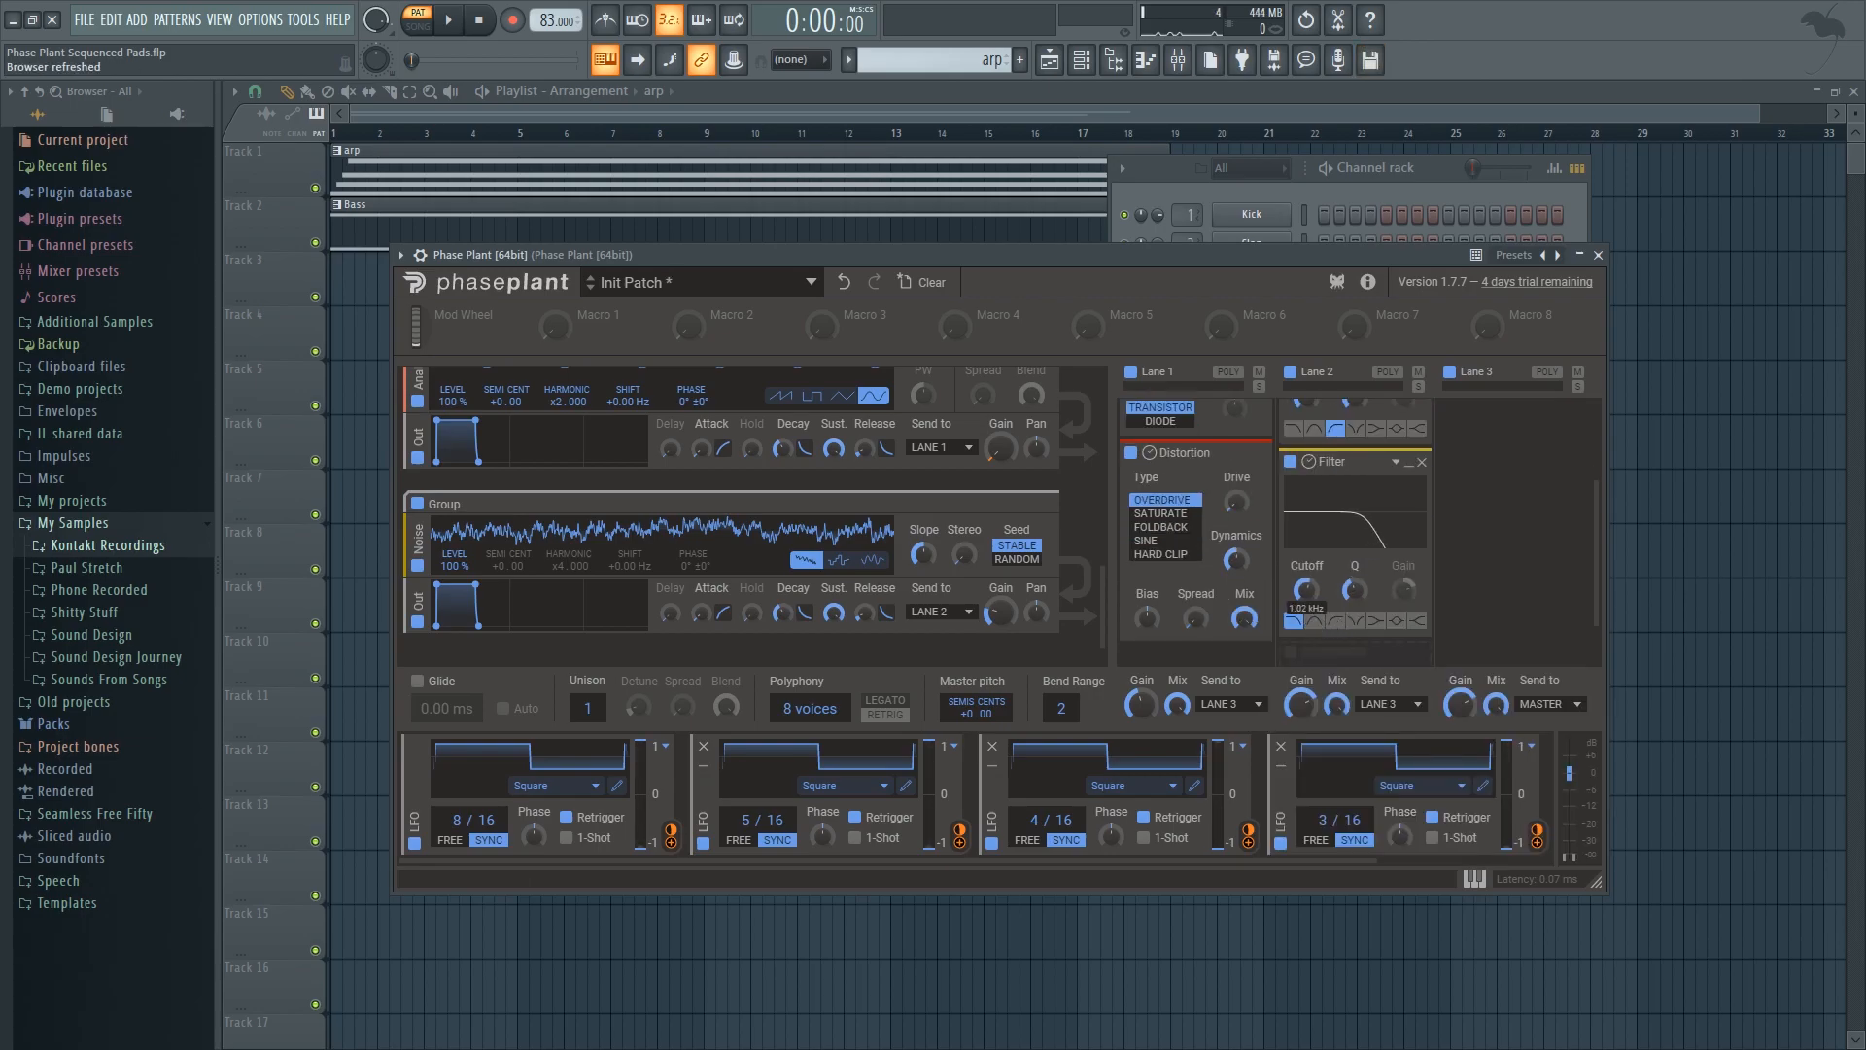
Step: Fine-tune the cutoffs of the two Lane 2 filters while playing the pattern
left_click_drag(1188, 262, 1158, 266)
key("space")
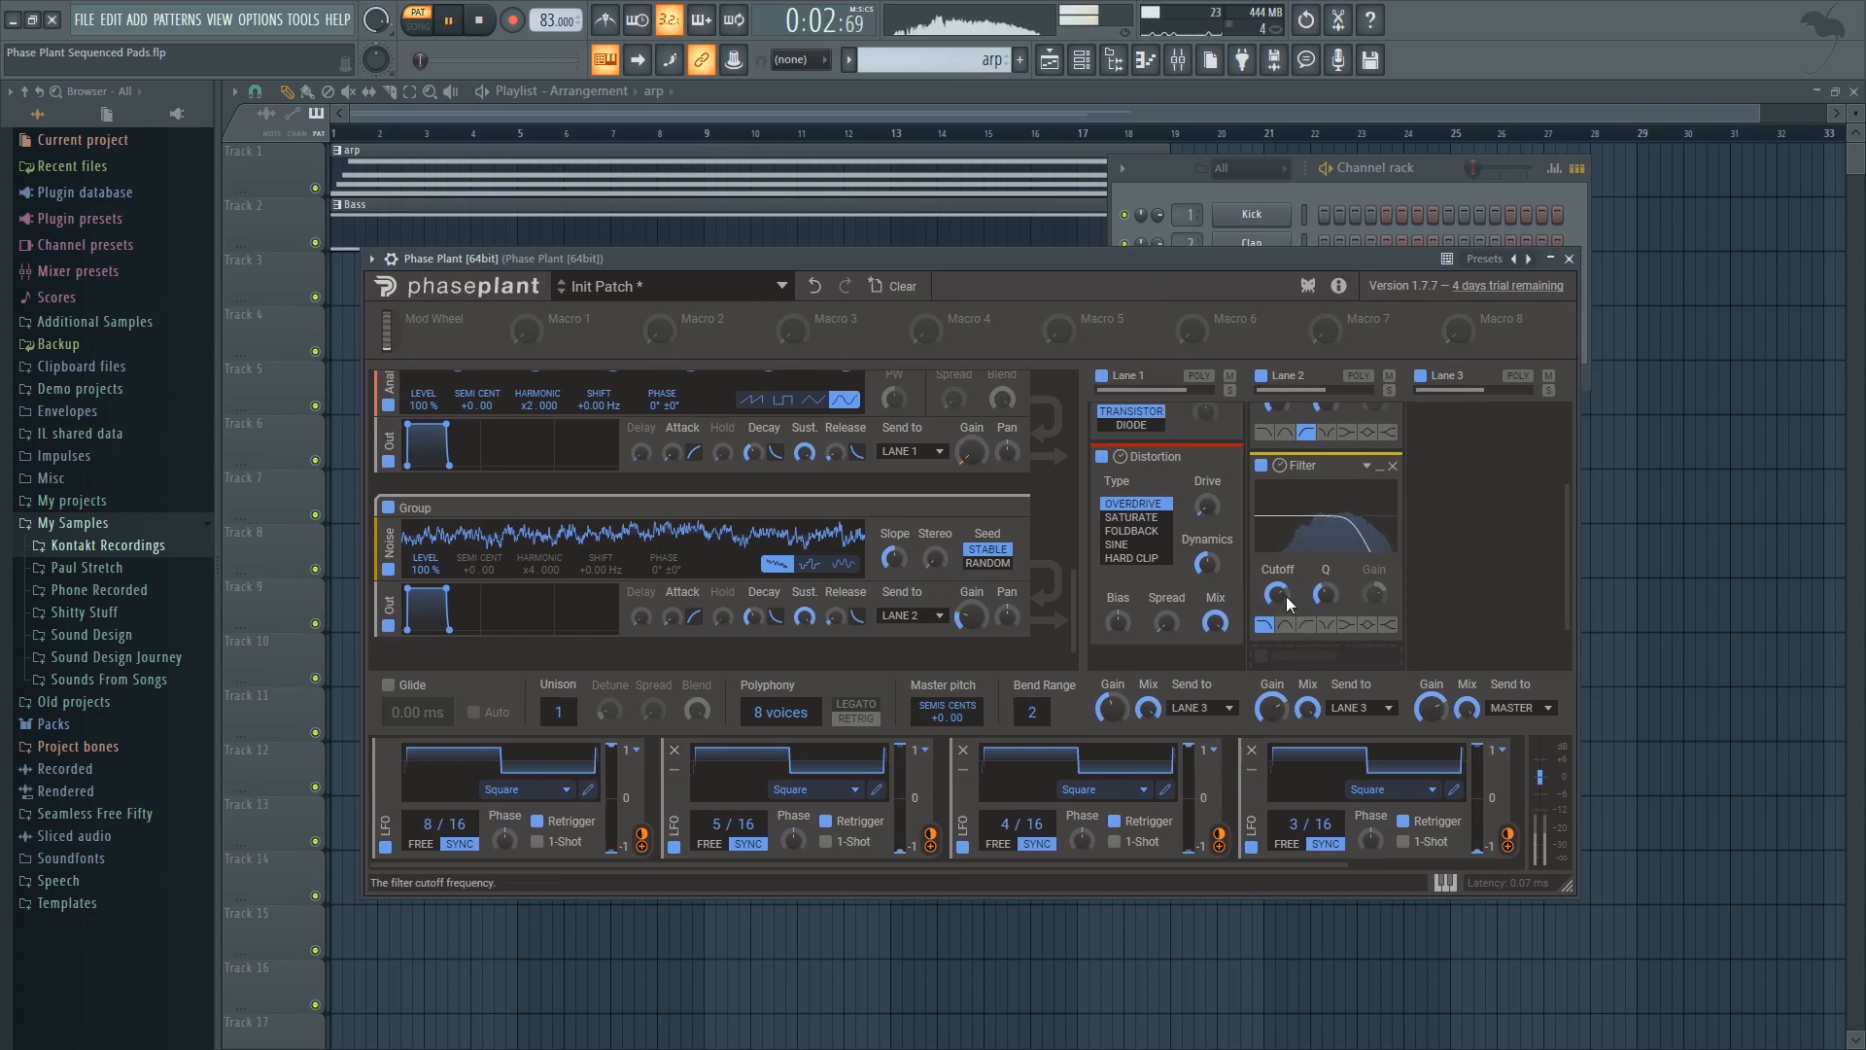
left_click_drag(1170, 253, 1152, 249)
key("space")
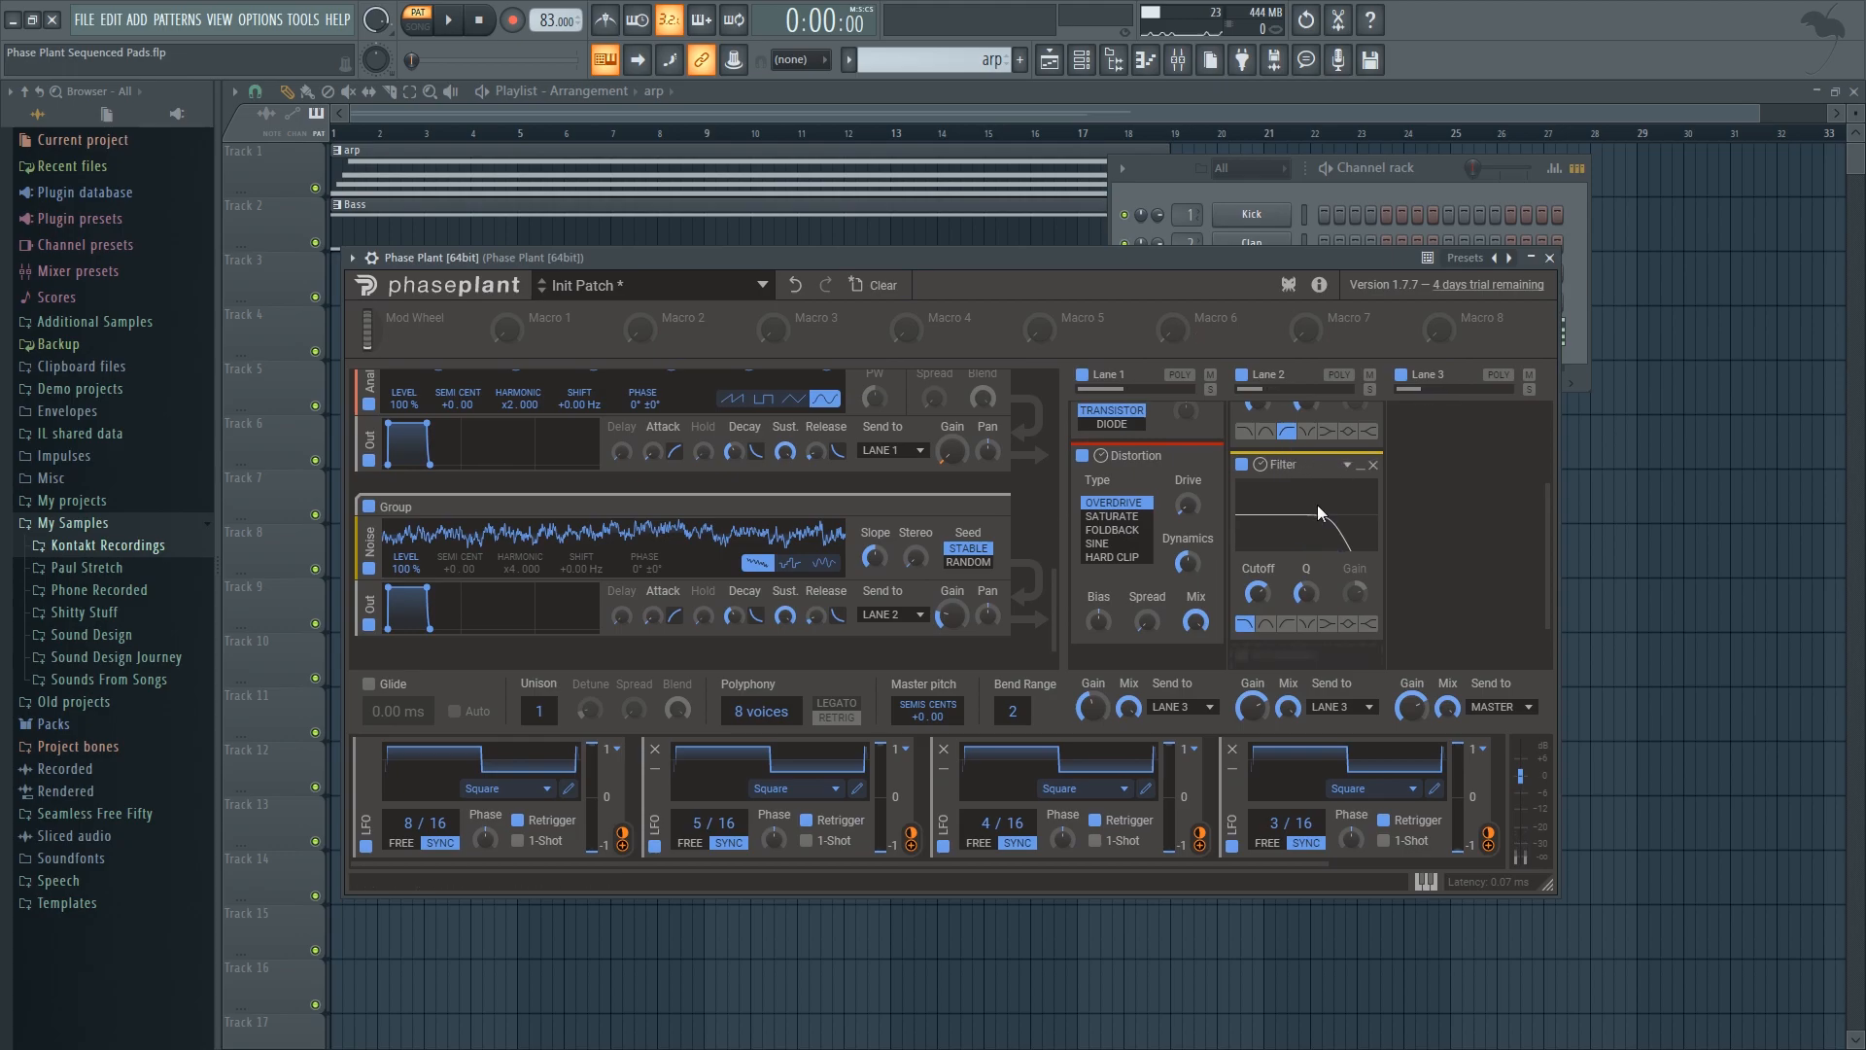
left_click_drag(1546, 513, 1548, 492)
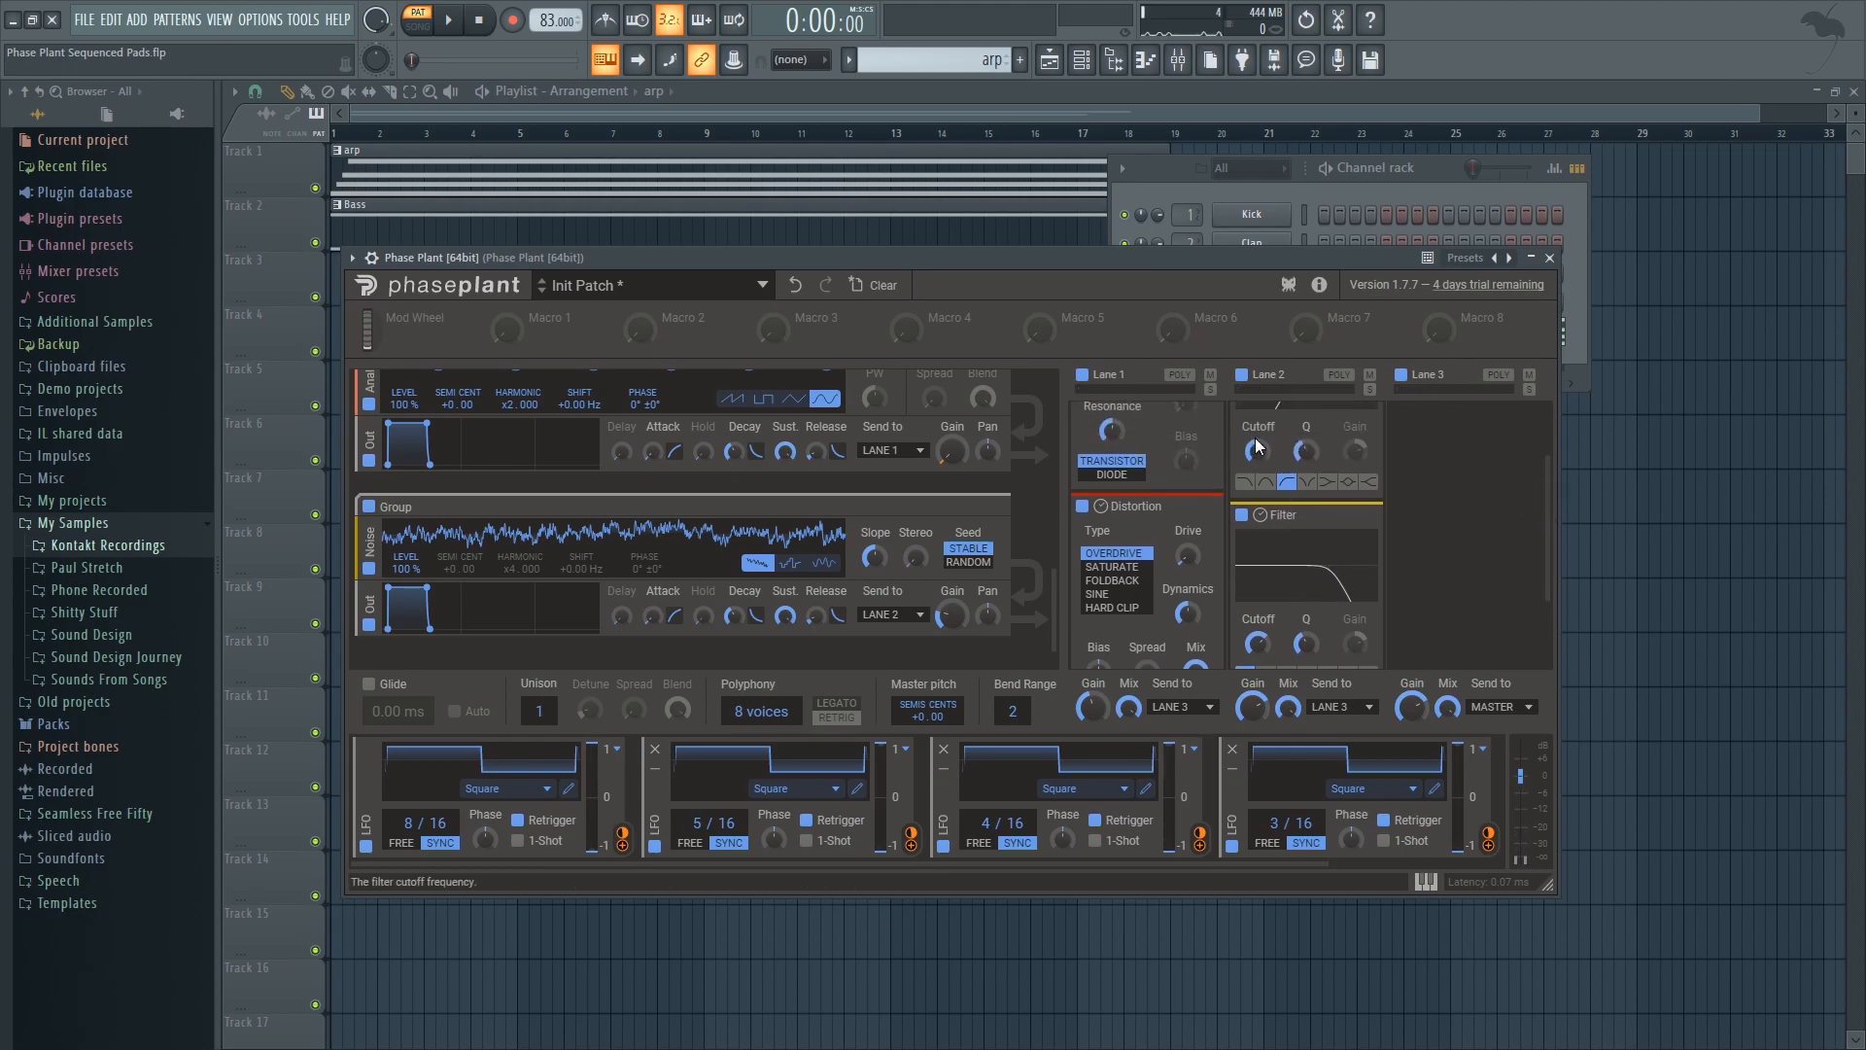
left_click_drag(1163, 264, 1175, 259)
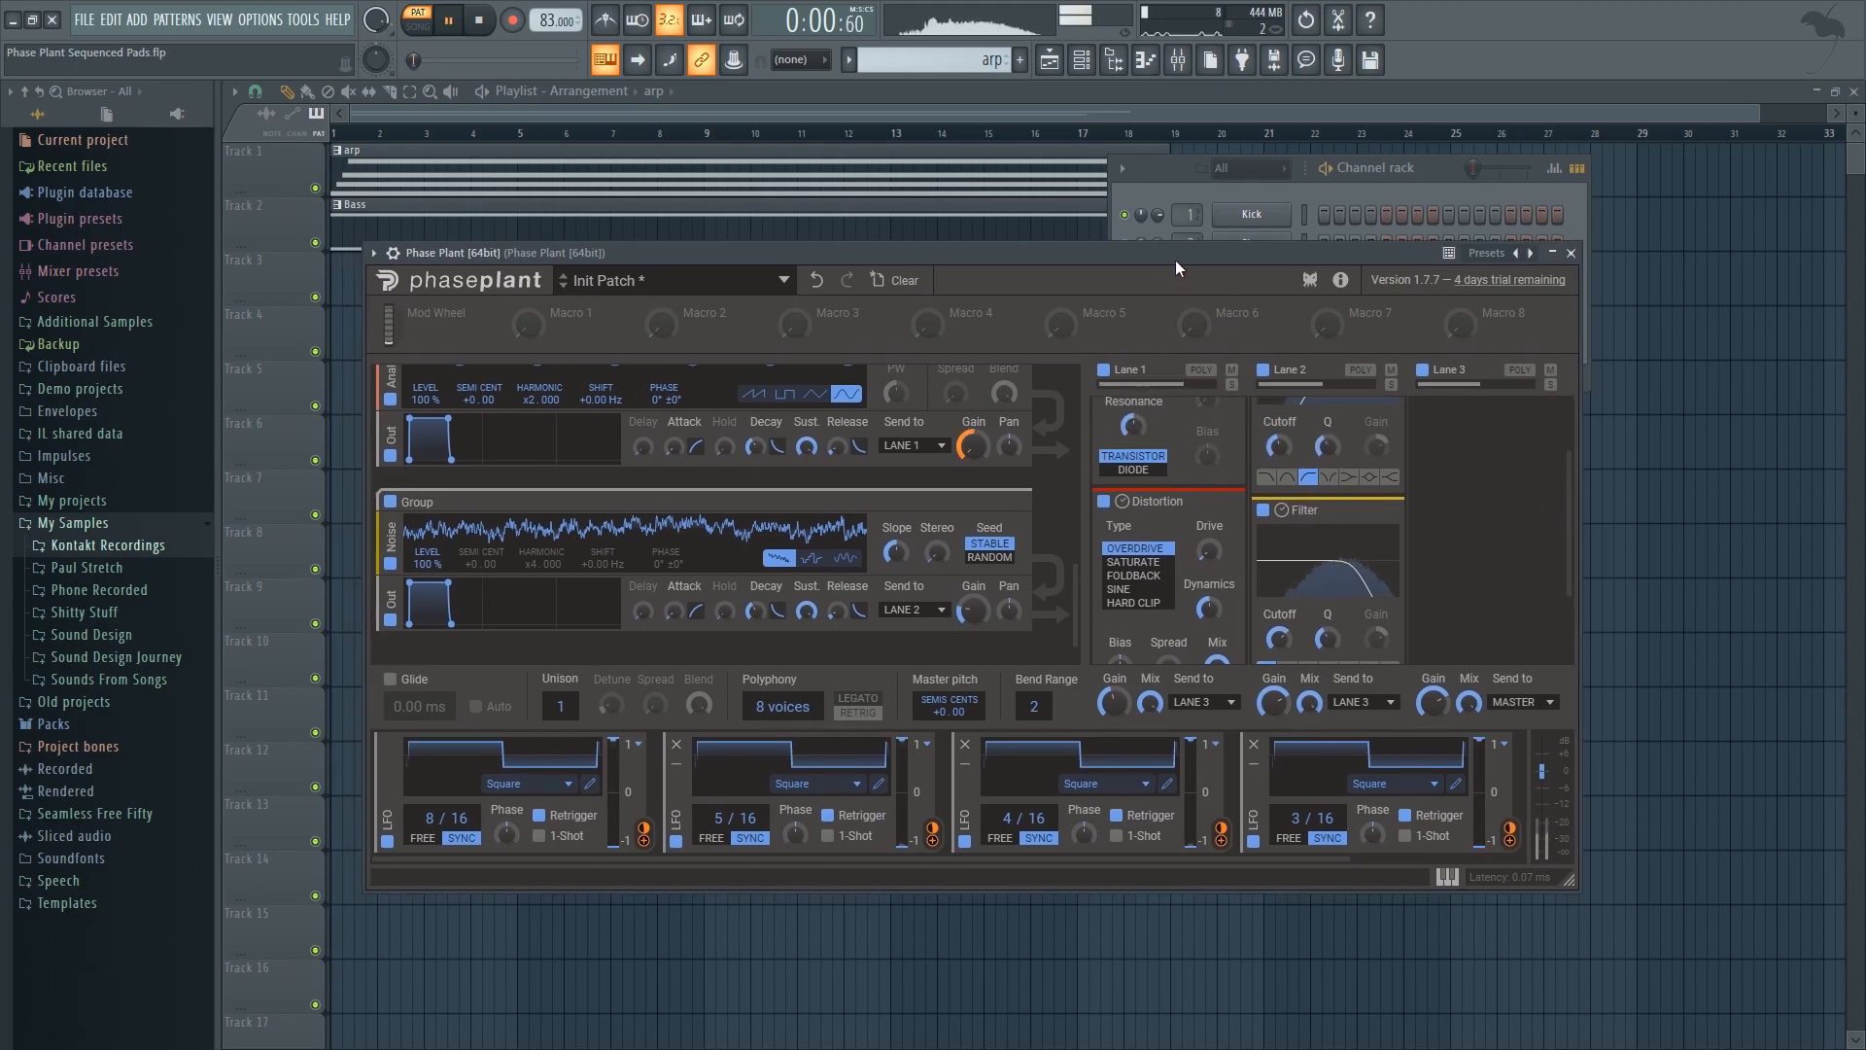
left_click_drag(1561, 517, 1555, 581)
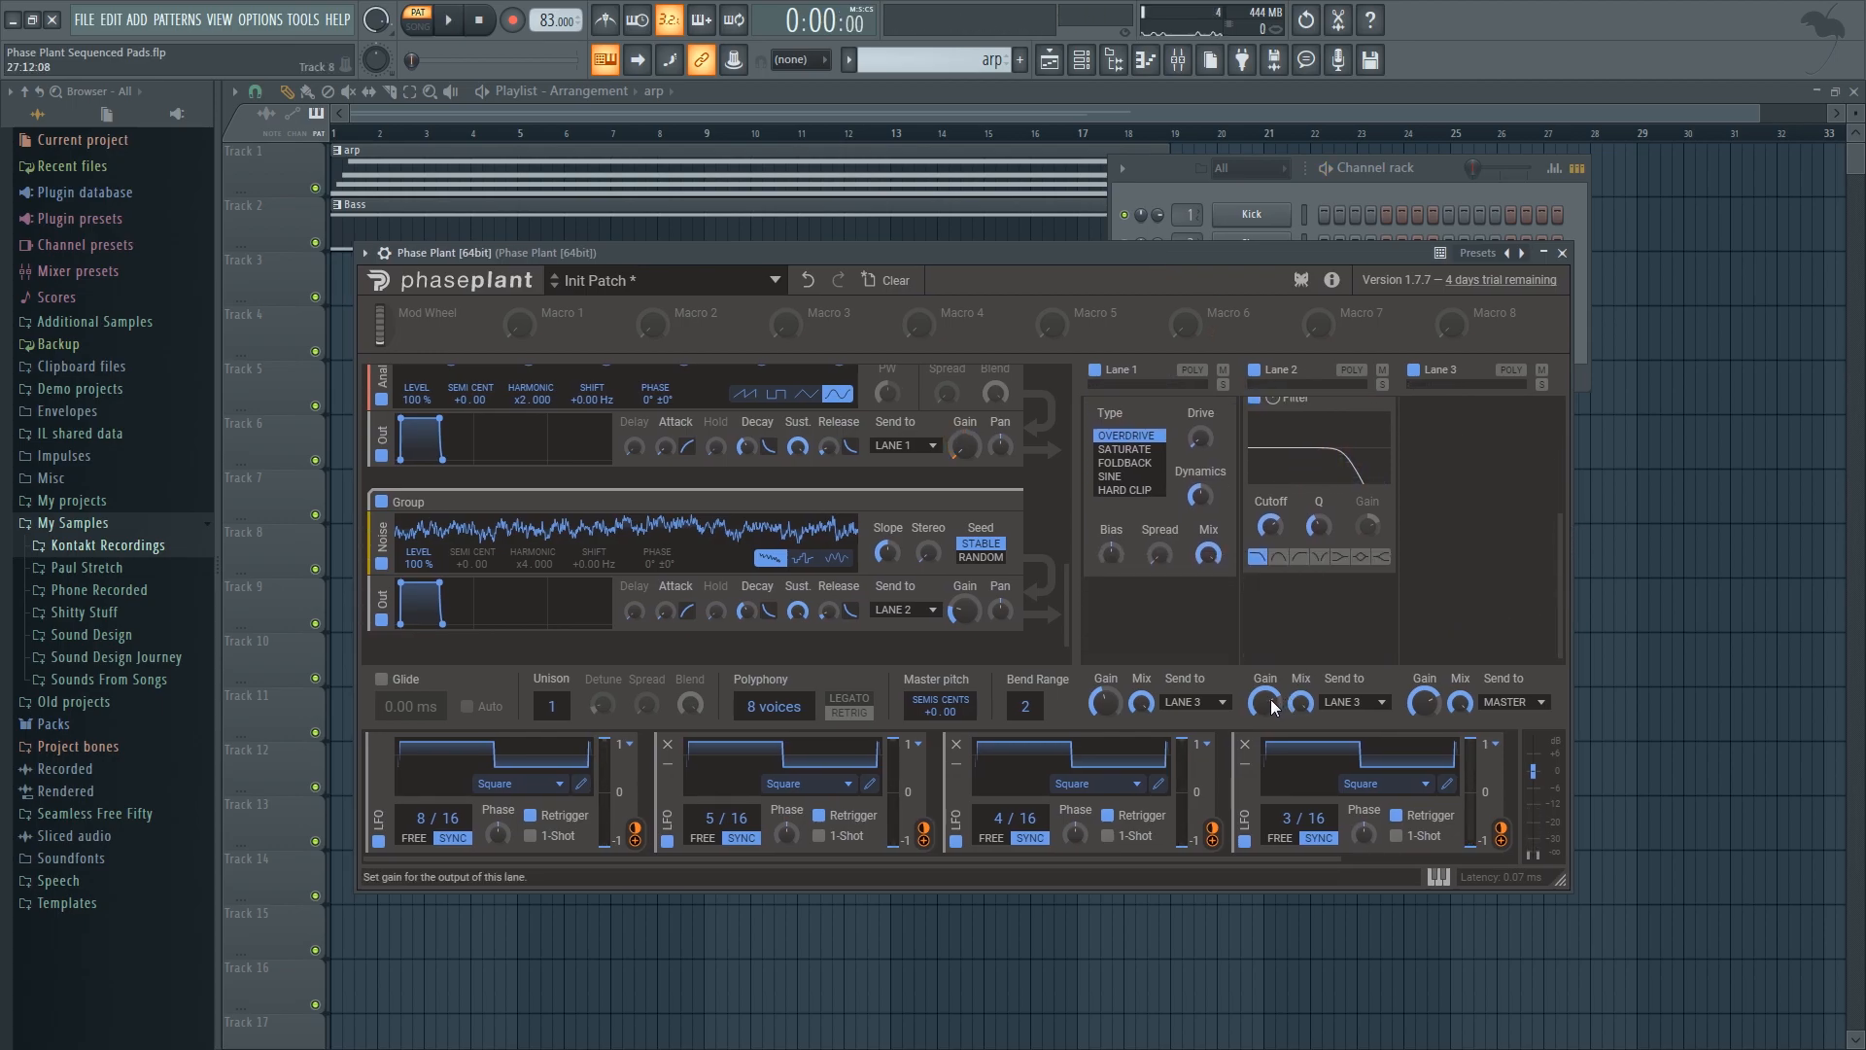
left_click_drag(1145, 248, 1130, 248)
key("space")
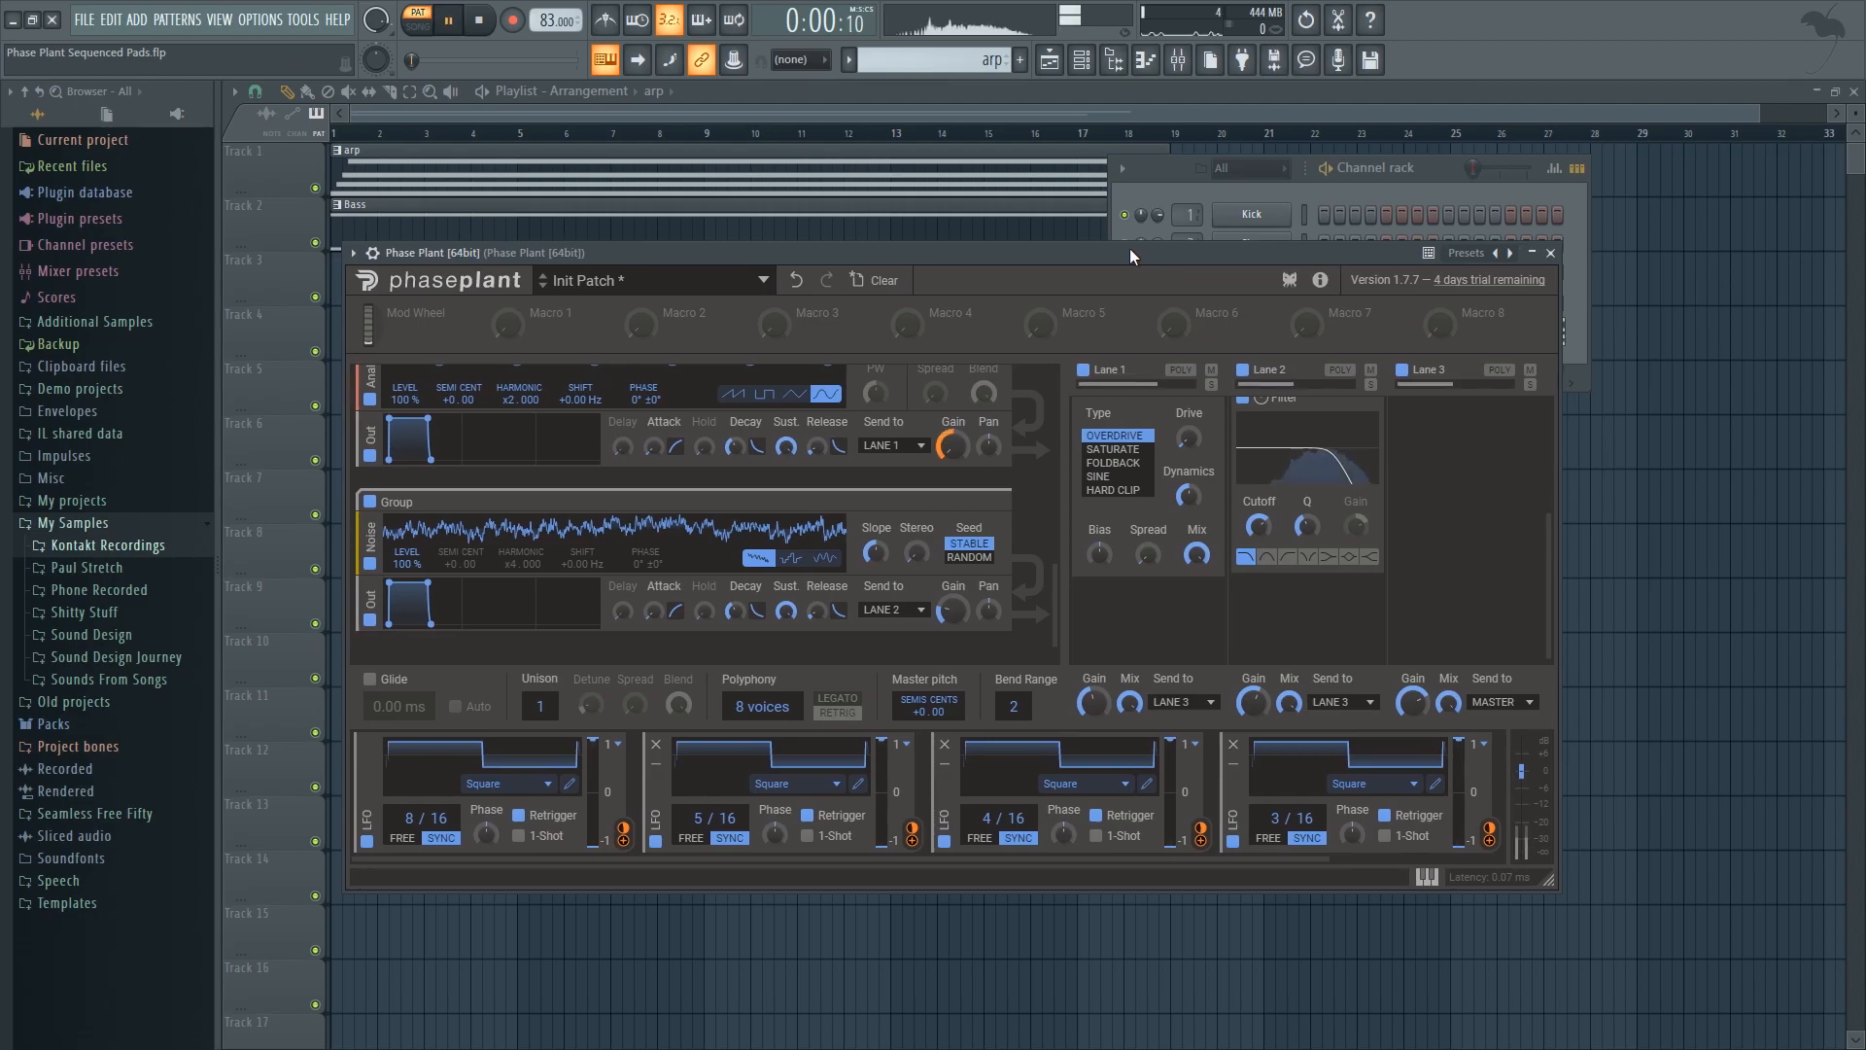
key("space")
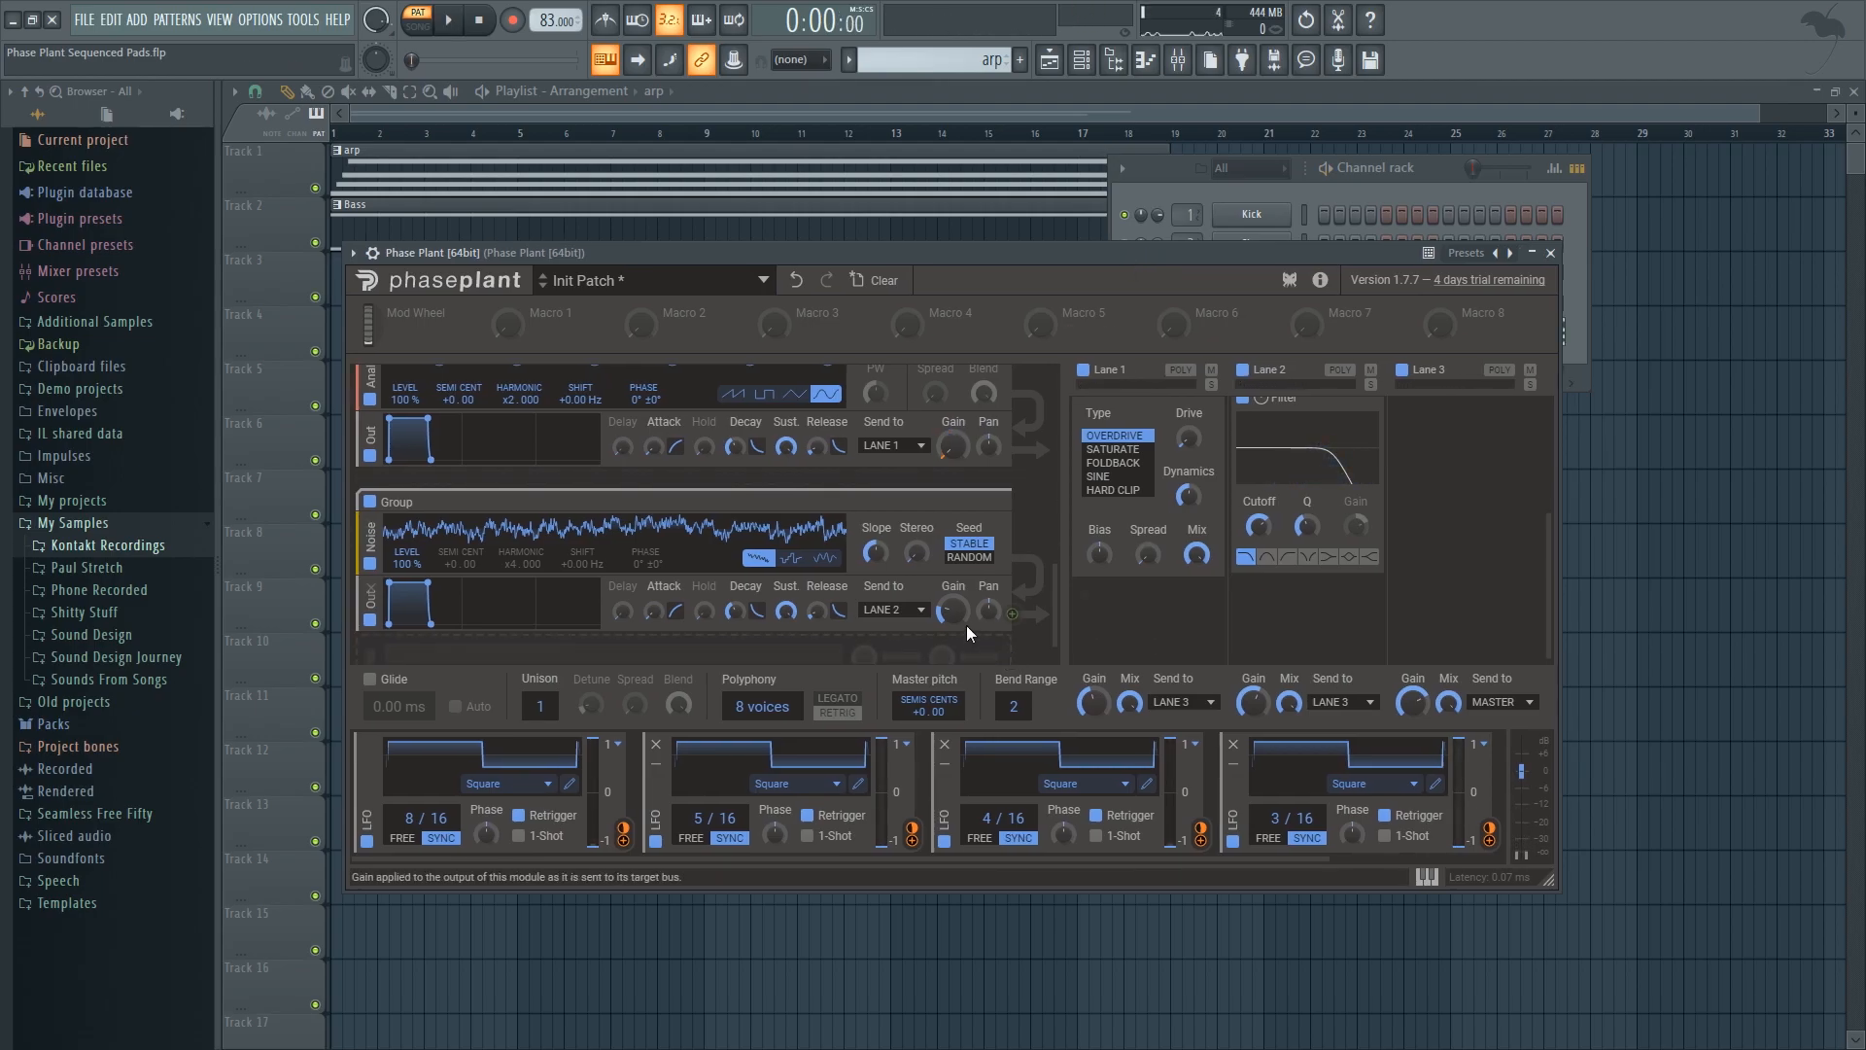
Step: Turn the noise Out gain fully down and modulate it with all four LFOs (8/16, 5/16, 4/16 and 3/16)
left_click_drag(955, 622, 955, 620)
left_click_drag(624, 842, 953, 632)
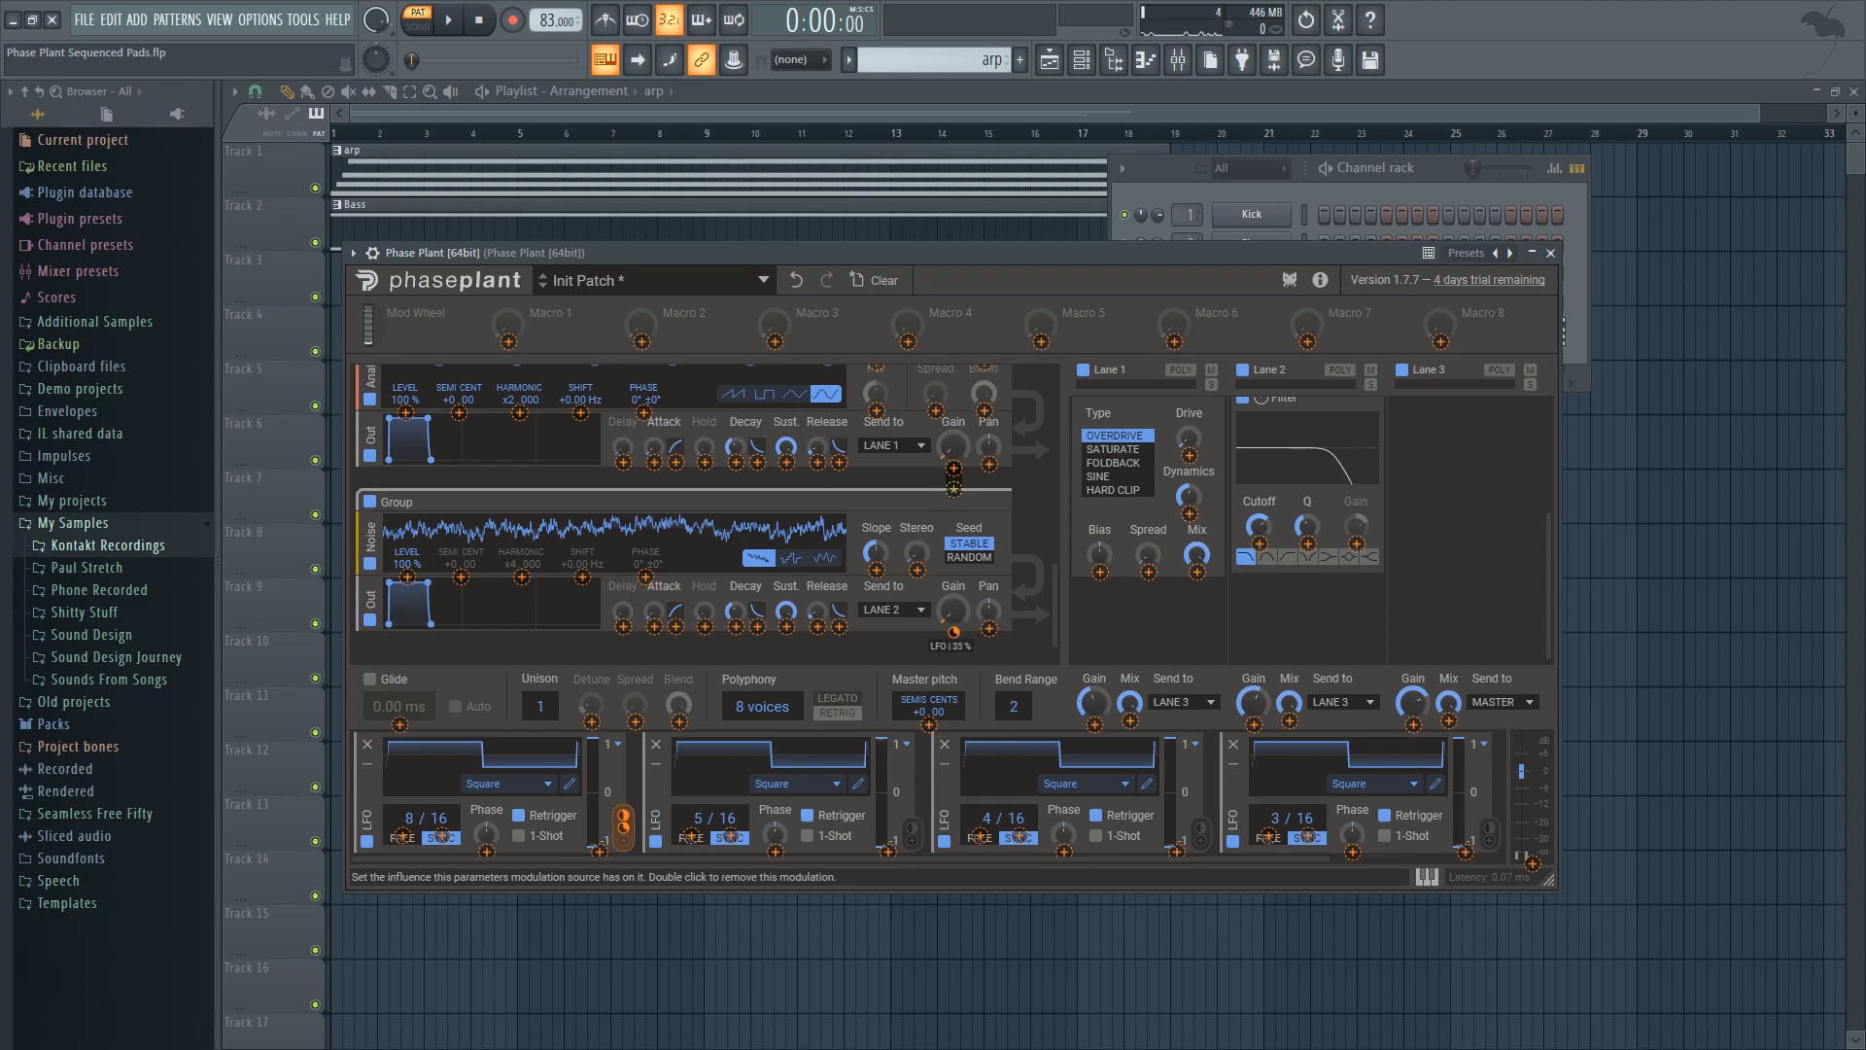
left_click_drag(915, 842, 954, 634)
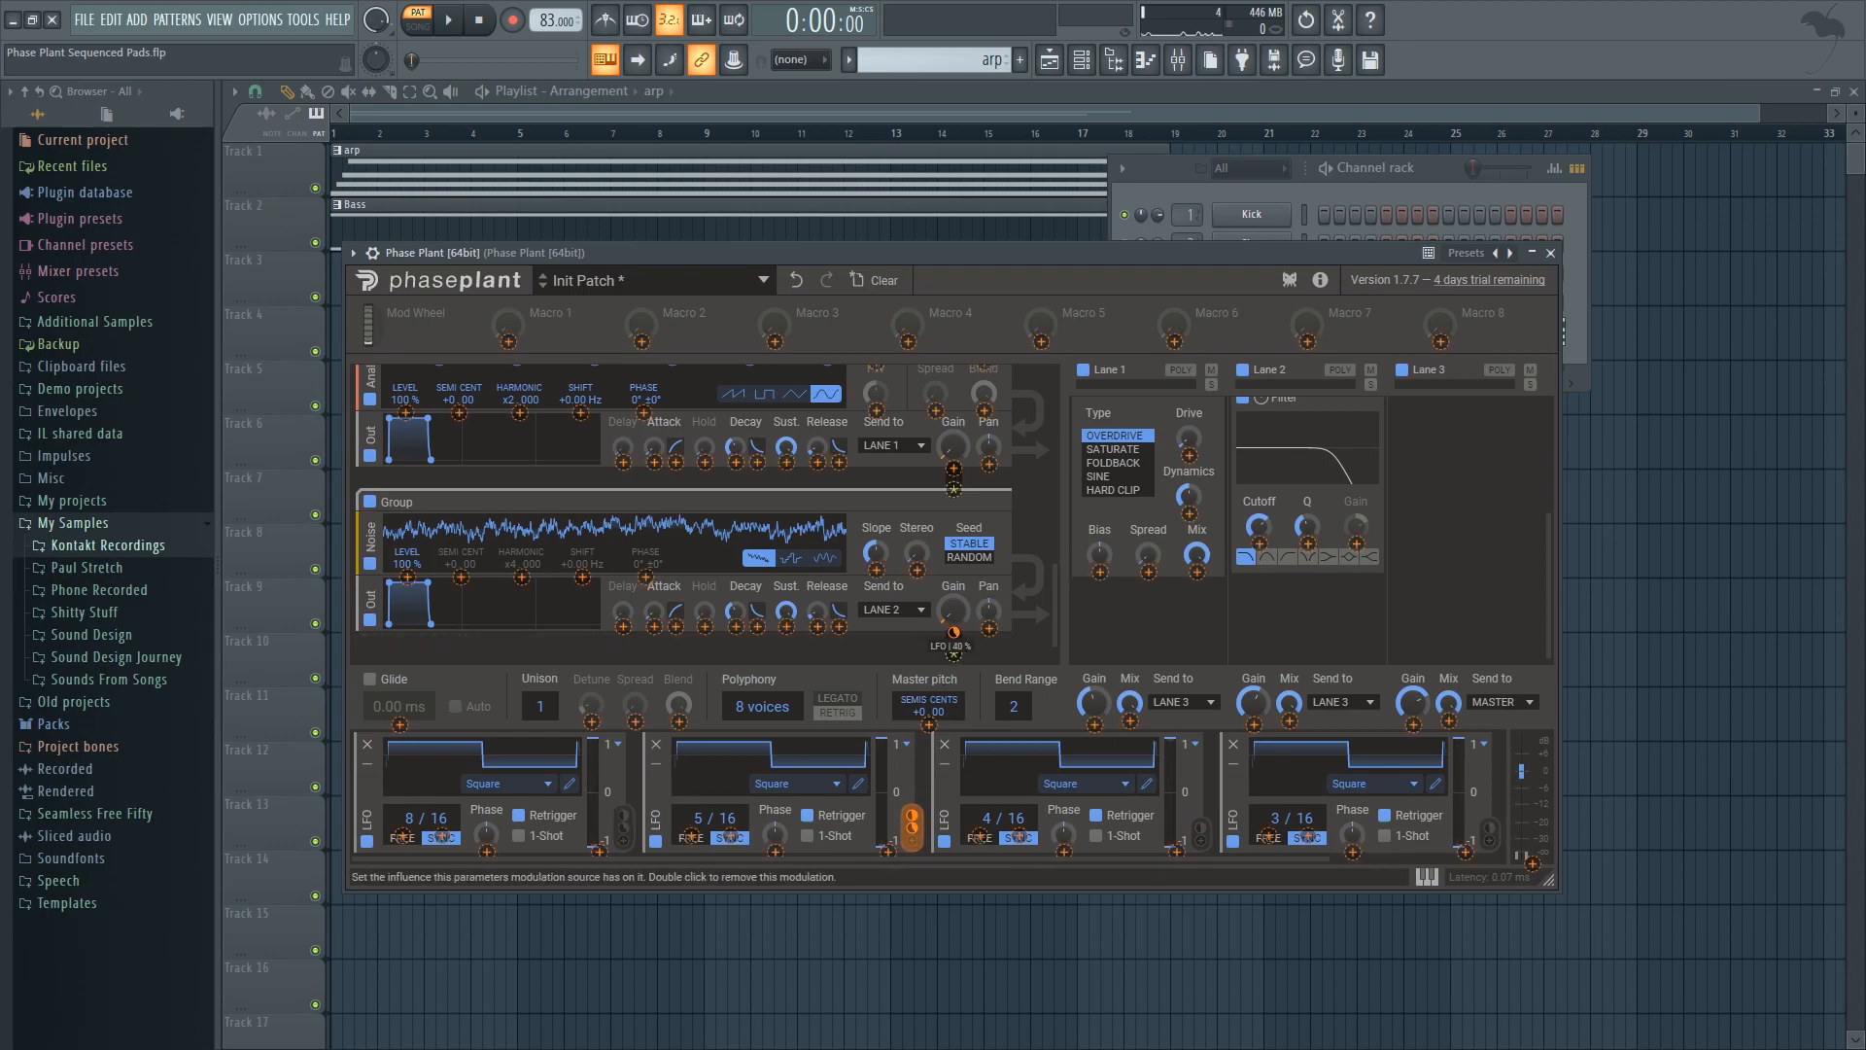
left_click(993, 656)
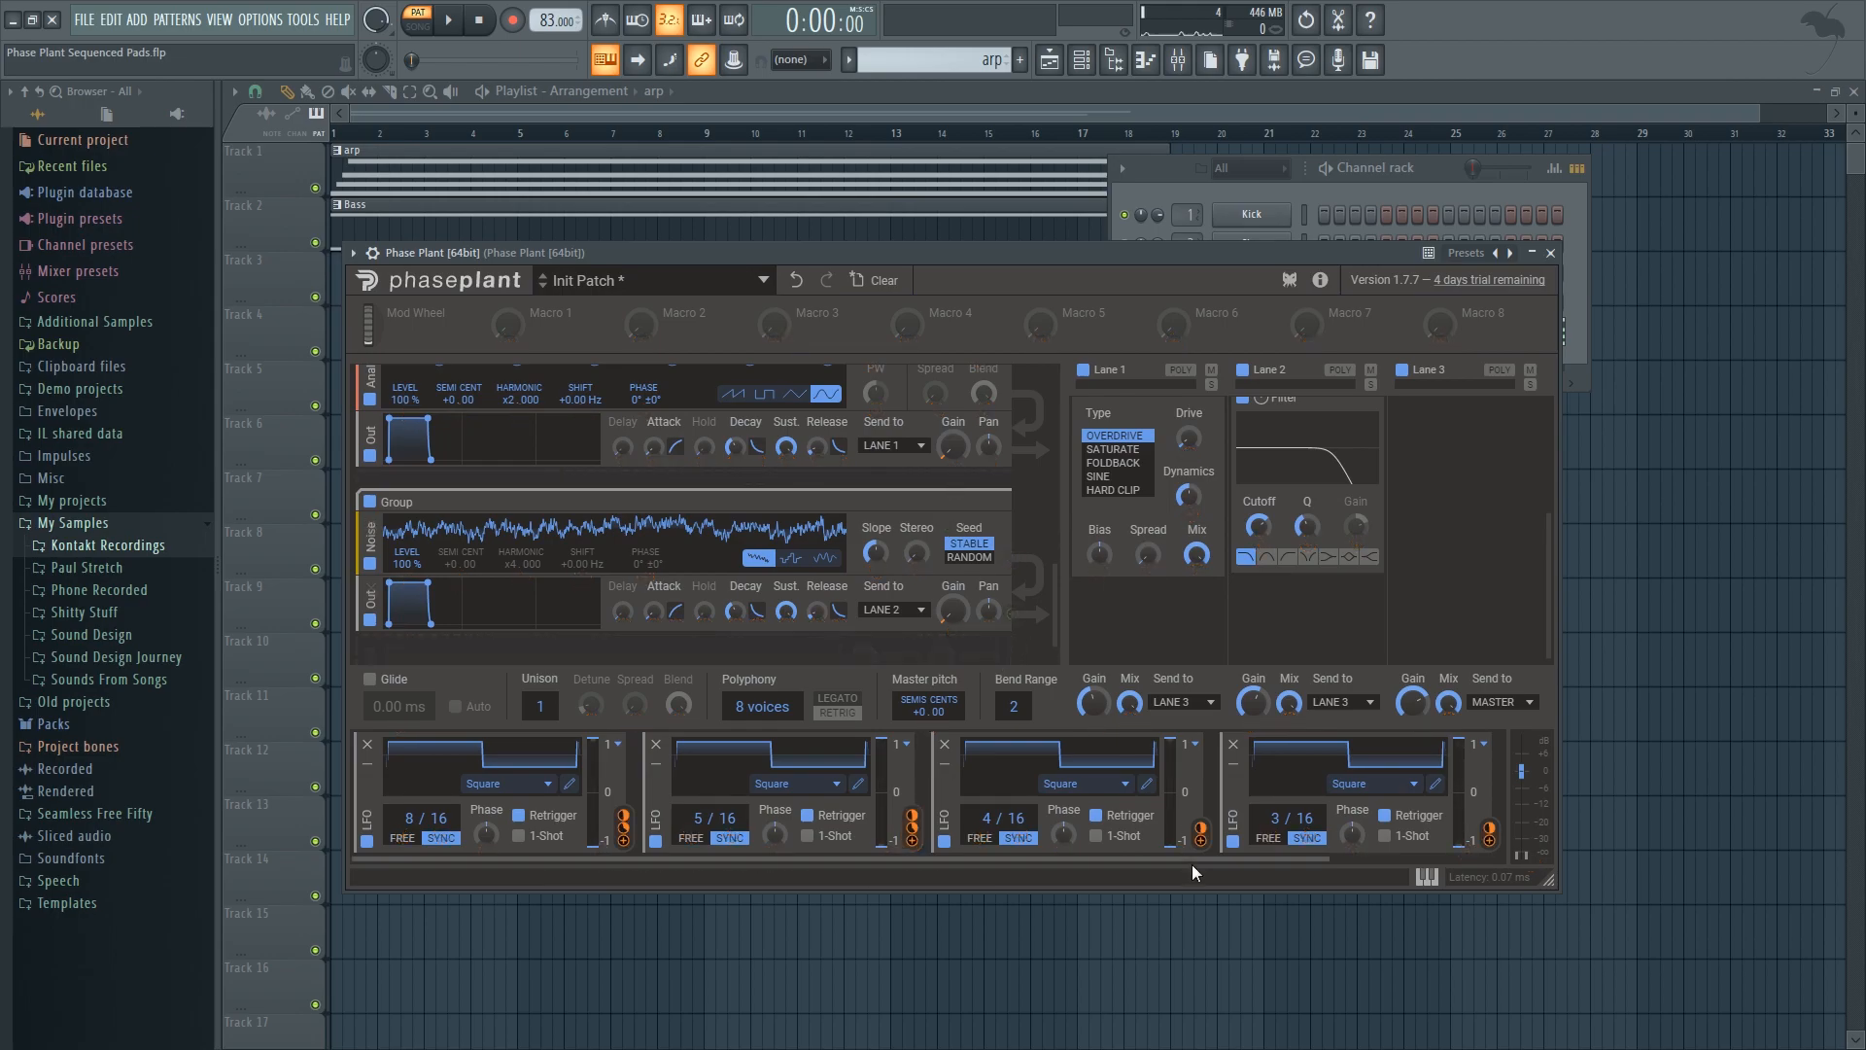
left_click_drag(1202, 840, 953, 637)
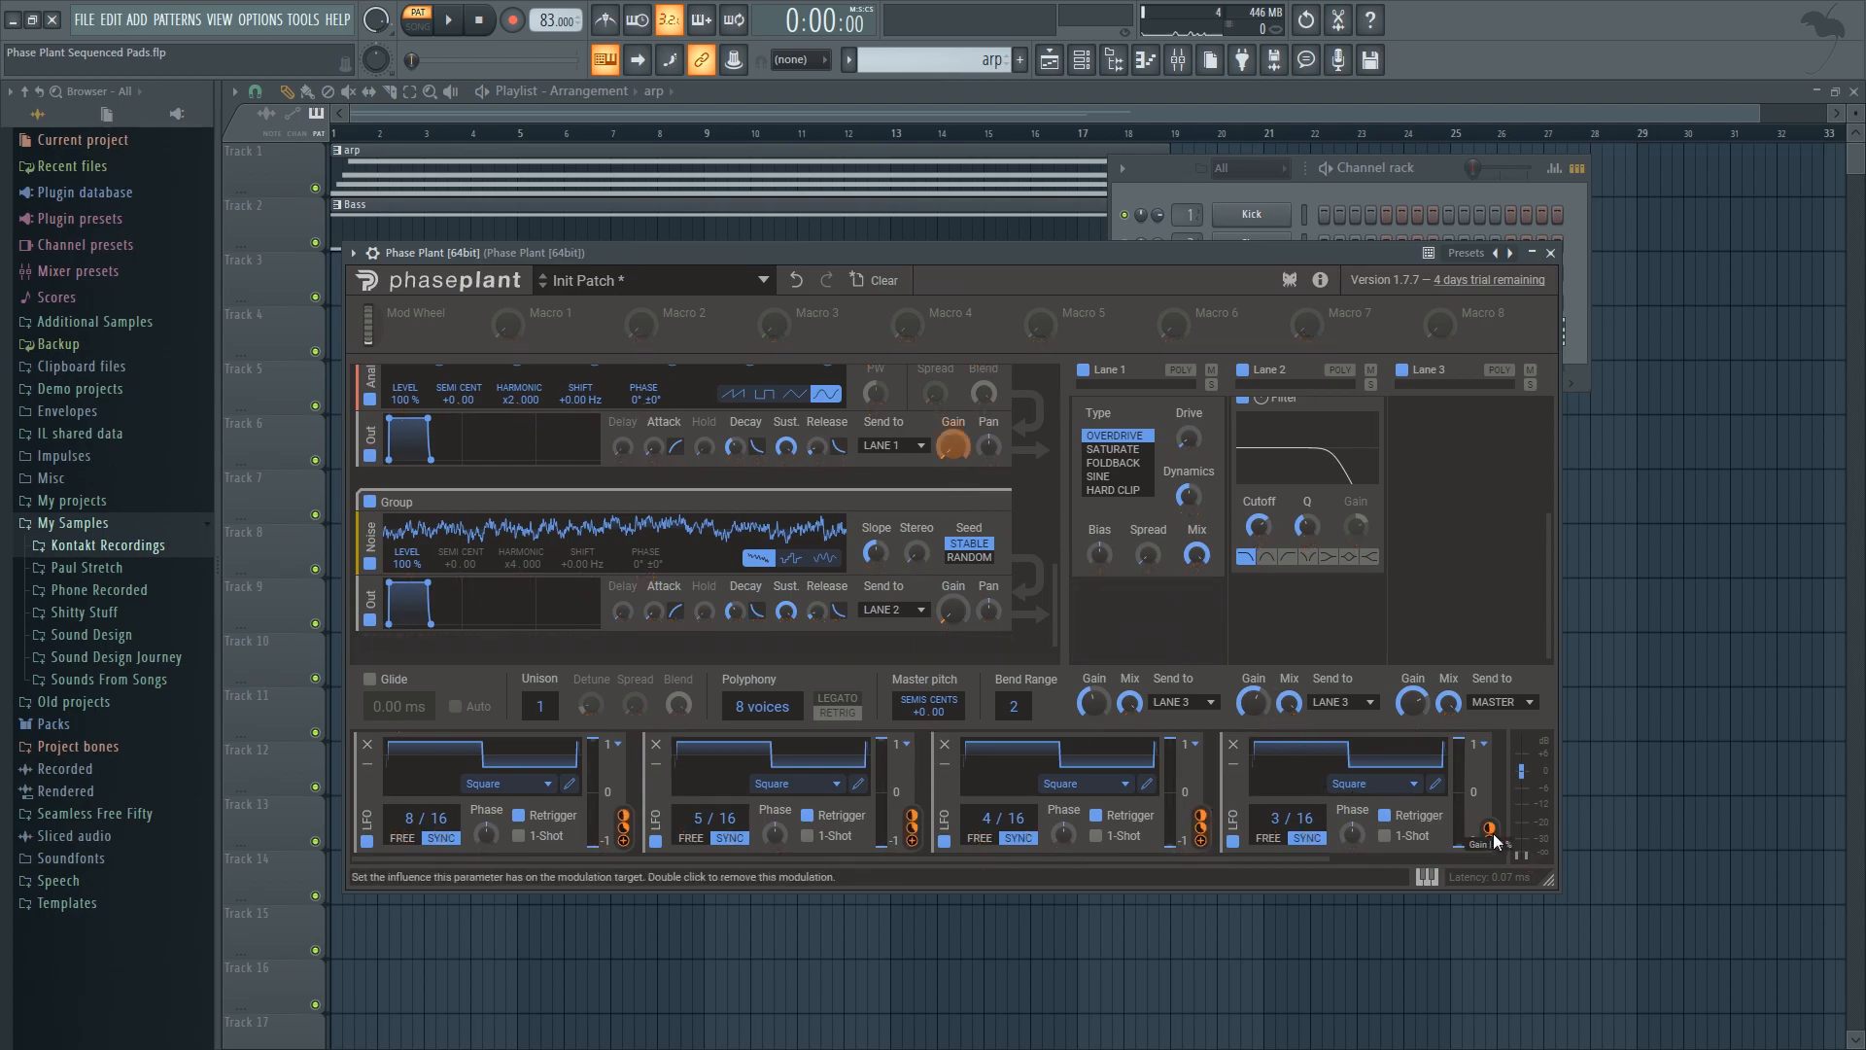
left_click_drag(1494, 842, 942, 669)
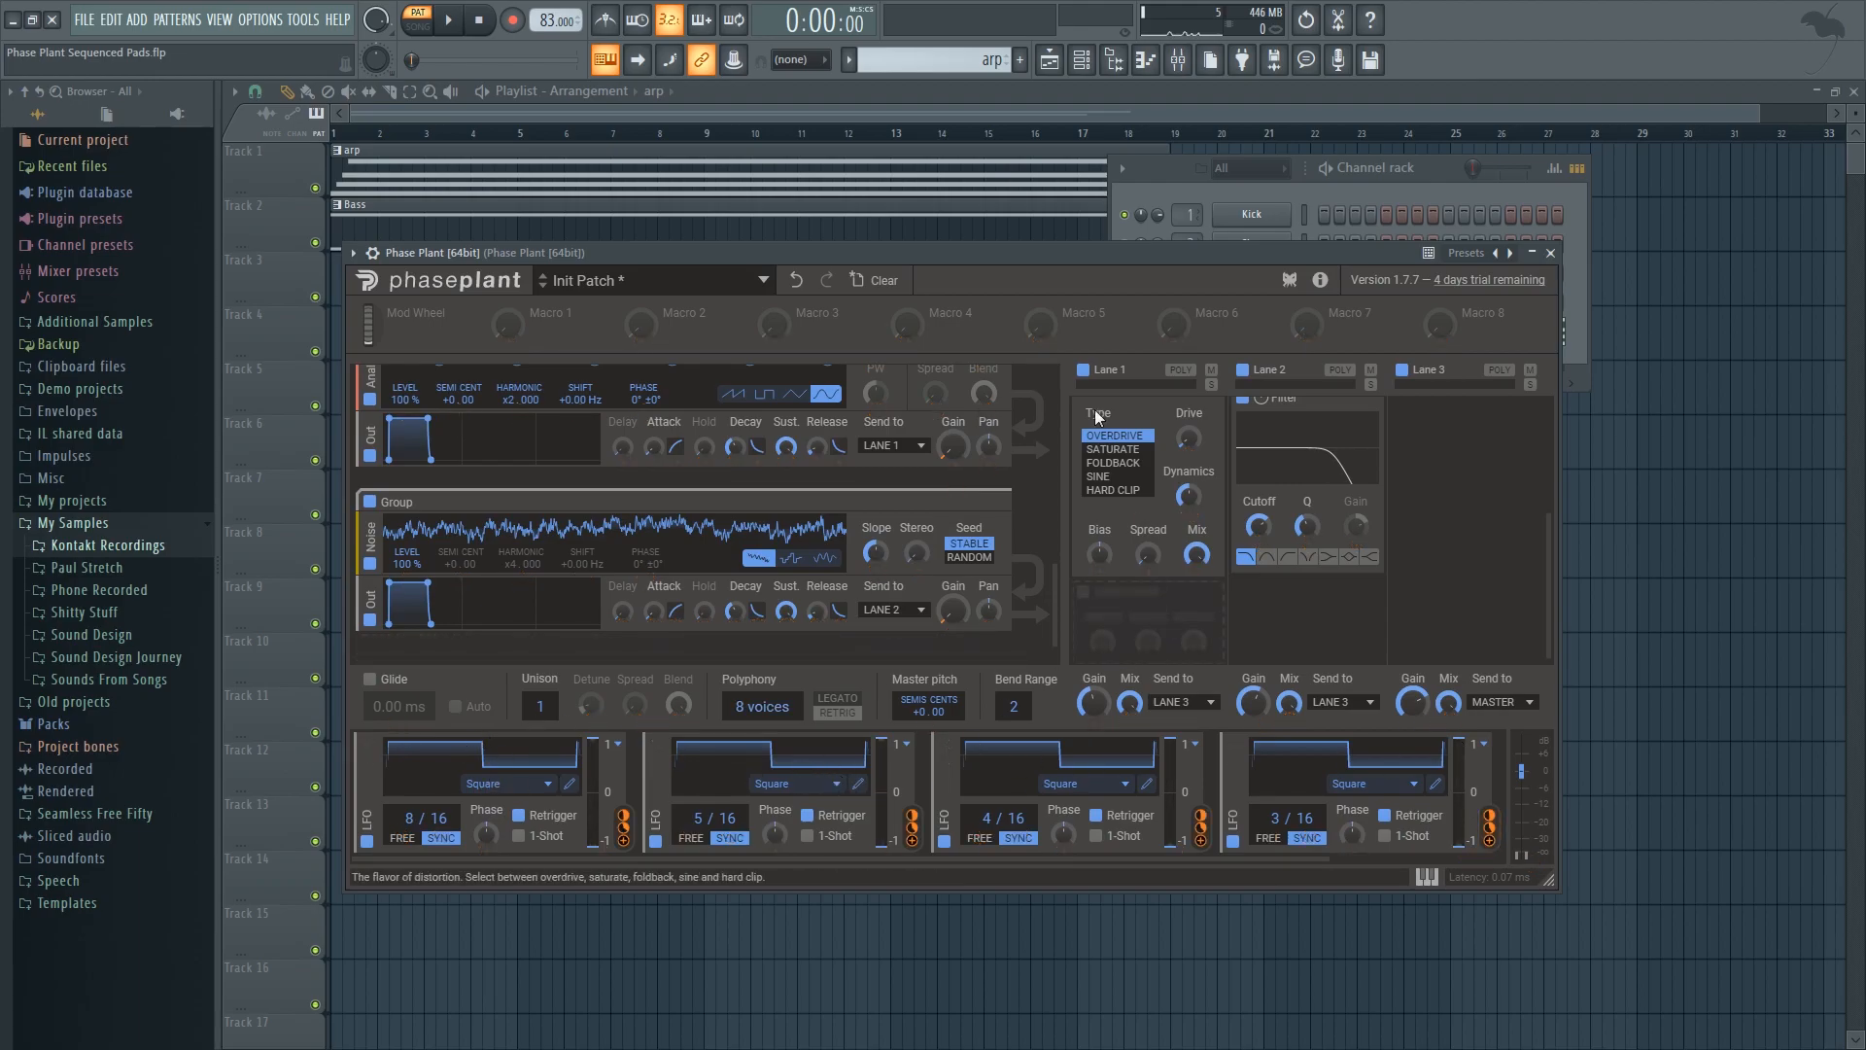
Step: Set Lane 2's gain to about -20.14 dB and play the pattern with the gated noise
left_click_drag(1085, 256, 1101, 259)
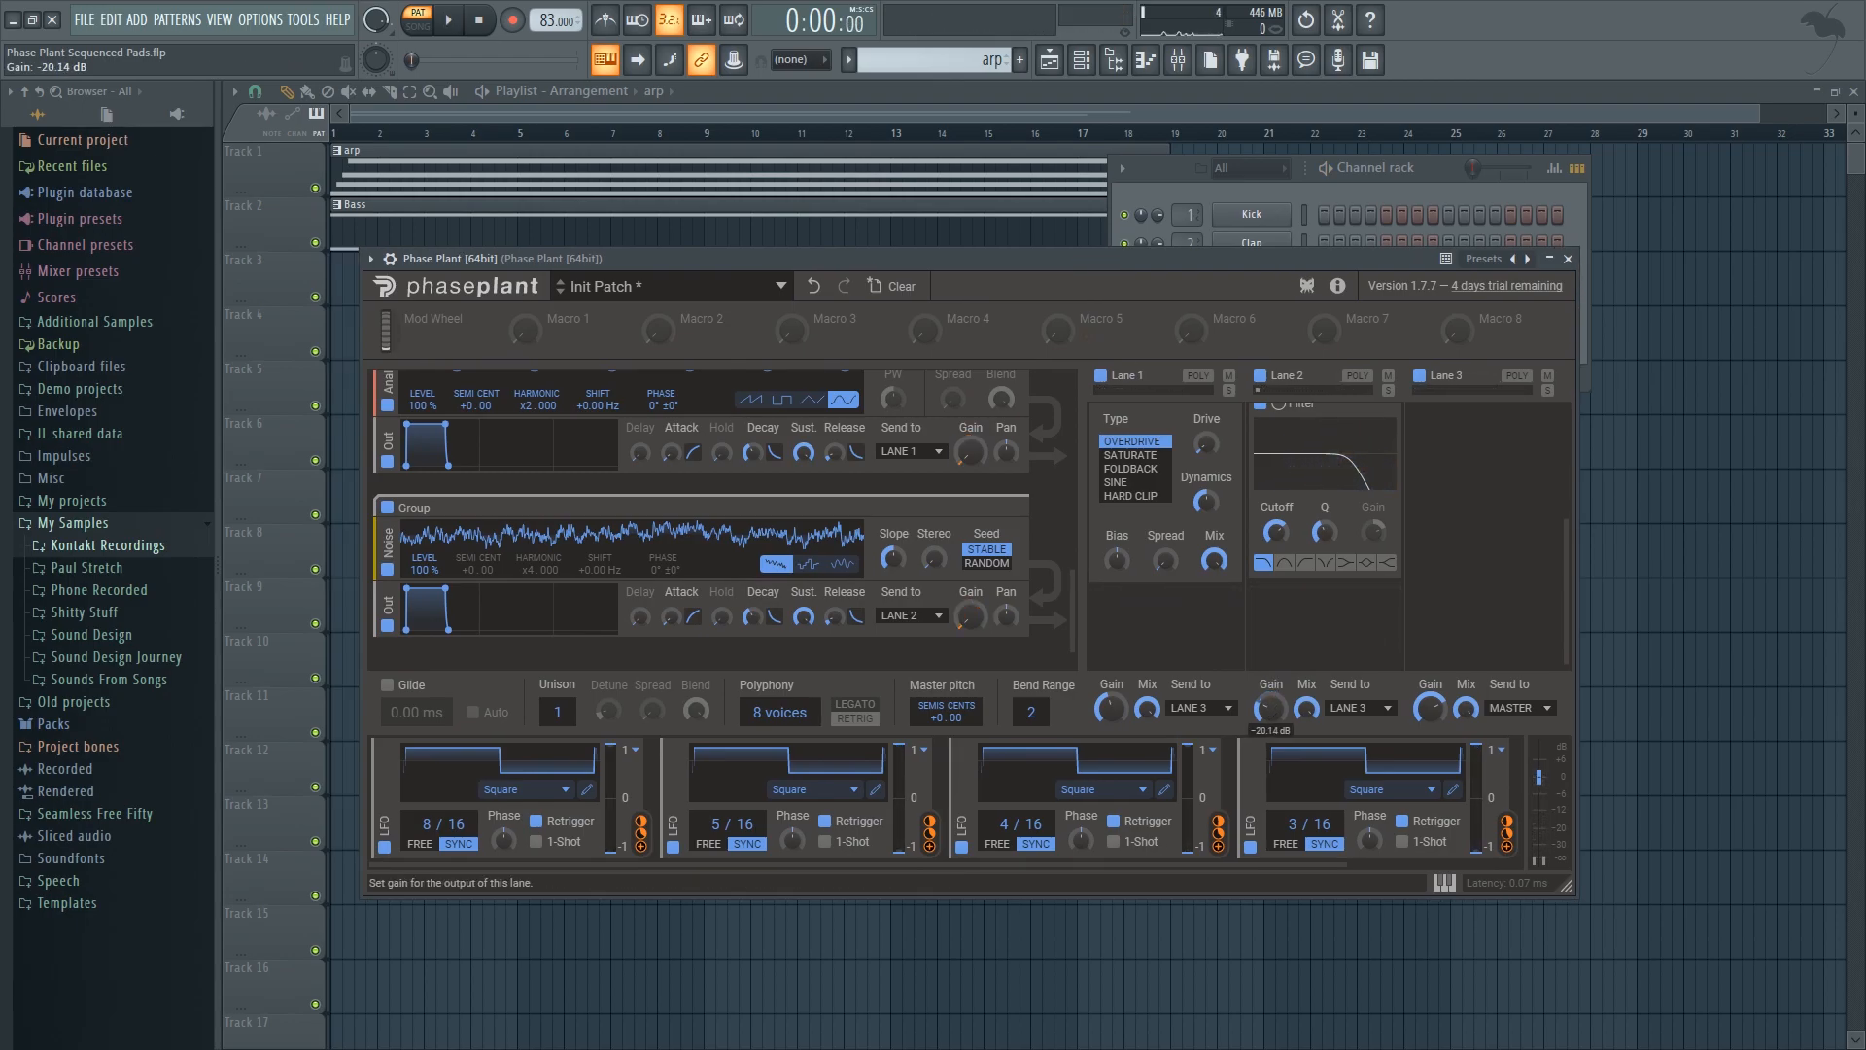
left_click_drag(1088, 254, 1083, 253)
key("space")
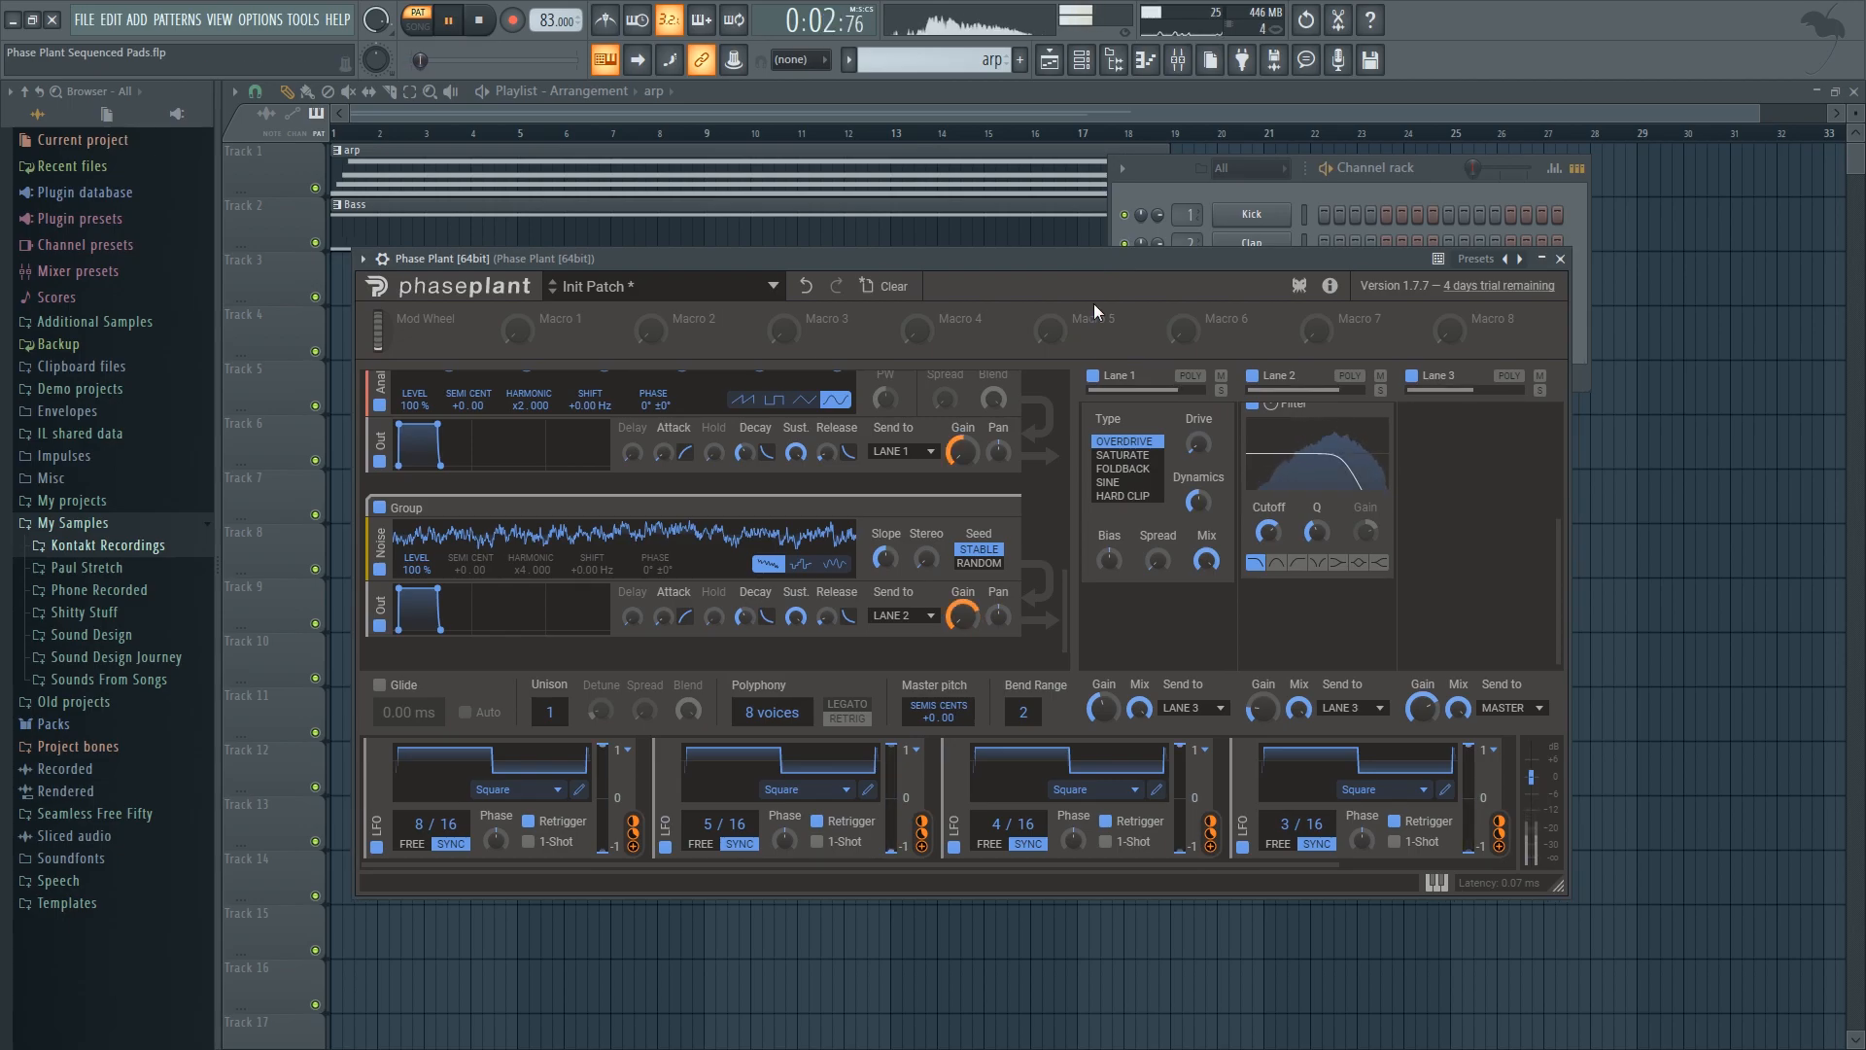
Step: Lower Lane 2's gain to about -32.15 dB and replay the pattern to judge the noise level
left_click_drag(1263, 708, 1264, 732)
left_click_drag(1088, 255, 1065, 266)
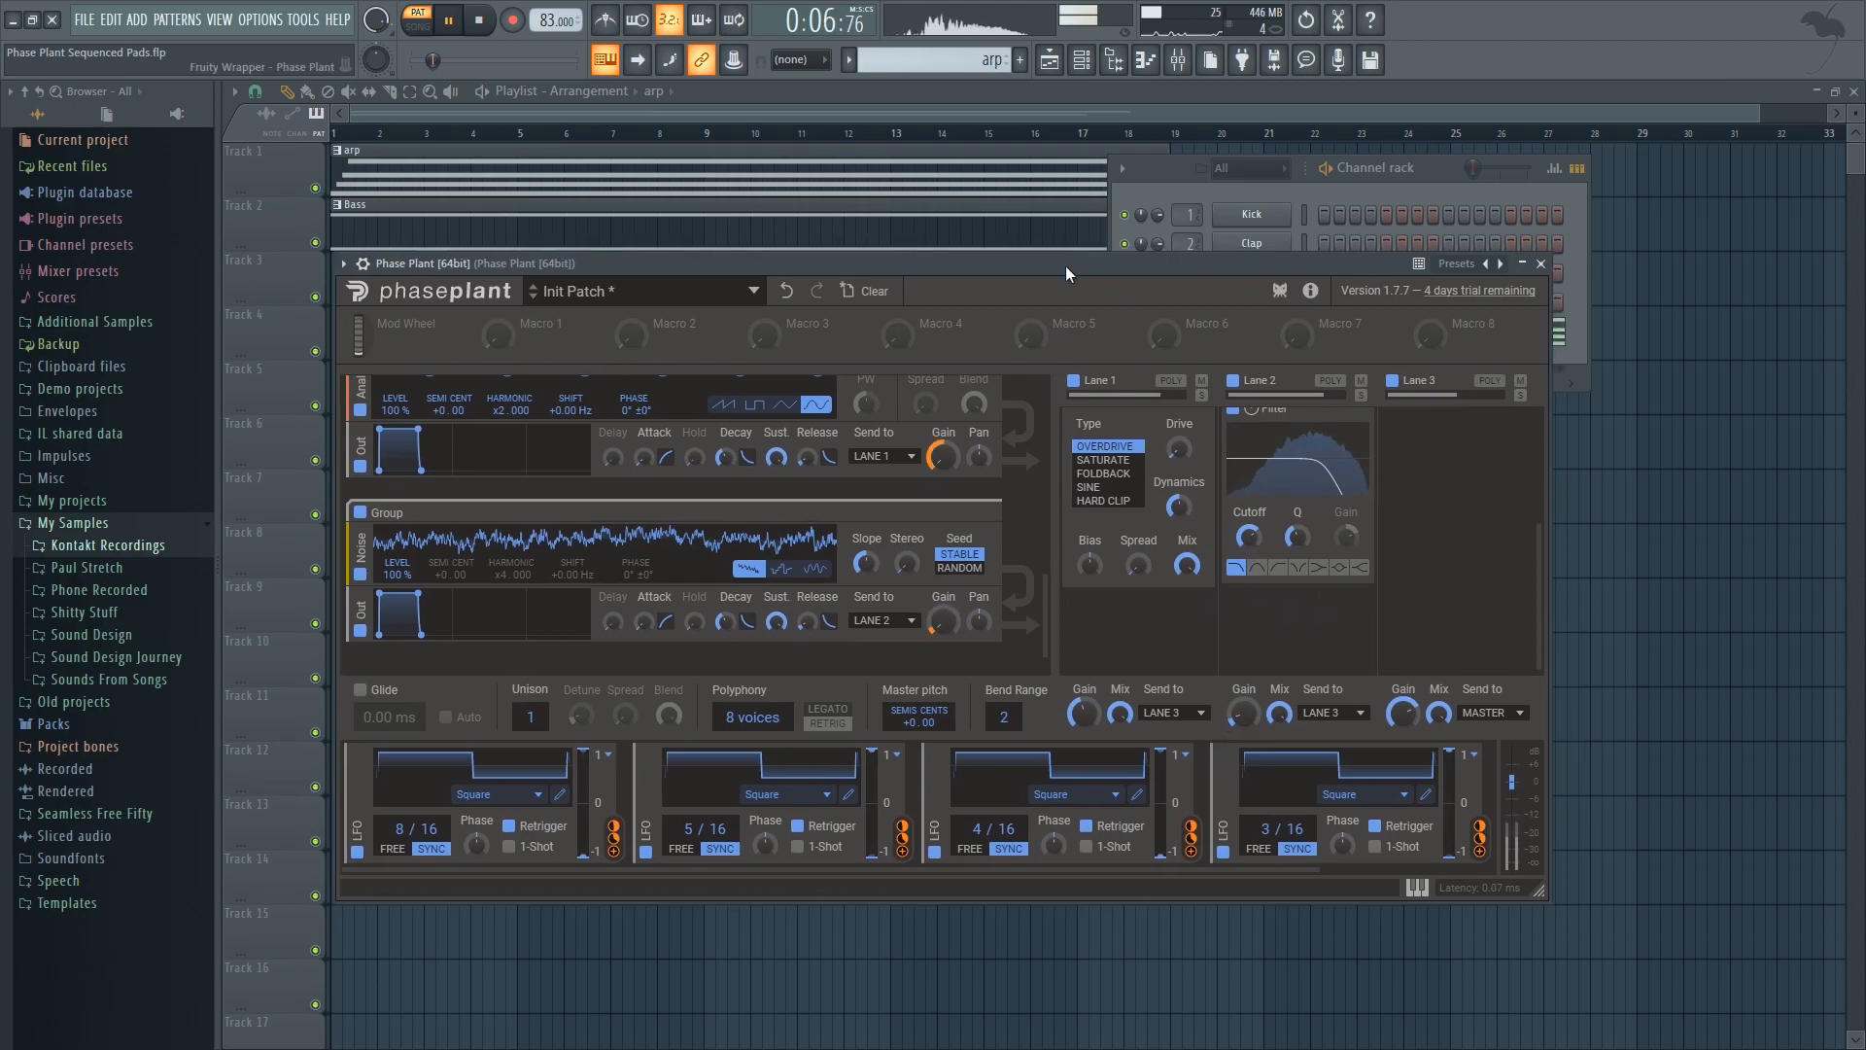
key("space")
mouse_move(1242, 713)
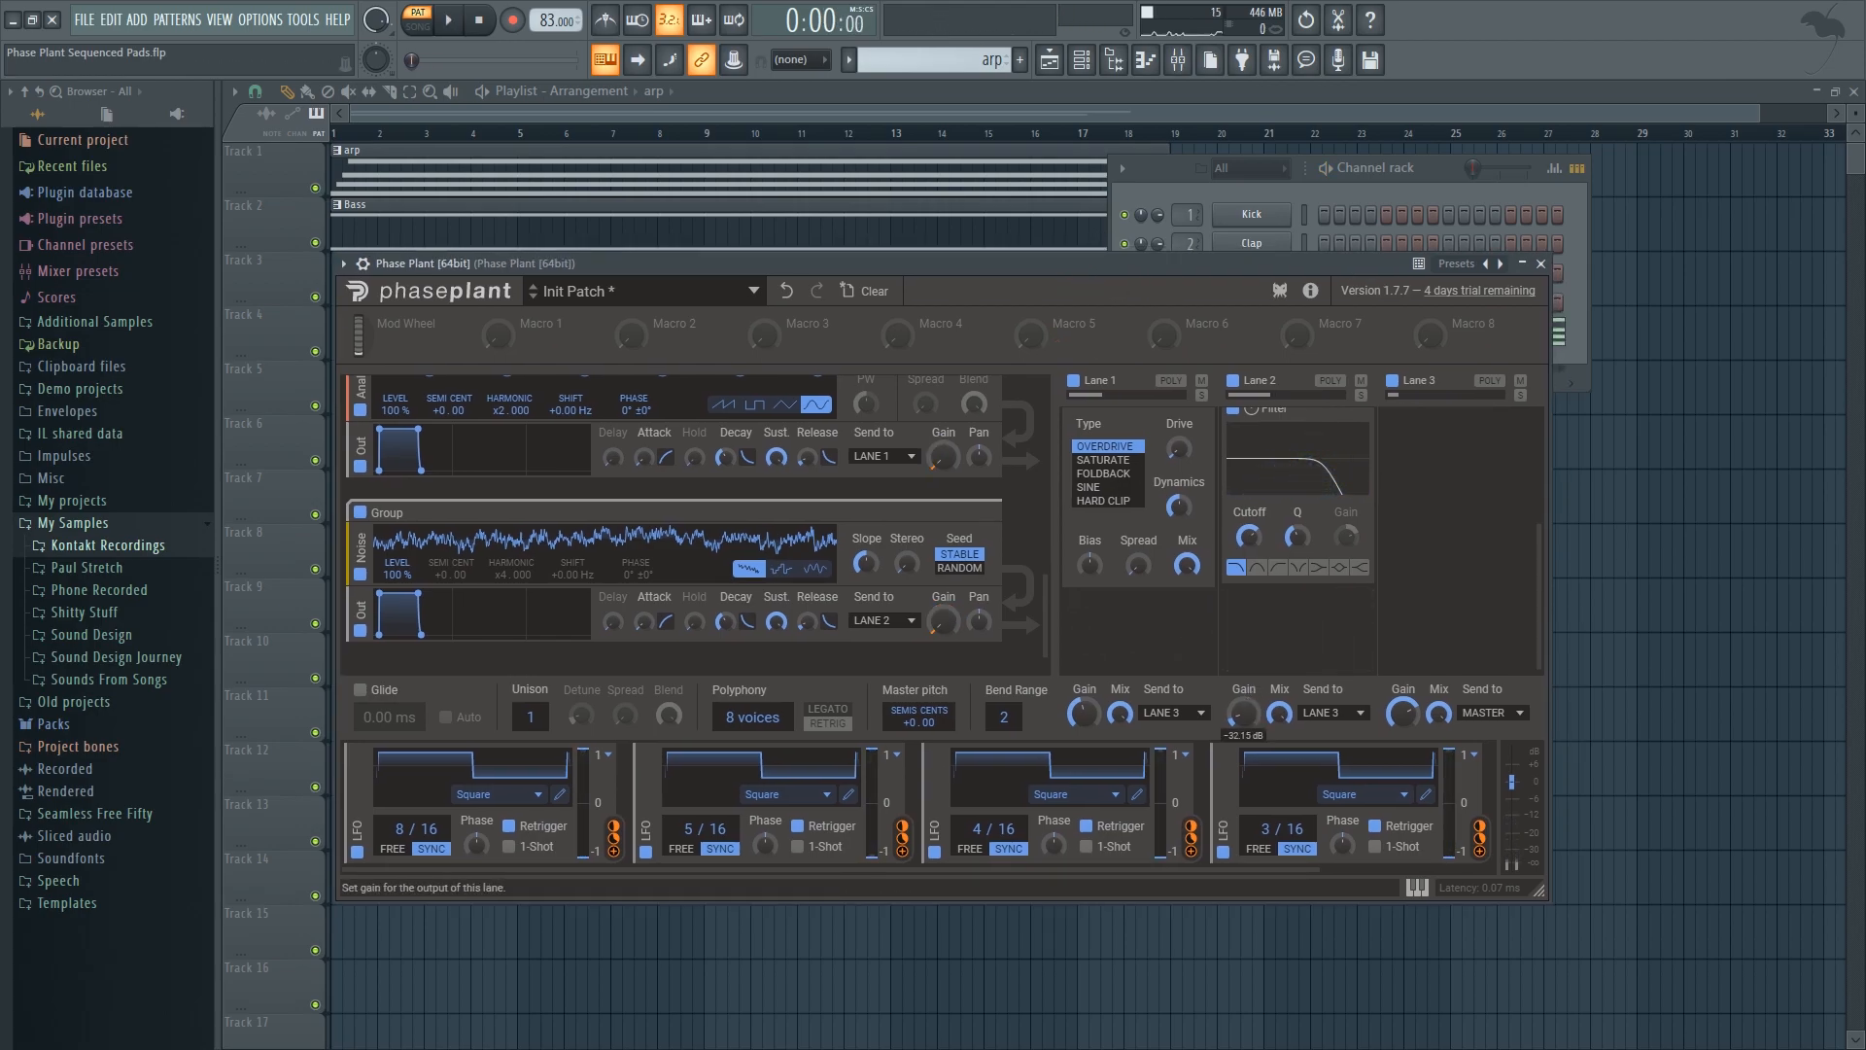
key("space")
left_click_drag(1071, 260, 1085, 261)
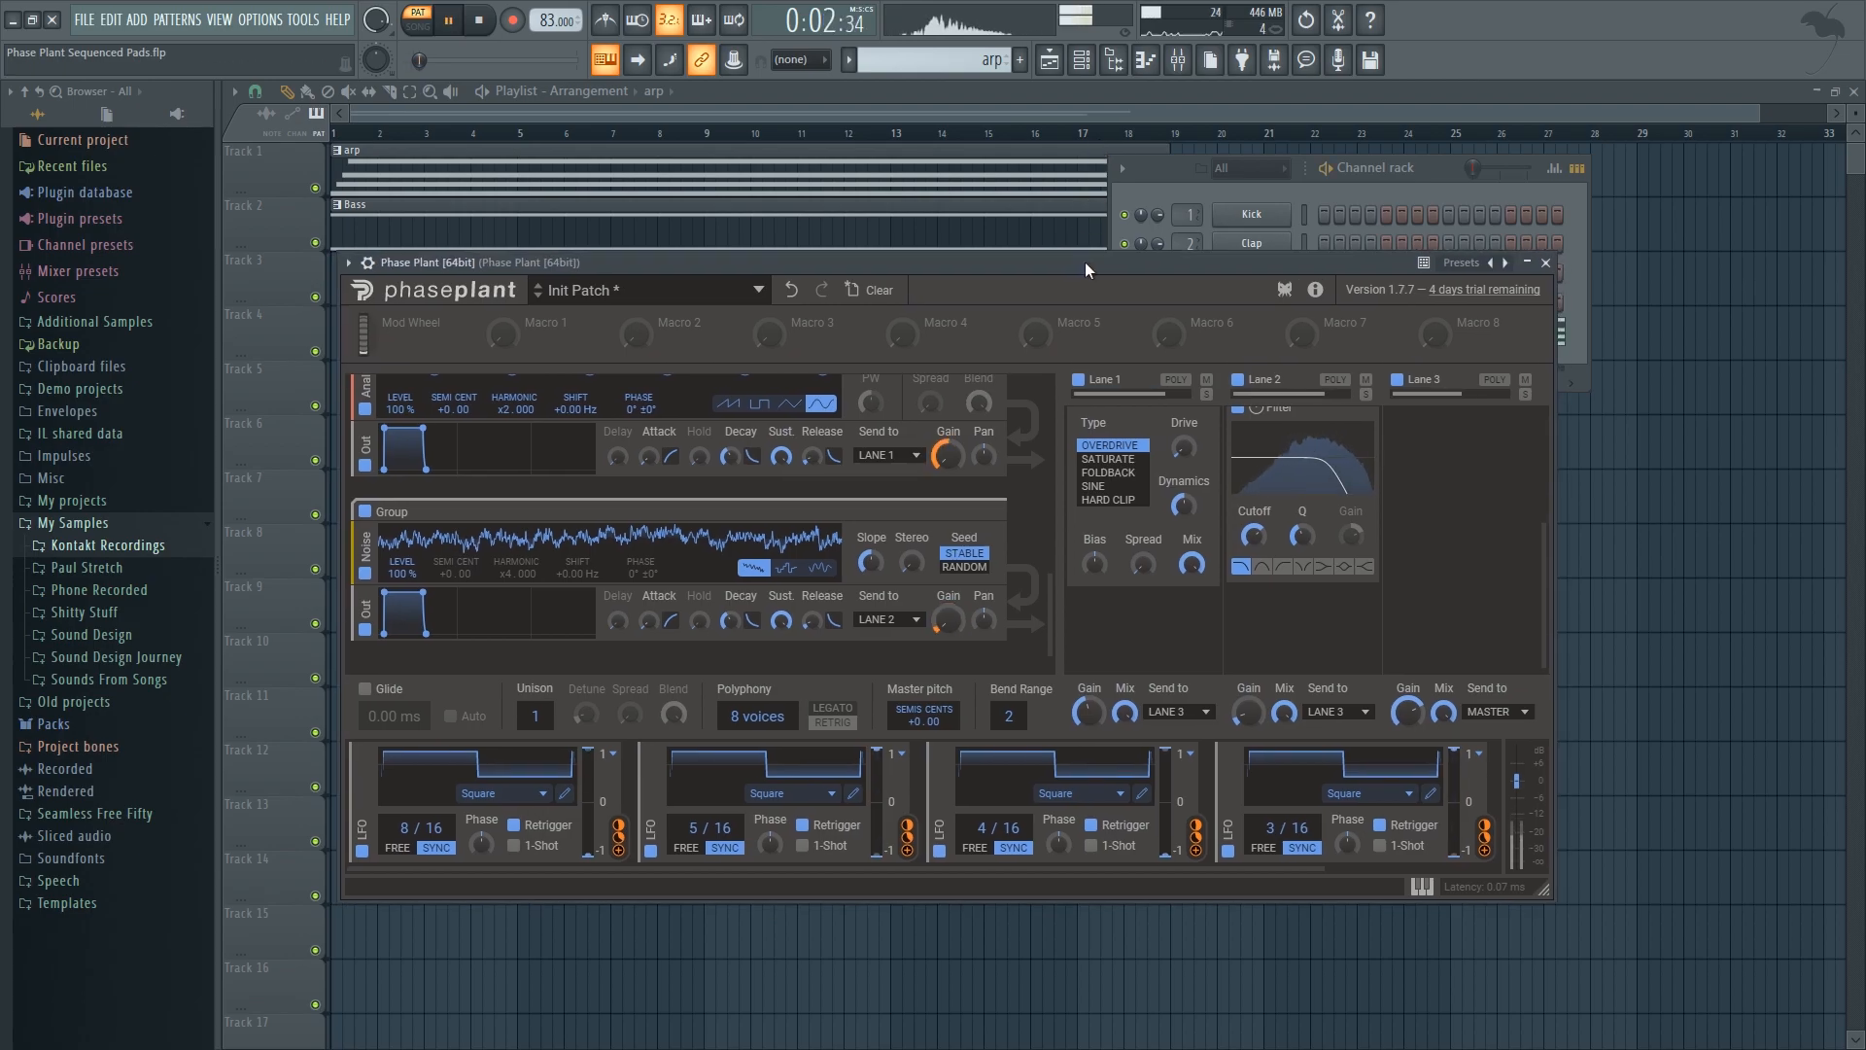
key("space")
Step: Add a Limiter below the two filters in Lane 2
left_click(1258, 609)
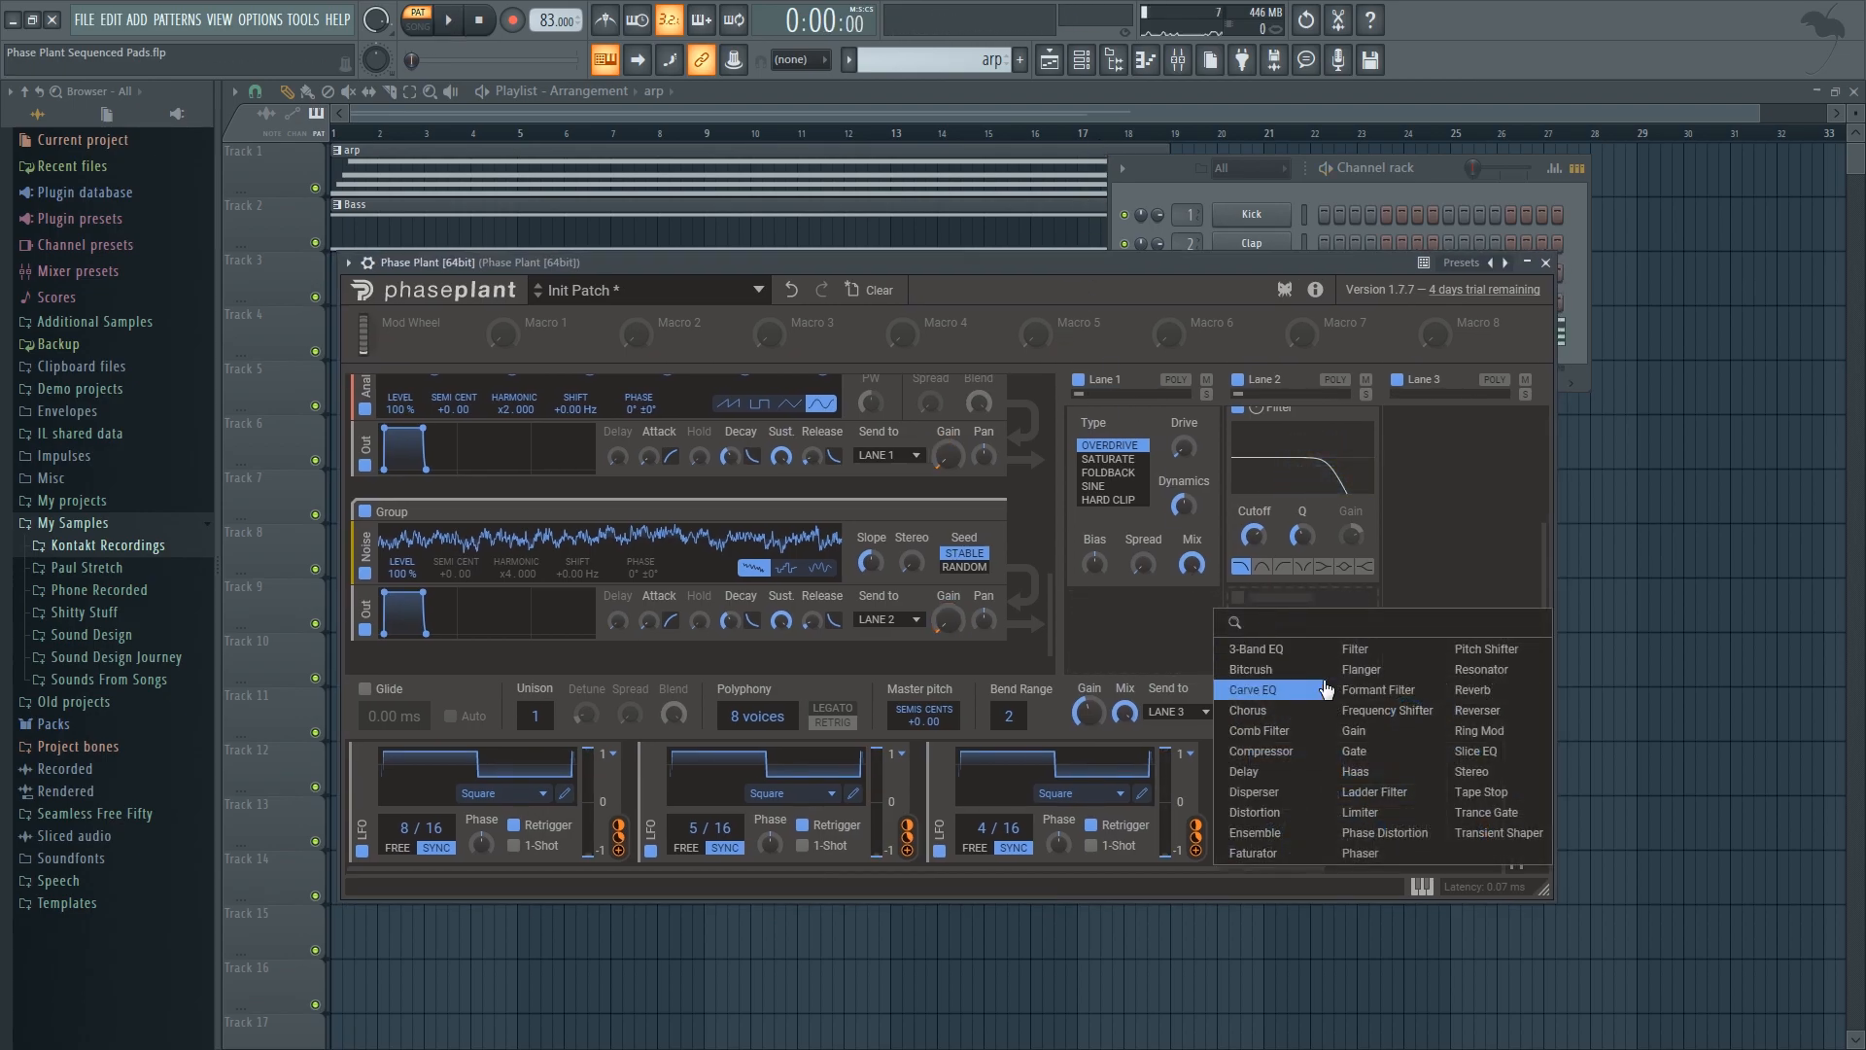
left_click(1359, 813)
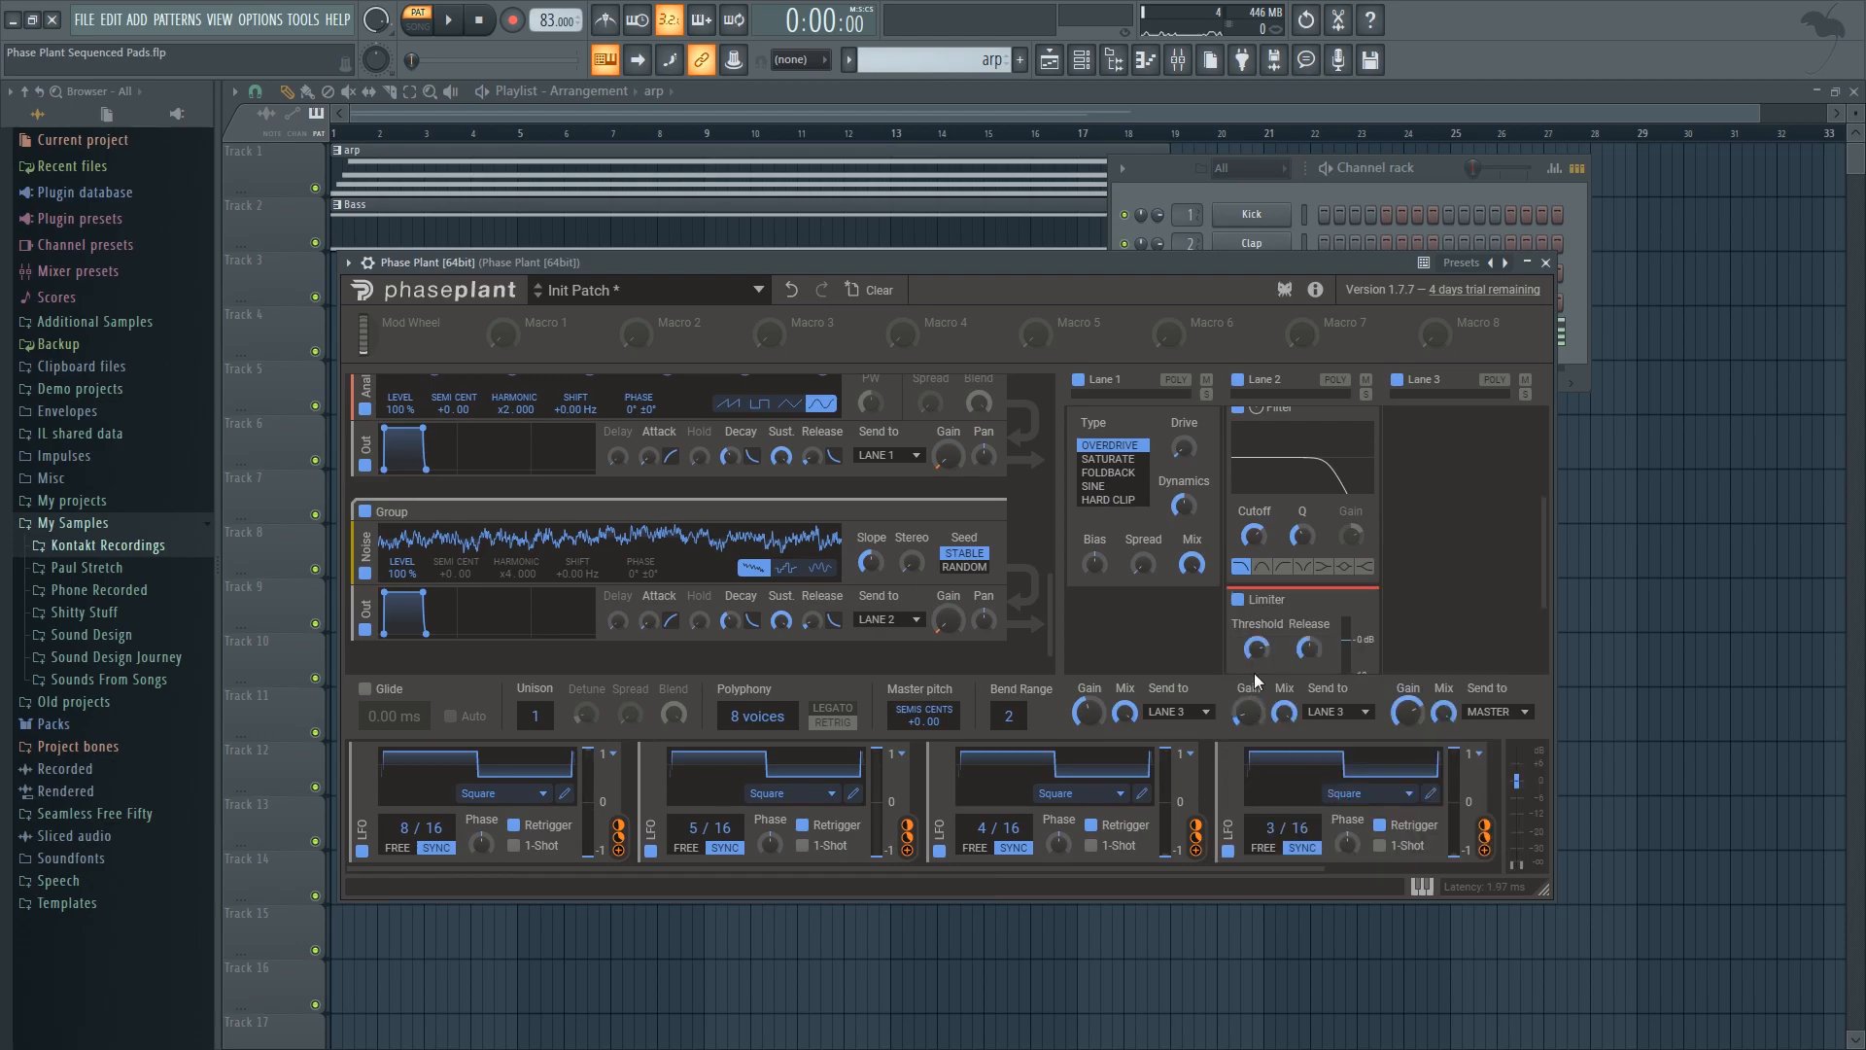
scroll(1299, 638, "down", 2)
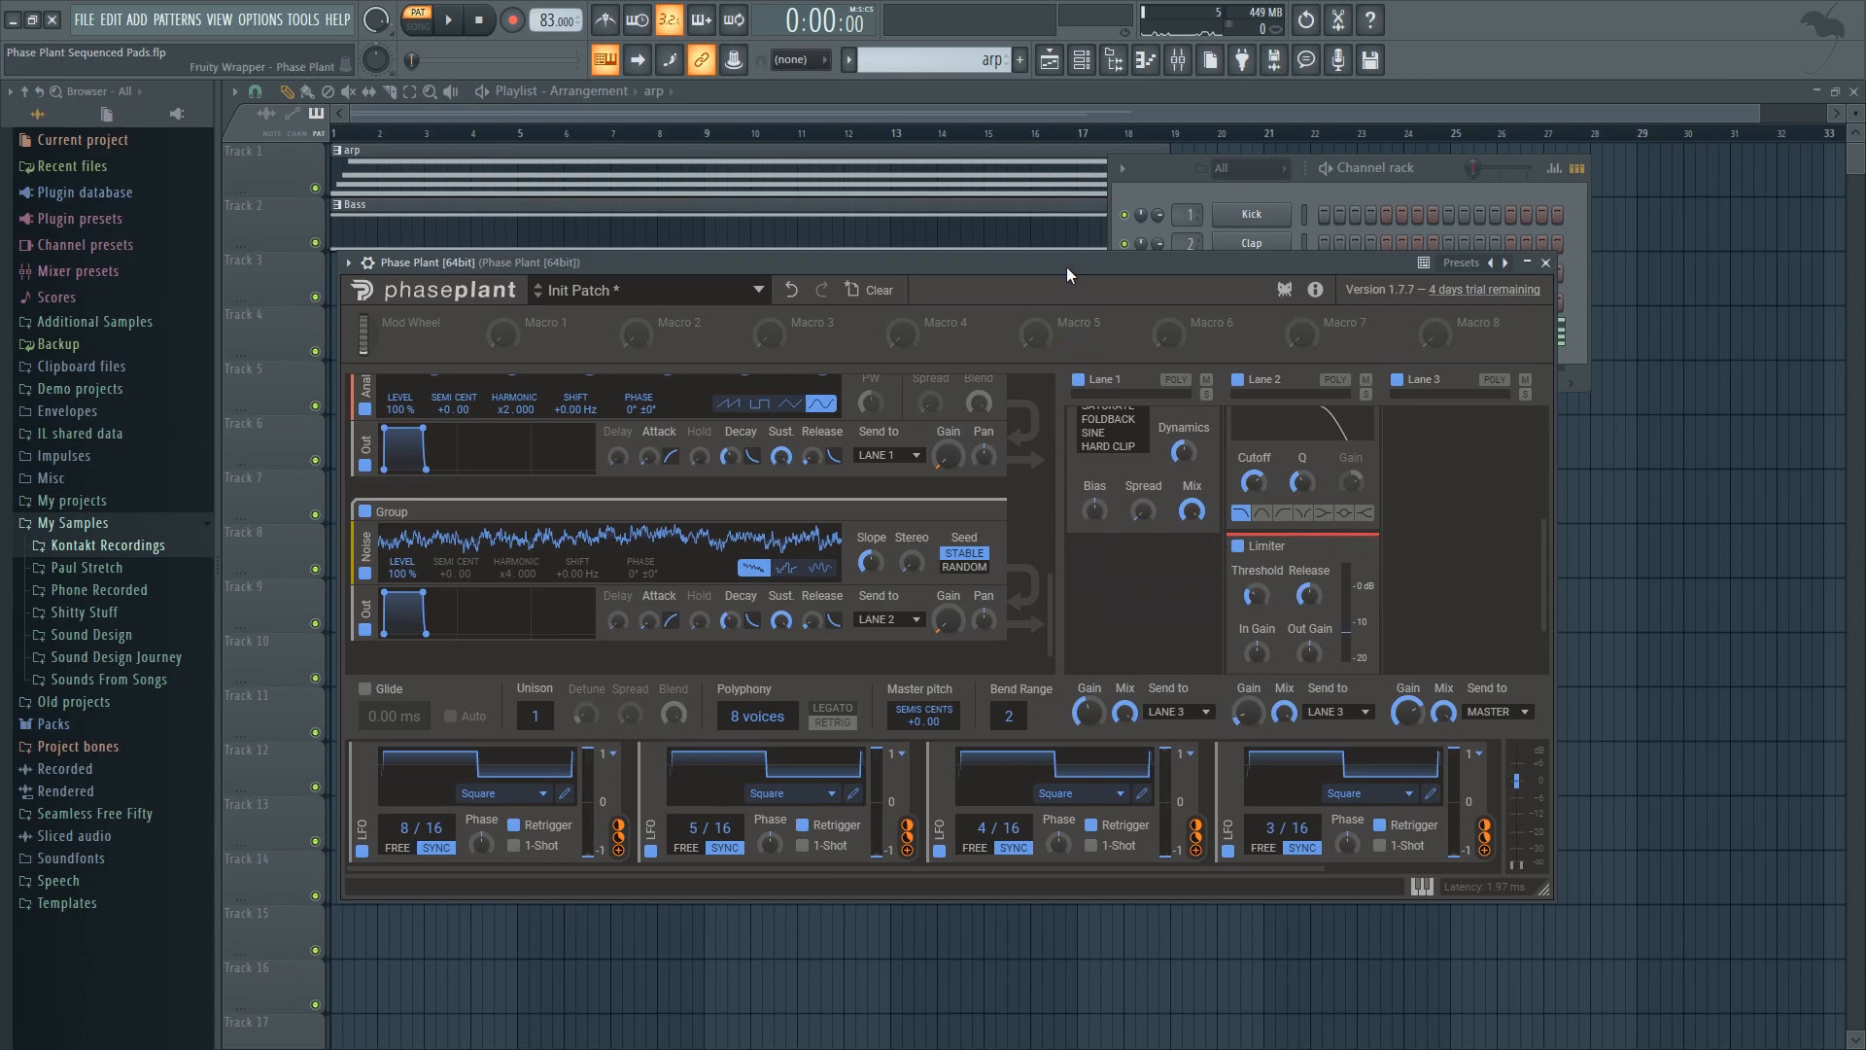
Step: Raise Lane 2's gain to about -21.83 dB while playing the pattern through the Limiter
left_click_drag(1066, 267, 1048, 266)
key("space")
left_click_drag(1230, 705, 1230, 694)
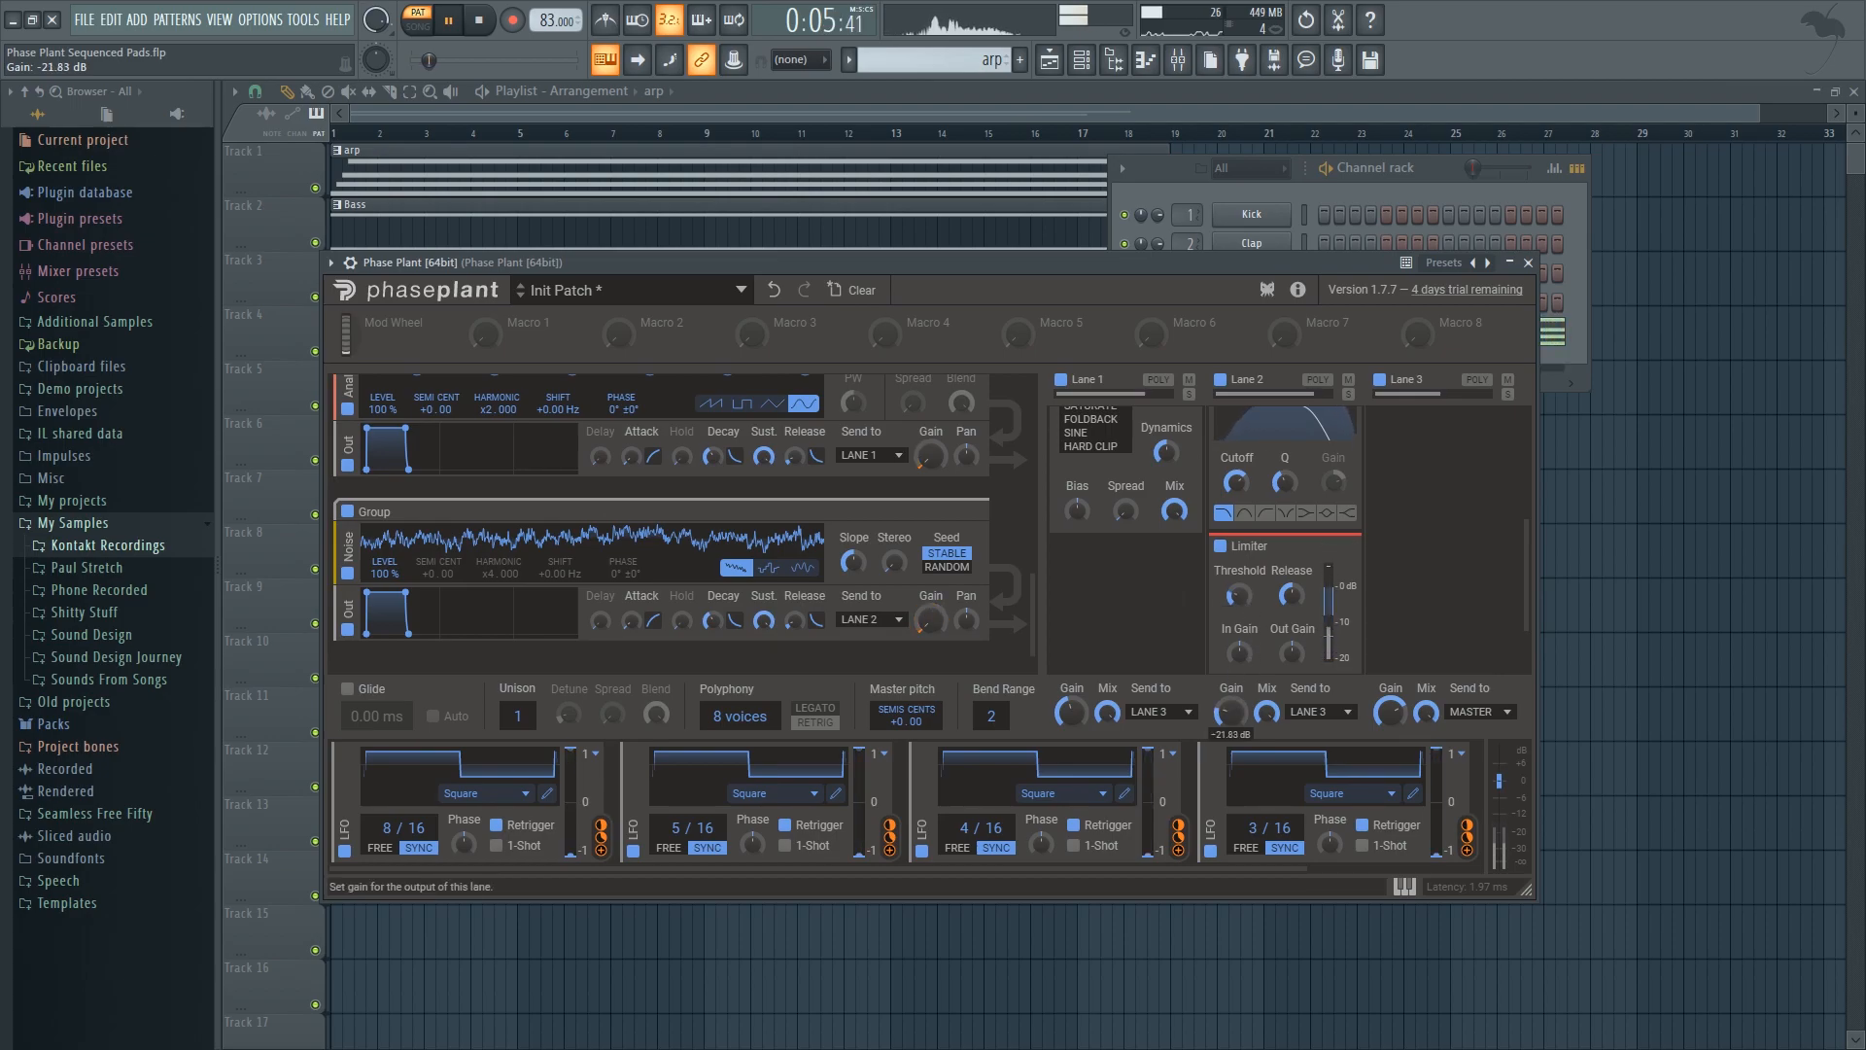
left_click_drag(1160, 264, 1167, 263)
key("space")
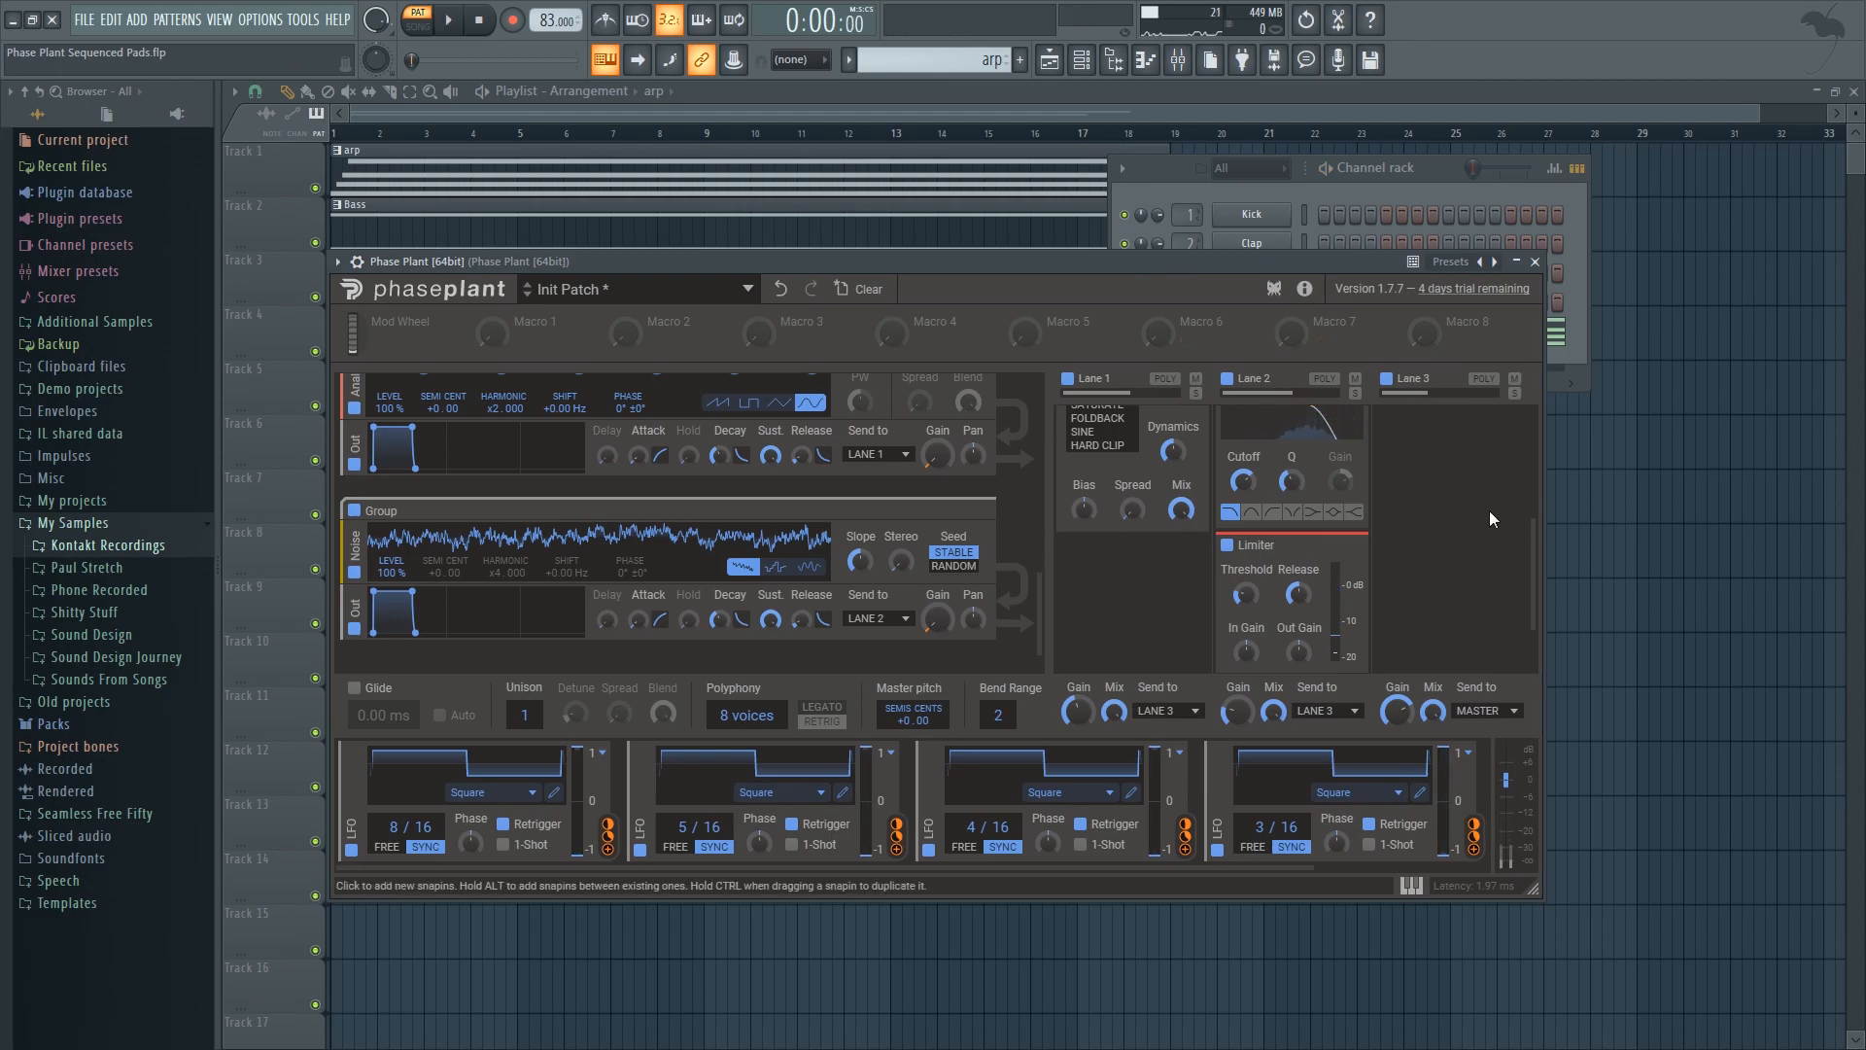
Step: Add a Delay effect to Lane 3 and bypass it
left_click_drag(1535, 548, 1538, 401)
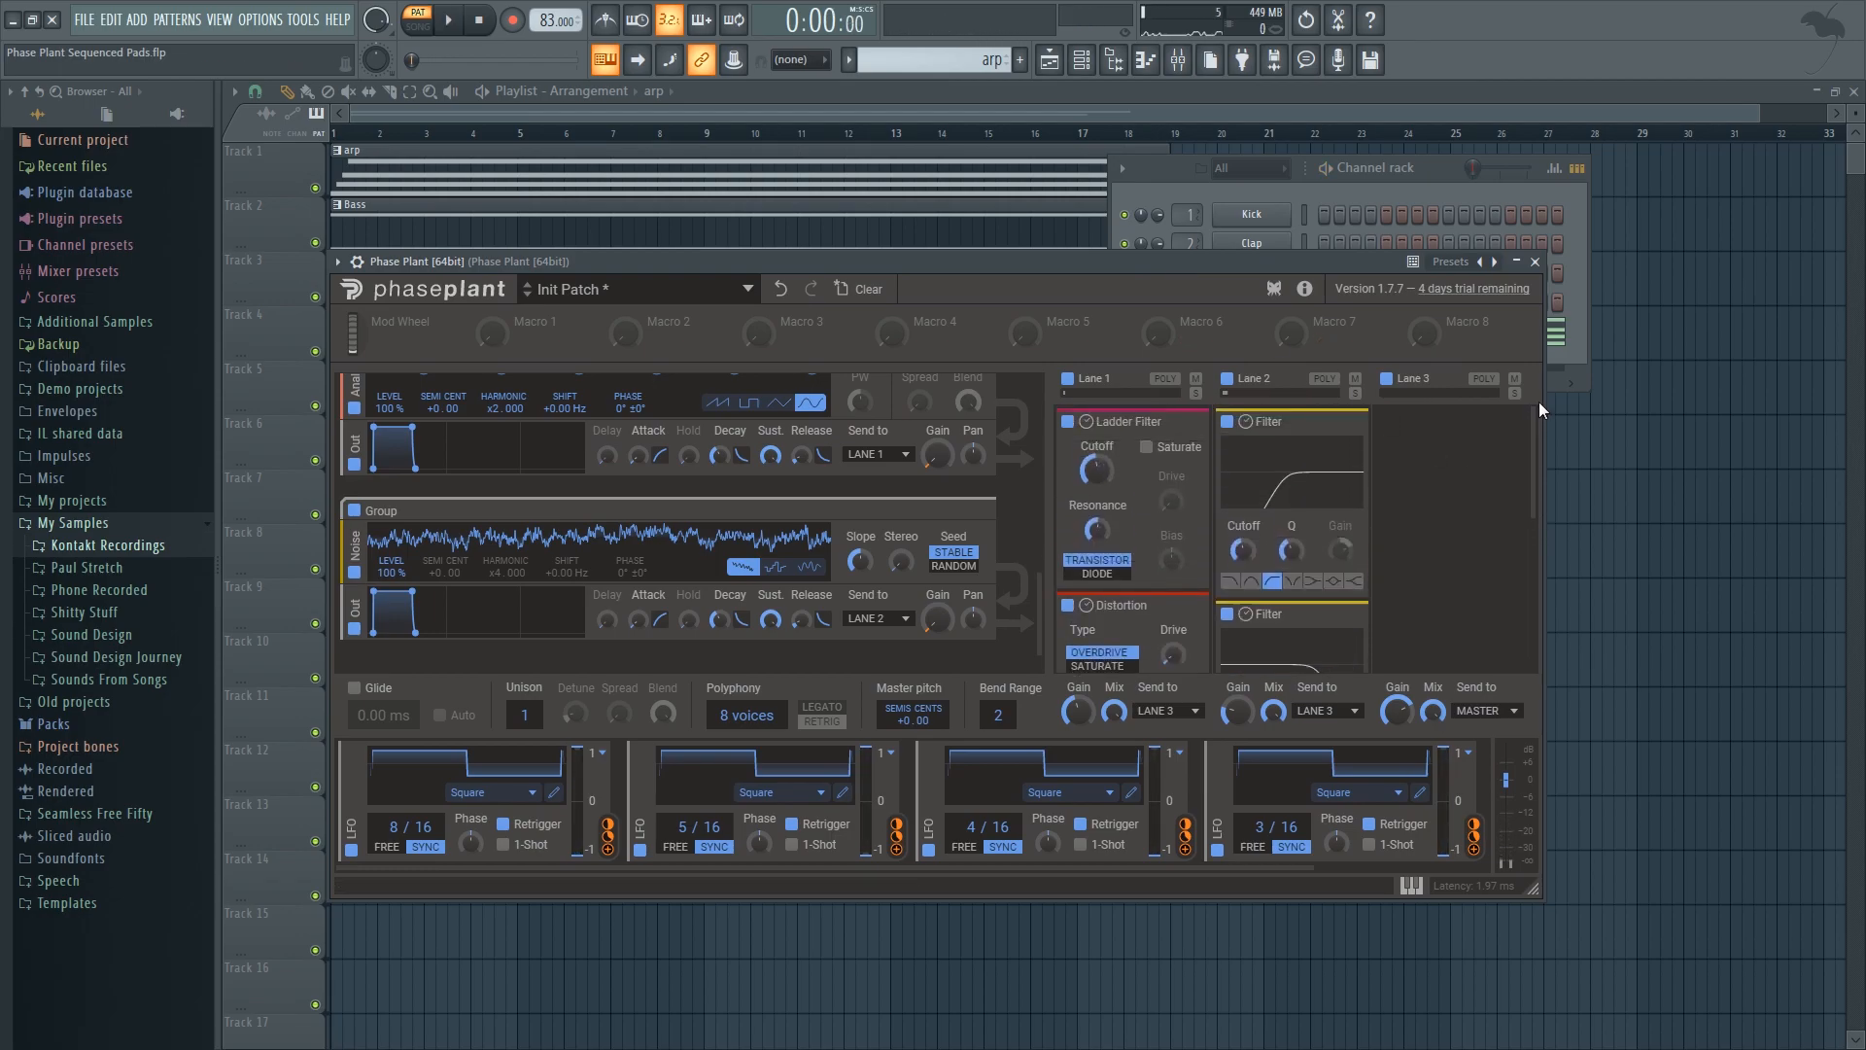
left_click(1477, 424)
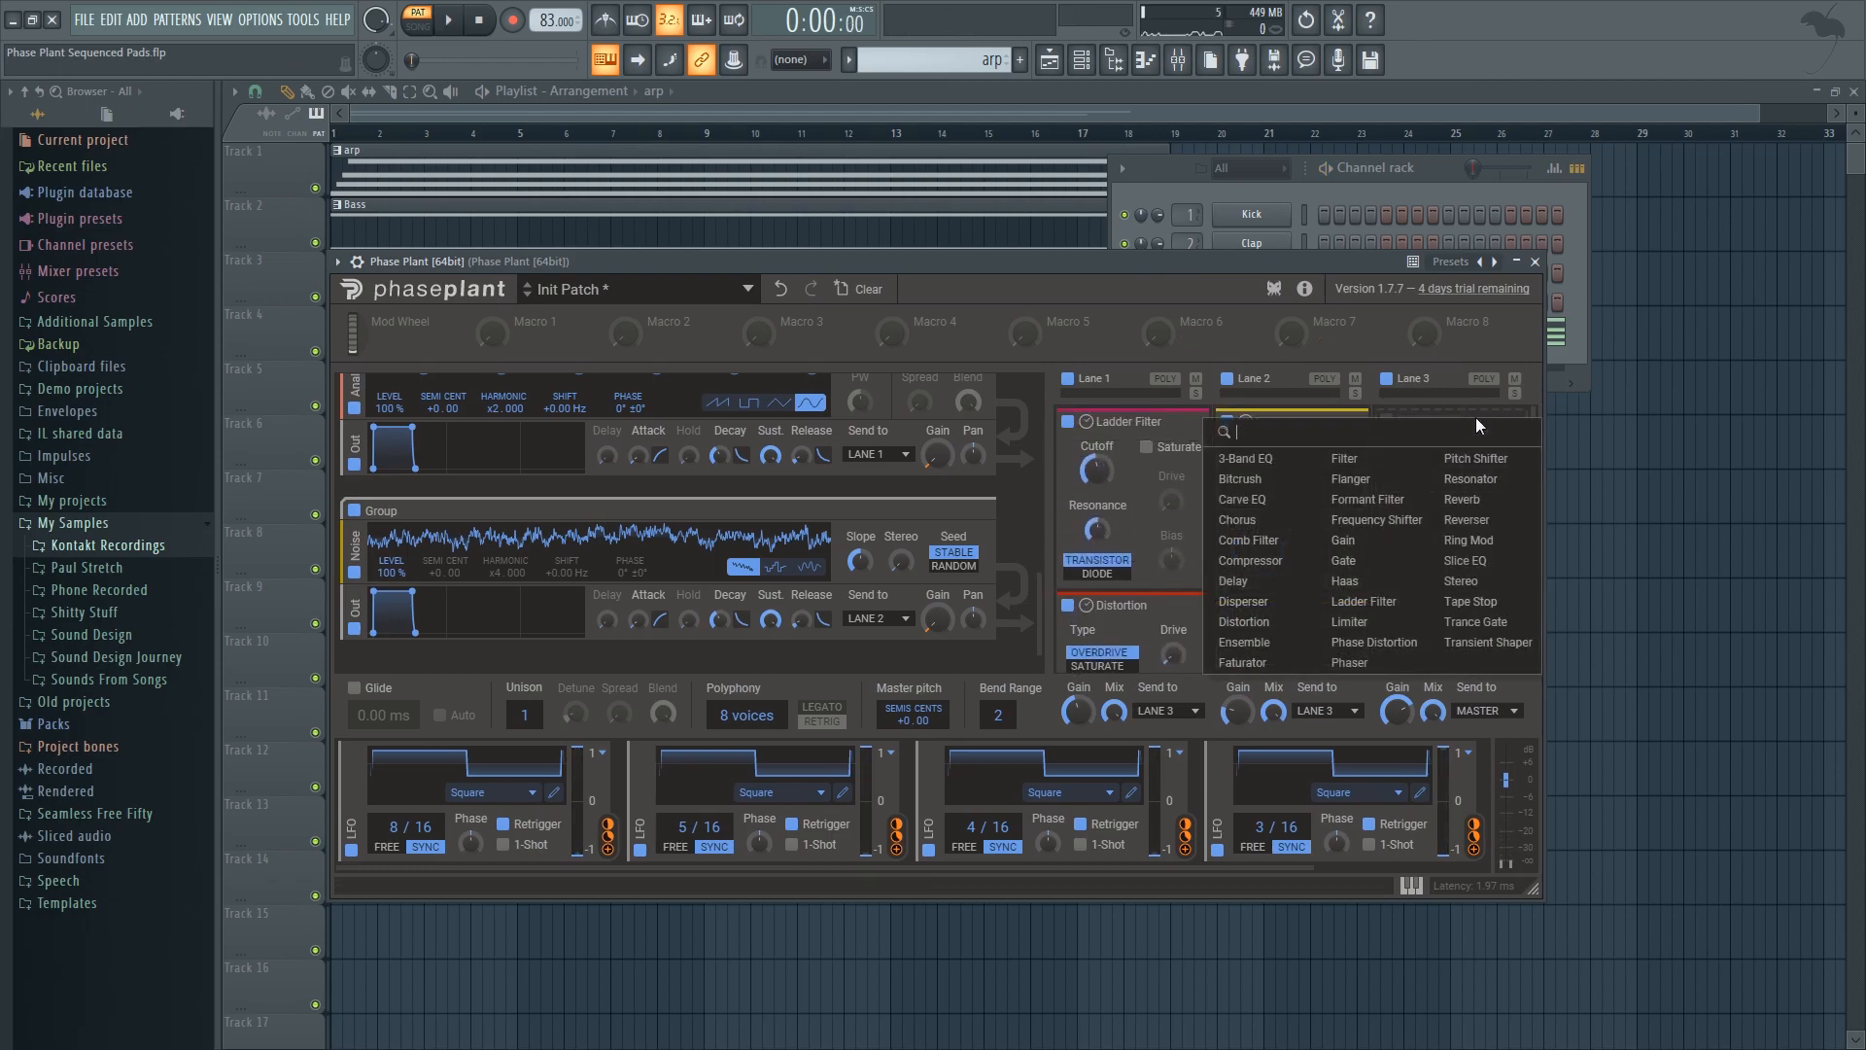
left_click(1271, 581)
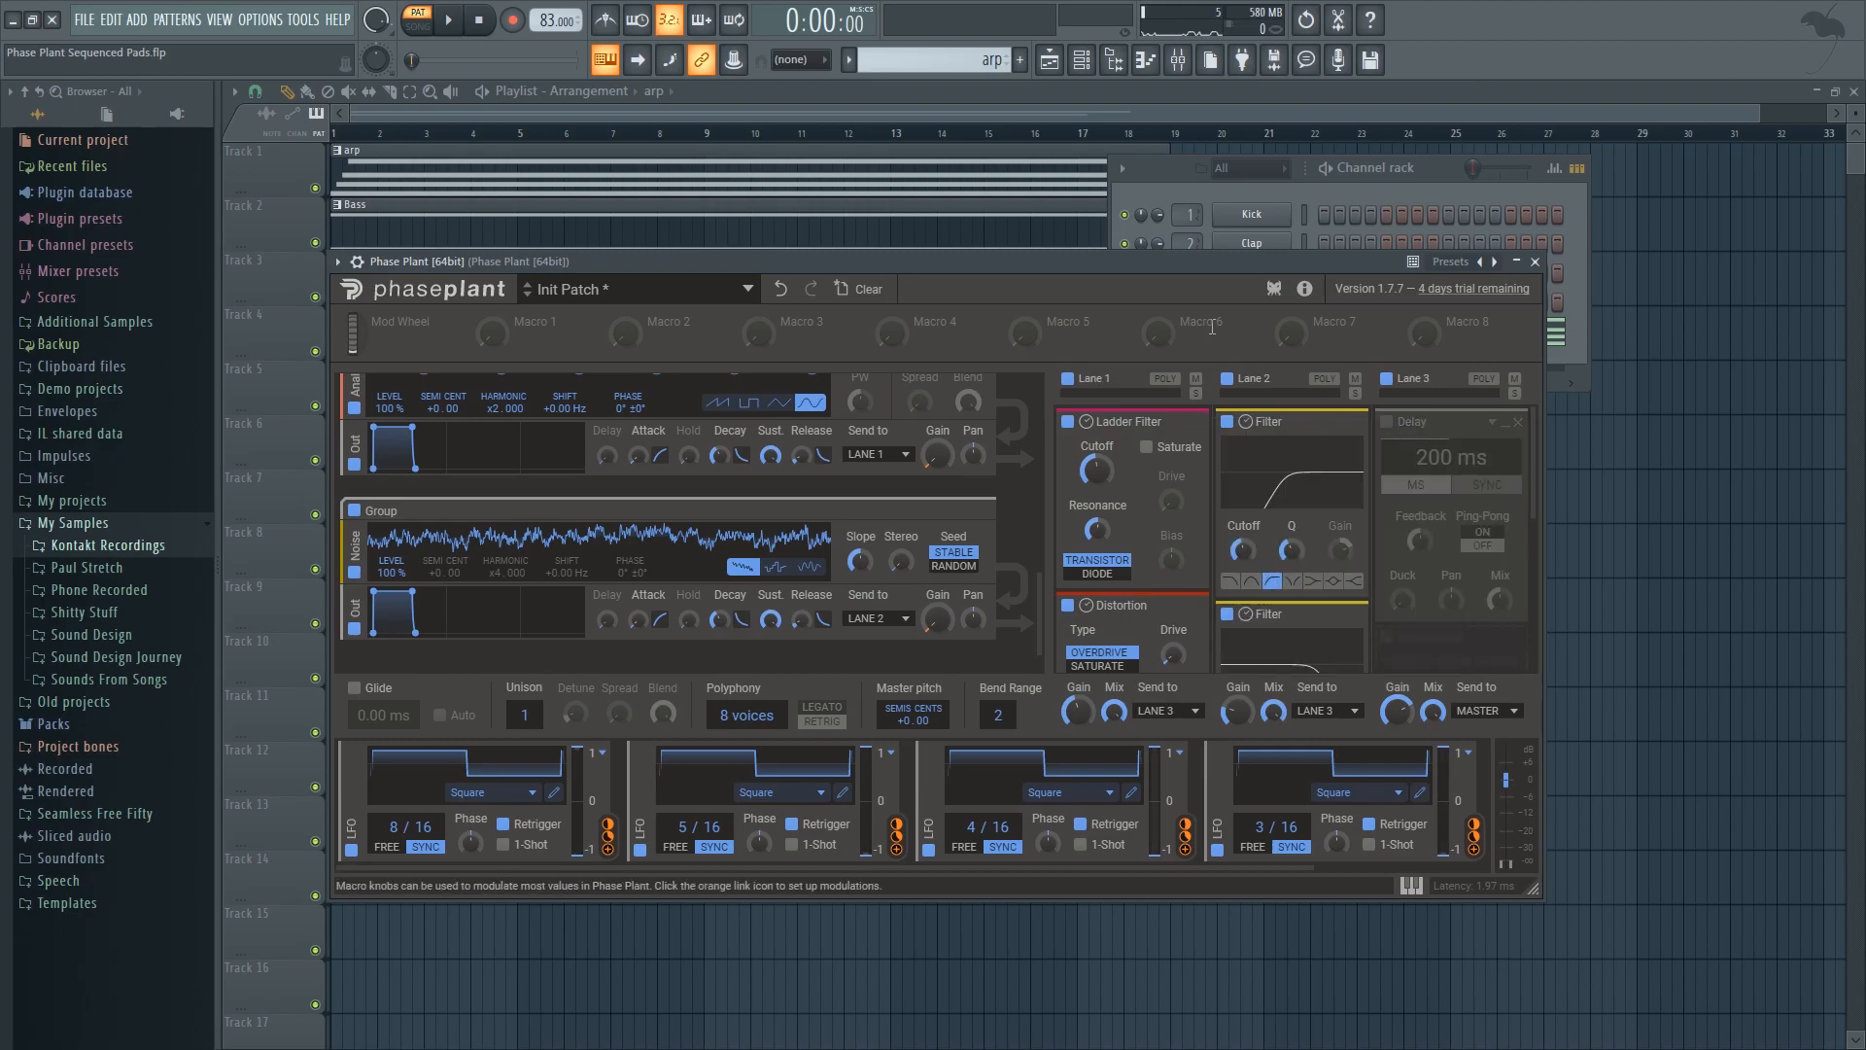
mouse_move(1153, 266)
left_mouse_down()
mouse_move(1122, 265)
mouse_move(1137, 269)
left_mouse_up()
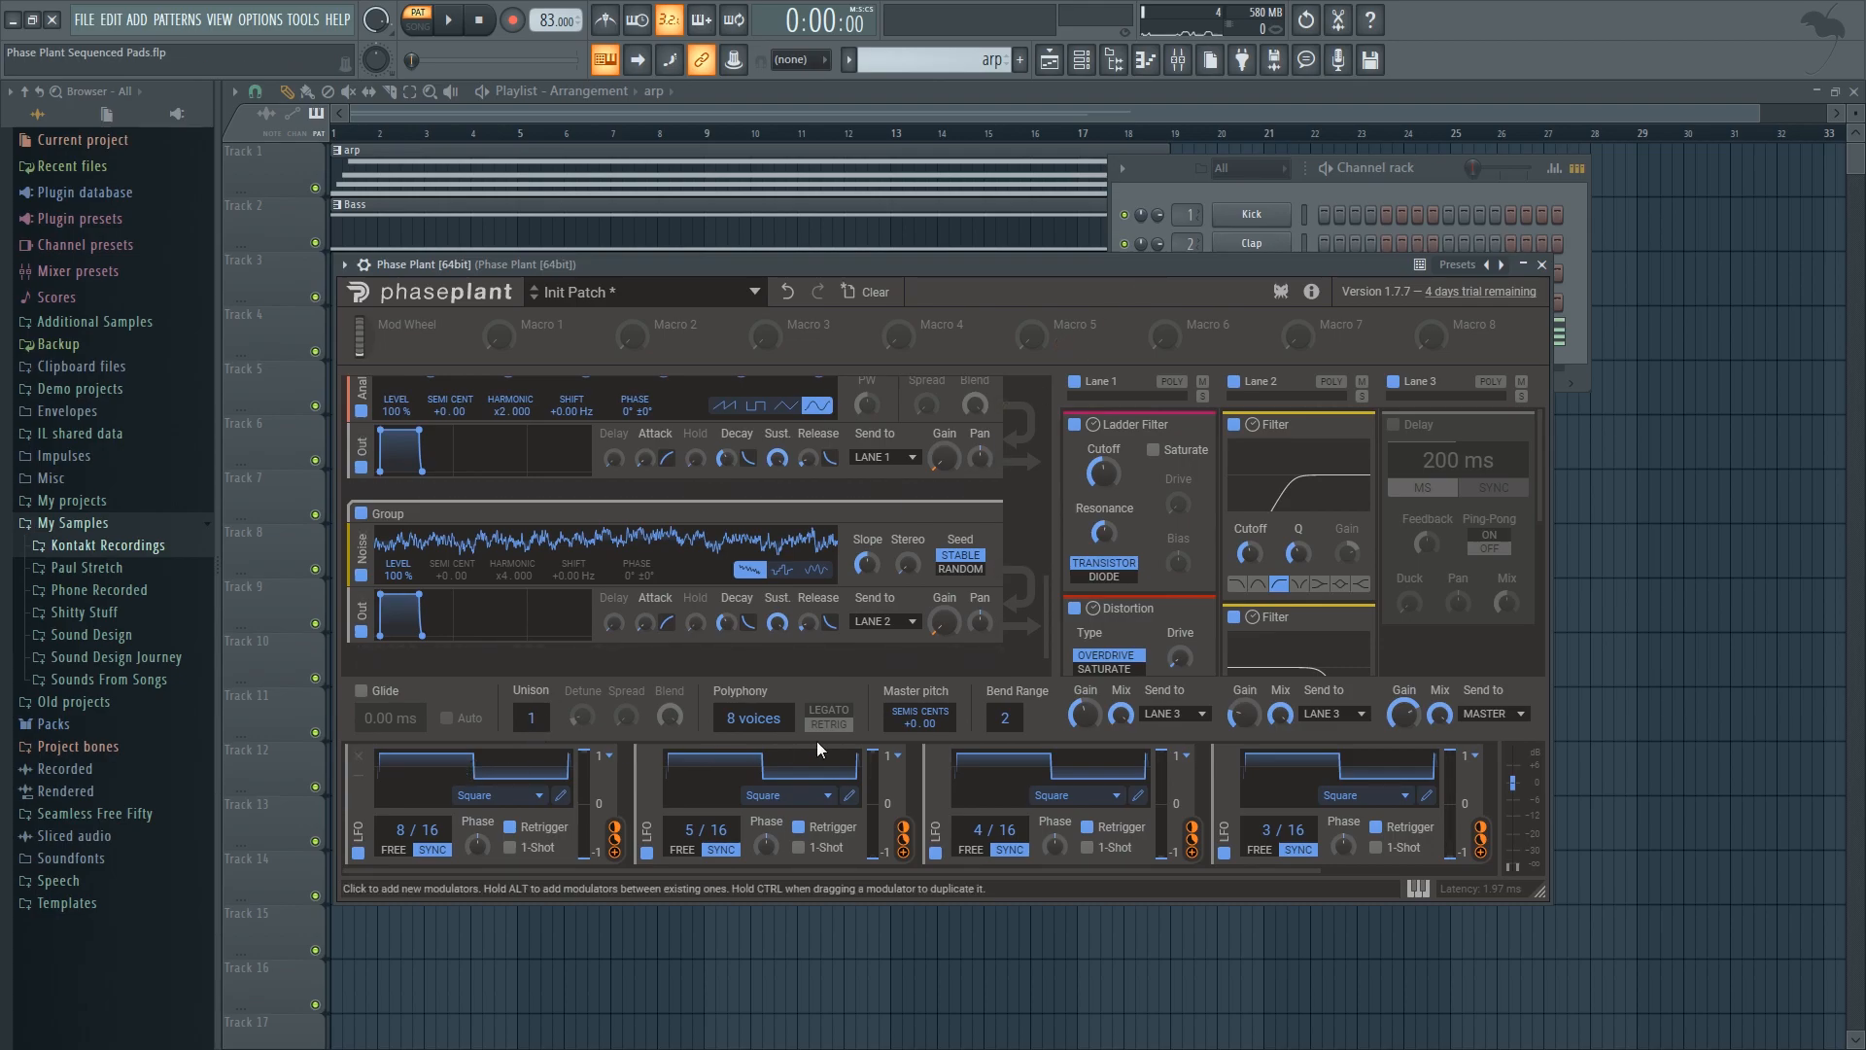
Step: Play the arp pattern with the Delay bypassed to hear the dry sound
left_click_drag(1166, 267, 1143, 275)
key("space")
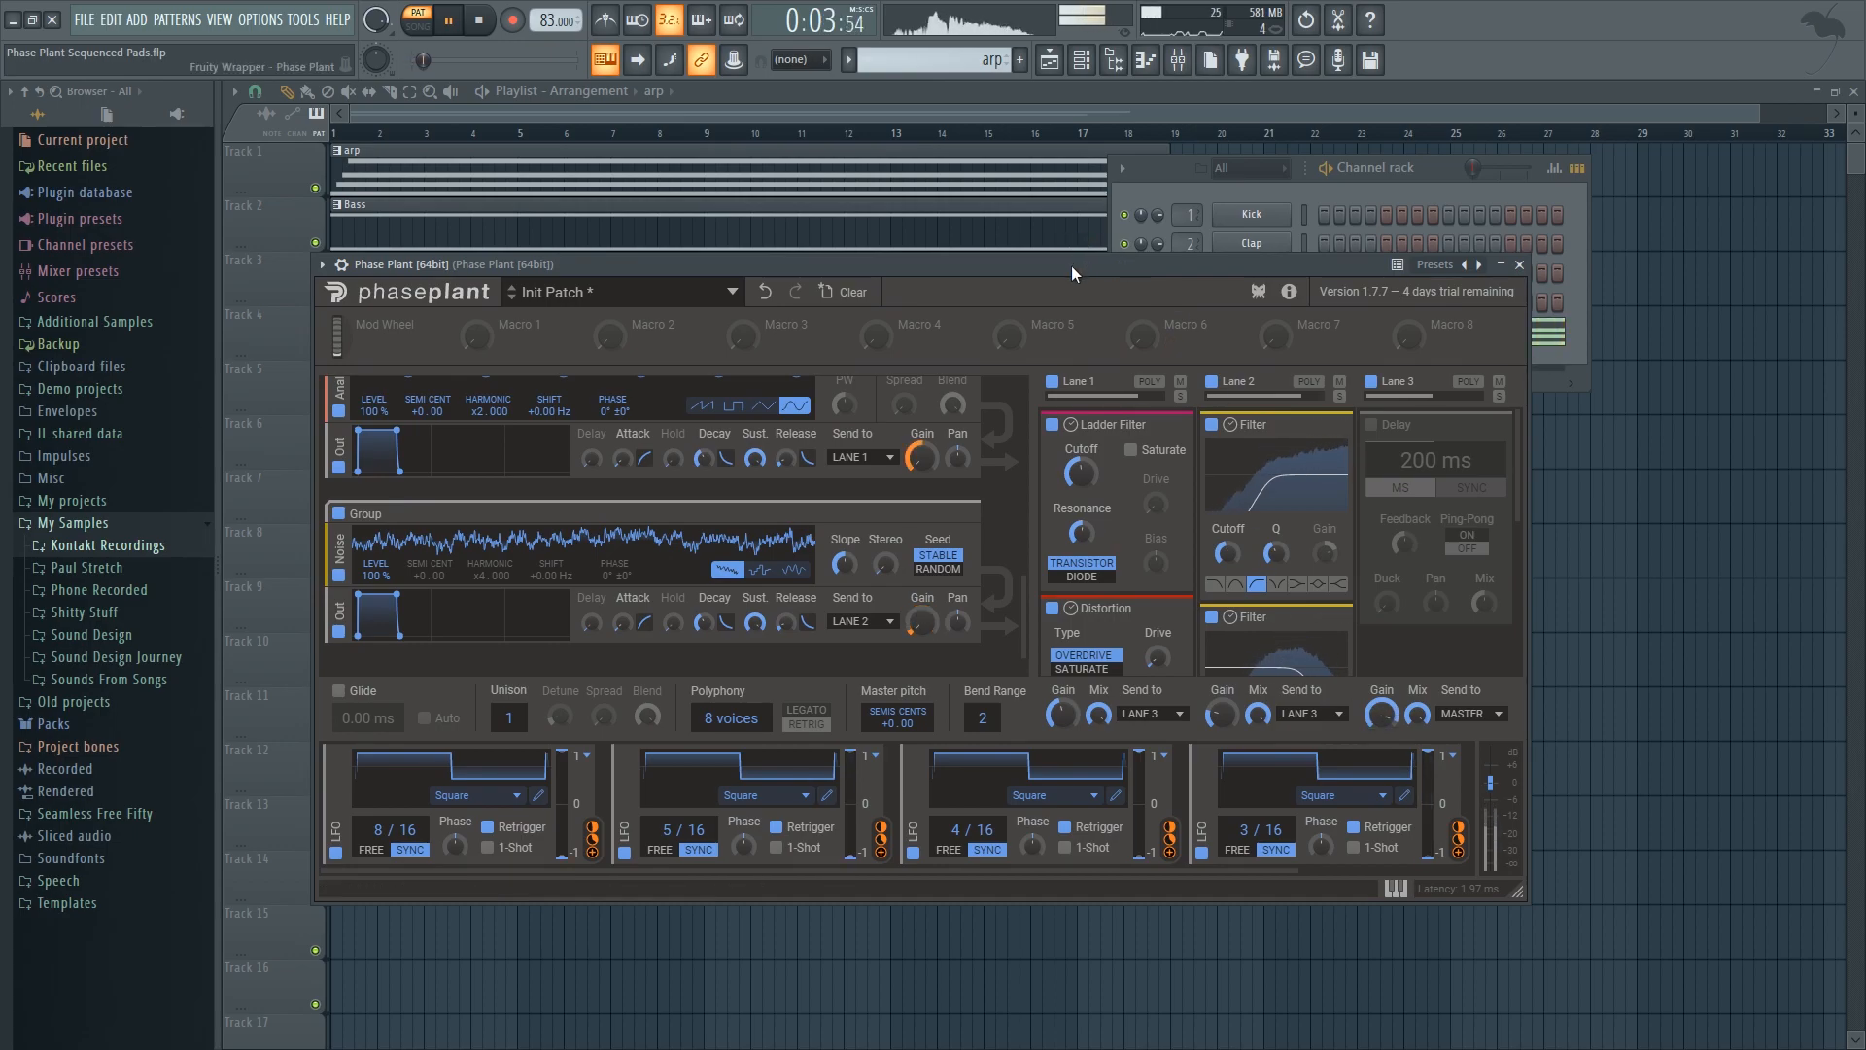
left_click_drag(1071, 265, 1057, 271)
key("space")
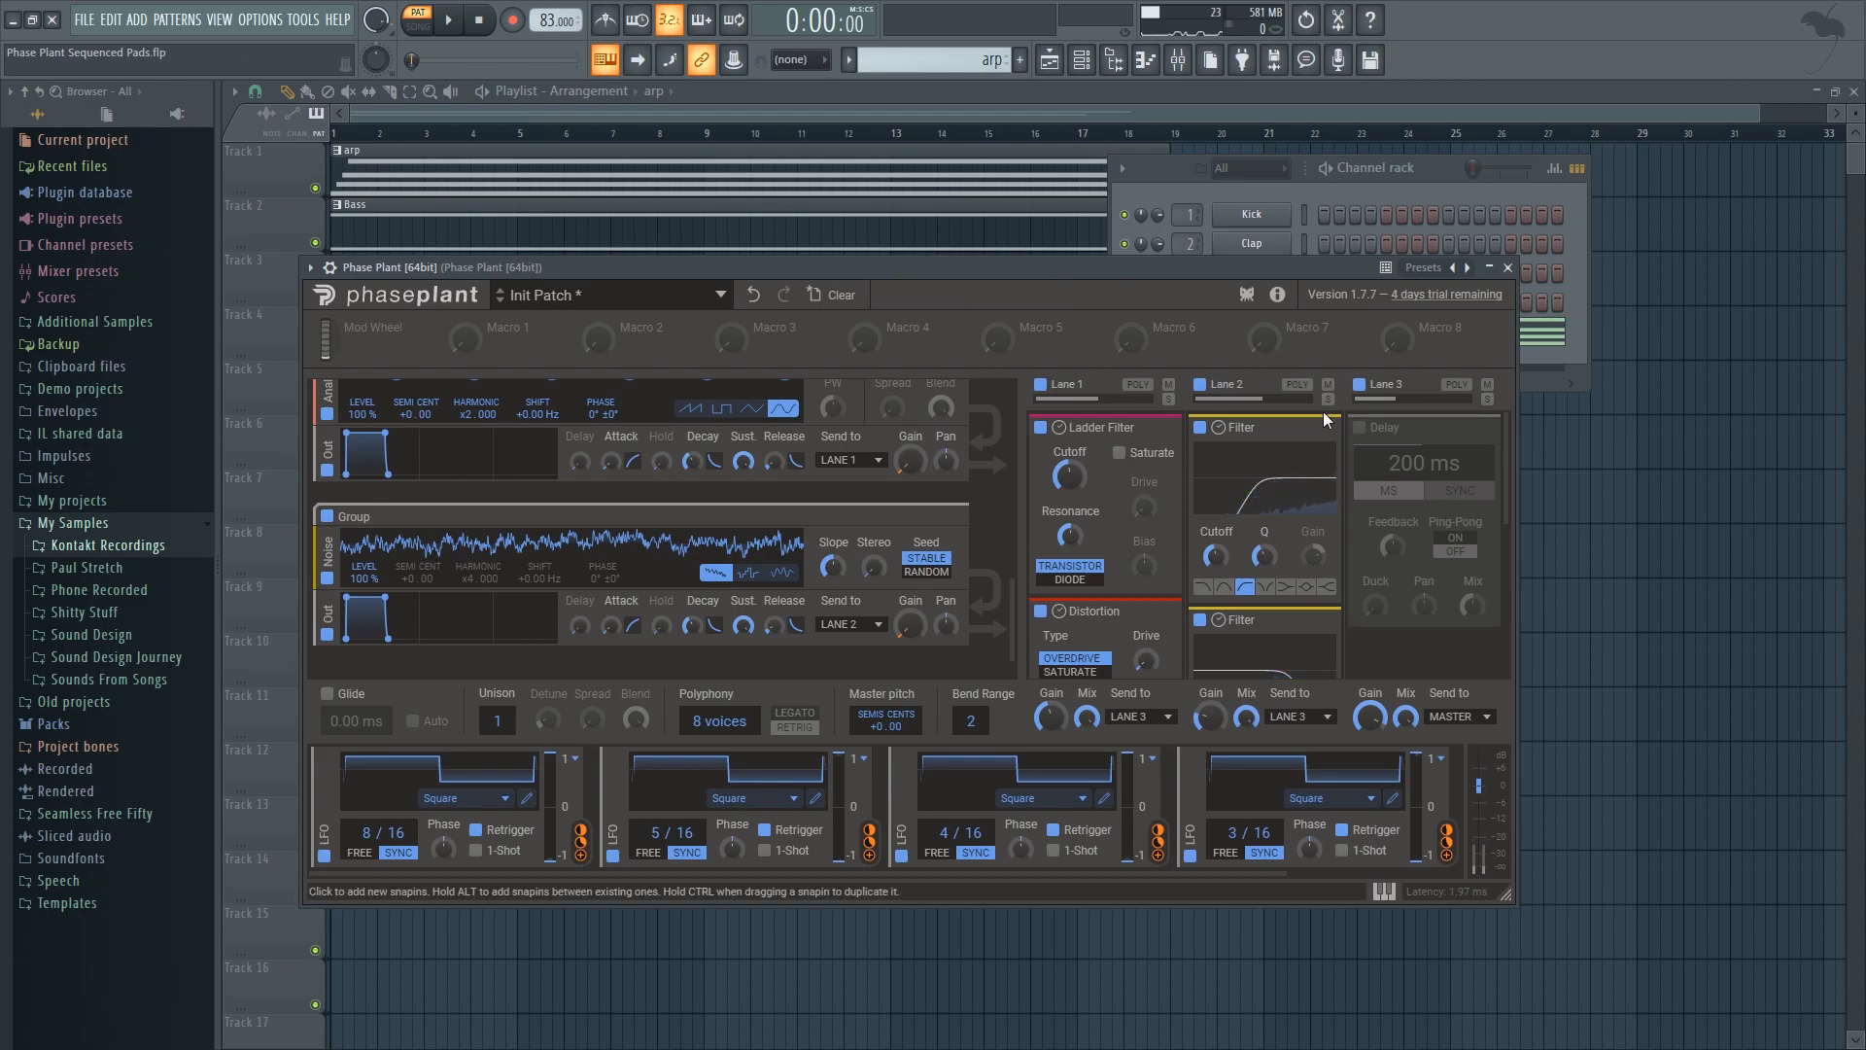
Step: Enable the Delay in Lane 3, sync its time at 4/16 and turn Ping-Pong on
left_click(1359, 428)
left_click(1460, 491)
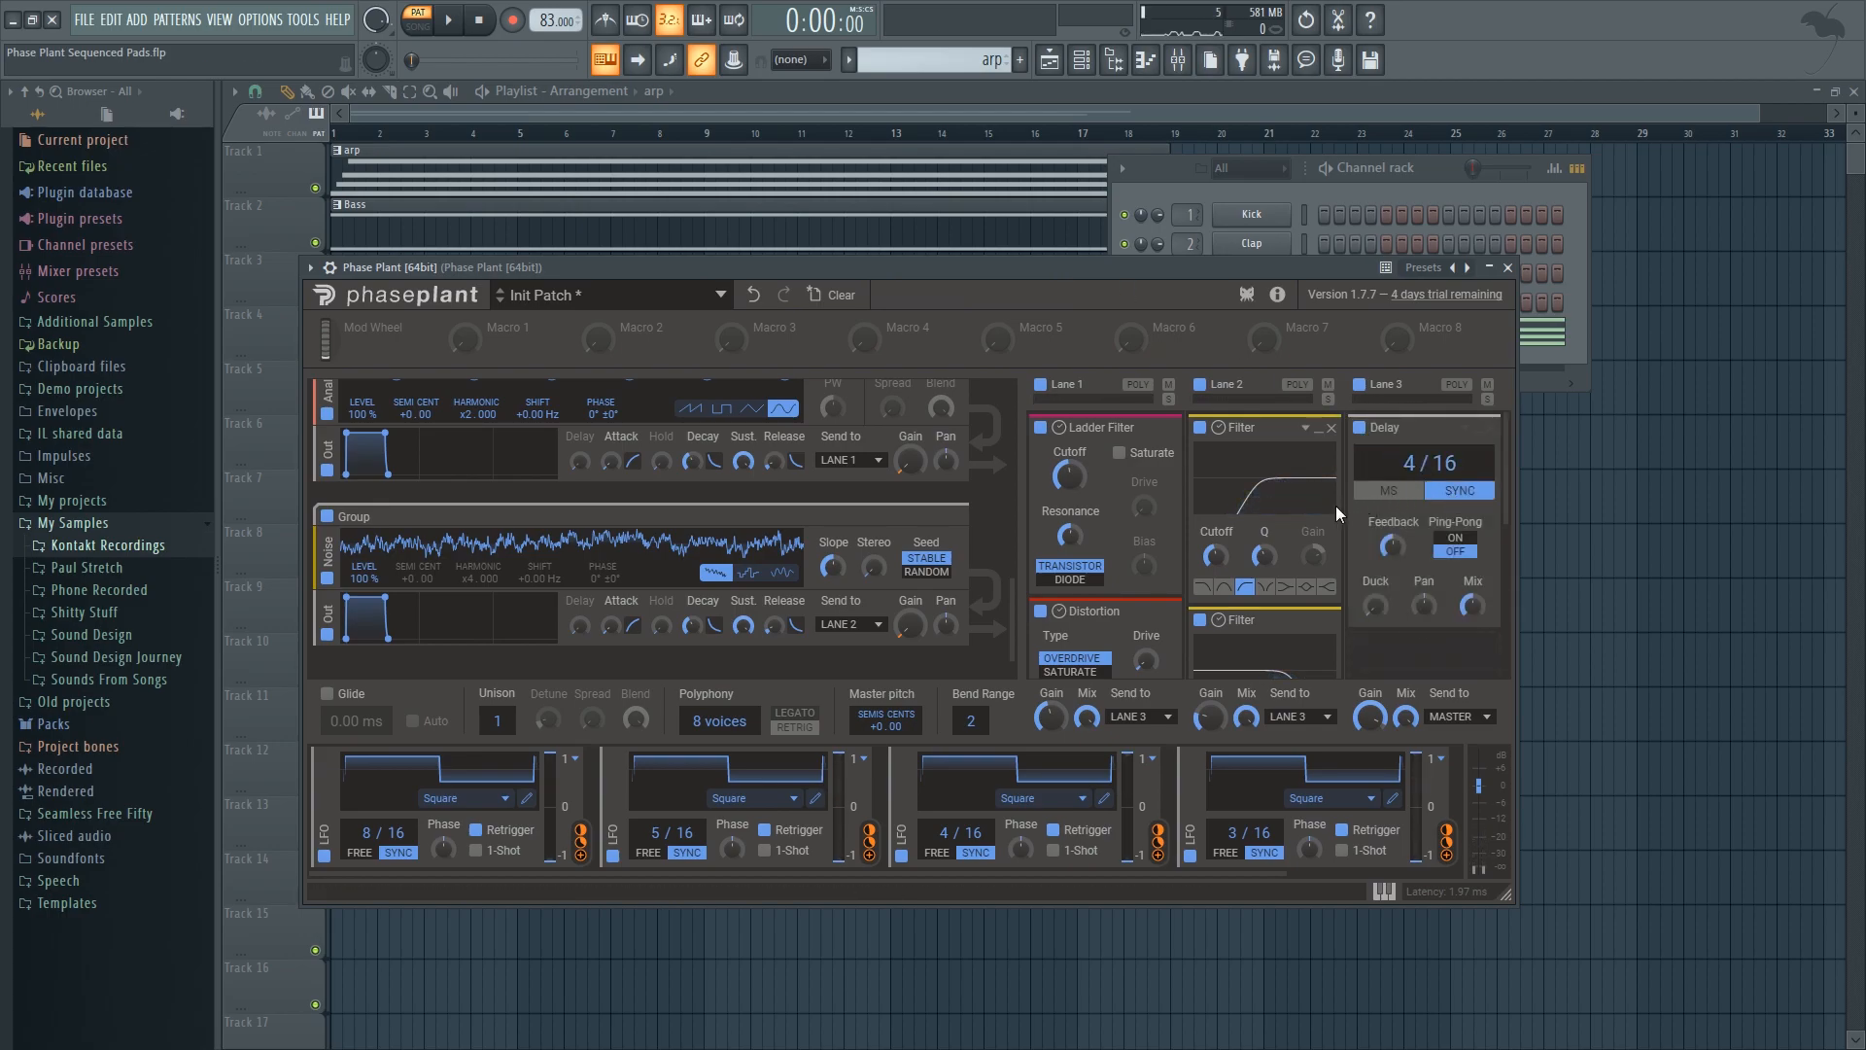
left_click_drag(1202, 267, 1190, 268)
left_click(1453, 539)
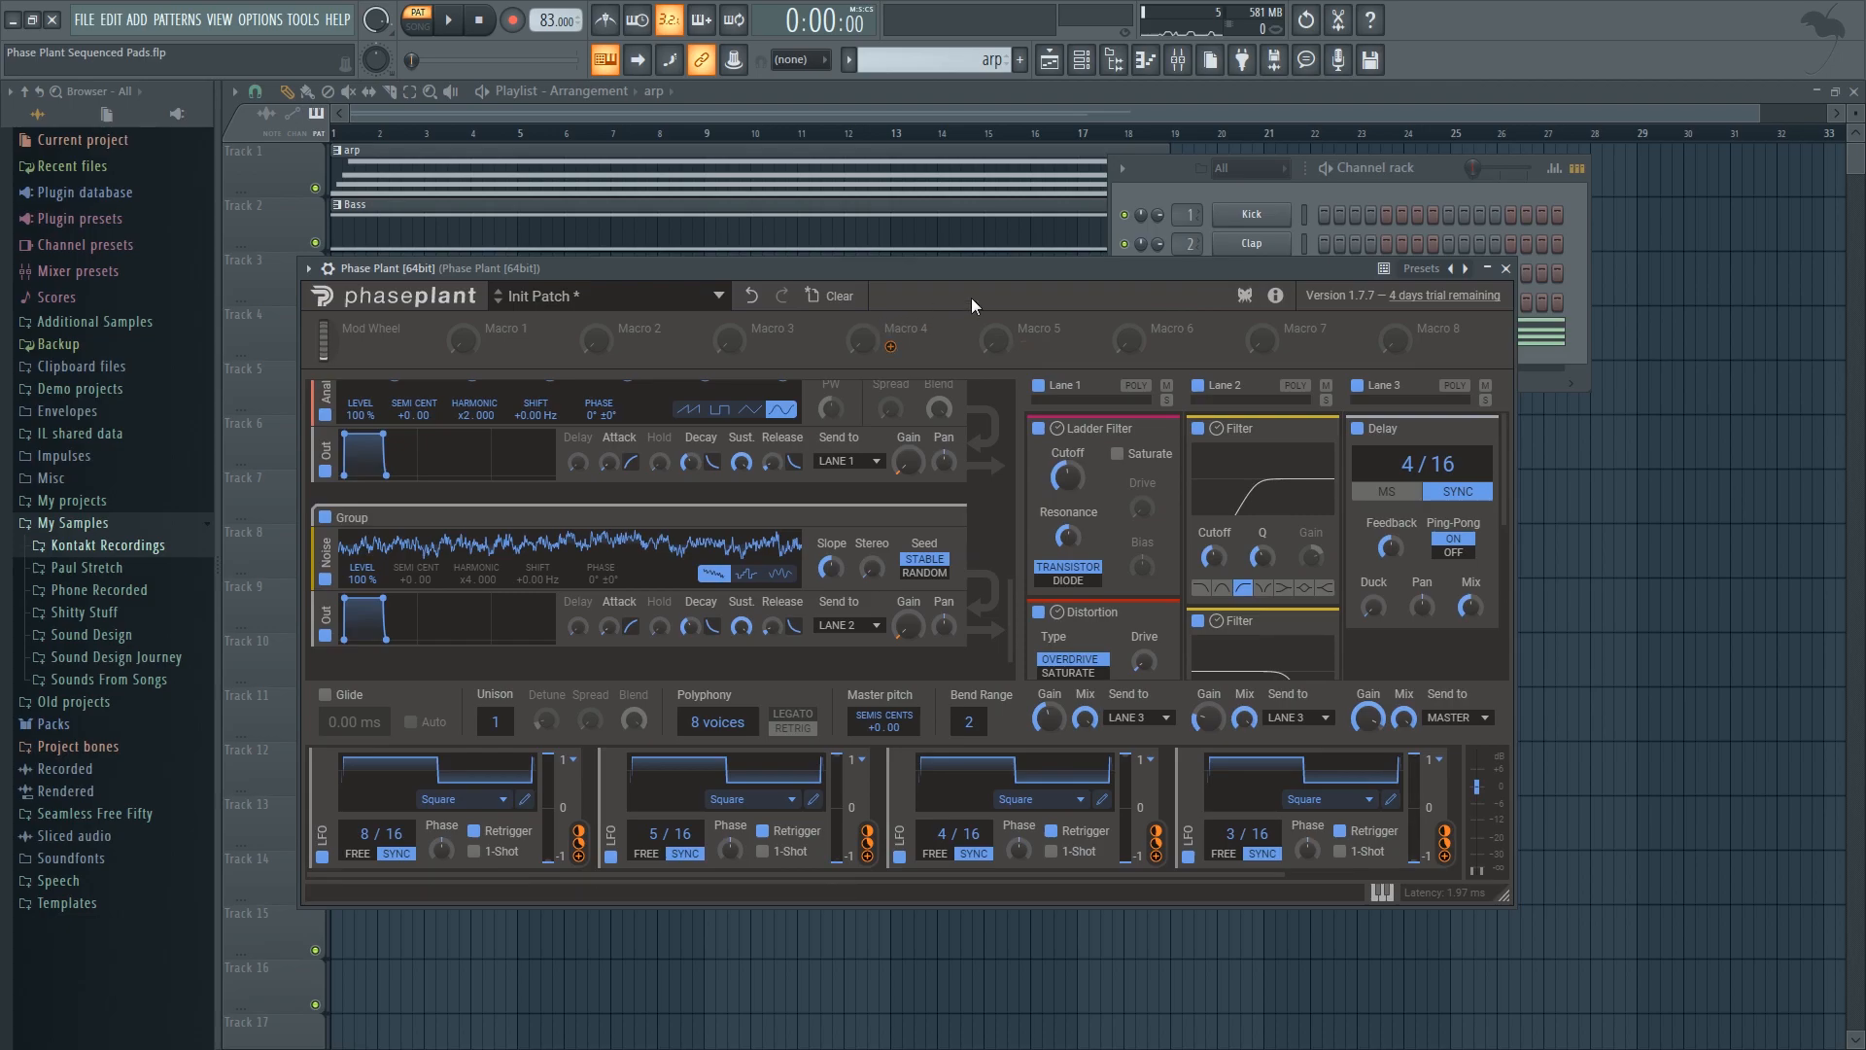
Step: Adjust Lane 3's gain while playing the arp pattern through the synced Delay
left_click_drag(1151, 276, 1134, 281)
key("space")
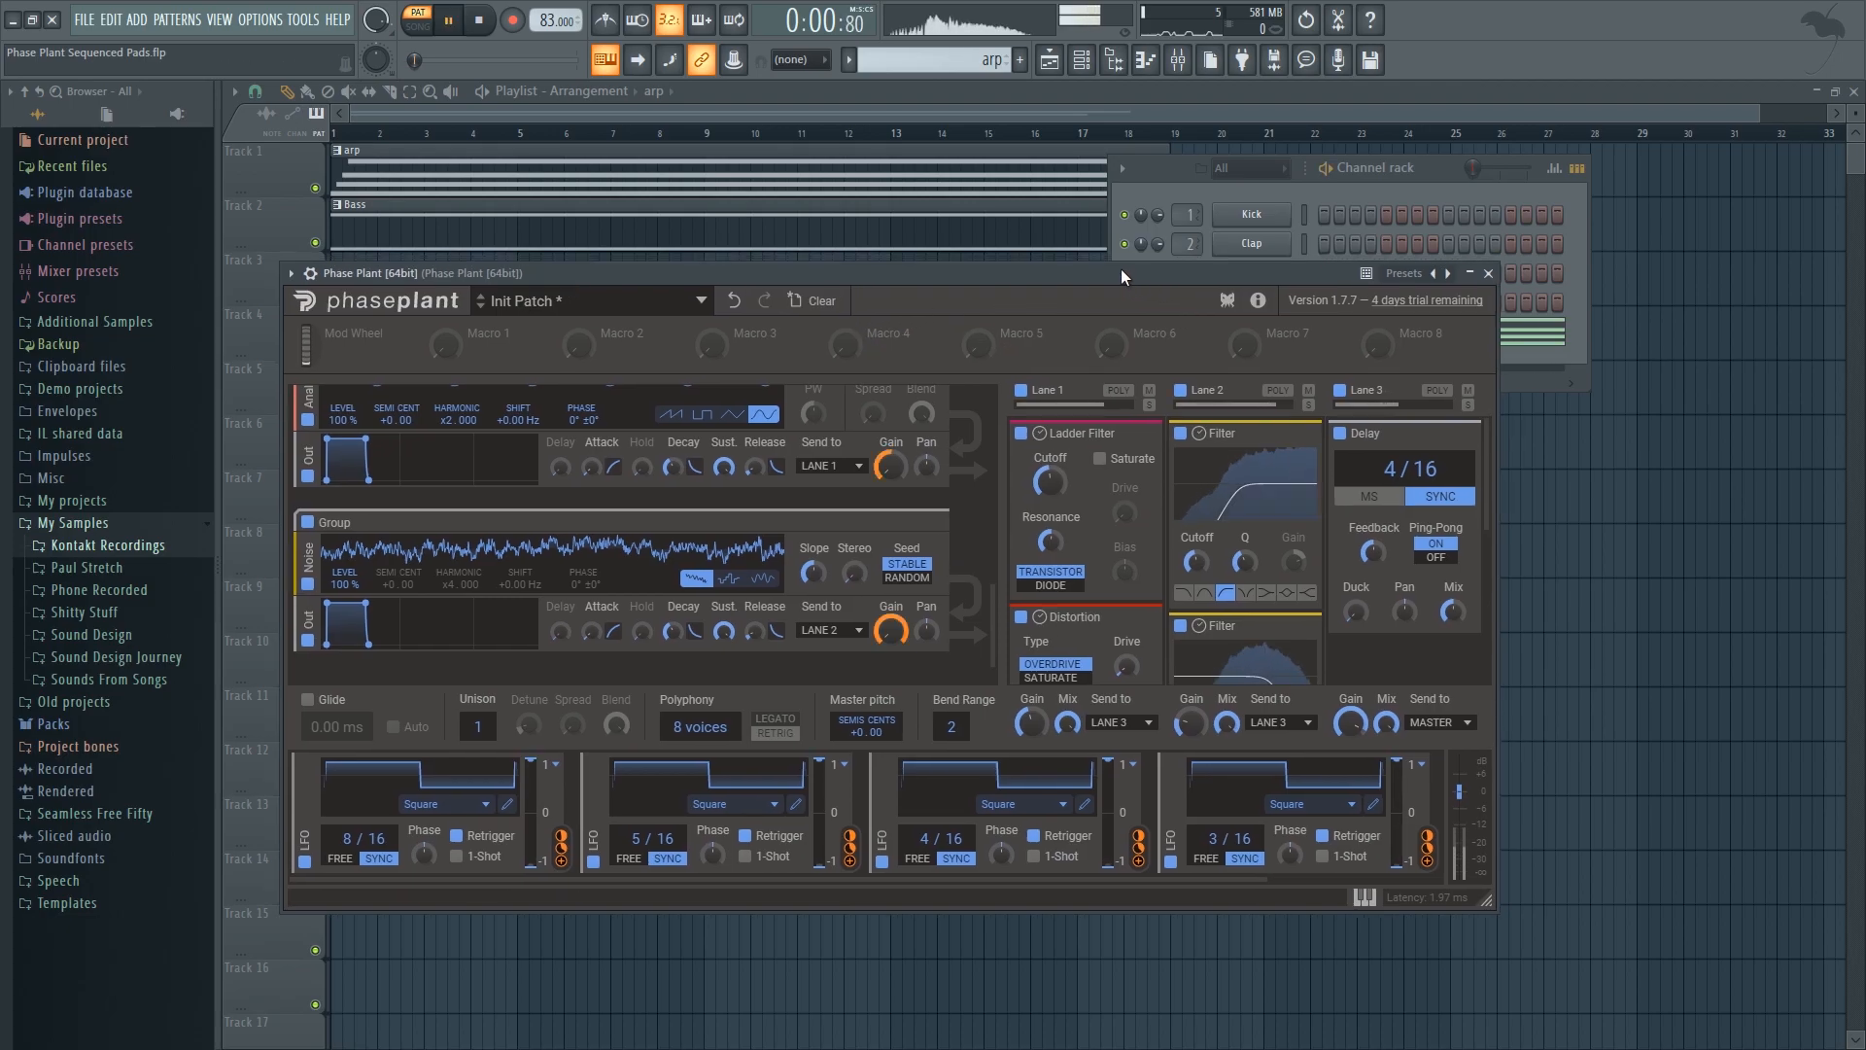
left_click_drag(1349, 727, 1349, 714)
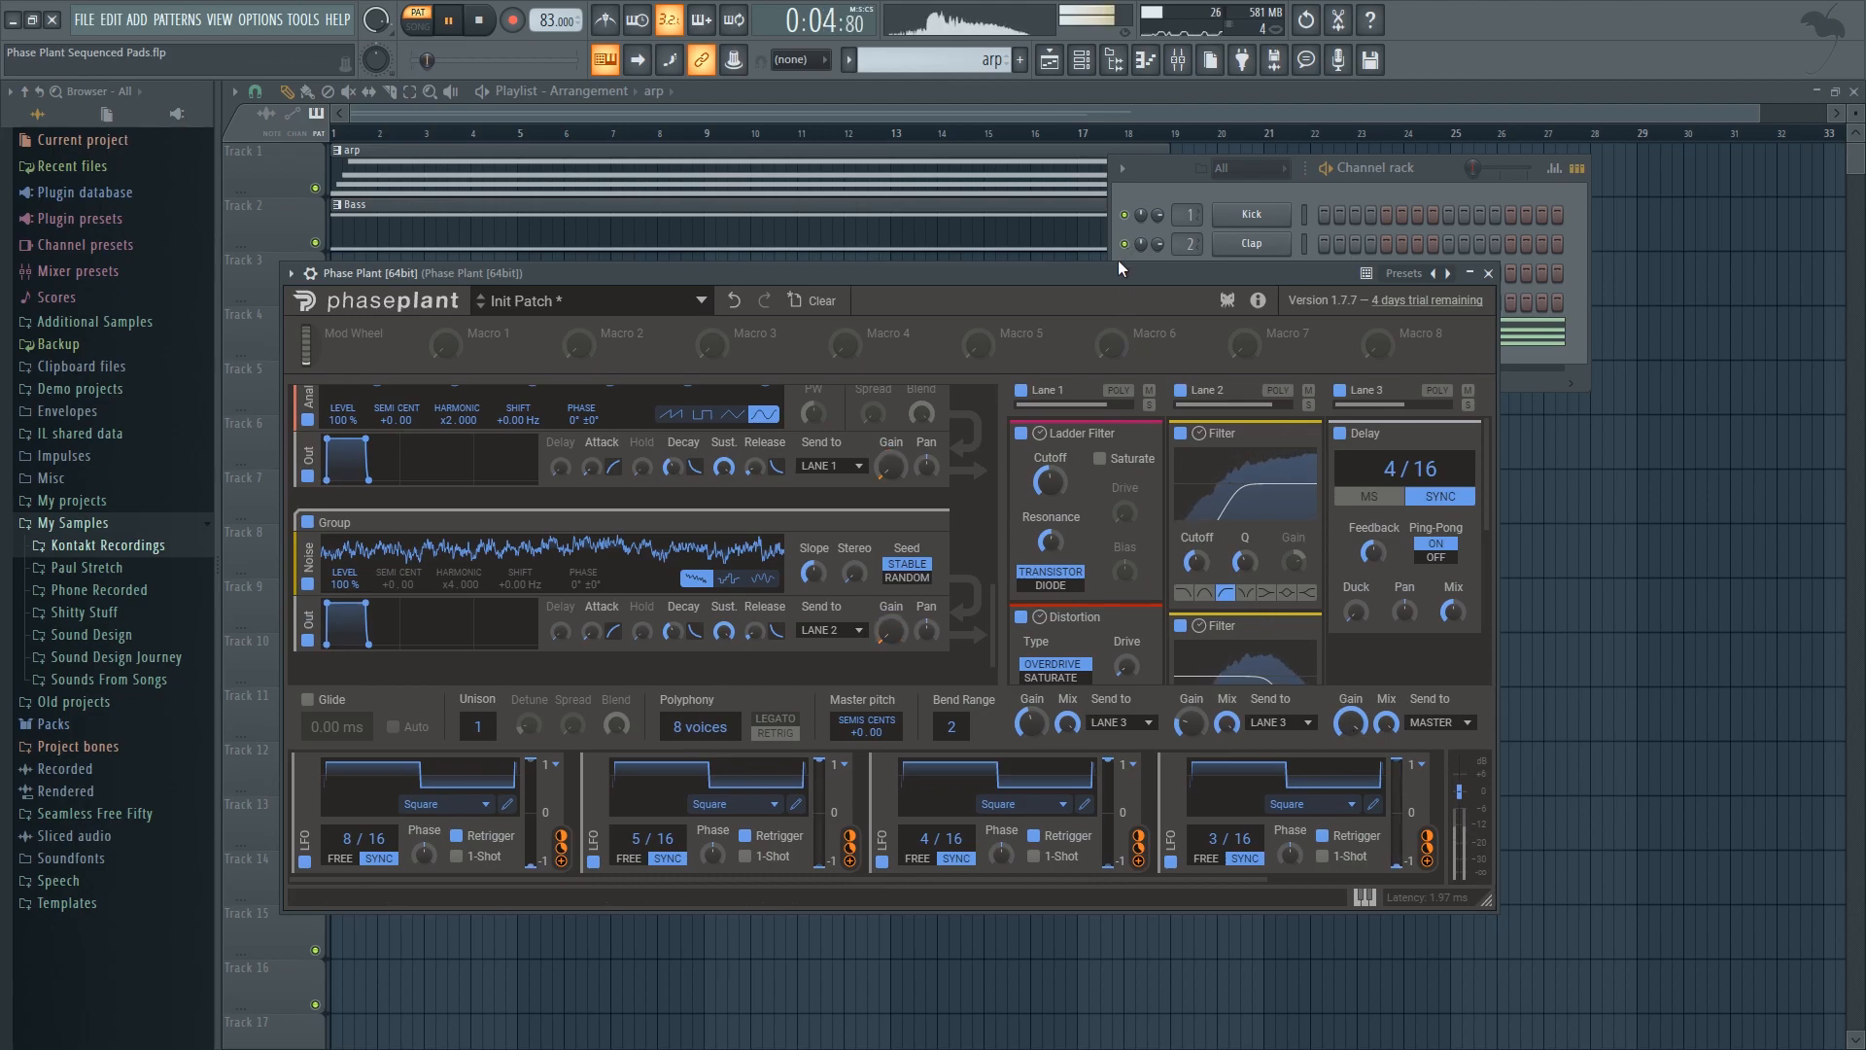
left_click_drag(1108, 269, 1104, 270)
key("space")
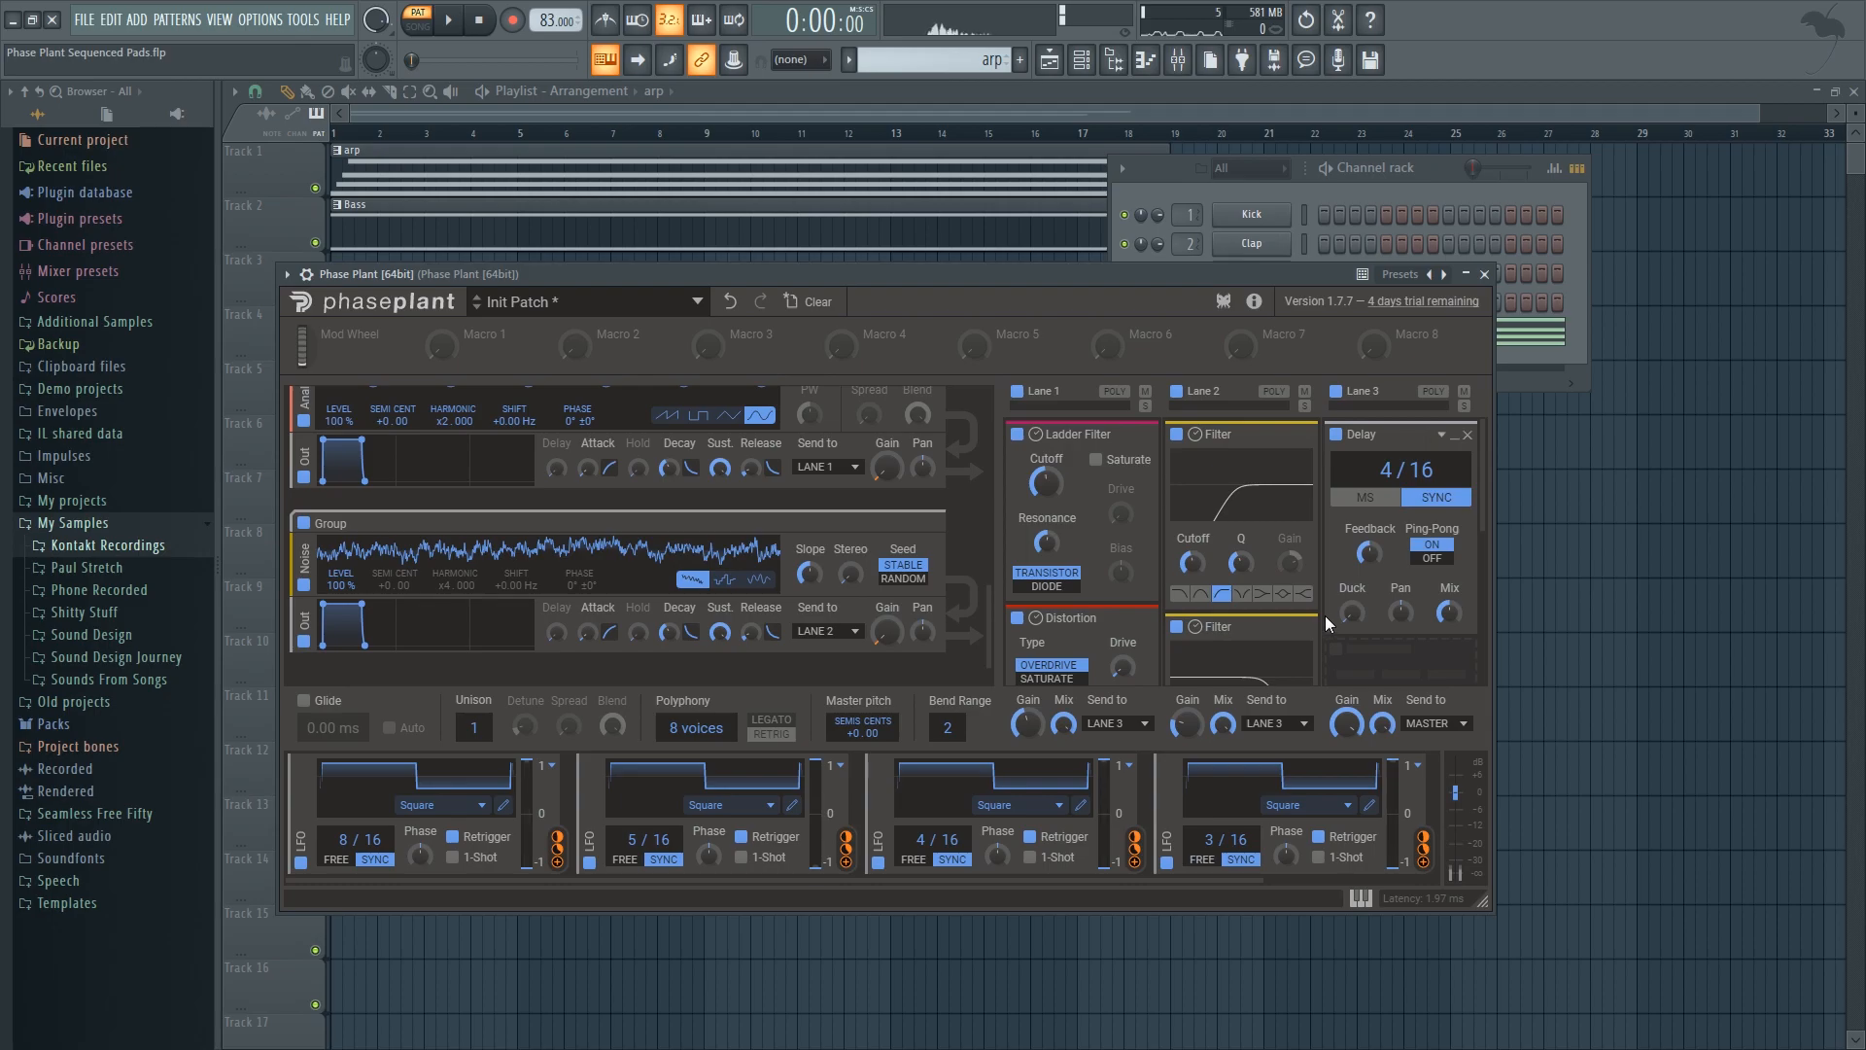
Step: Add a Reverb below the Delay in Lane 3 and adjust its dampening, decay and mix
left_click_drag(1482, 483, 1478, 516)
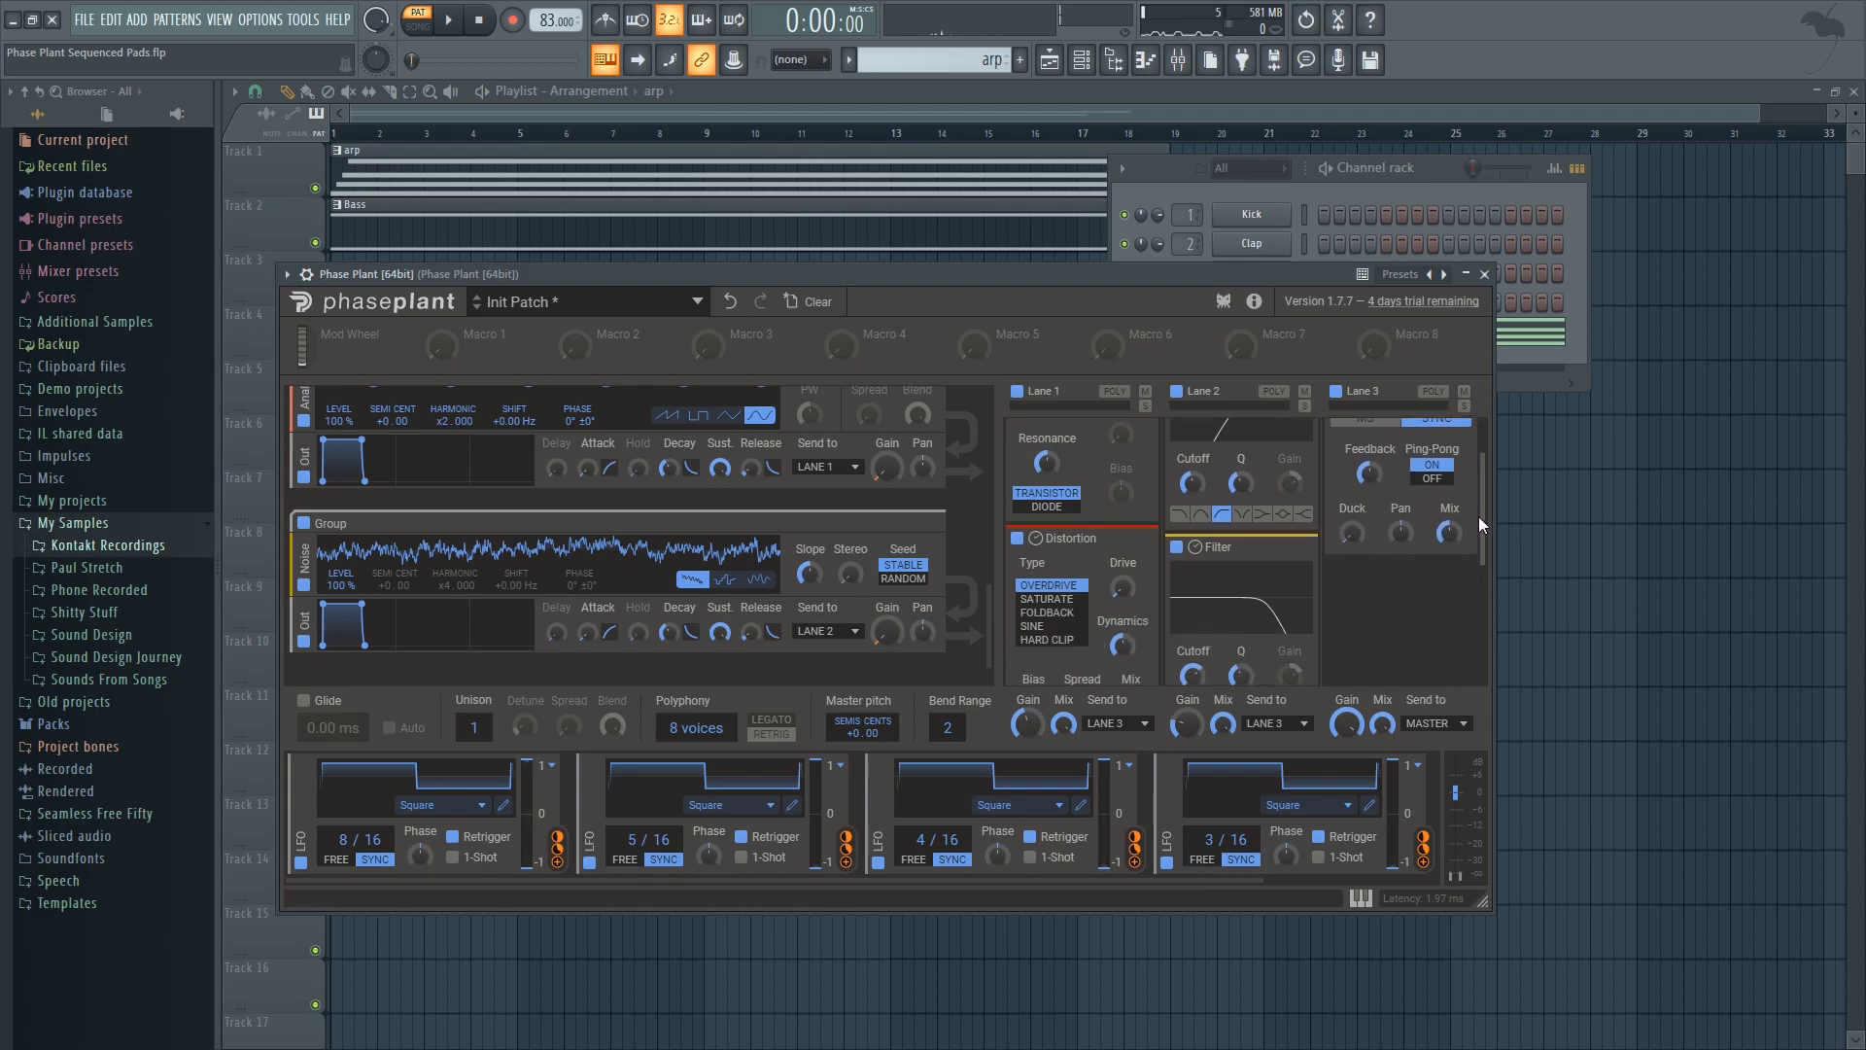
left_click(1428, 590)
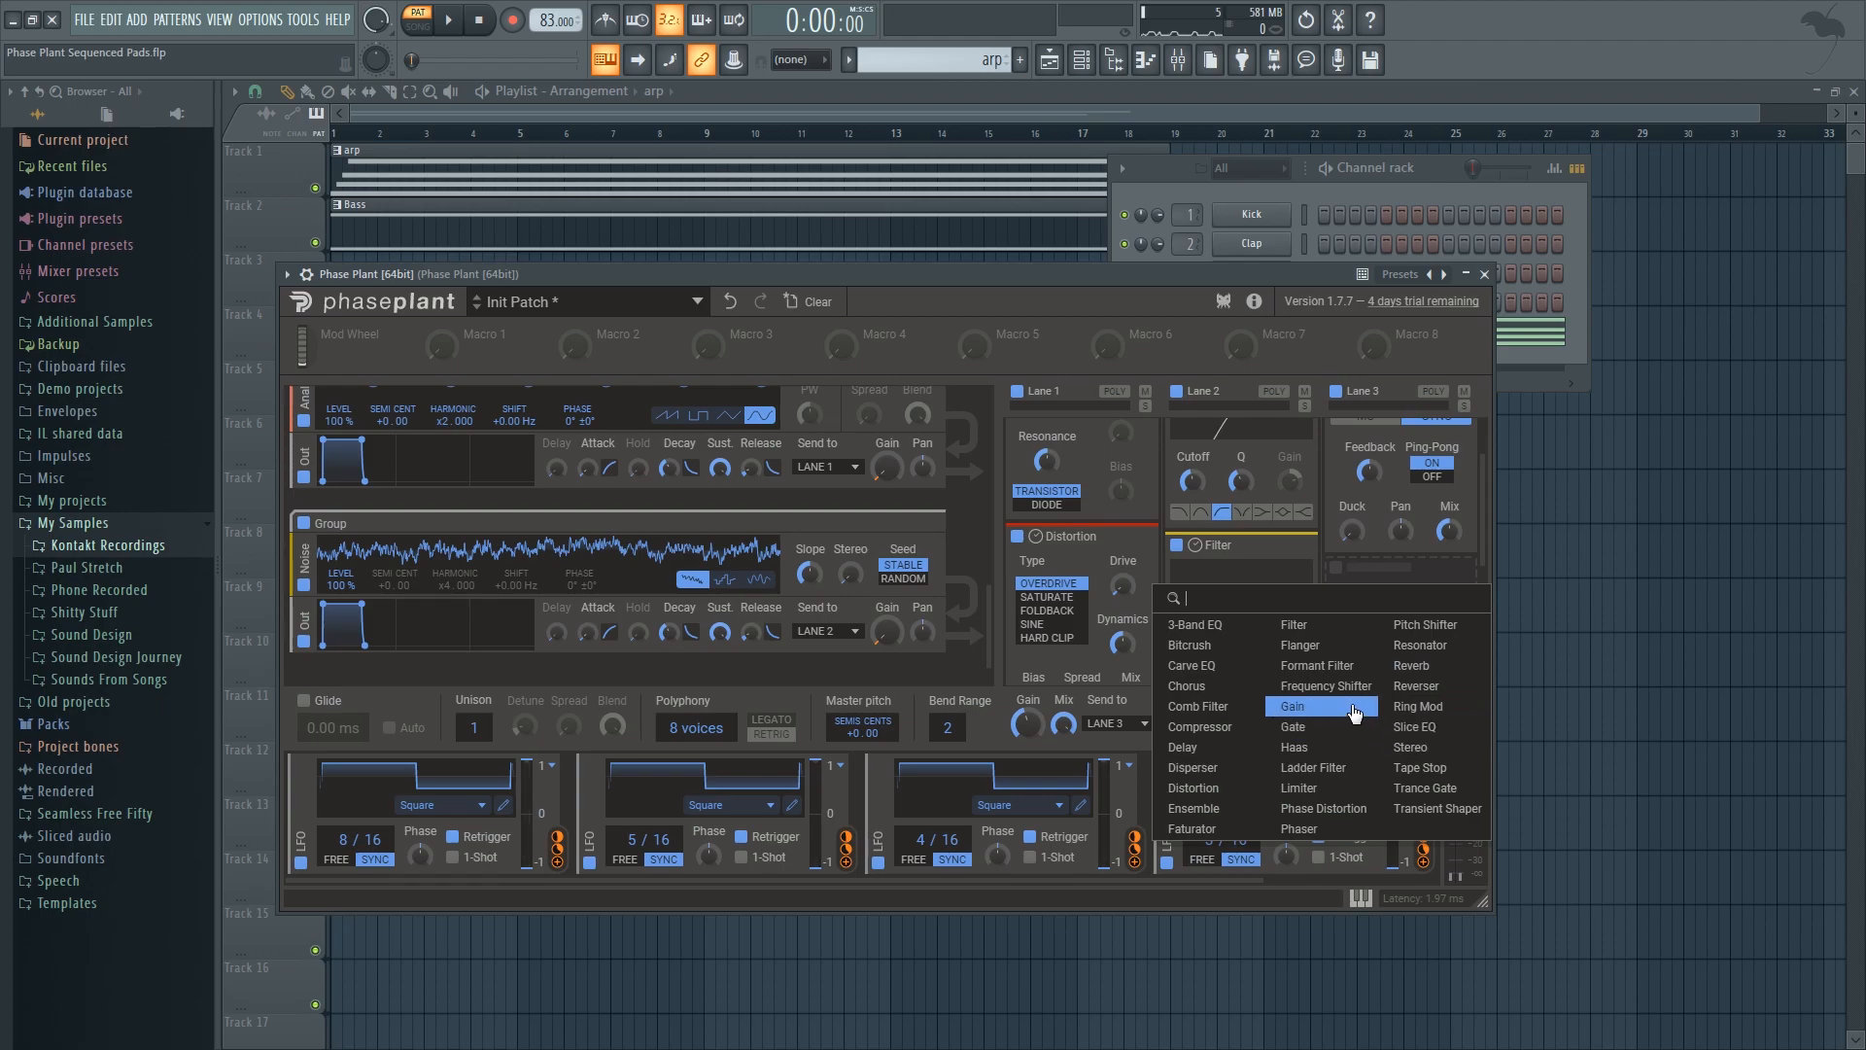
left_click(1412, 669)
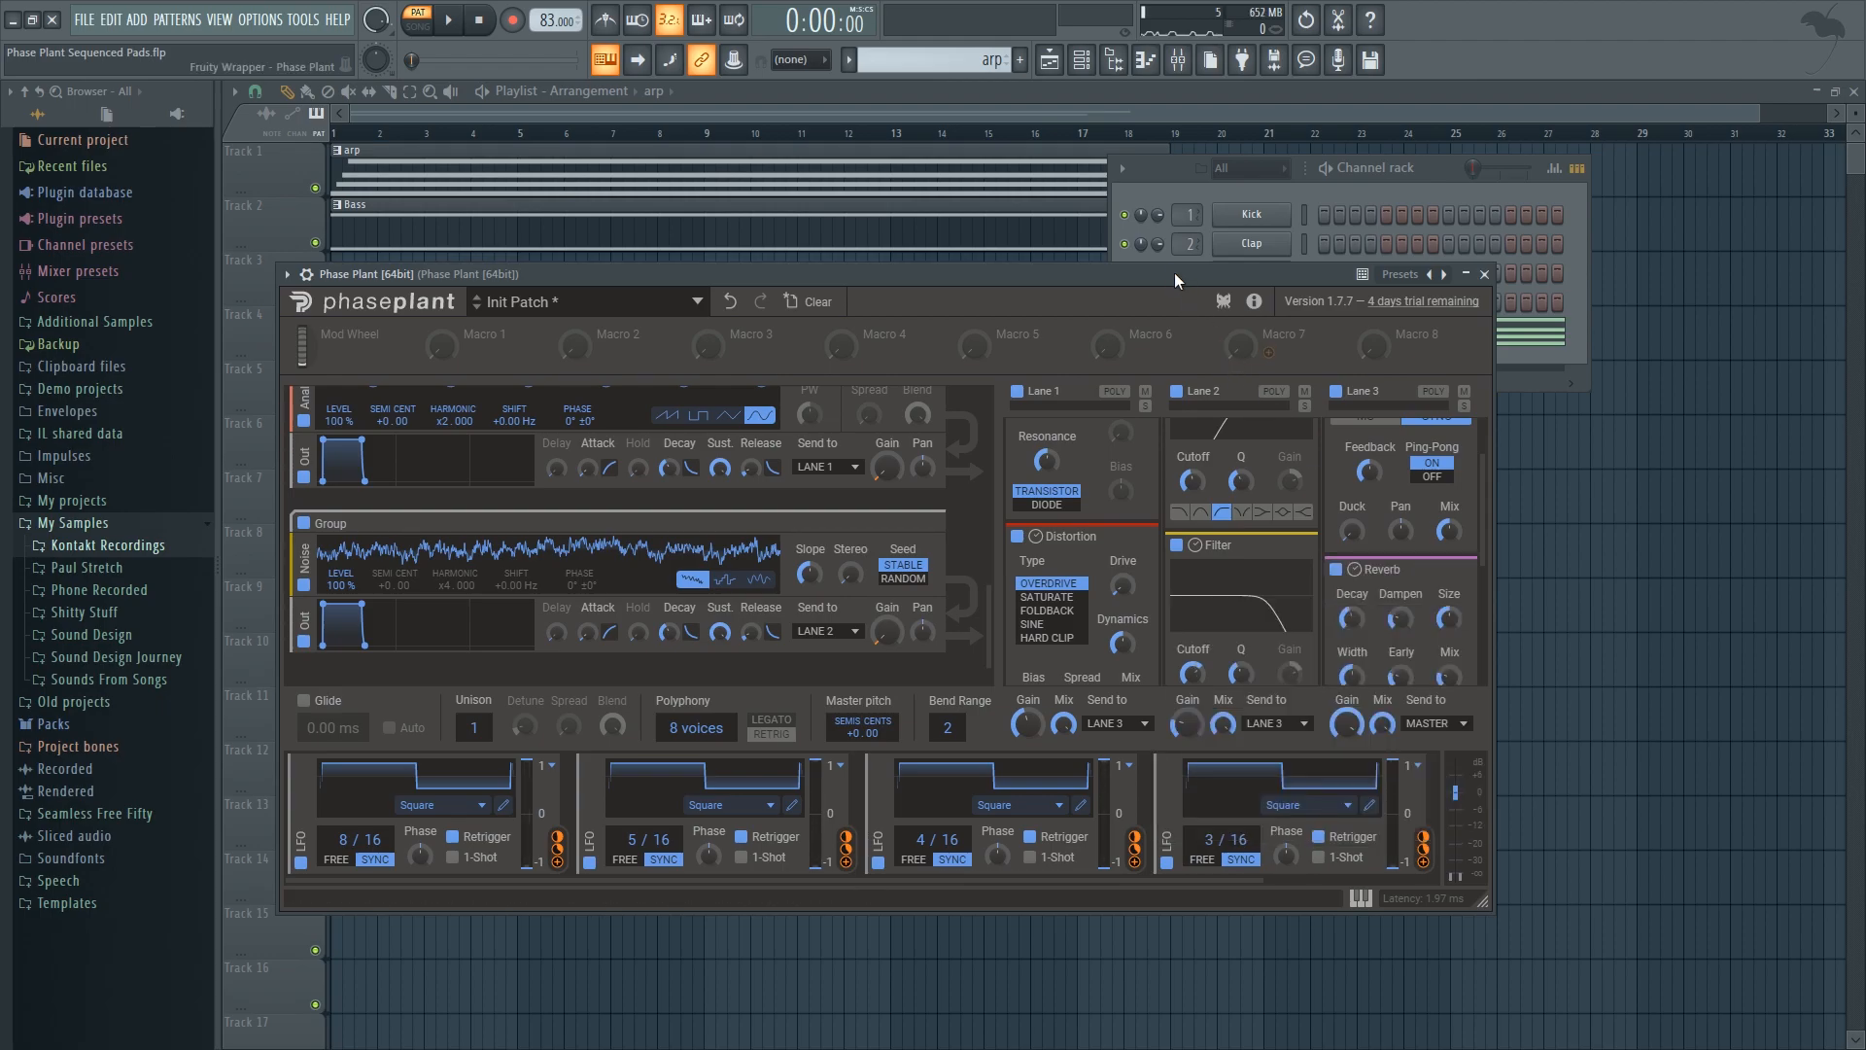
scroll(1486, 530, "down", 2)
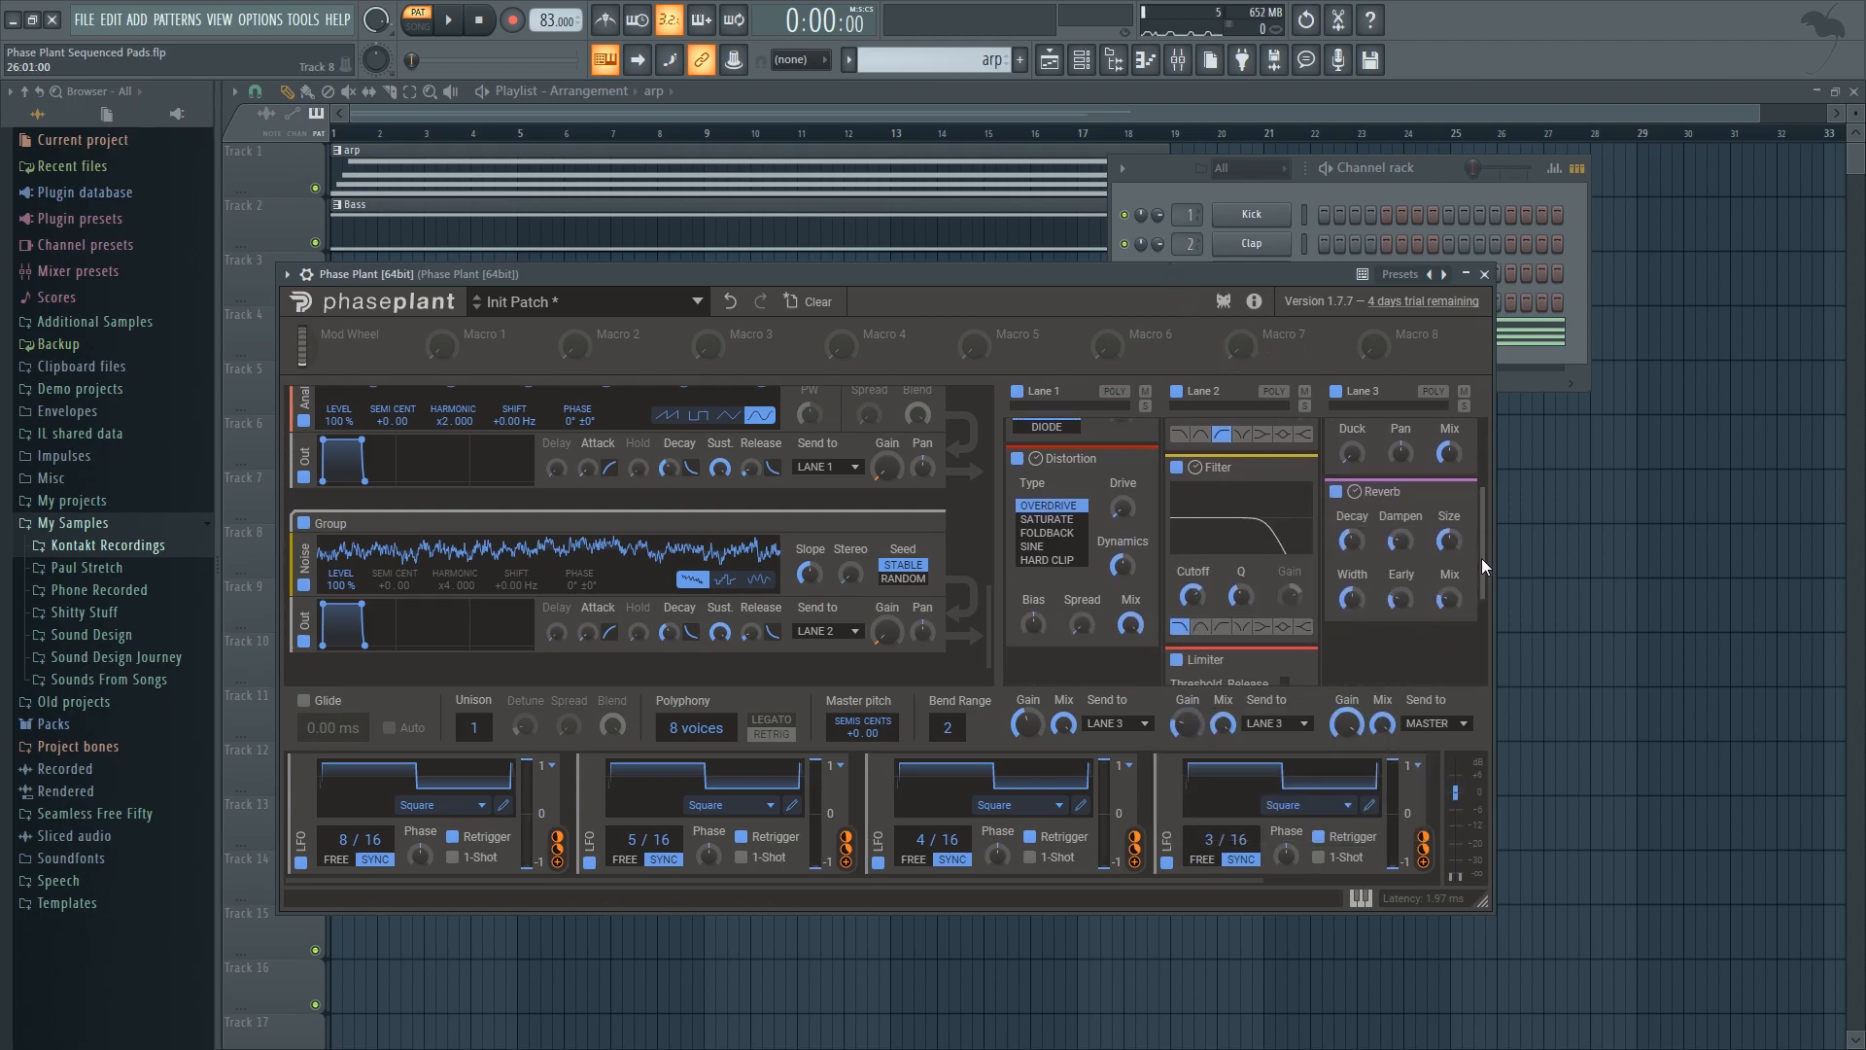
left_click_drag(1398, 544, 1398, 542)
left_click_drag(1351, 541, 1351, 538)
left_click_drag(1452, 601, 1452, 600)
Step: Fine-tune Lane 2's gain while playing the pattern through the Reverb
key("space")
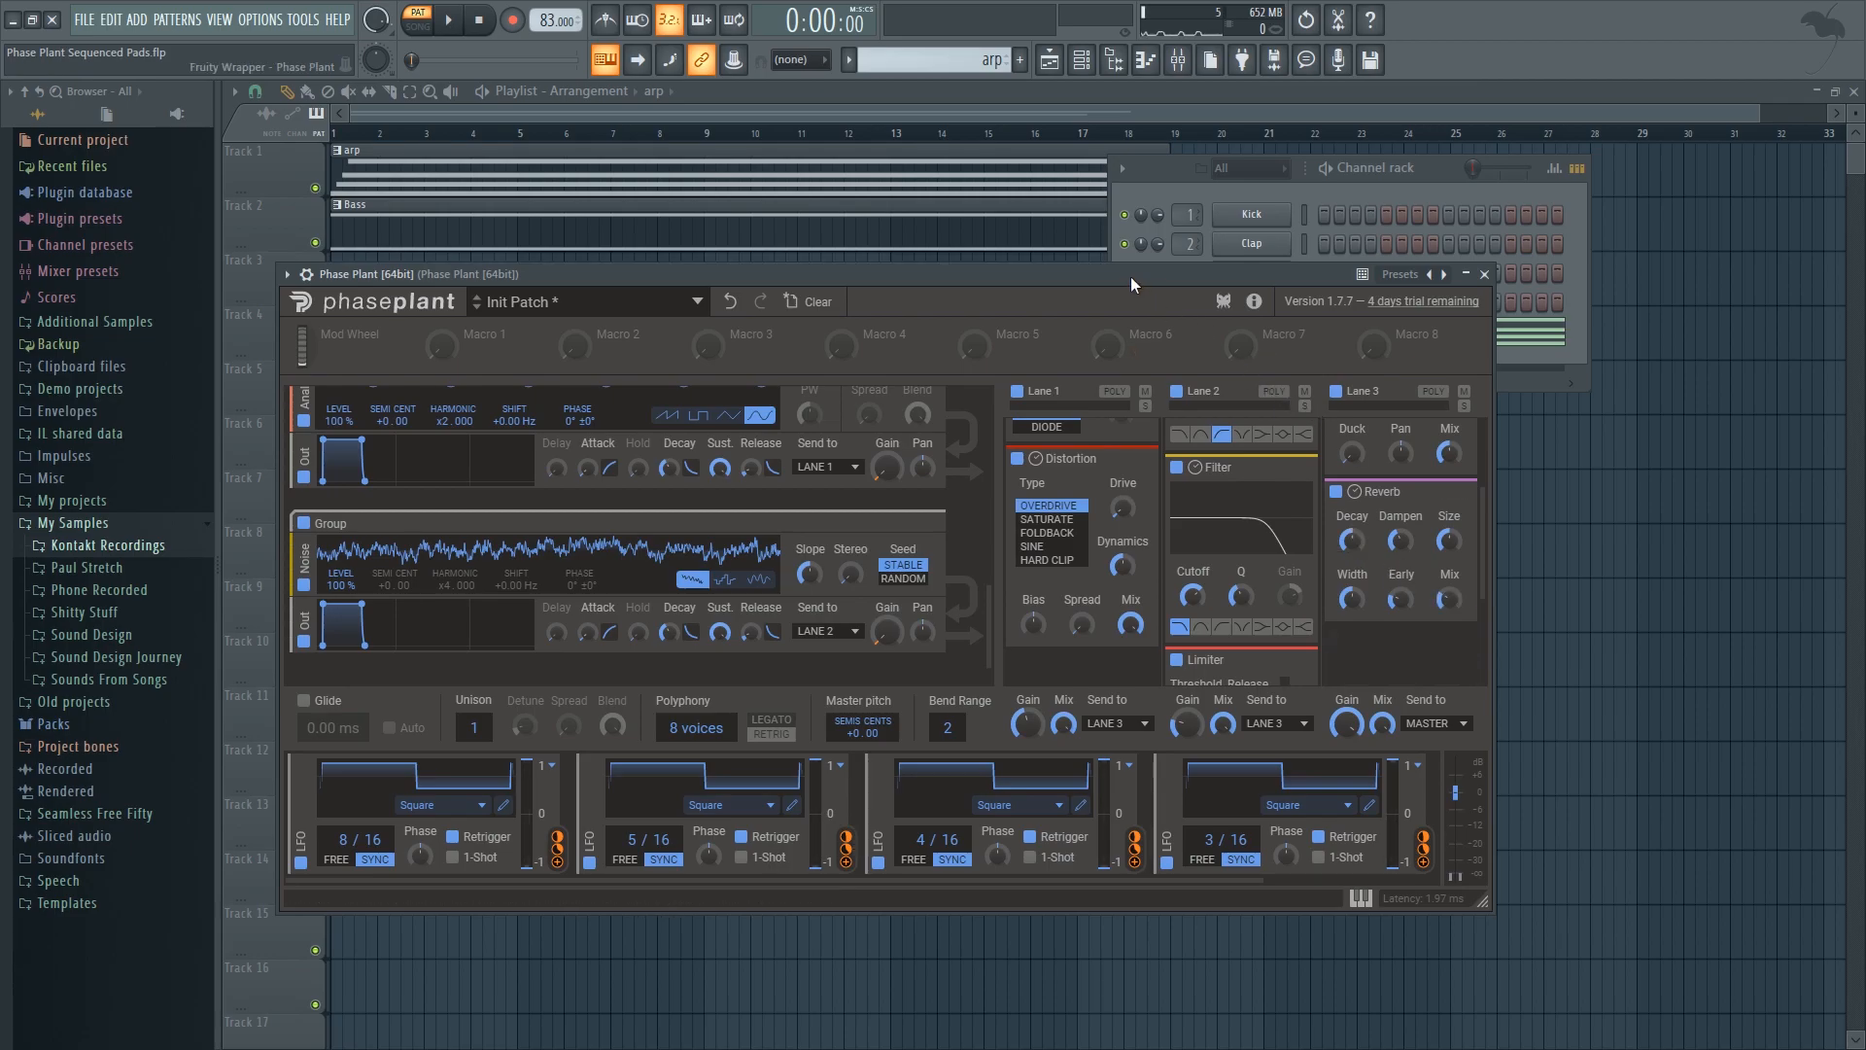
left_click_drag(1129, 277, 1112, 282)
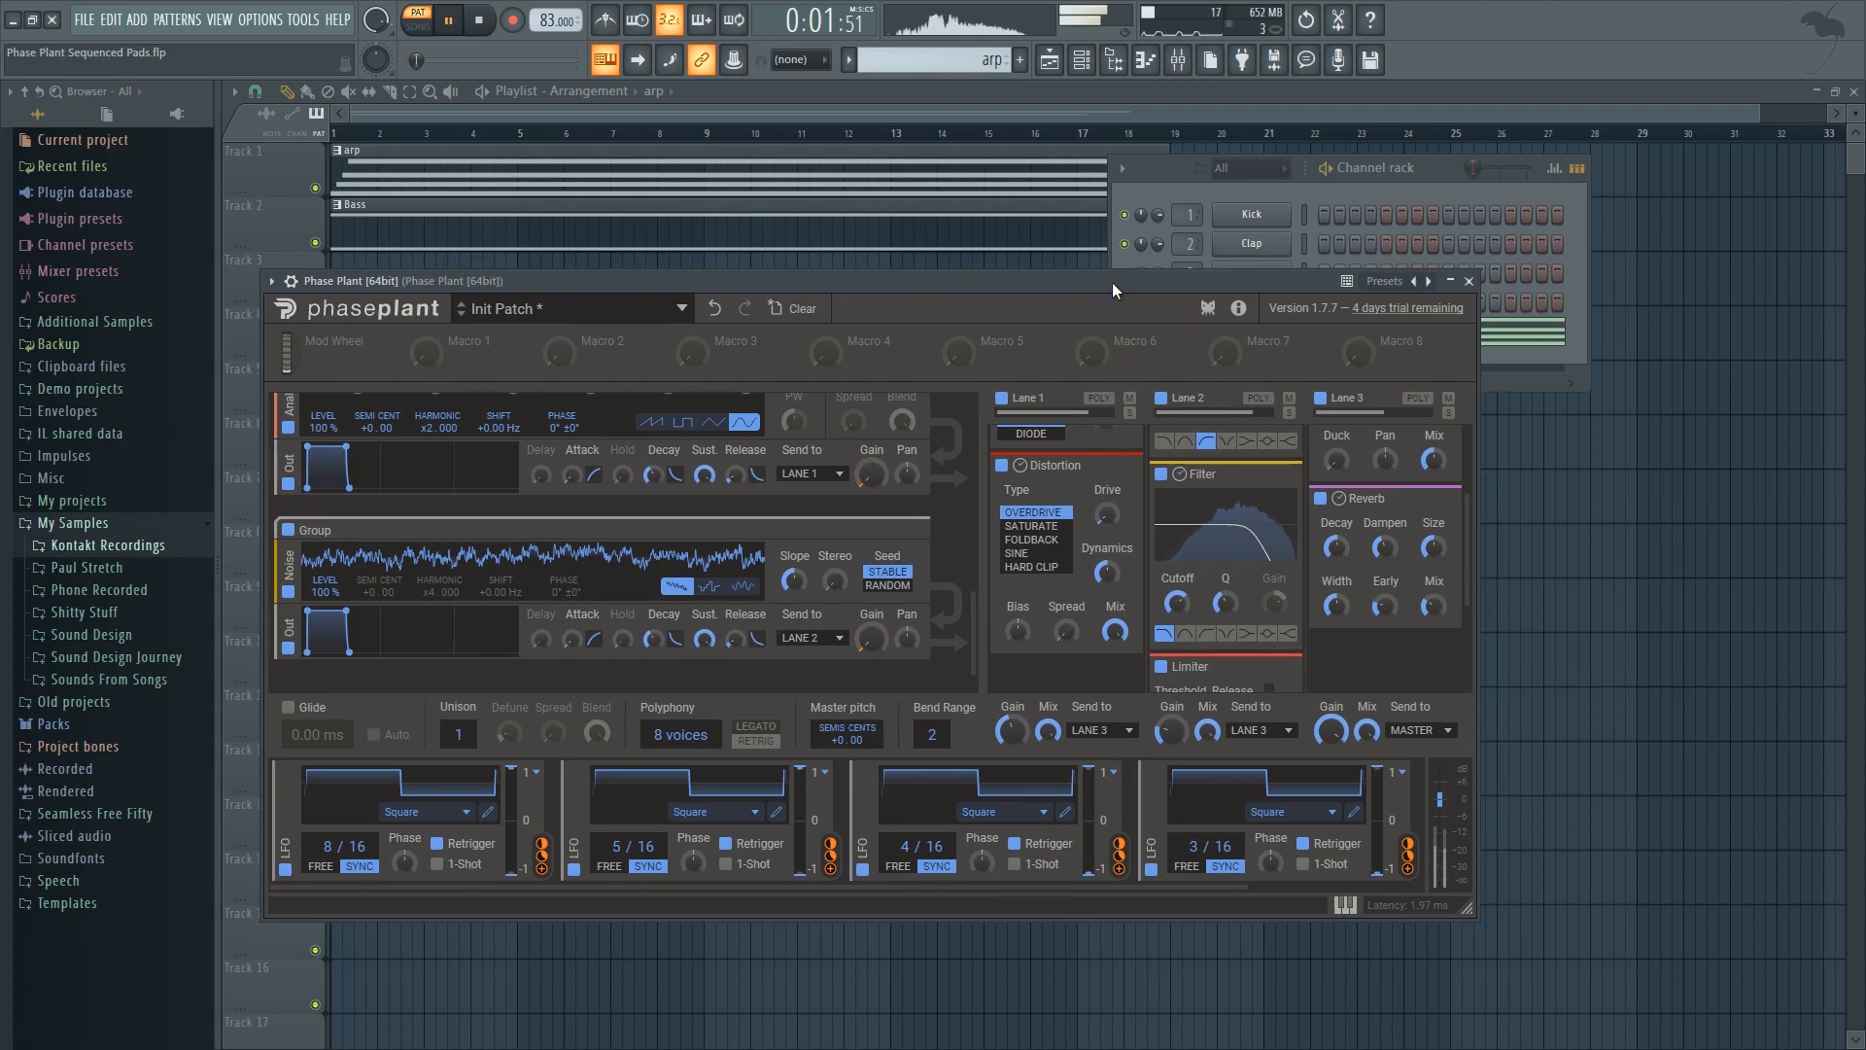
left_click_drag(1112, 282, 1118, 285)
left_click_drag(1171, 732, 1171, 731)
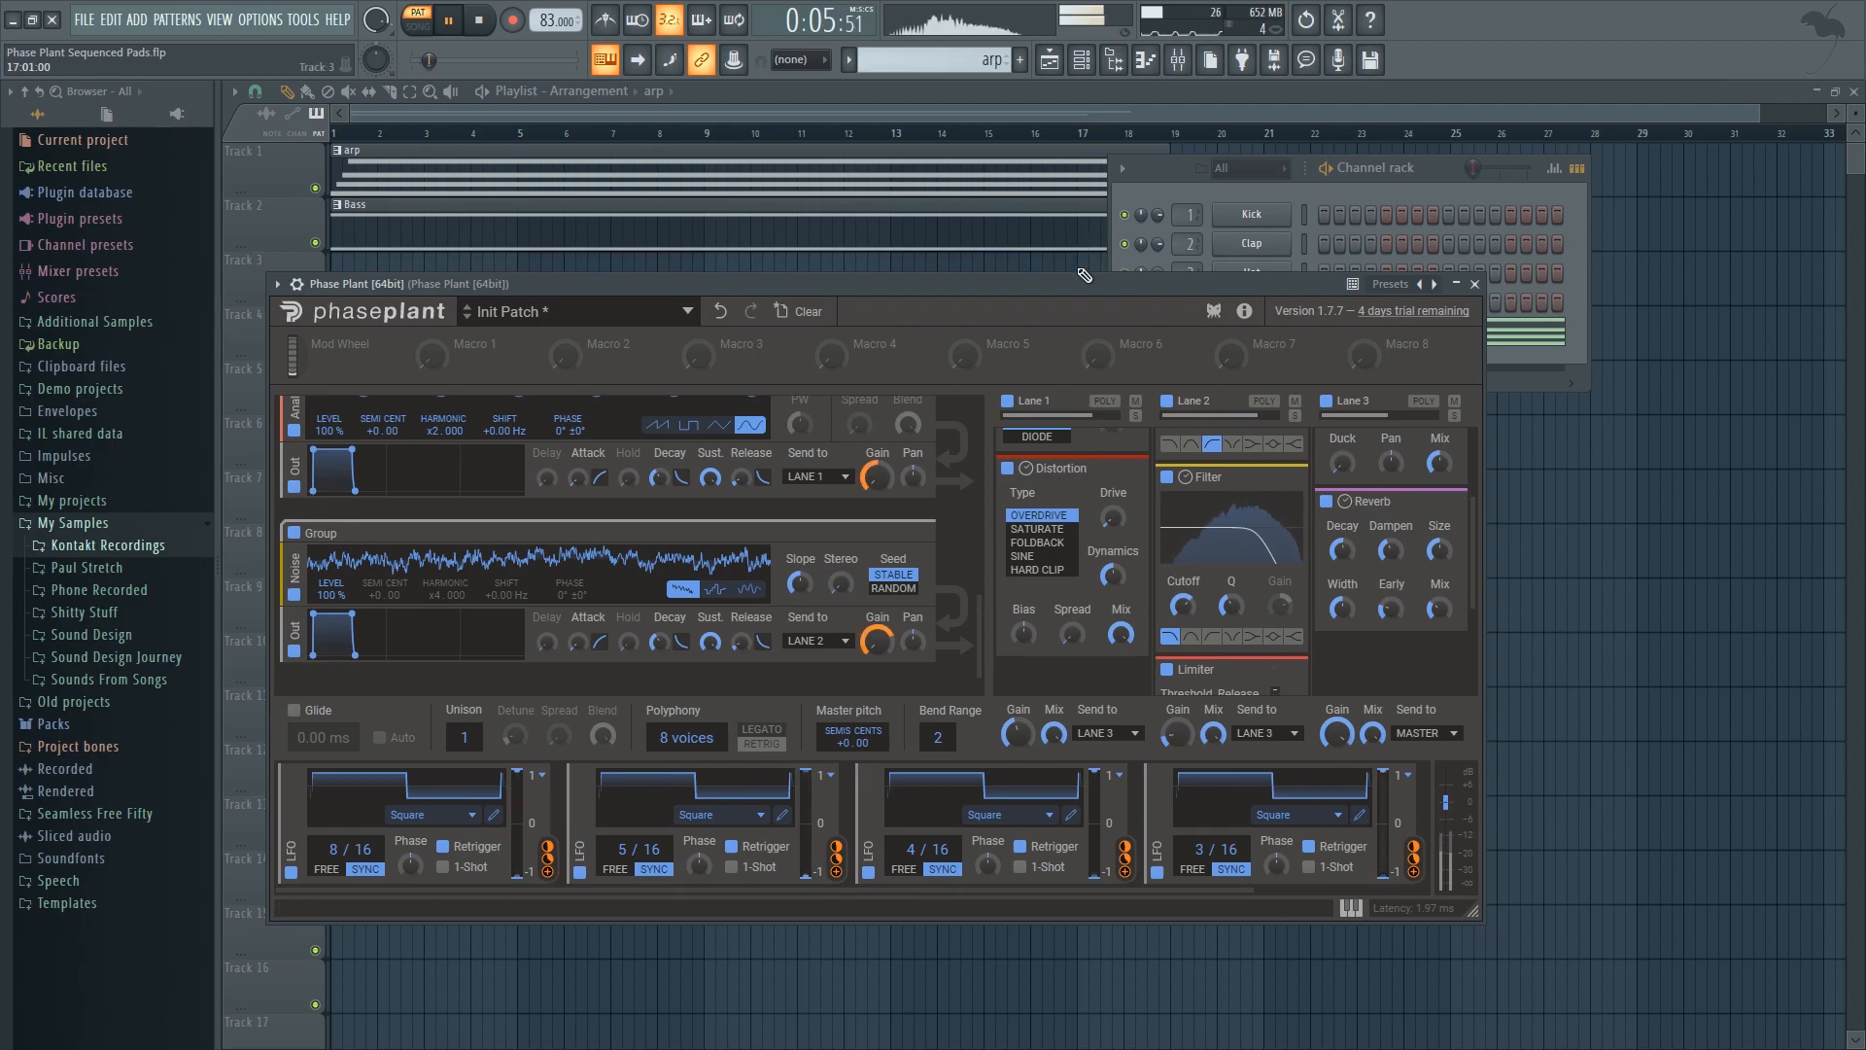
key("space")
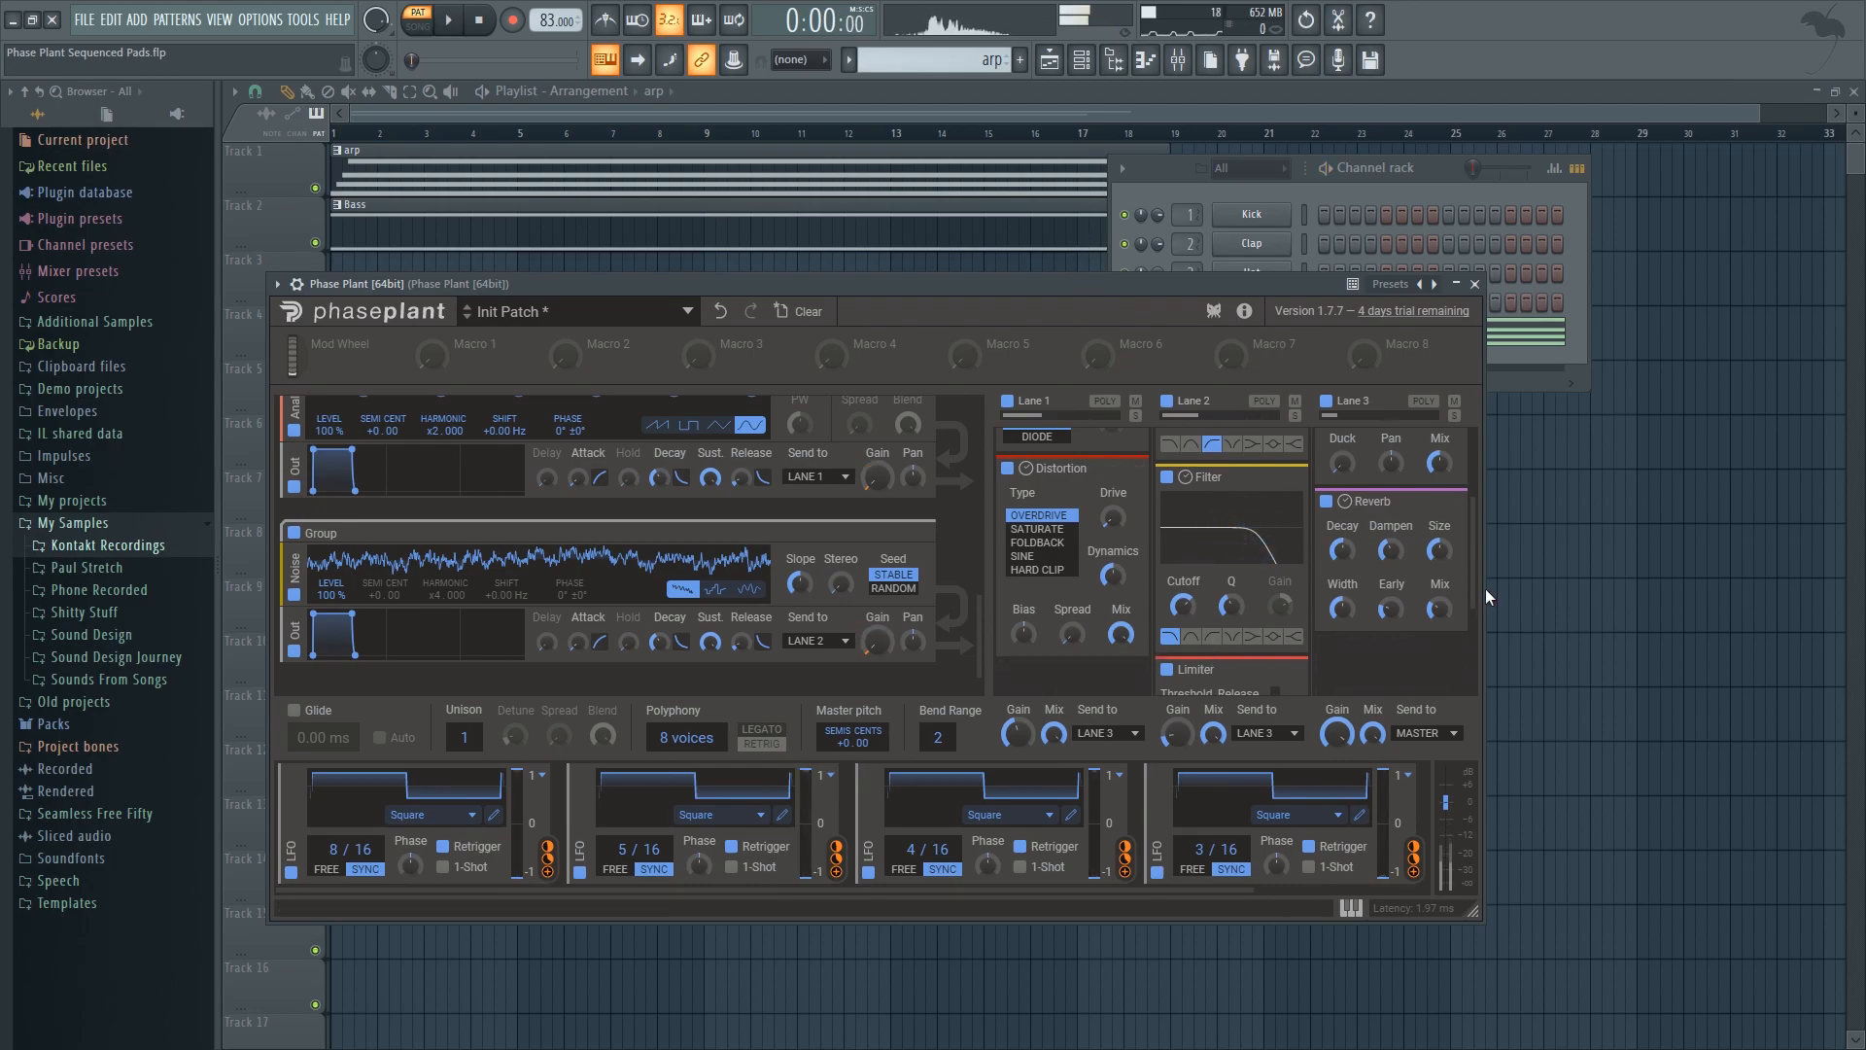
Step: Raise the Lane 1 Ladder Filter's cutoff to about 2.81 kHz and audition the pattern
left_click_drag(1476, 580, 1474, 480)
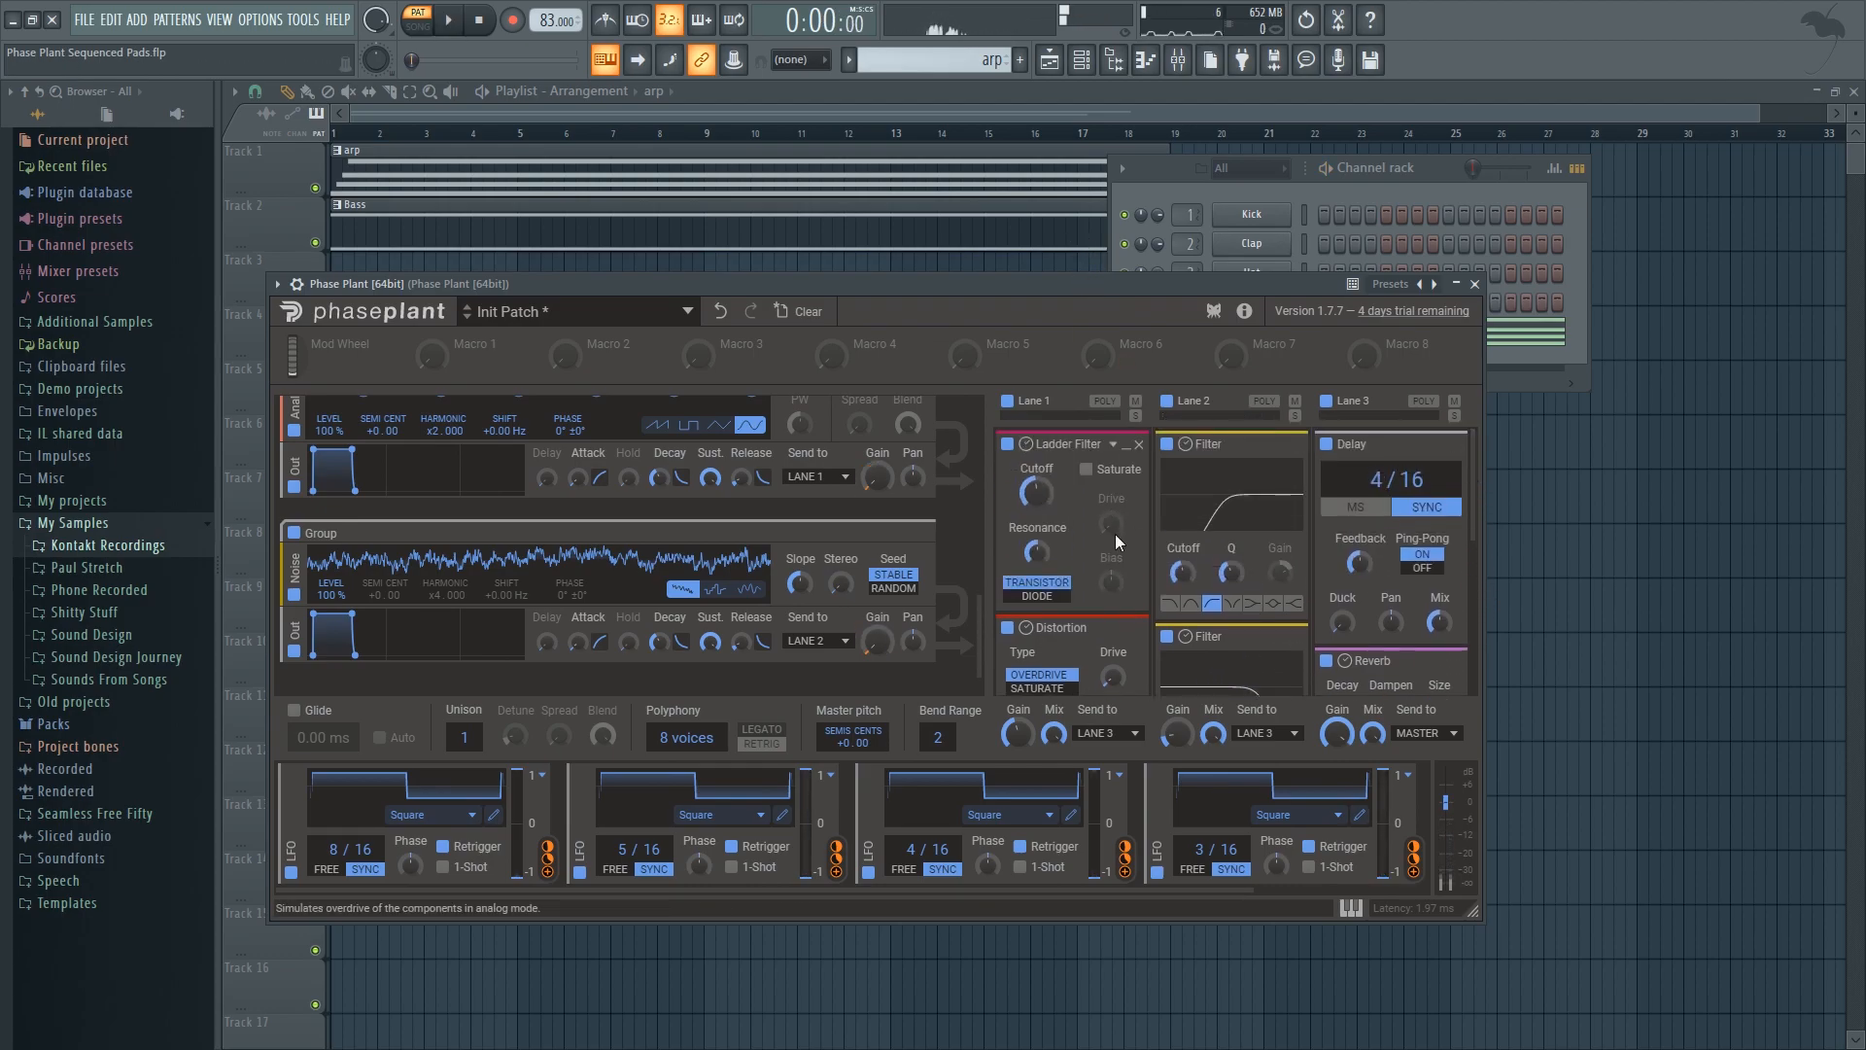
mouse_move(1020, 283)
left_mouse_down()
mouse_move(1050, 283)
mouse_move(1030, 286)
left_mouse_up()
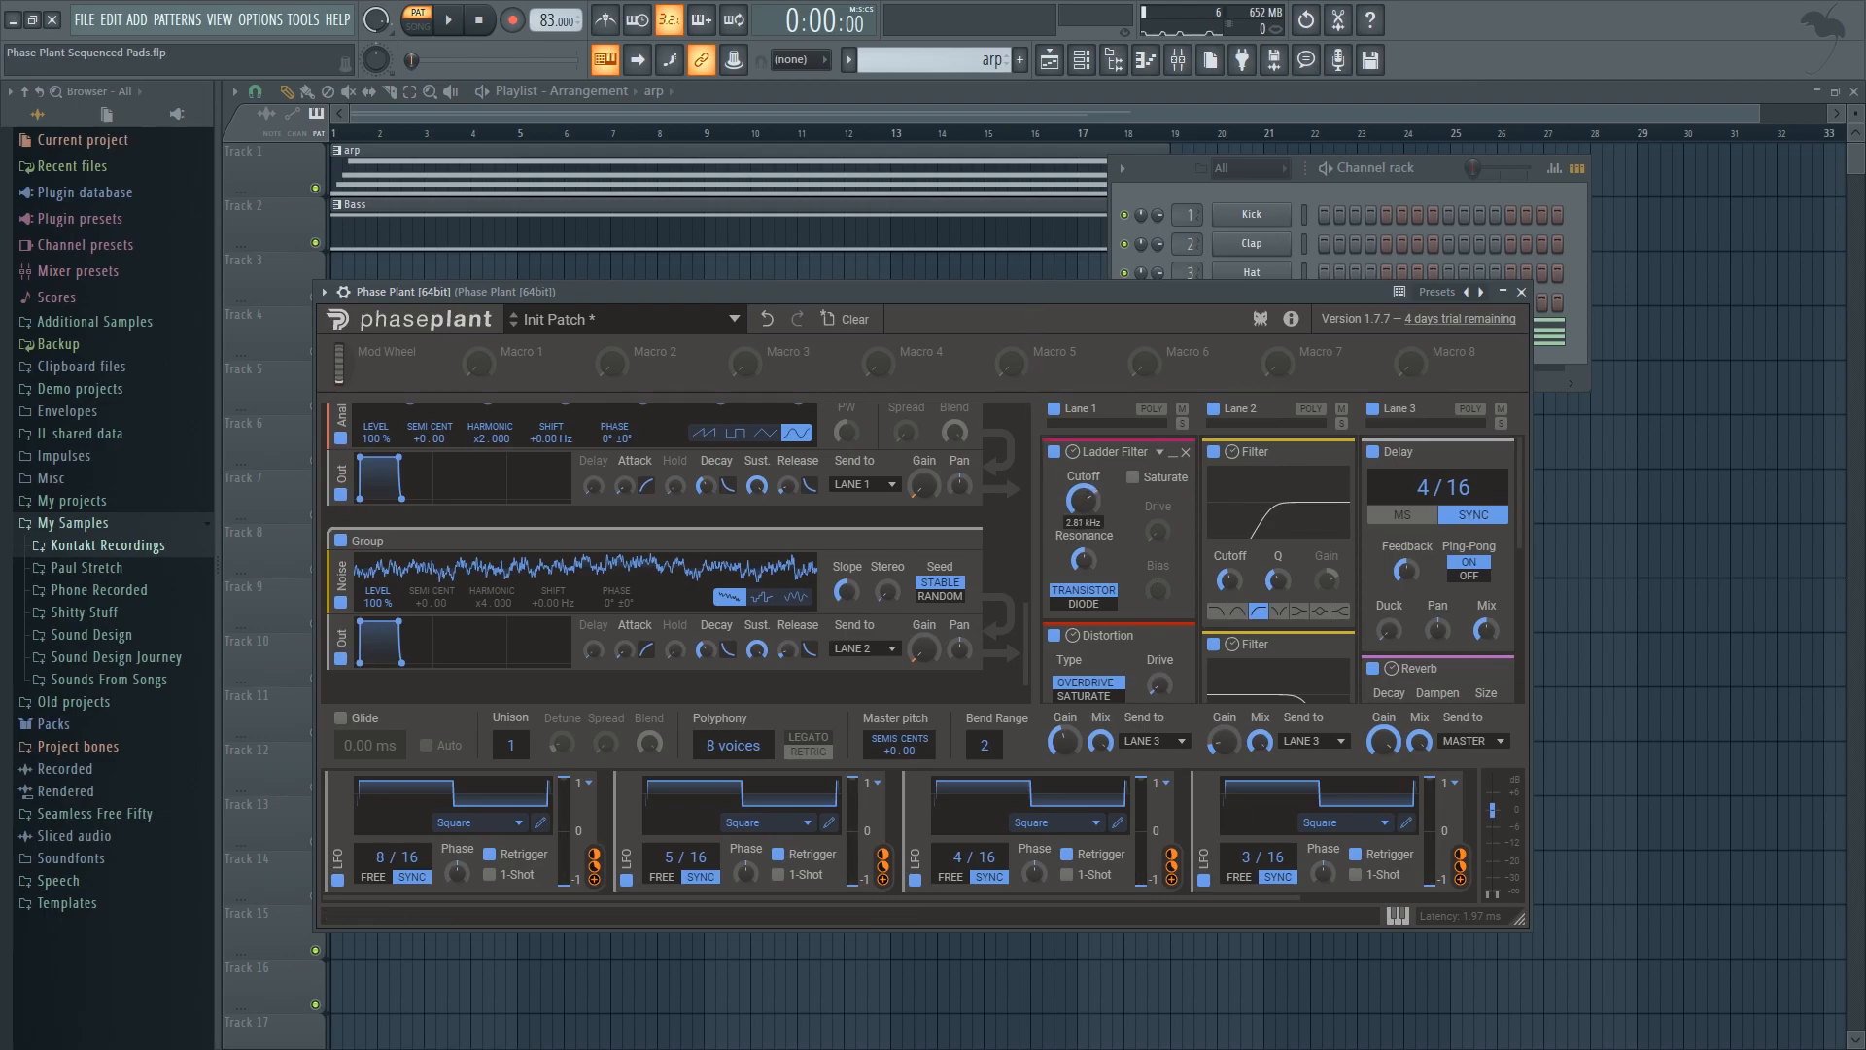
left_click_drag(1004, 289, 987, 287)
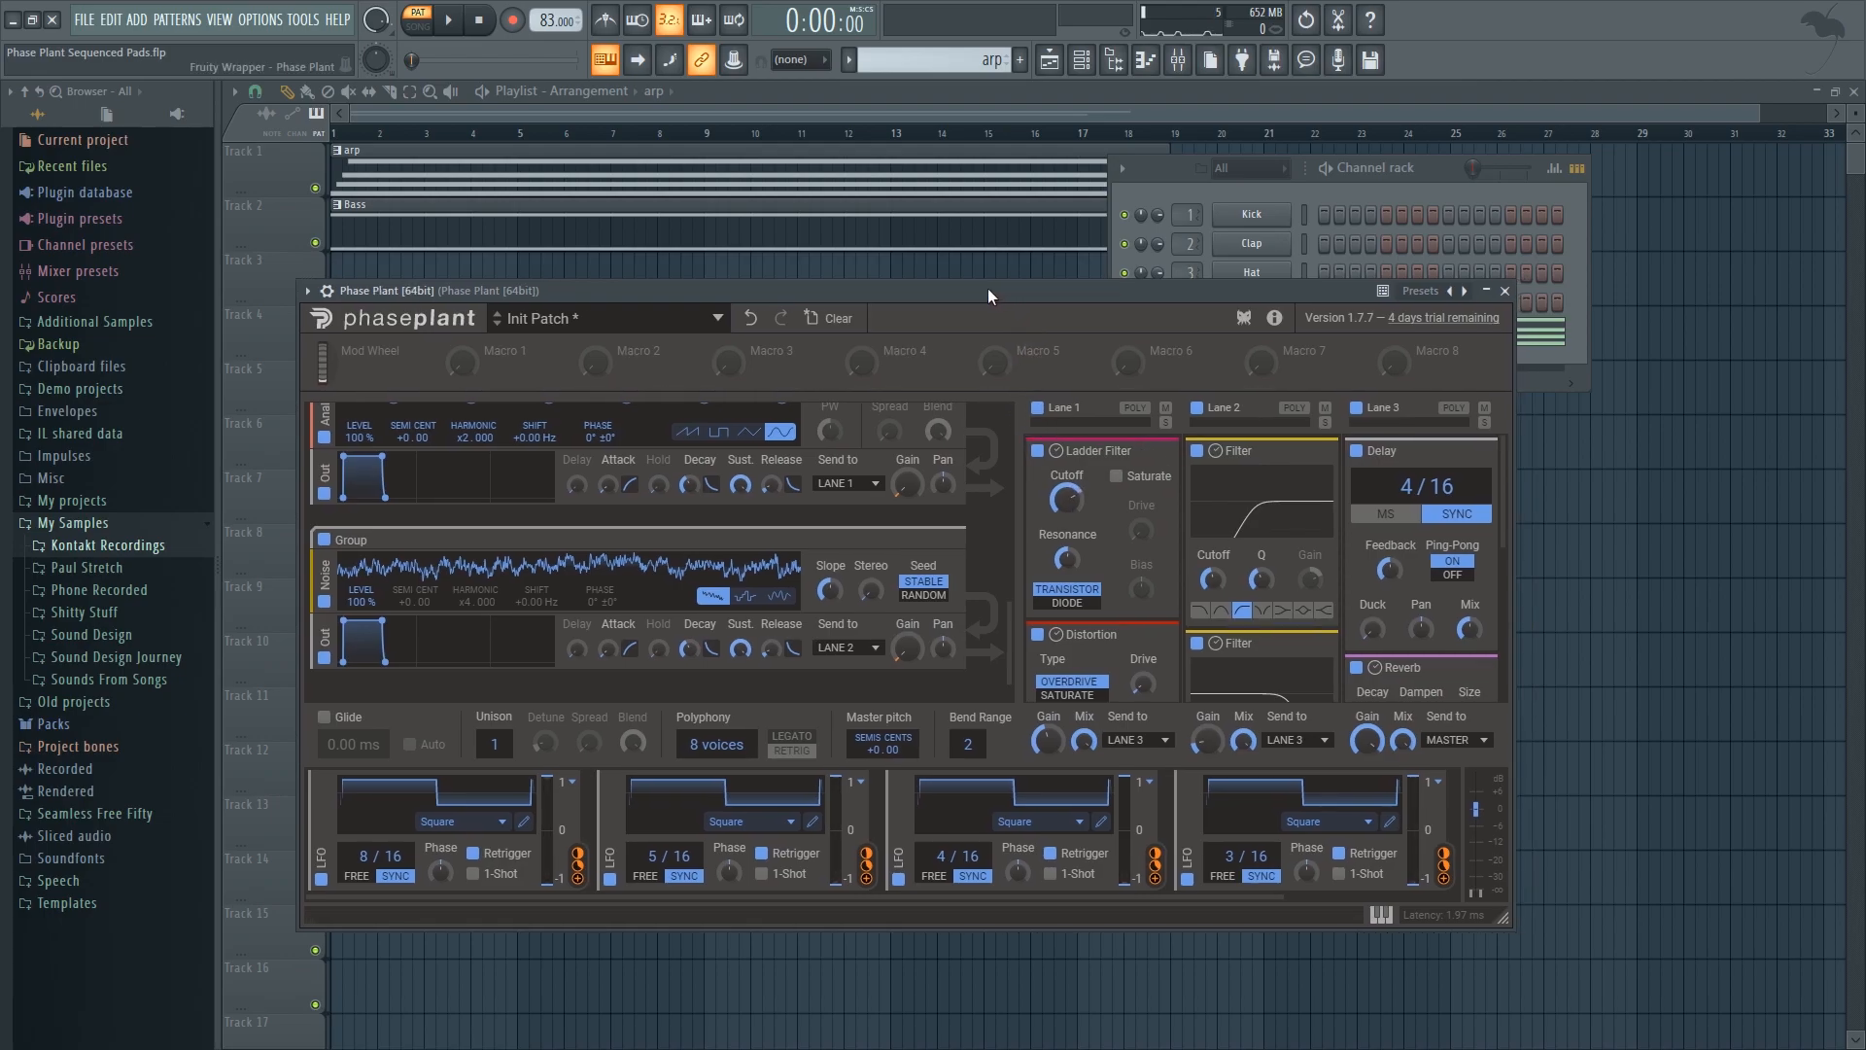
key("space")
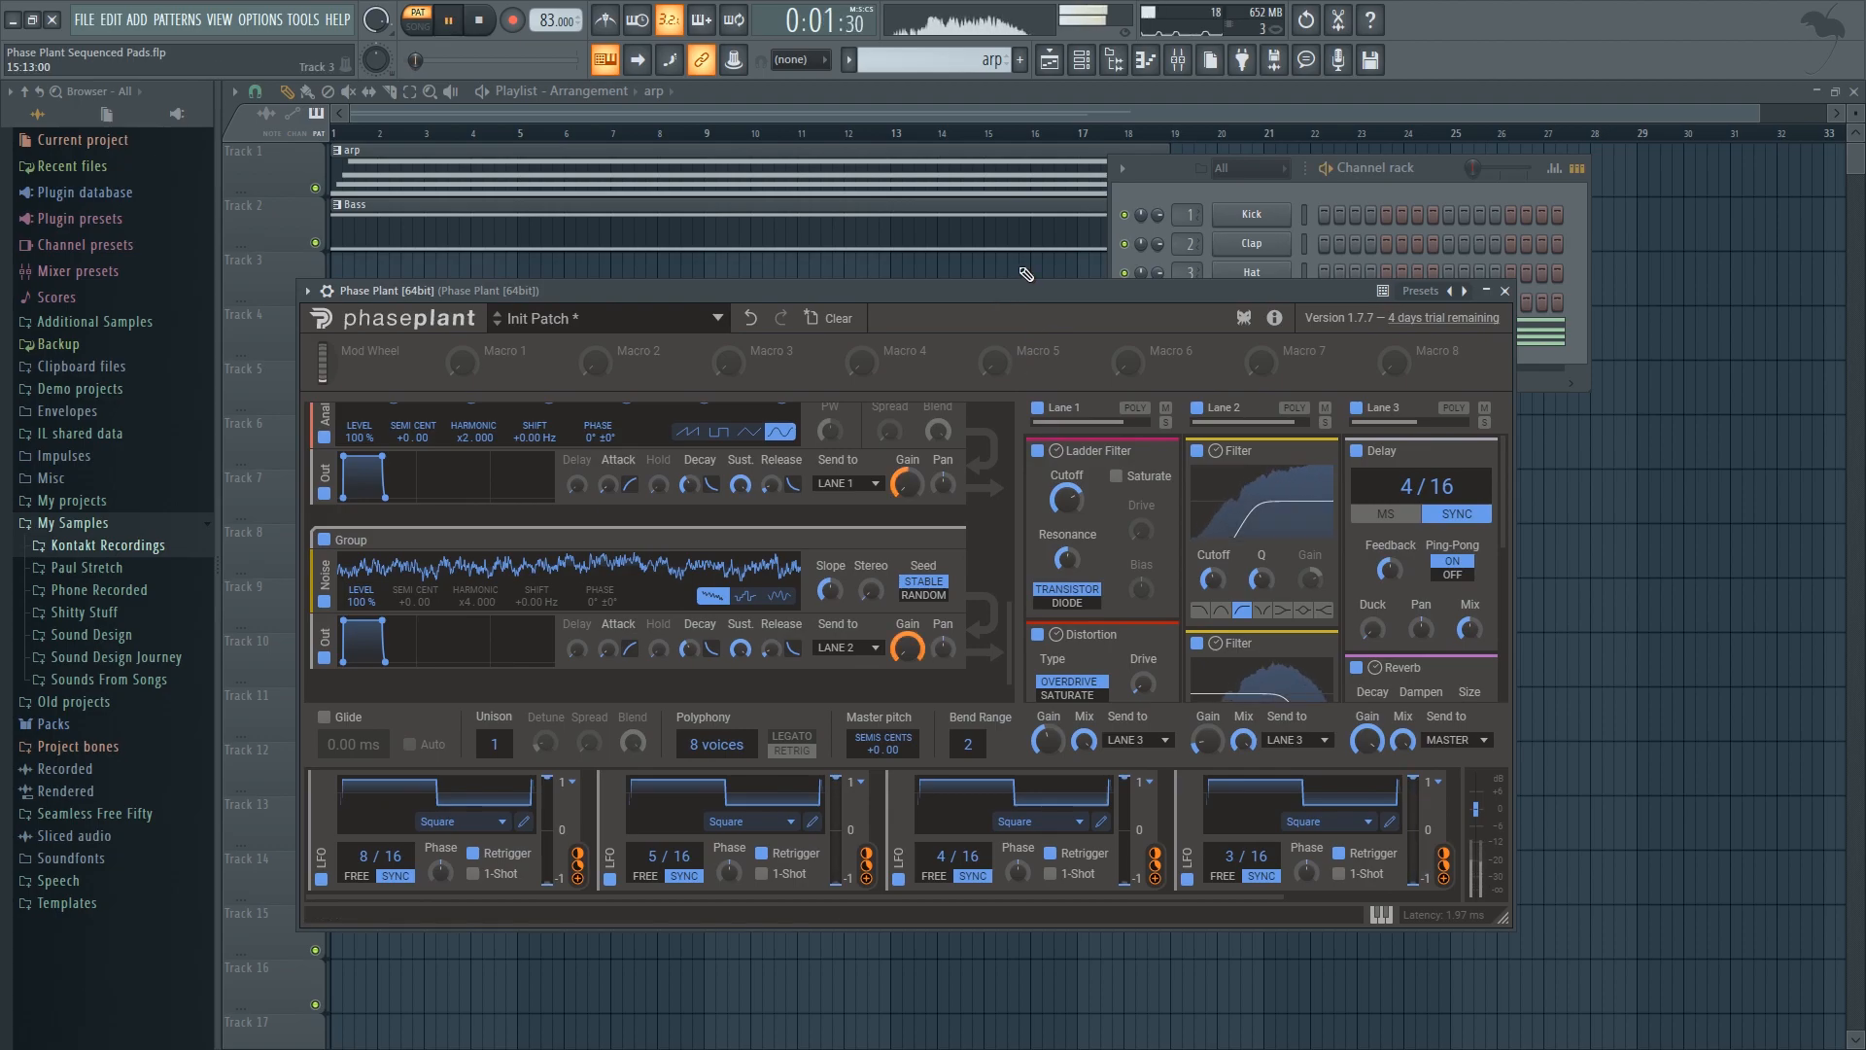
left_click_drag(1015, 287, 1007, 274)
key("space")
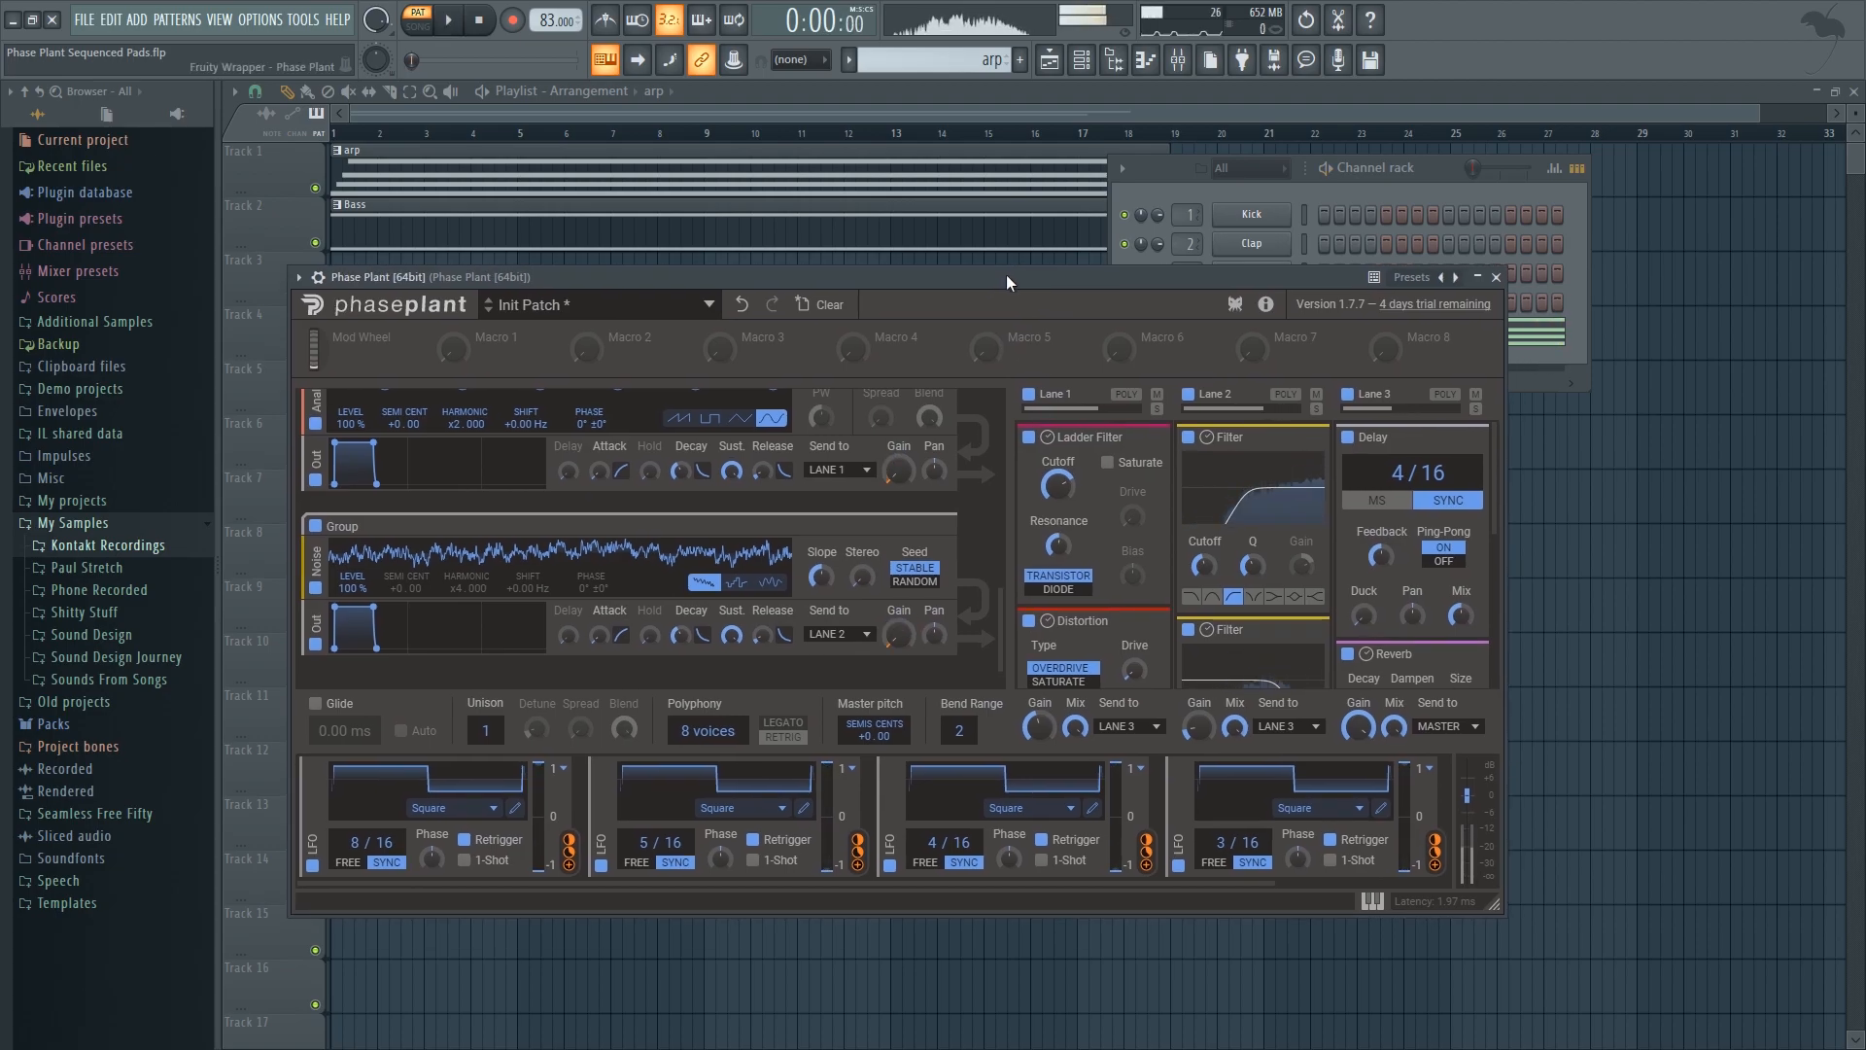
Step: Try a higher drive on the Lane 1 Distortion and audition the pattern
left_click_drag(1134, 669, 1133, 658)
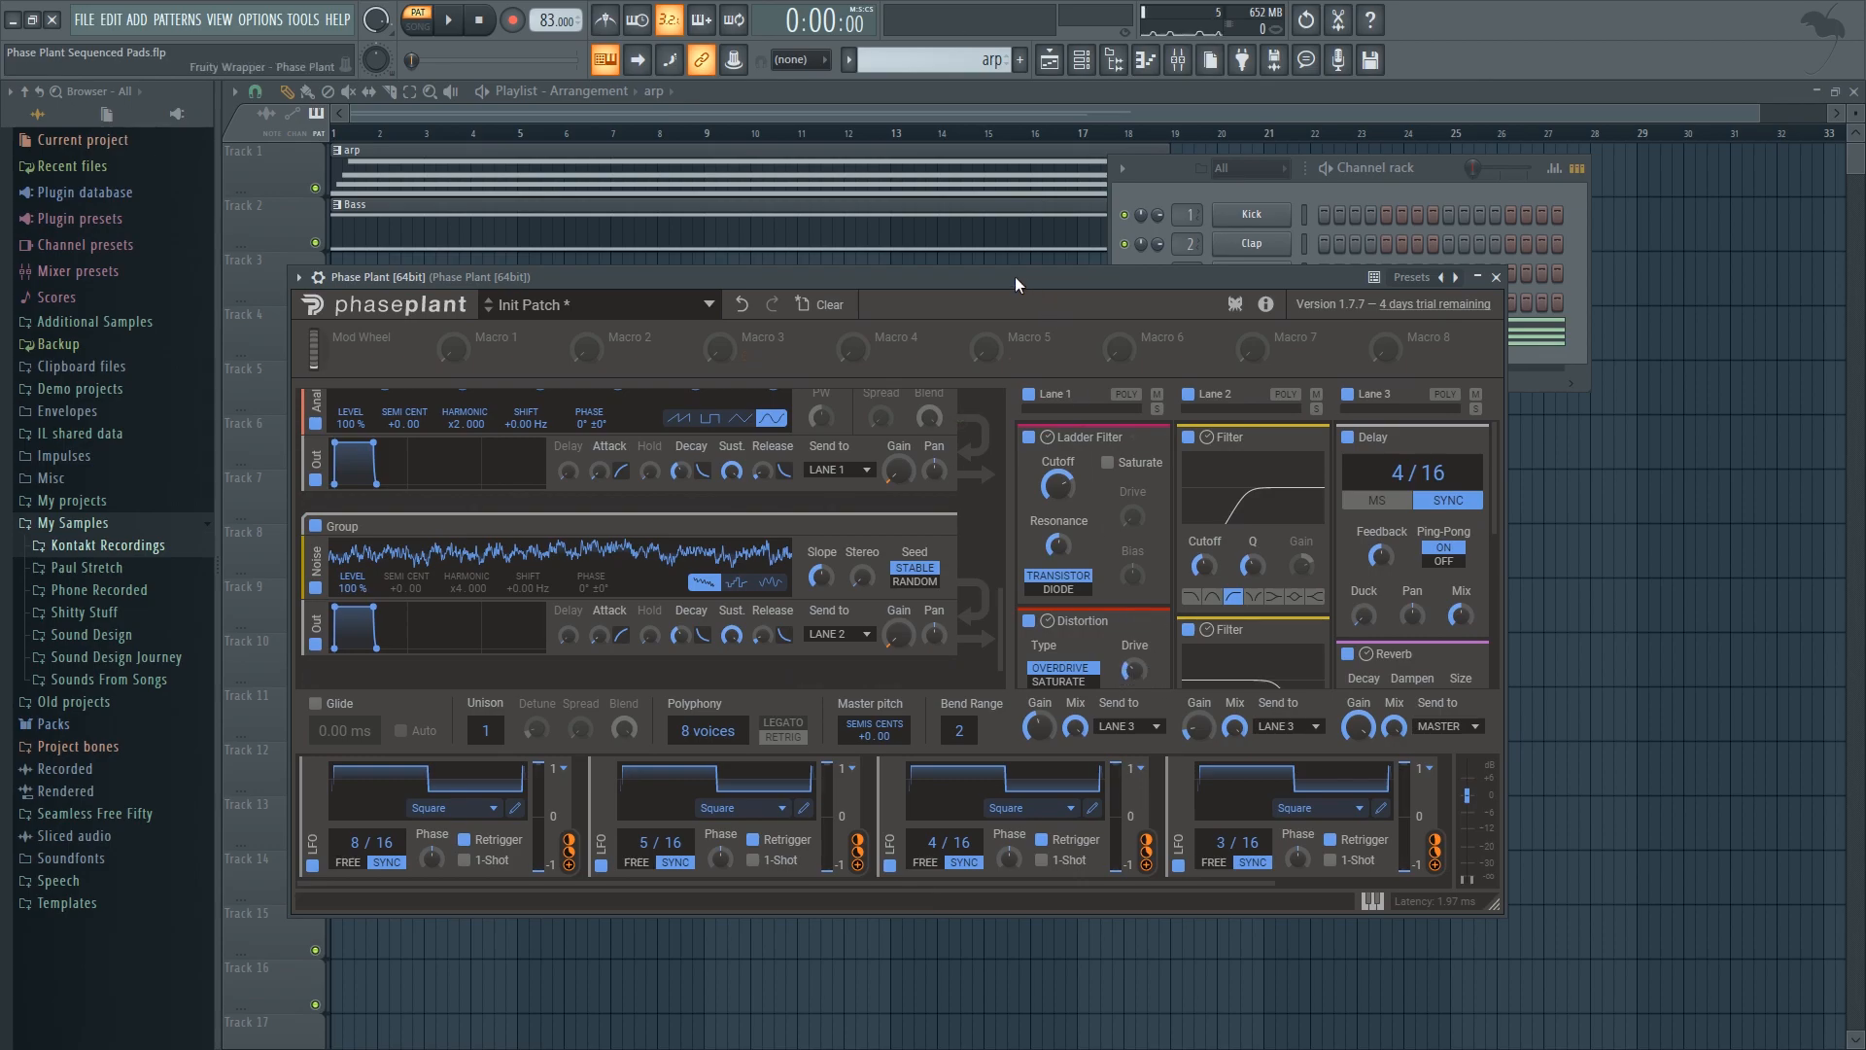
left_click_drag(1015, 276, 997, 278)
key("space")
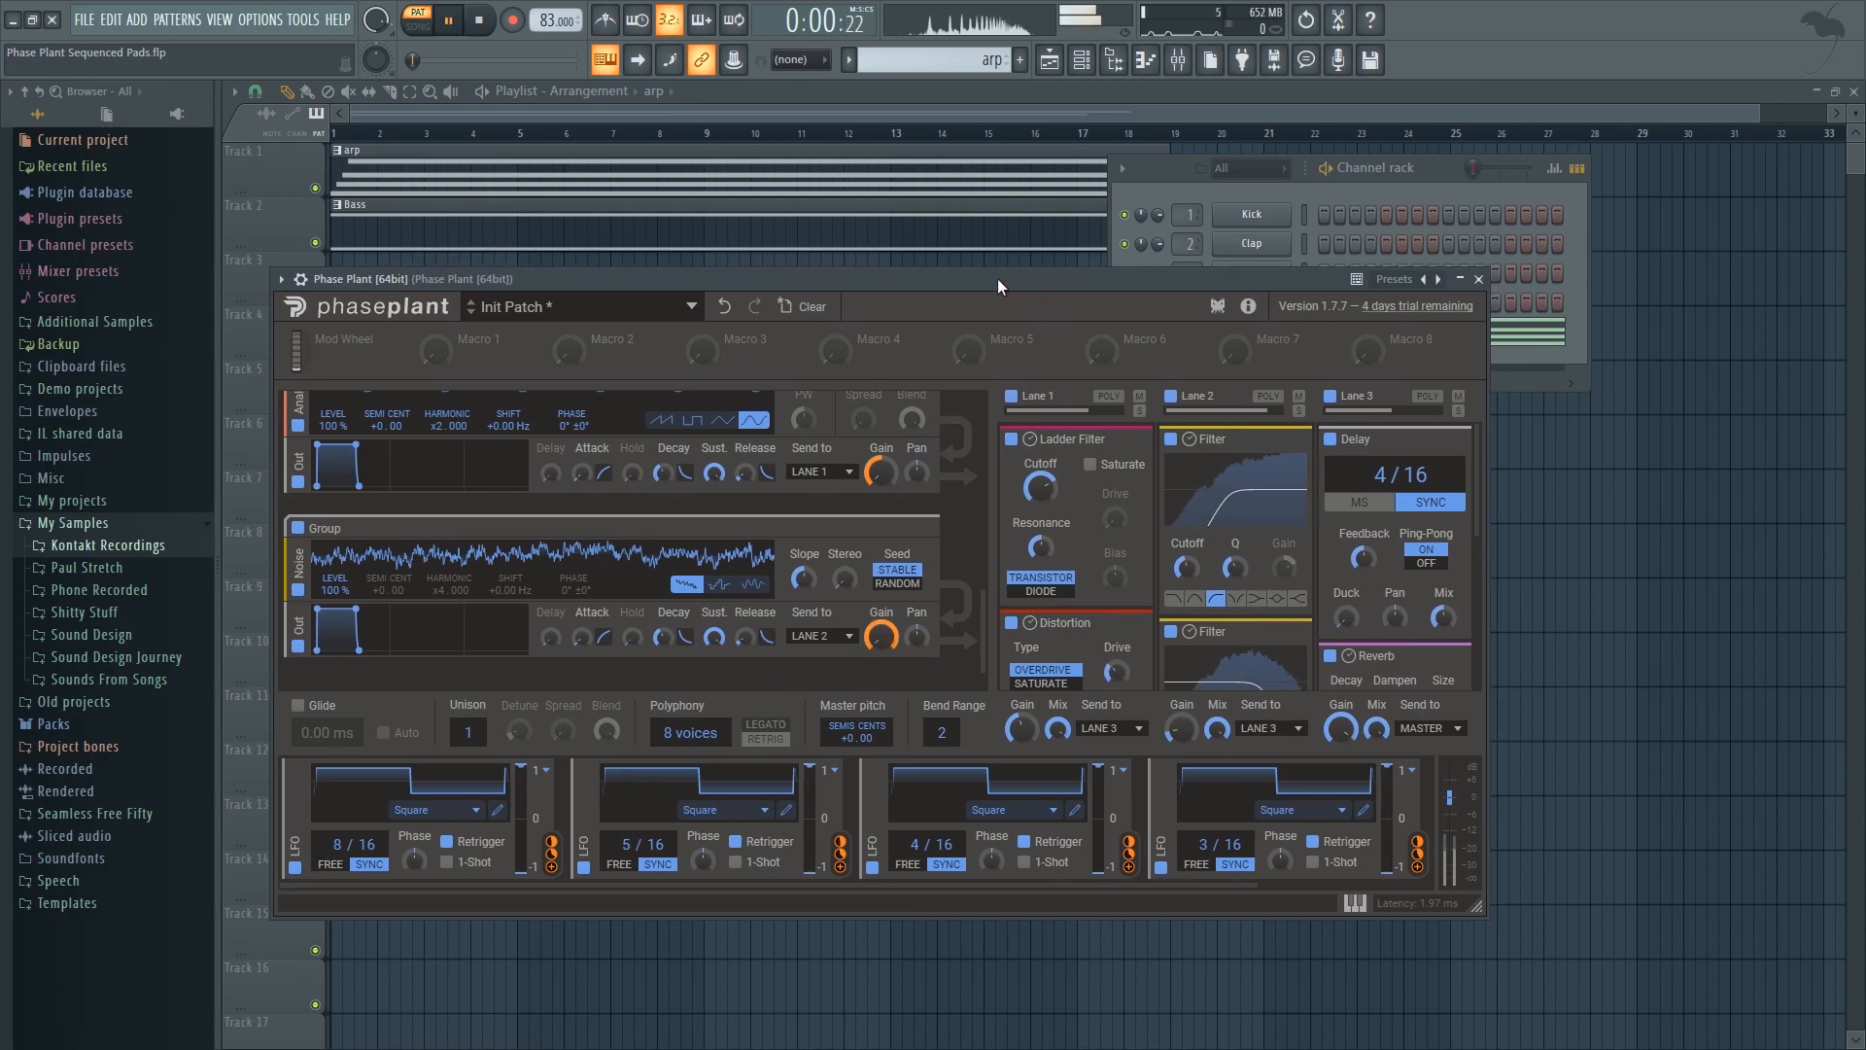
left_click_drag(969, 276, 989, 274)
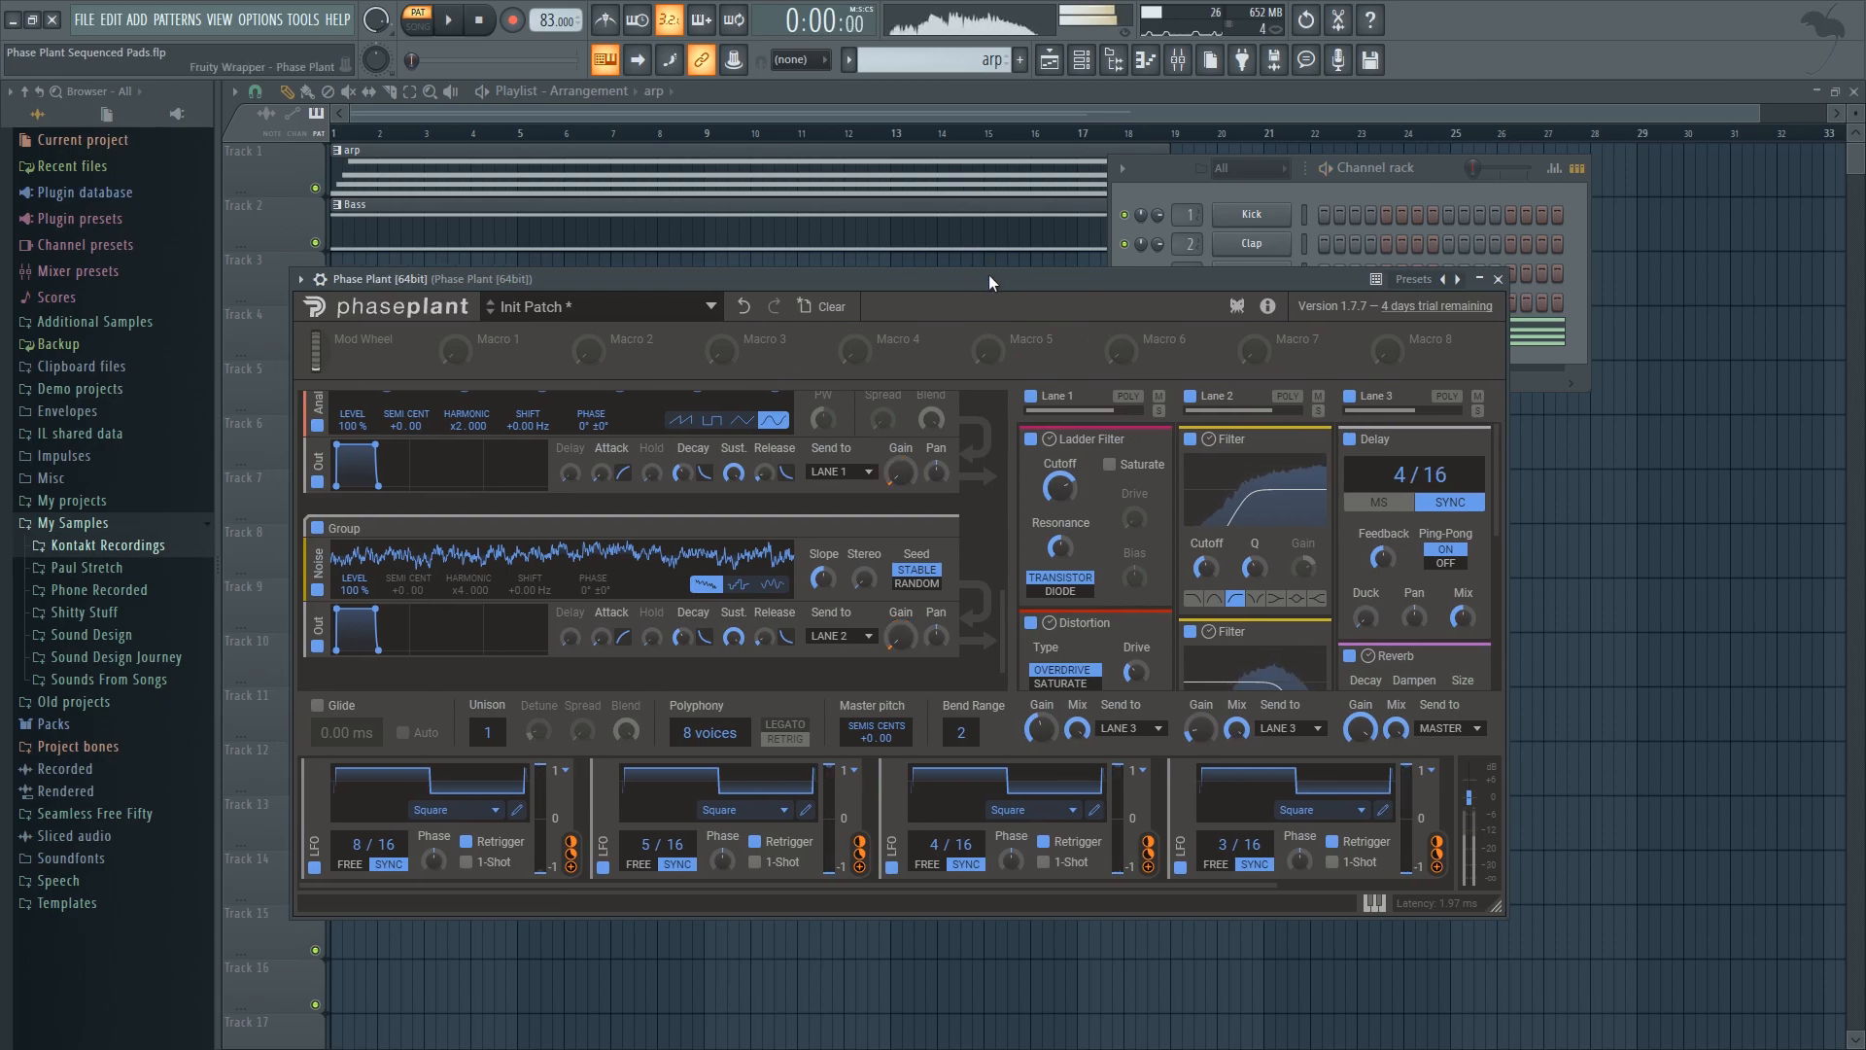
left_click(479, 19)
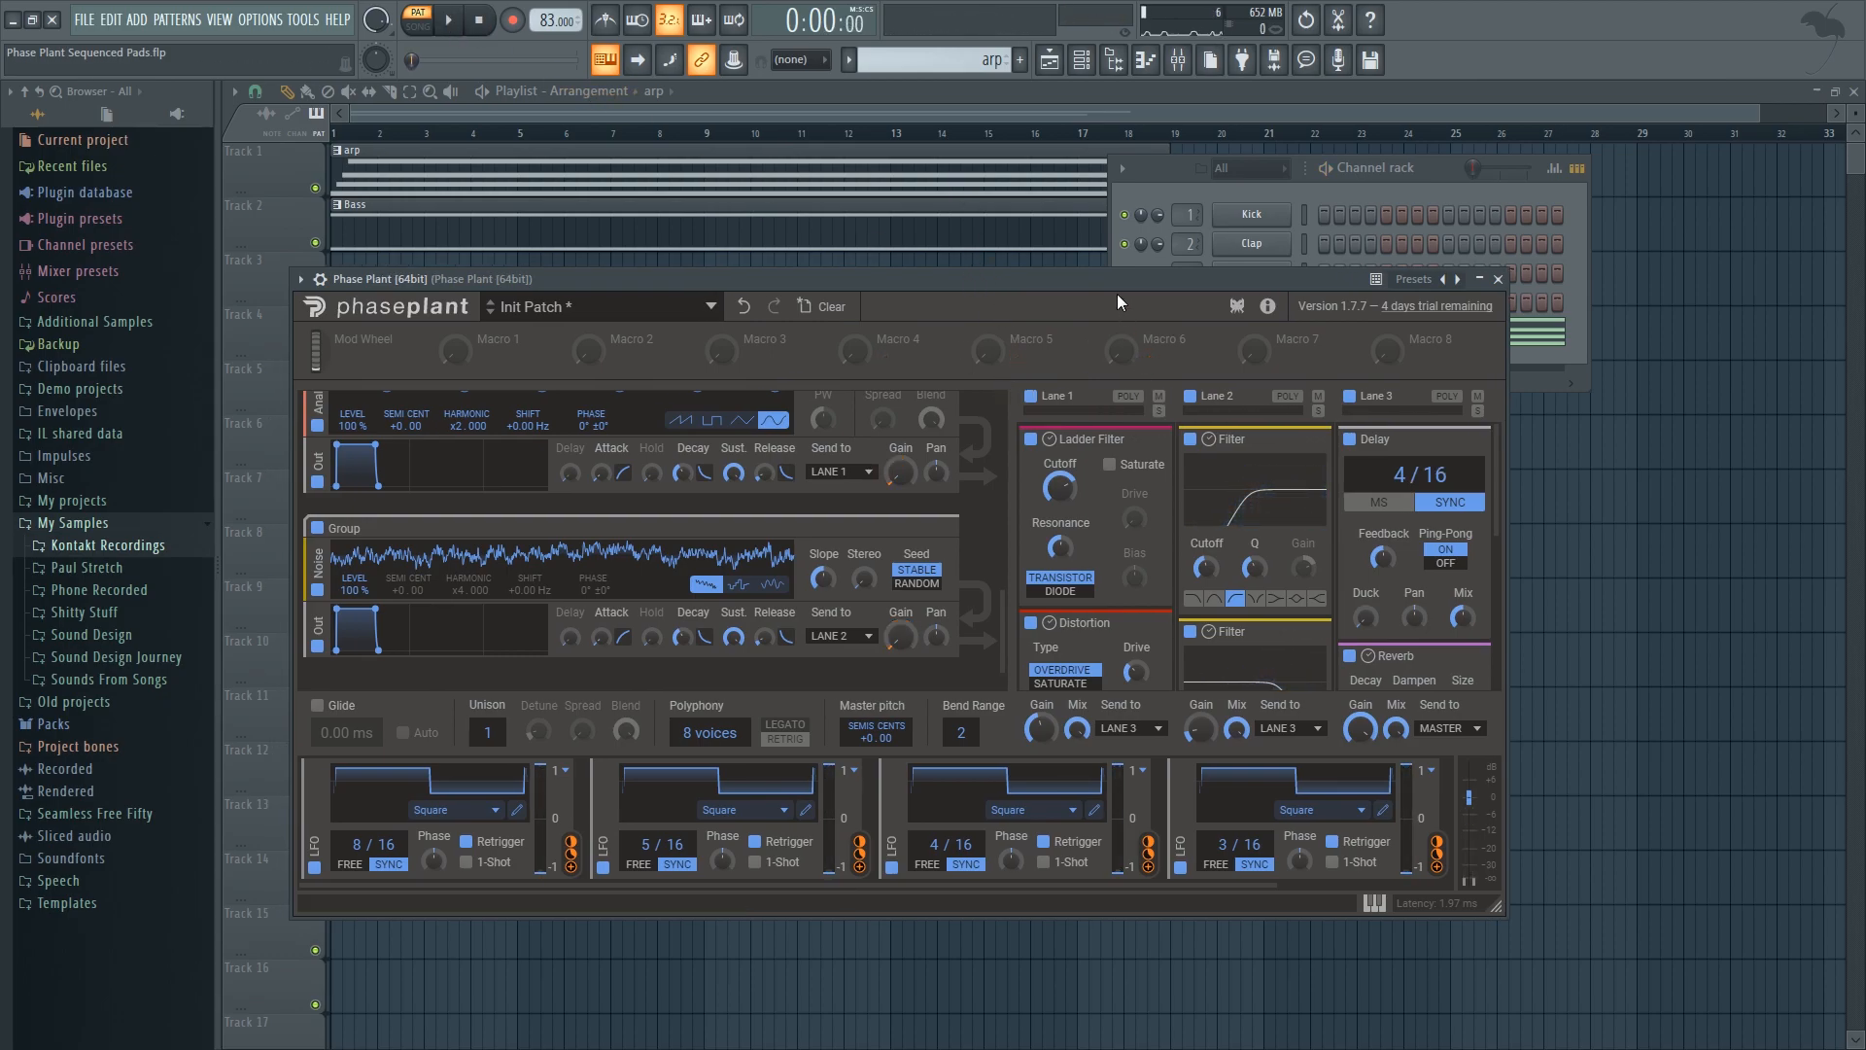
Step: Lower the Lane 1 Distortion's drive and set Lane 3's gain to about +1.98 dB
left_click_drag(1139, 672, 1140, 682)
left_click_drag(1000, 278, 986, 277)
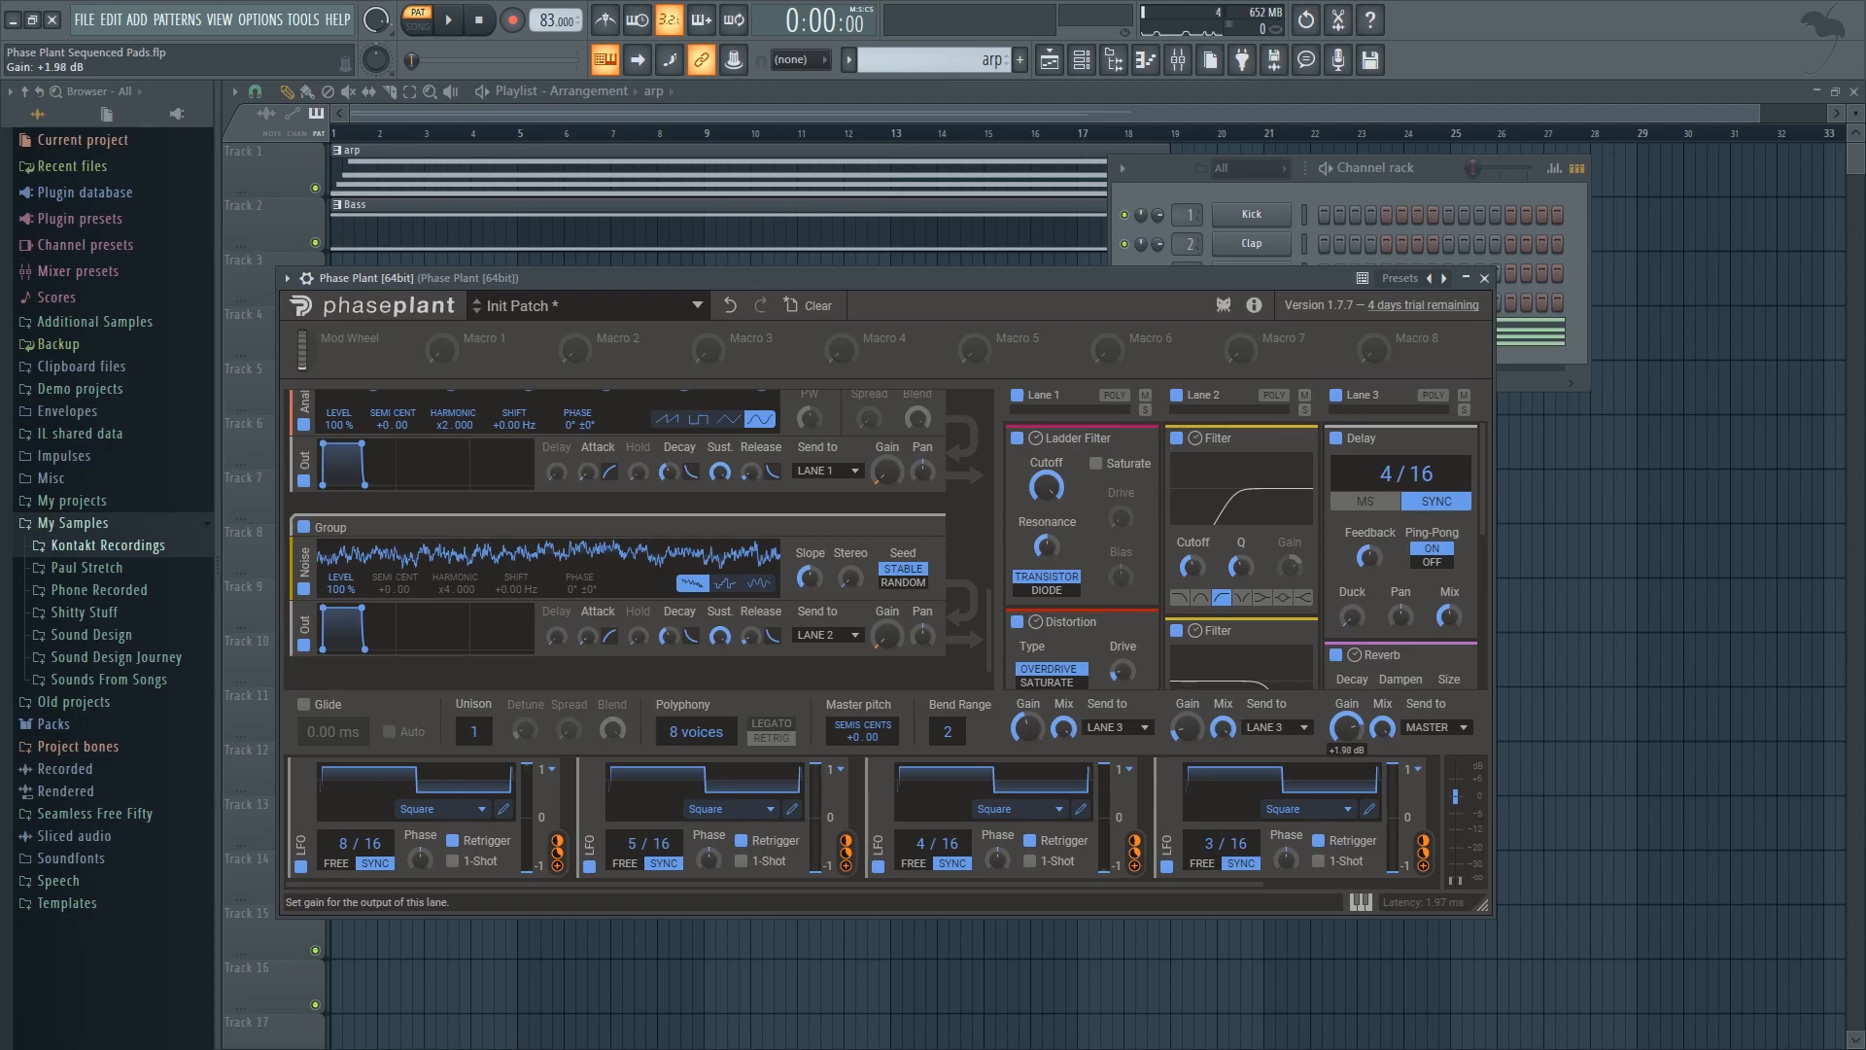
left_click_drag(1099, 278, 1094, 272)
Step: Replay the pattern, then lower the Lane 1 Ladder Filter's cutoff to about 283 Hz
key("space")
key("space")
left_click_drag(1050, 481, 1049, 529)
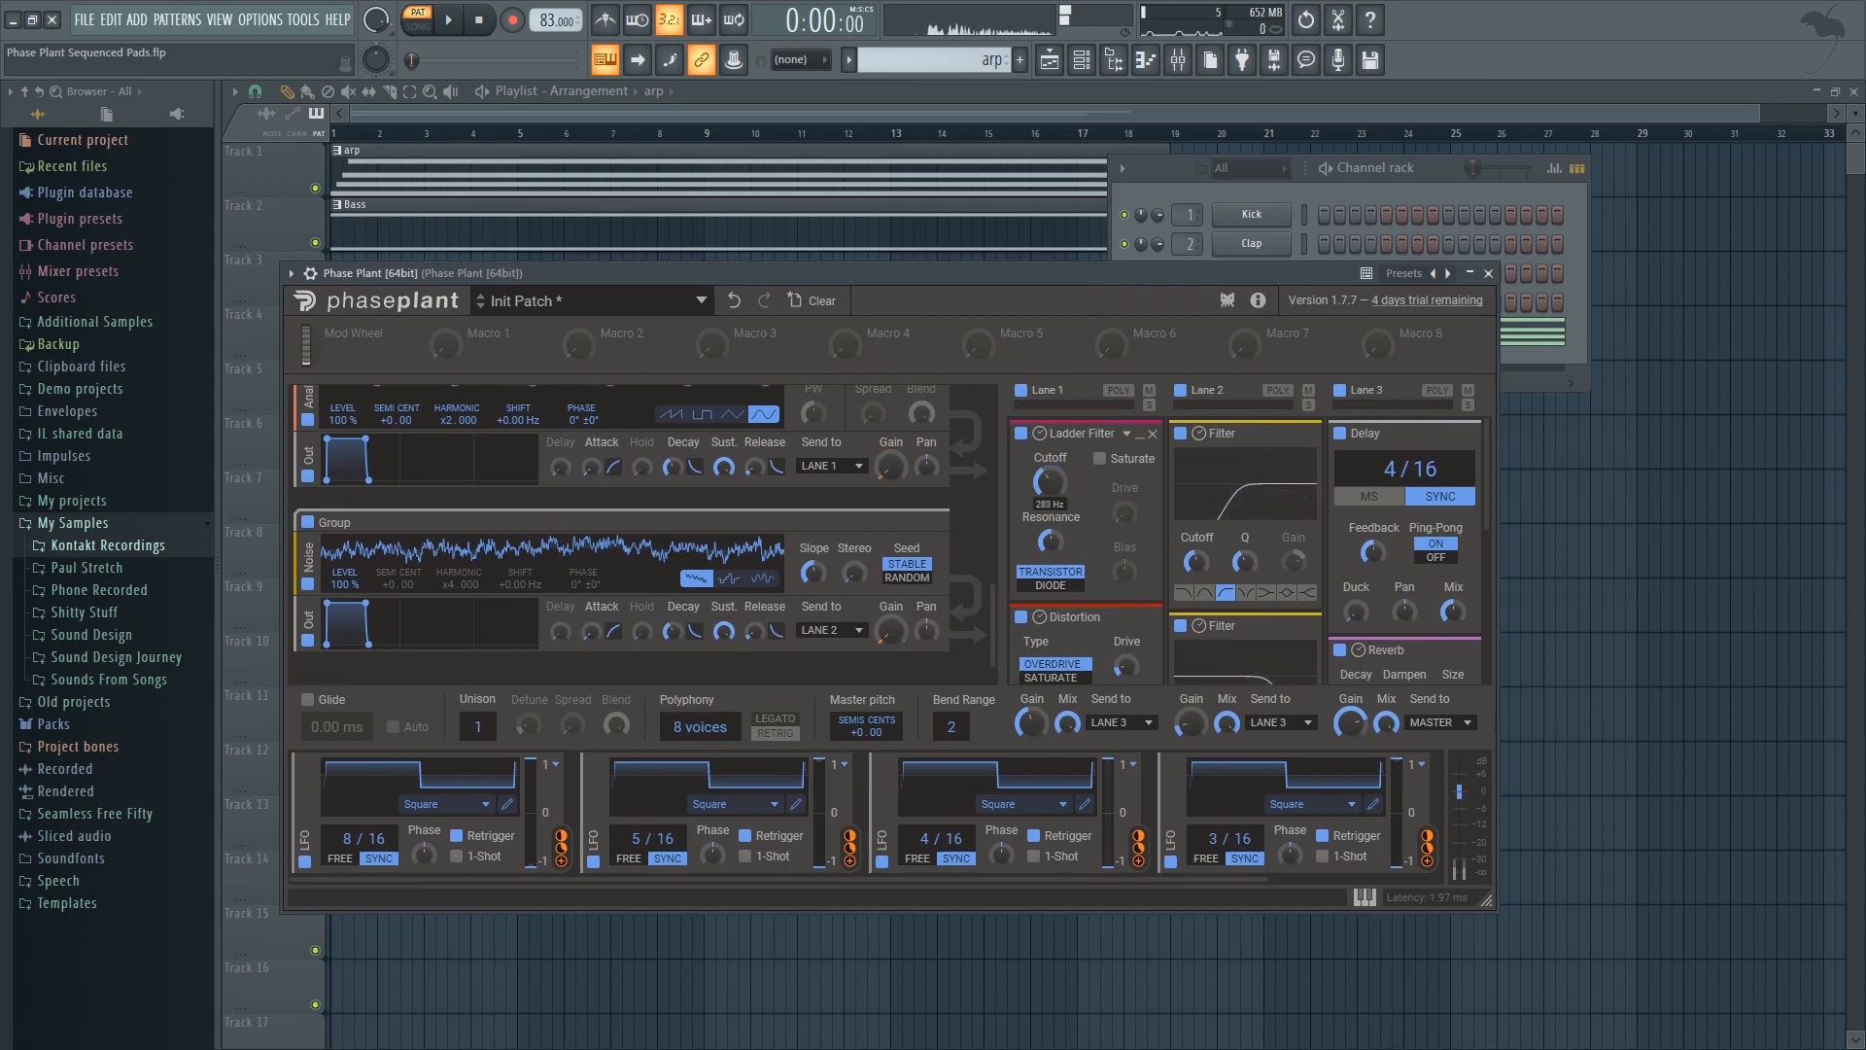
left_click_drag(1050, 486, 1049, 475)
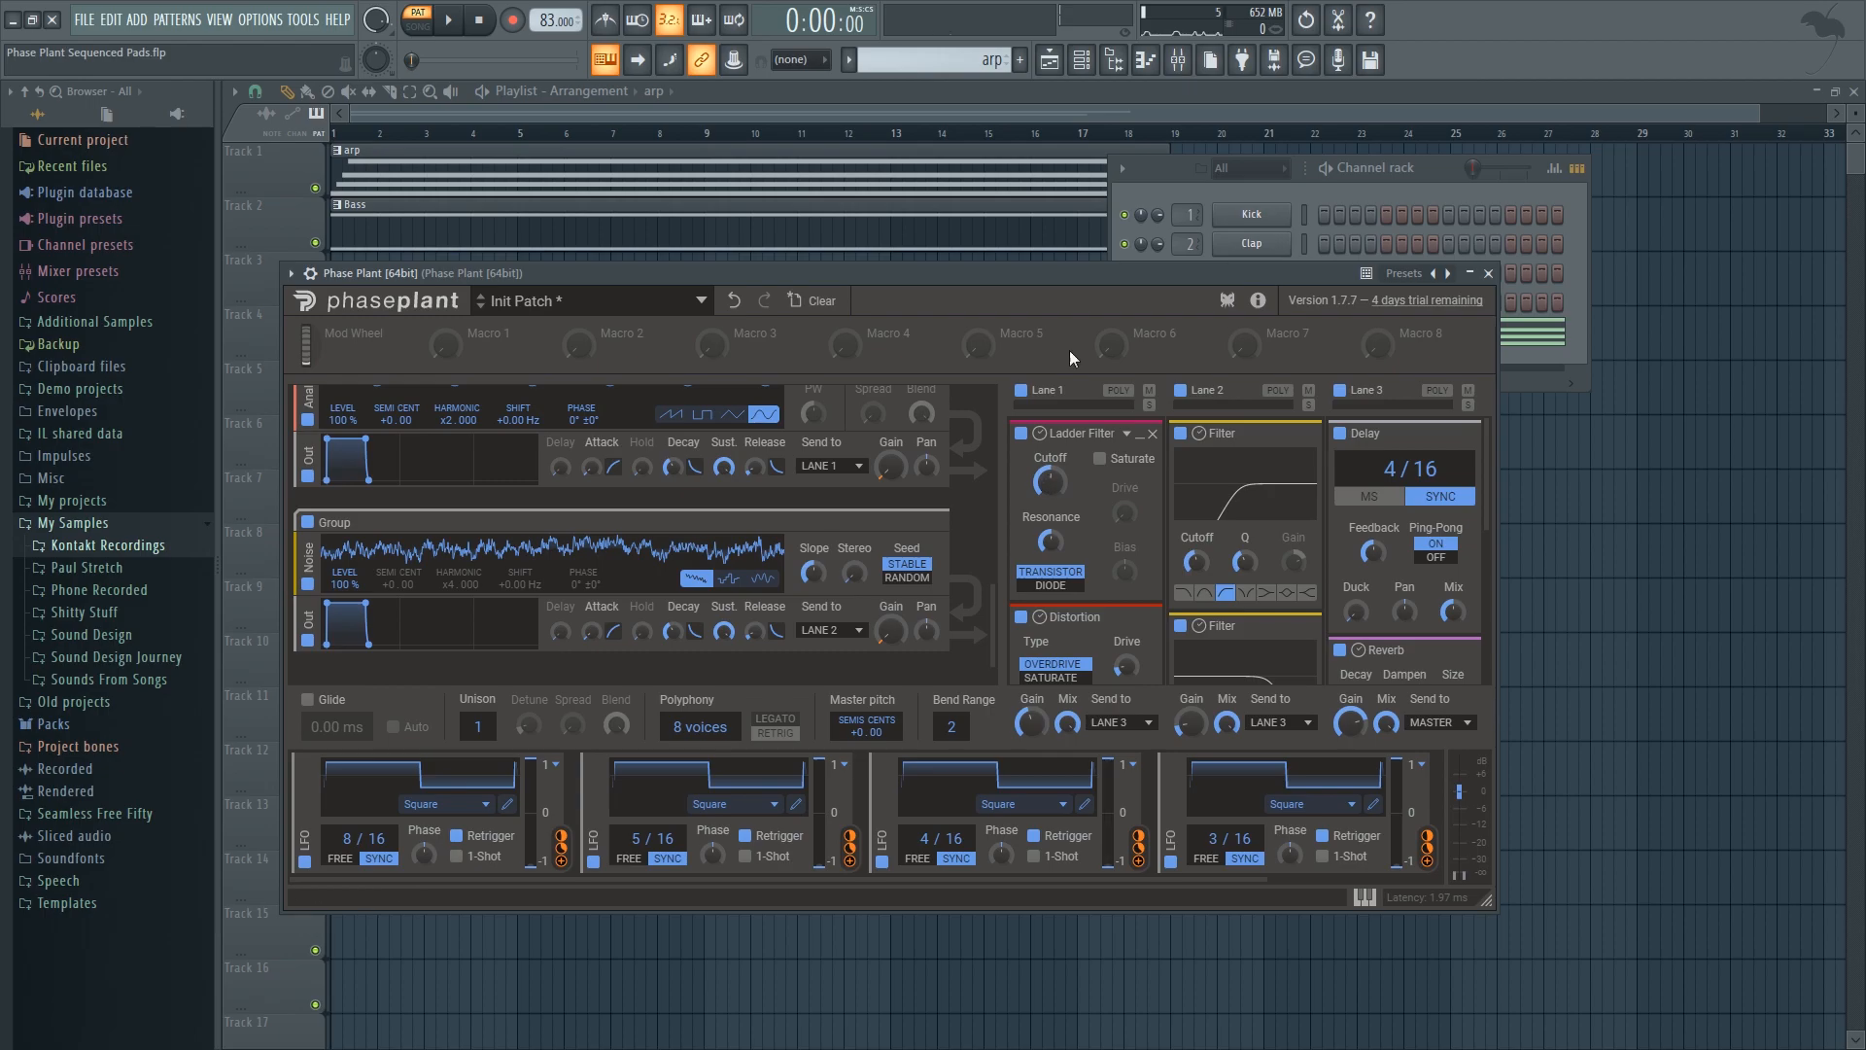
Step: Switch to the Bass pattern and bypass the Reverb in Lane 3
left_click(1151, 183)
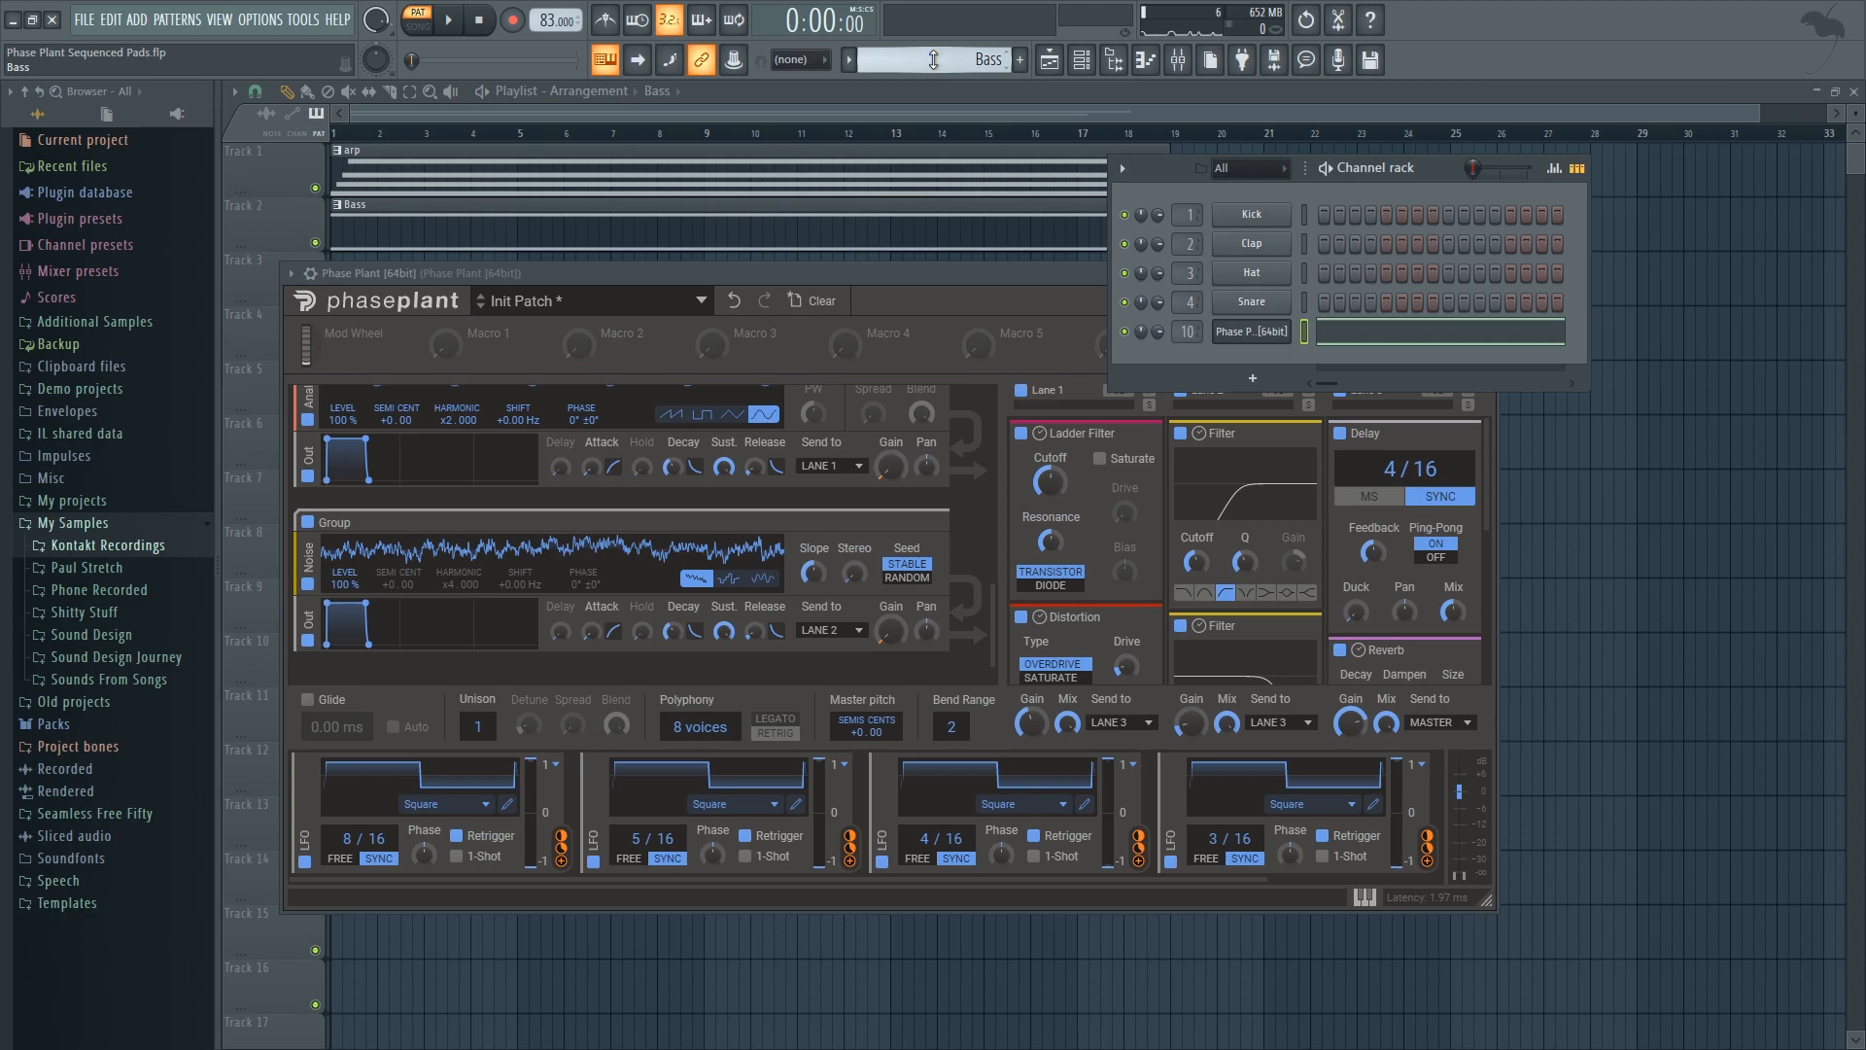
left_click(1340, 649)
left_click_drag(1362, 719, 1363, 715)
left_click(1205, 196)
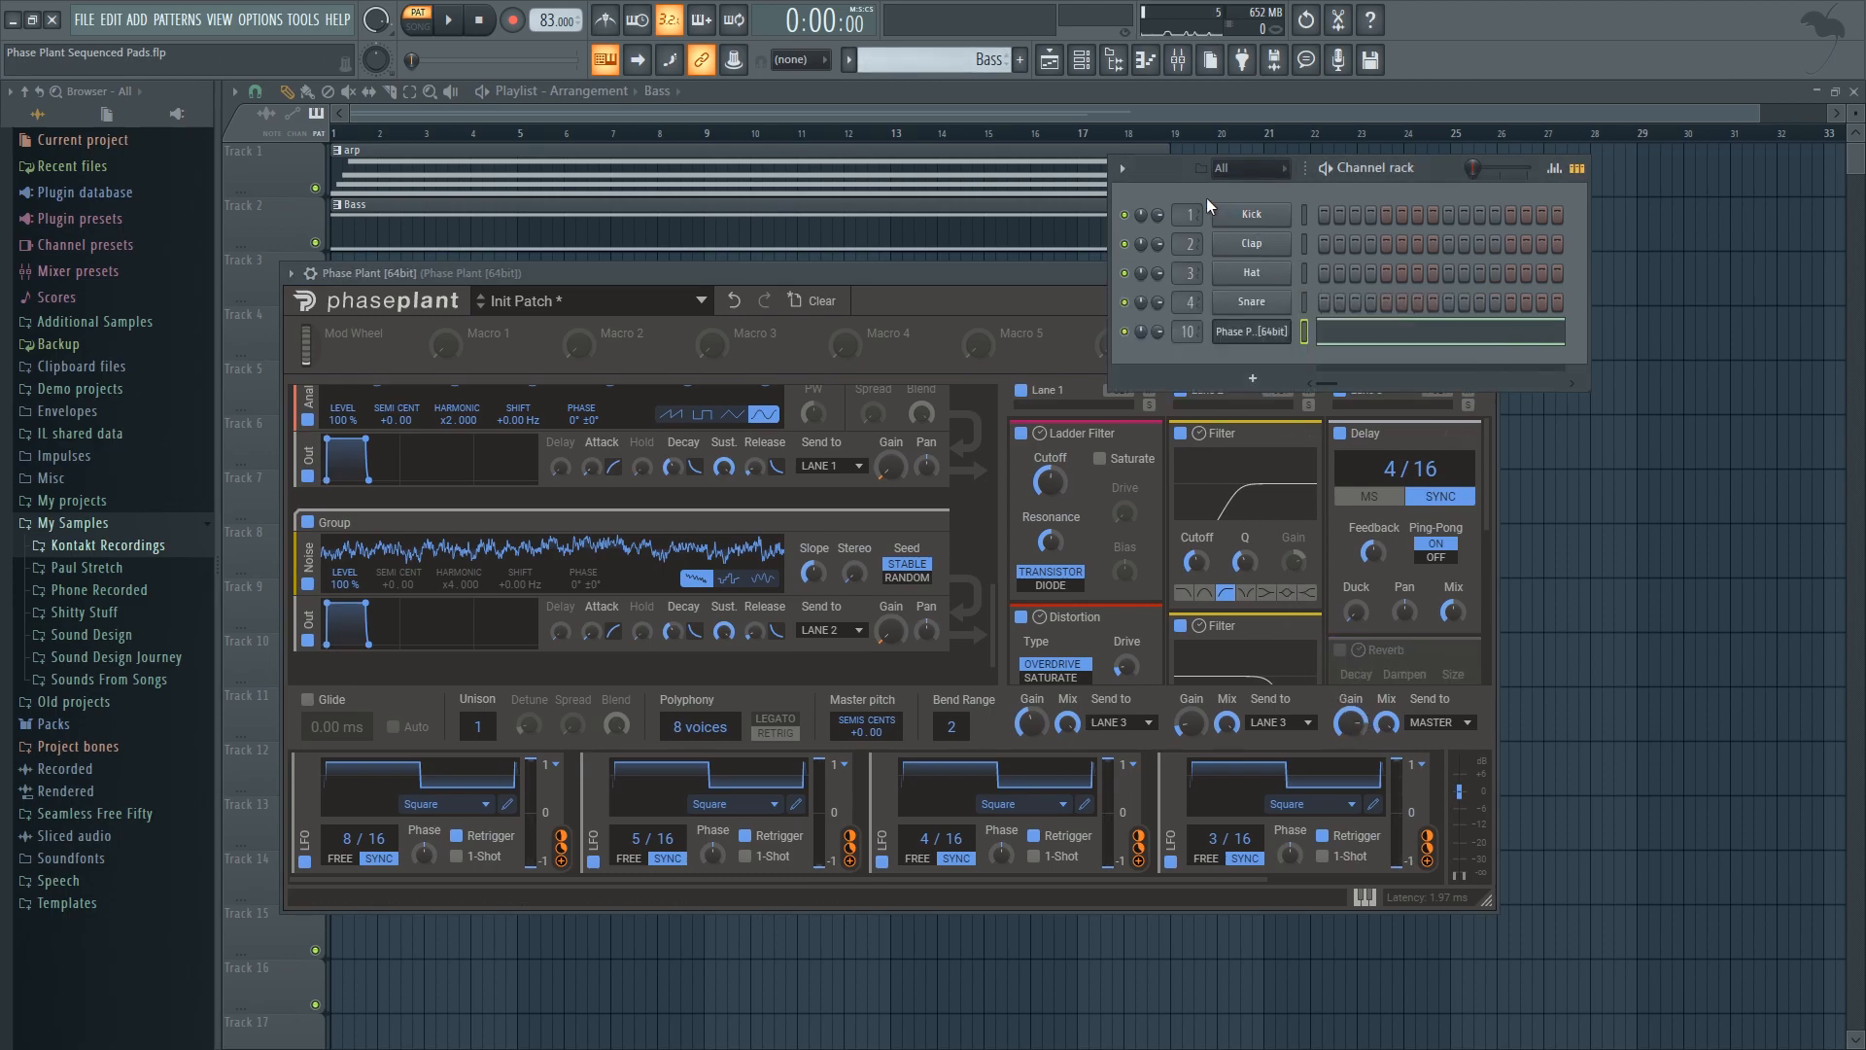
Step: Review the Bass pattern's Phase Plant notes in the piano roll and play them with the metronome on
right_click(1288, 335)
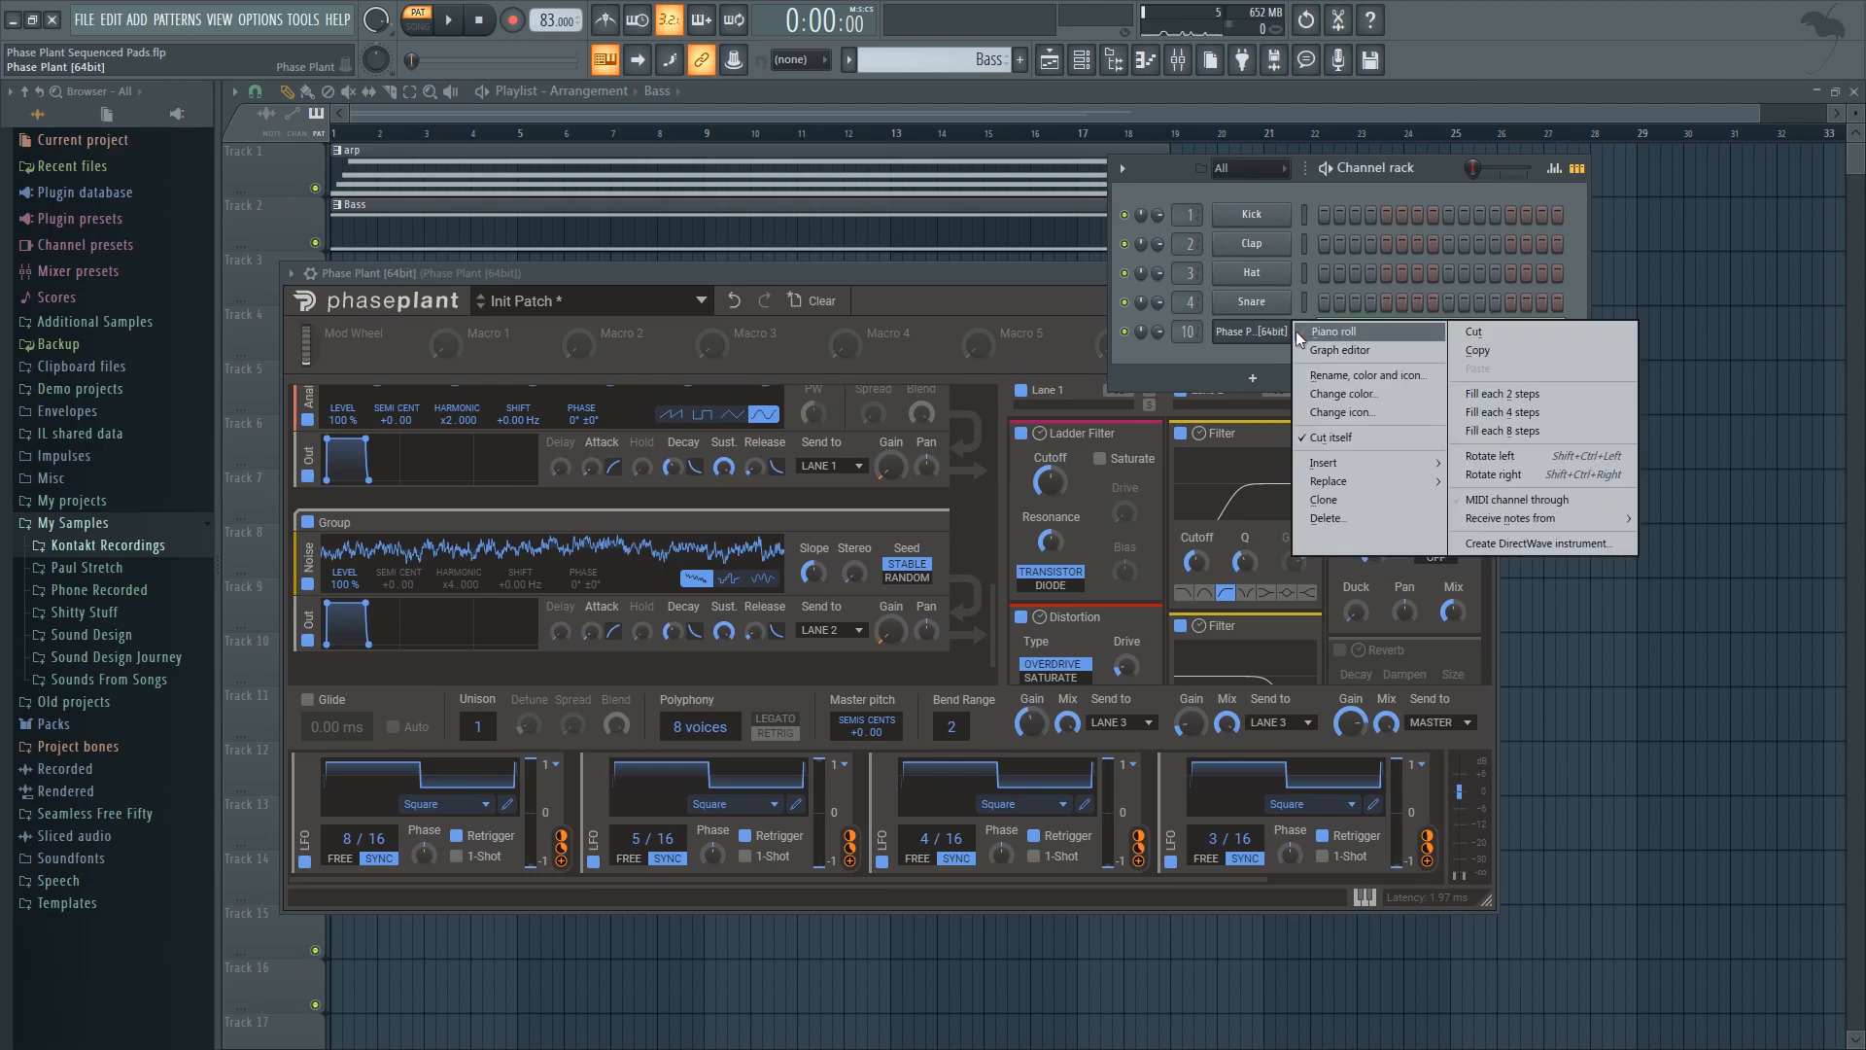
left_click(1298, 331)
left_click_drag(992, 118, 1515, 114)
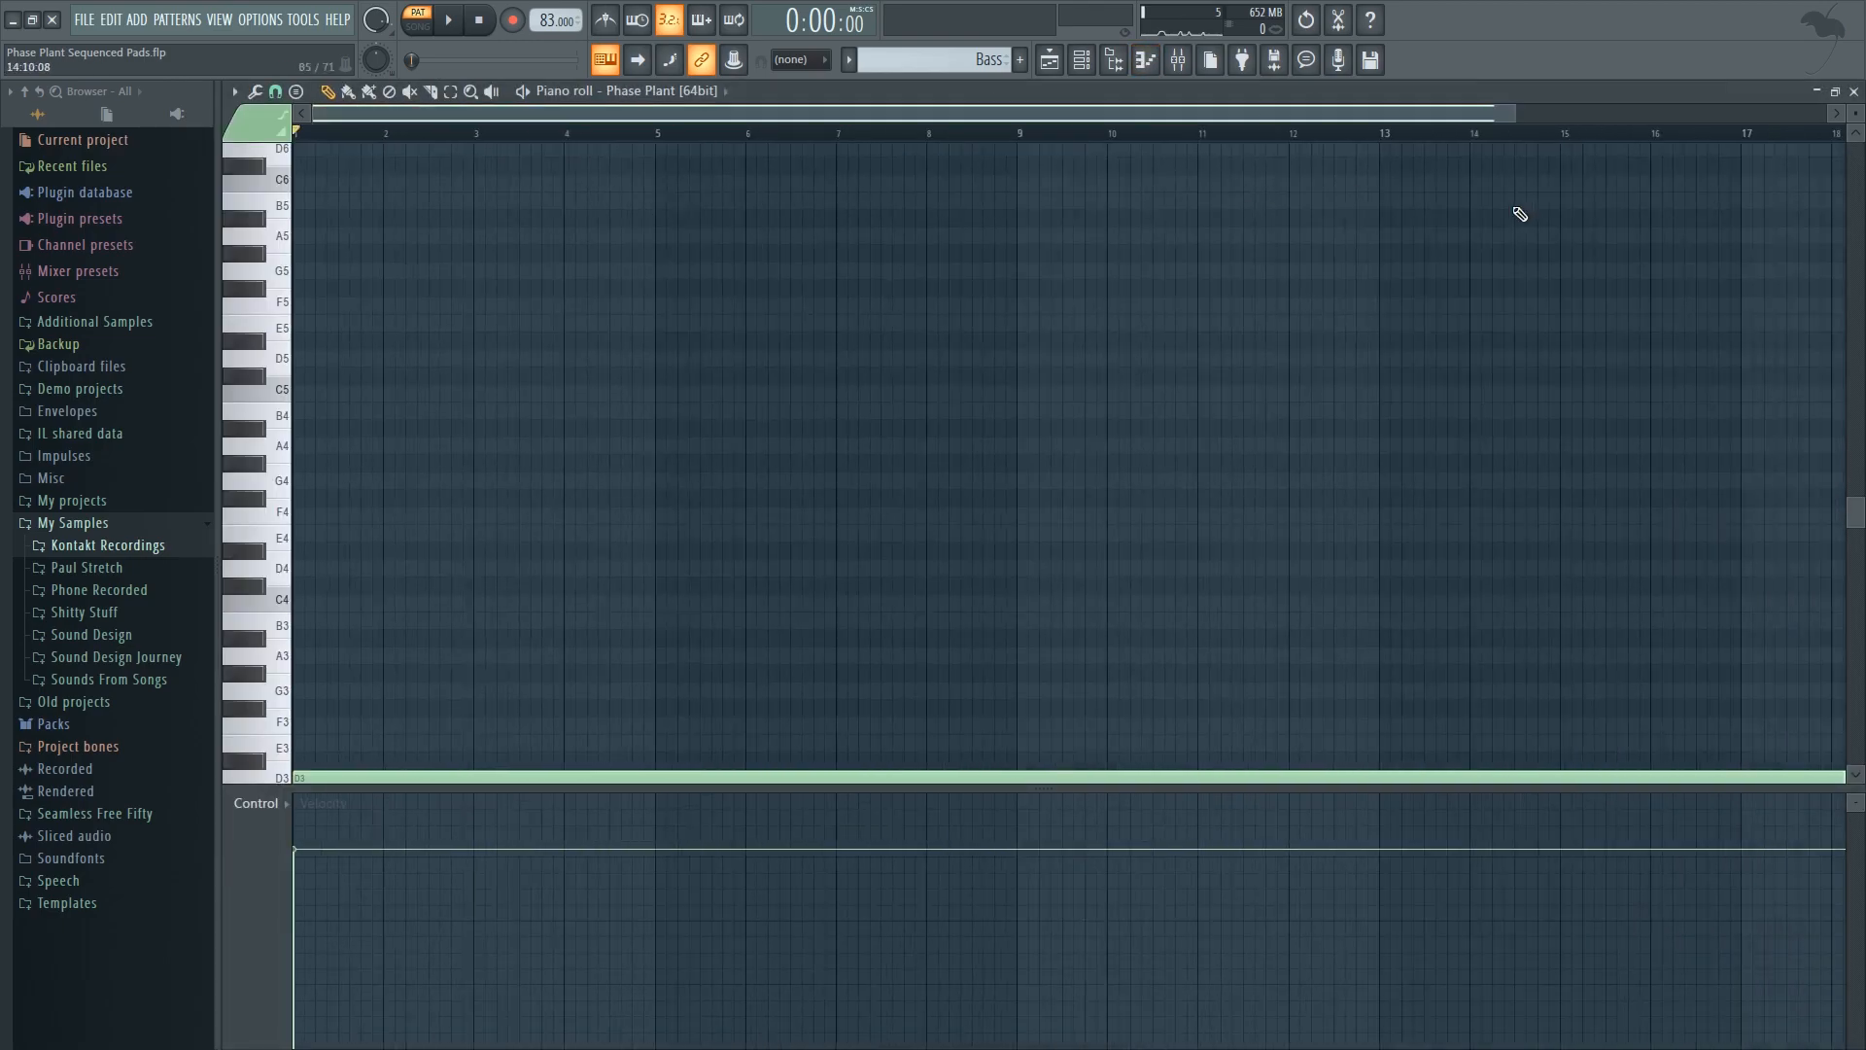
scroll(1053, 383, "down", 5)
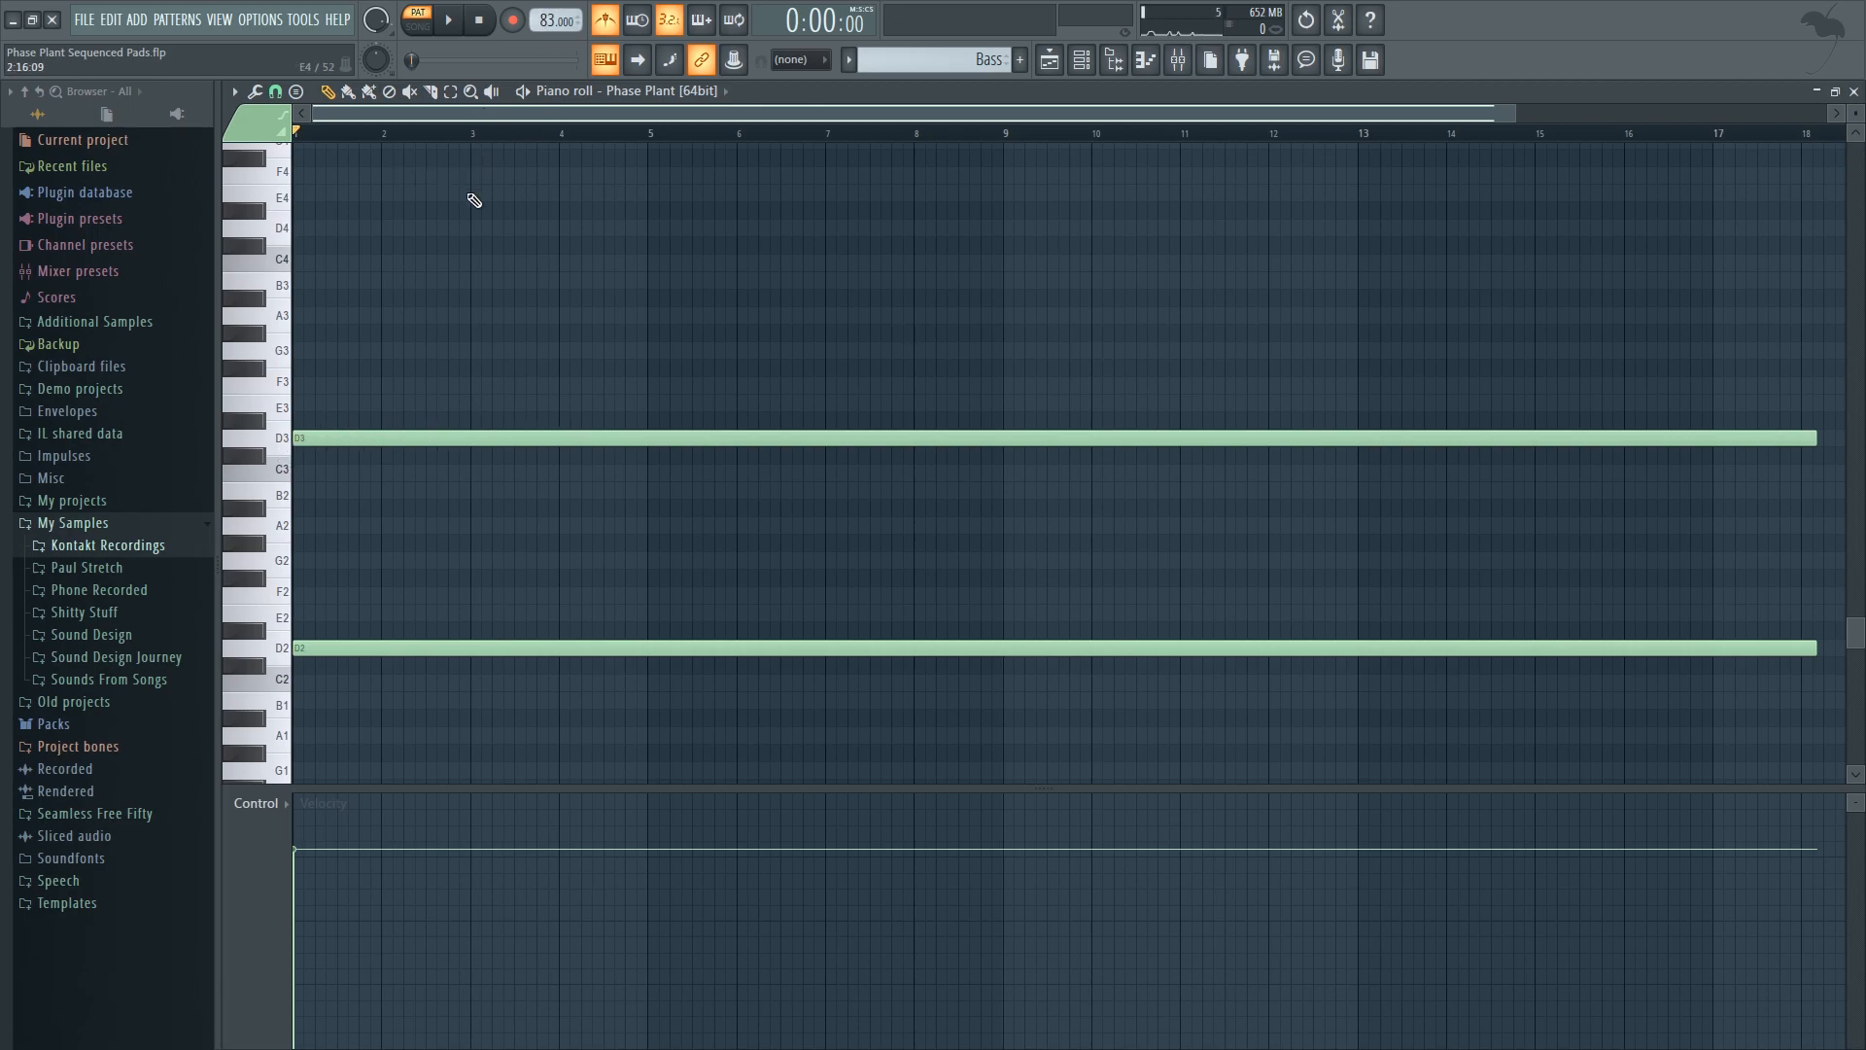
key("space")
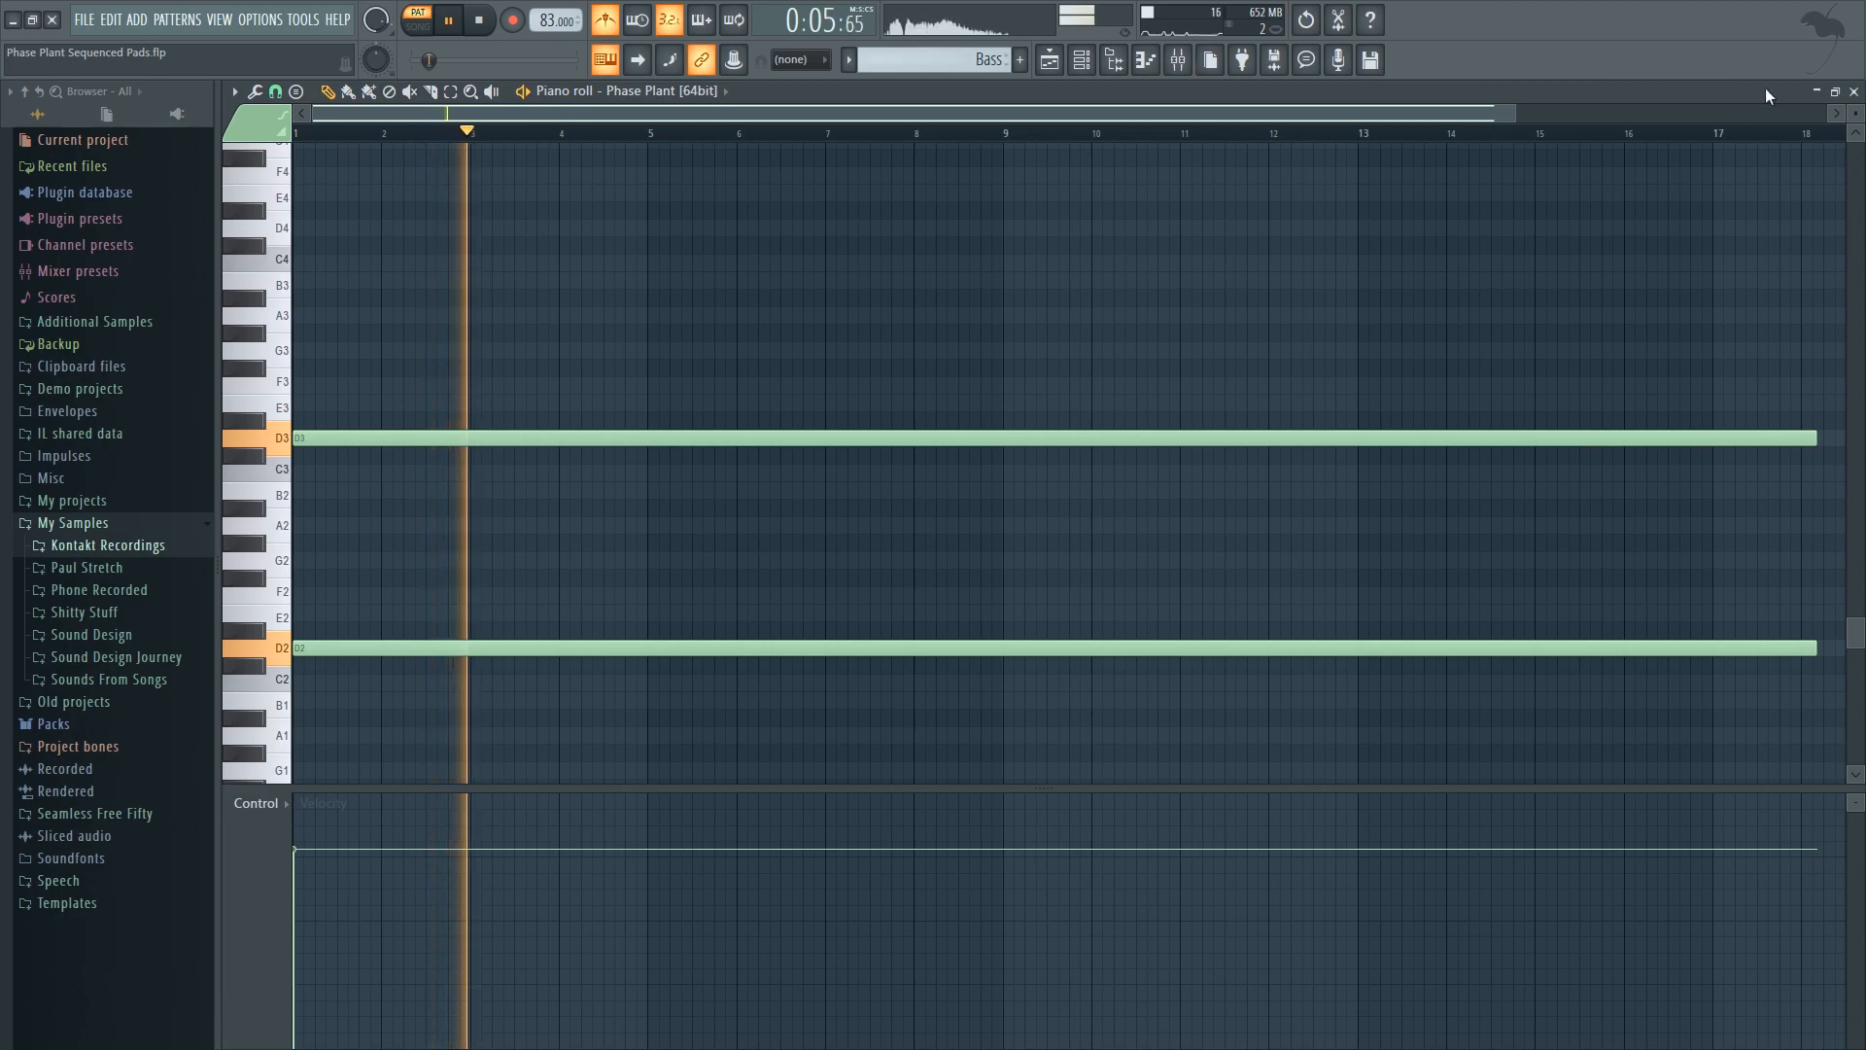
key("space")
left_click(1853, 92)
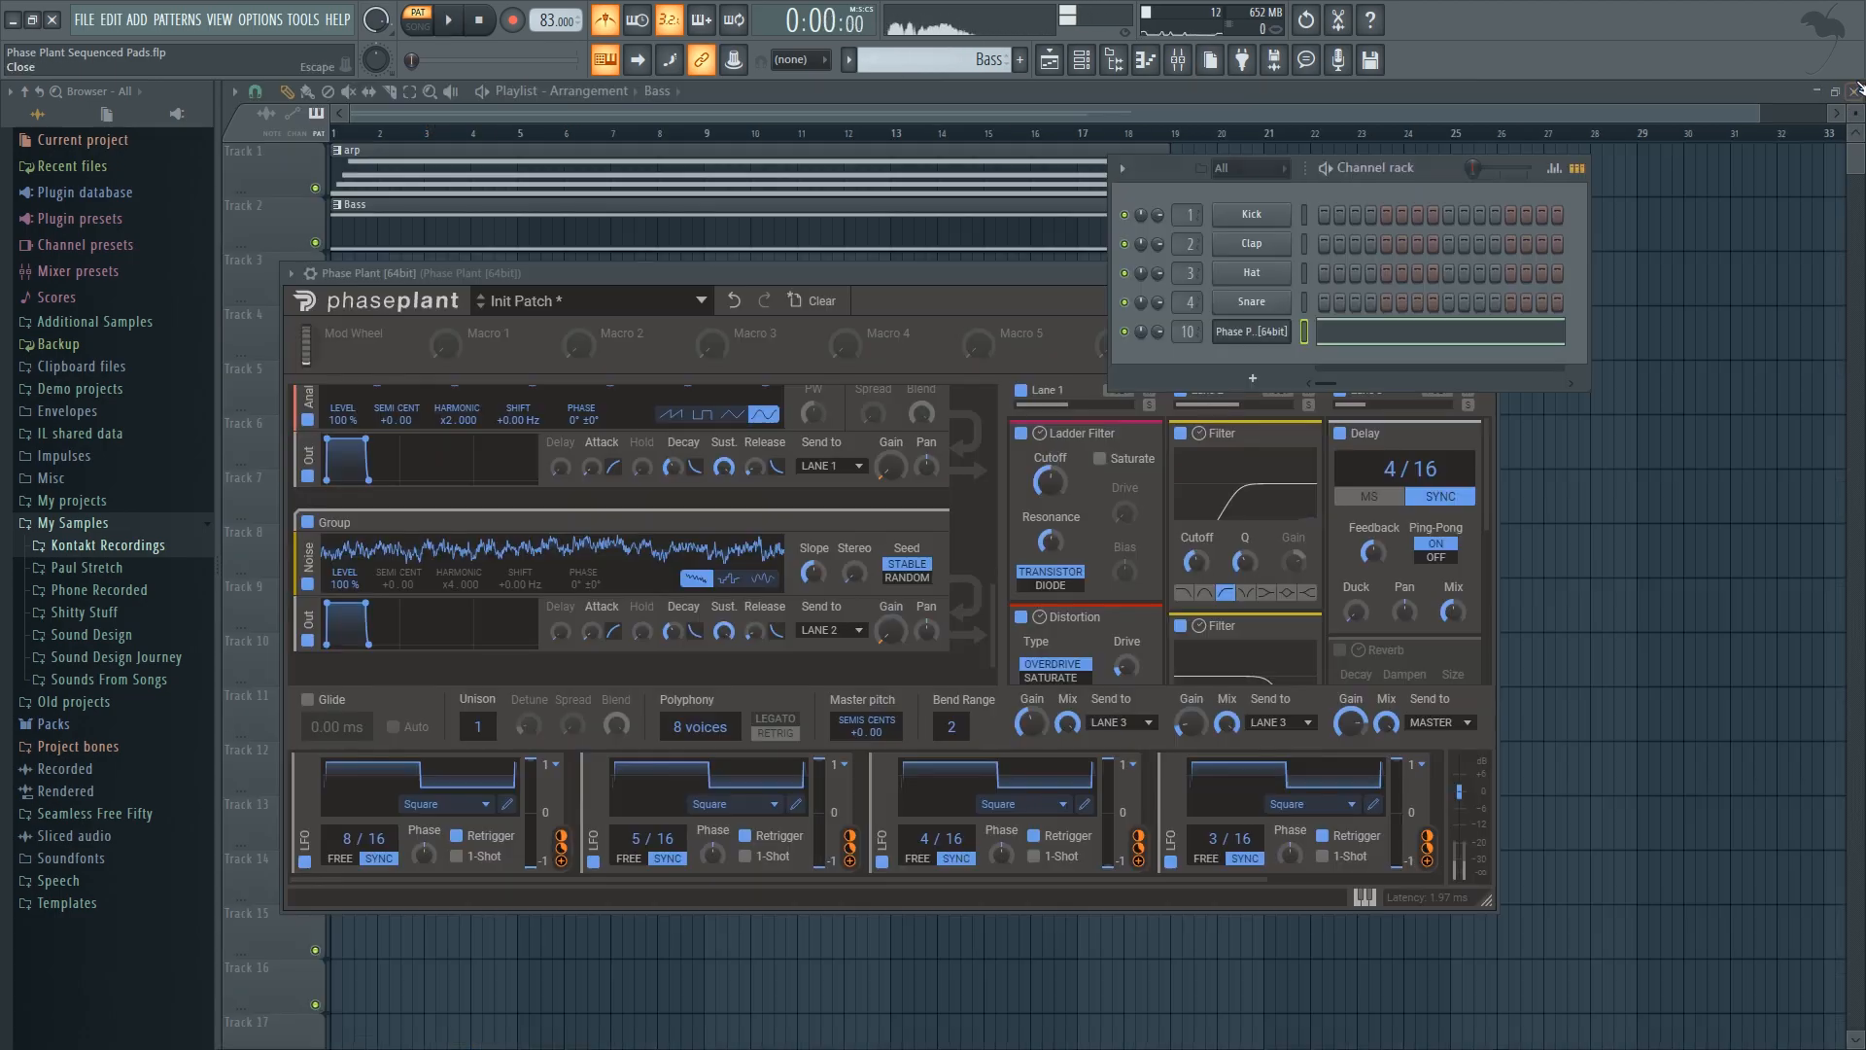
Step: Bypass the Delay in Lane 3
left_click(1340, 433)
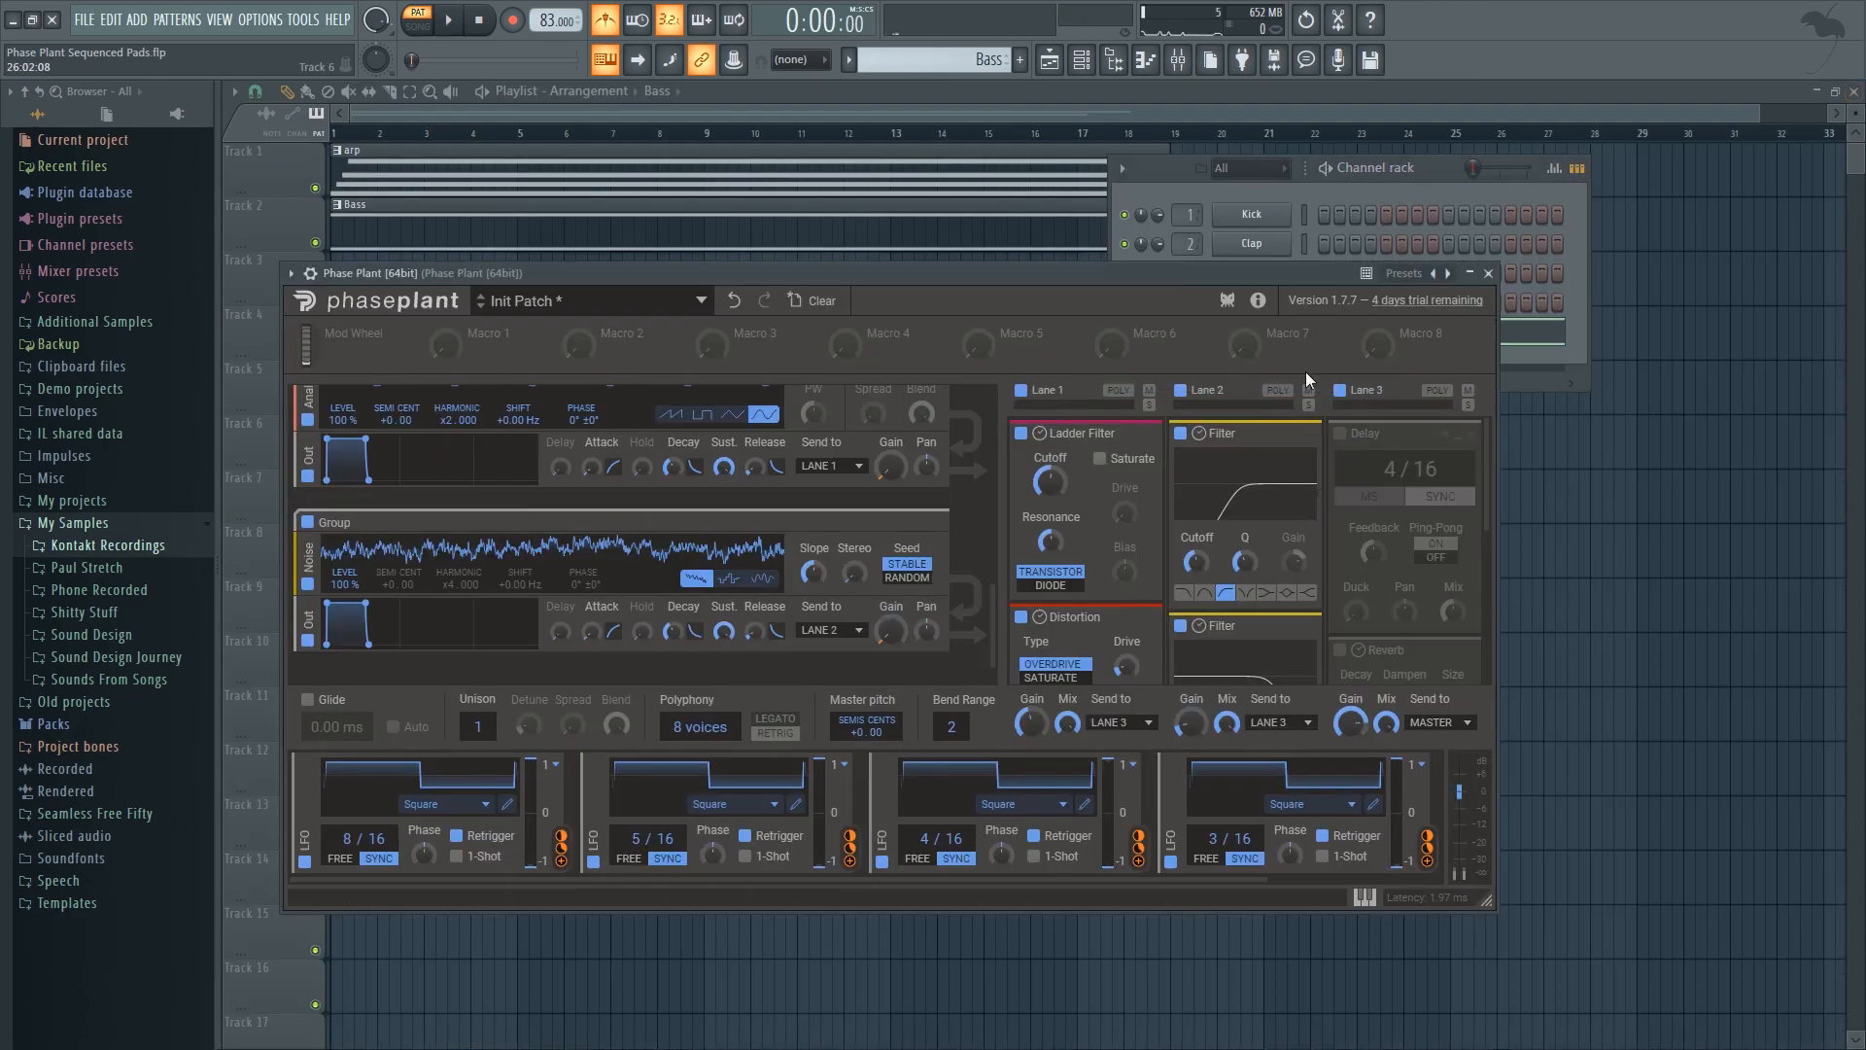
Step: Play the Bass pattern in Phase Plant's piano roll, stop it and close the piano roll
left_click(1497, 358)
left_click(1458, 350)
key("space")
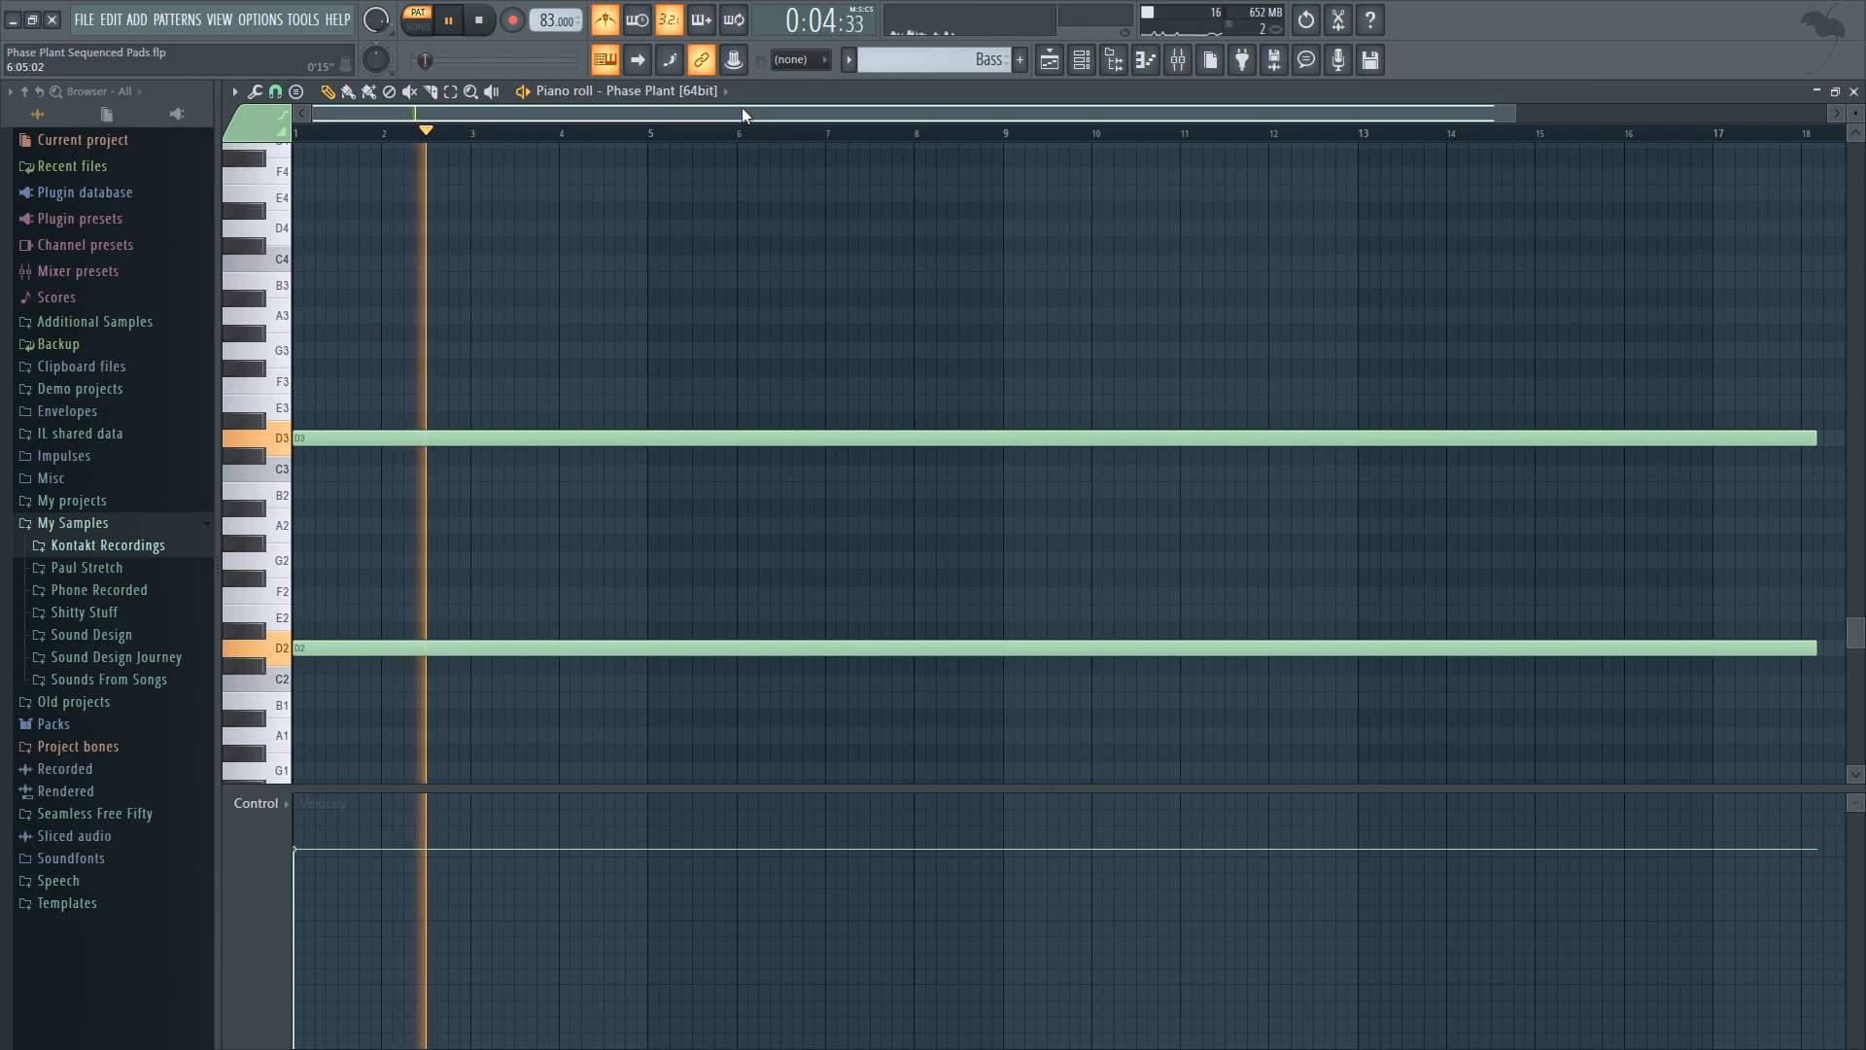
key("space")
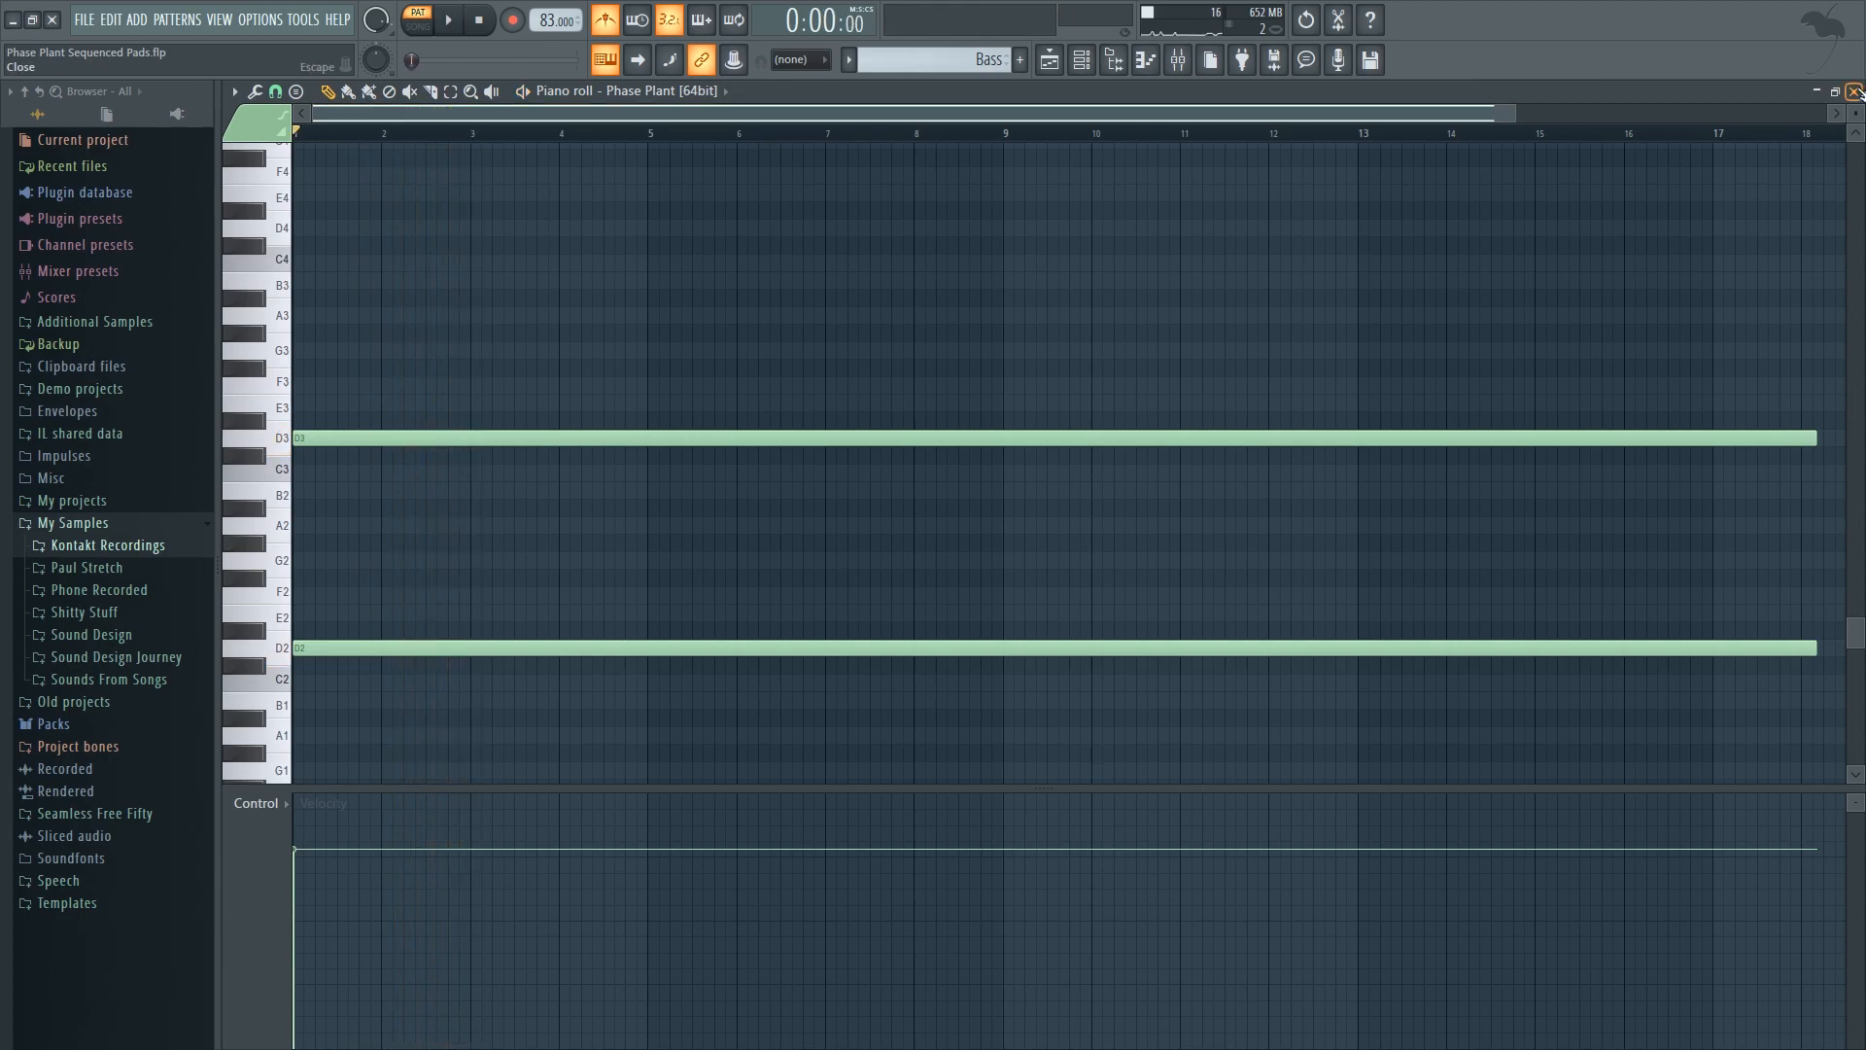
left_click(1854, 90)
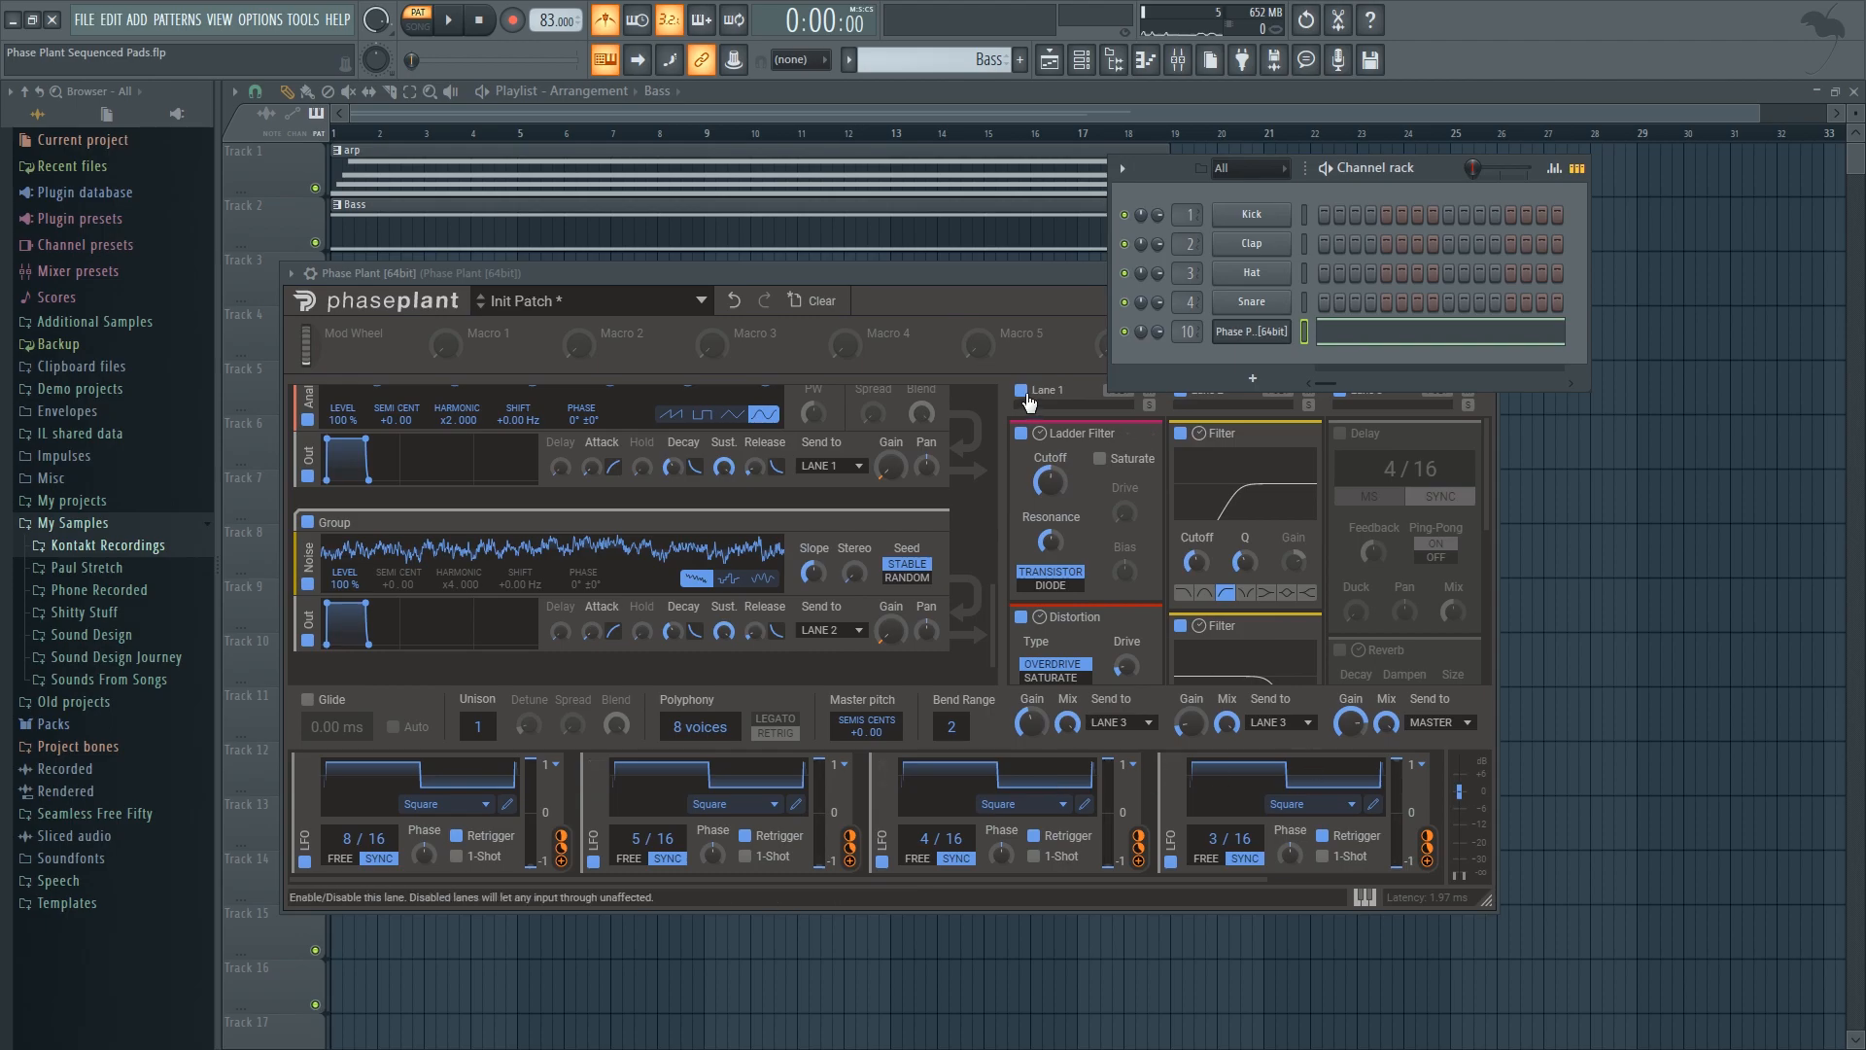
Step: Switch to the arp pattern with the Phase Plant window kept in view
left_click_drag(950, 62, 944, 52)
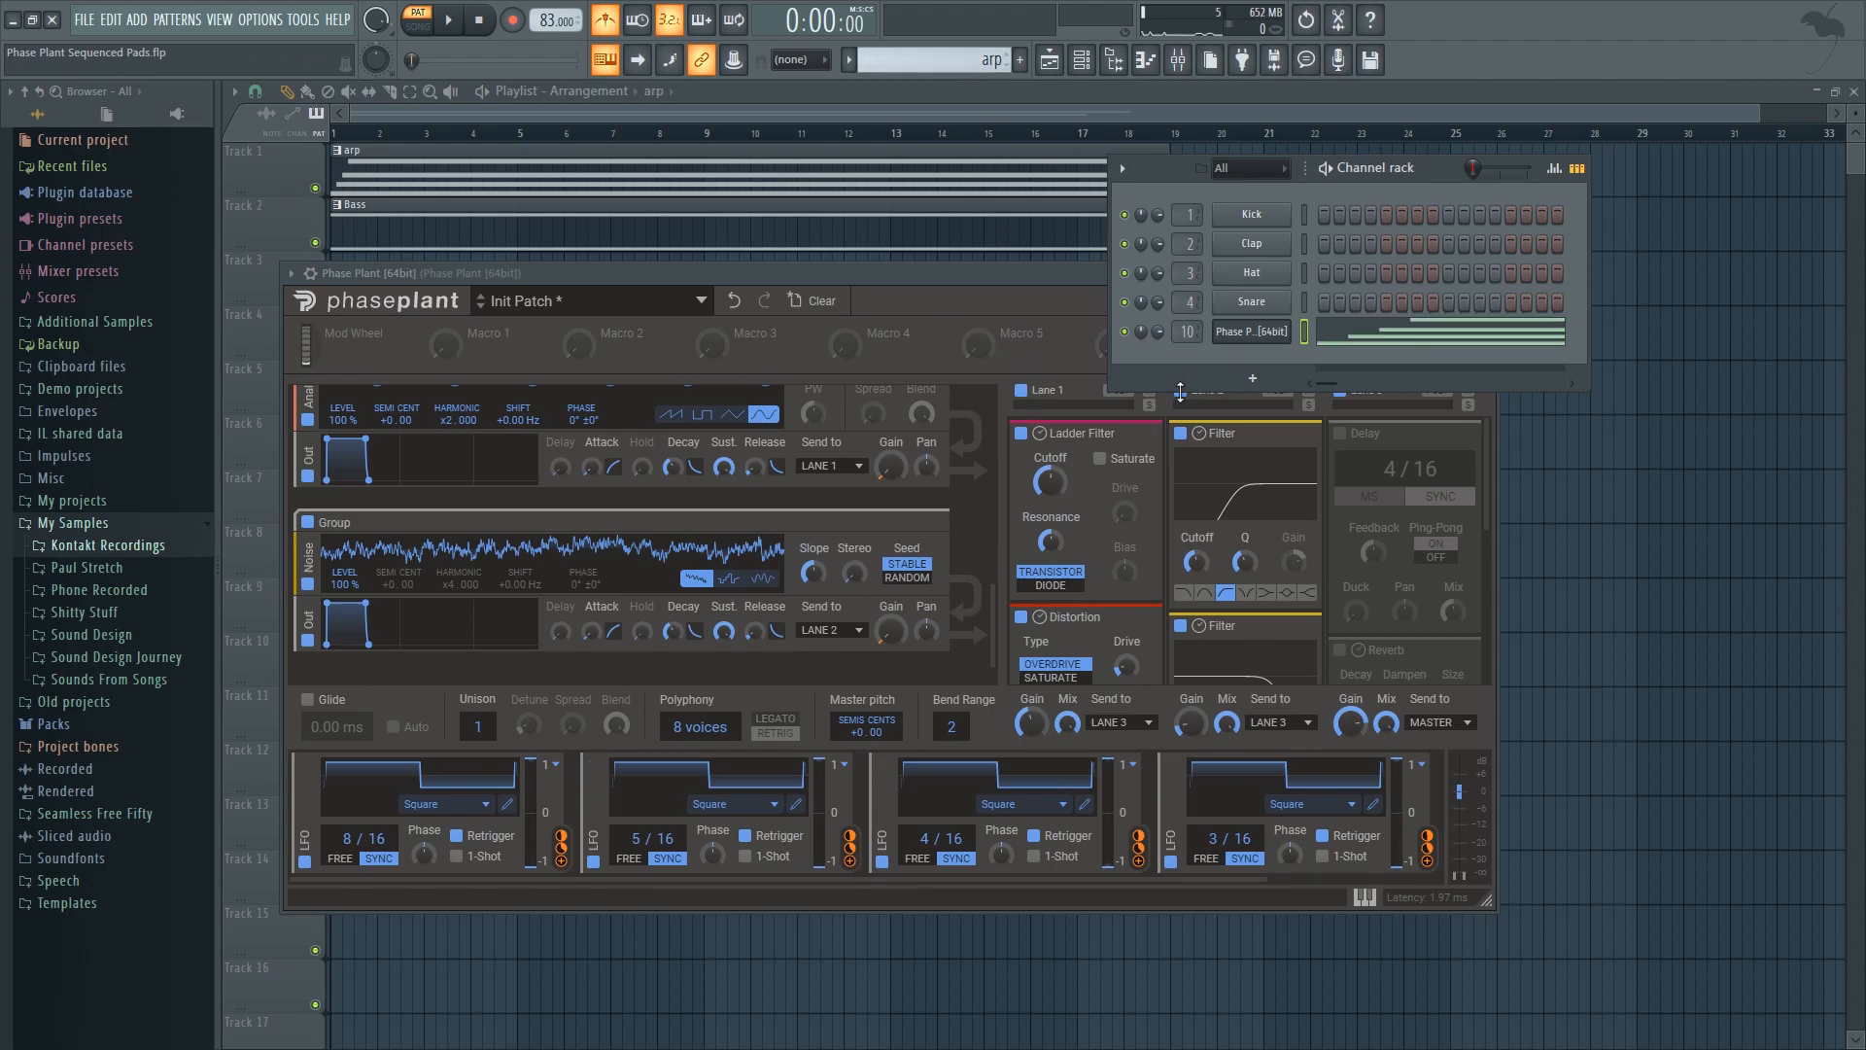
left_click(598, 272)
left_click_drag(598, 273, 597, 294)
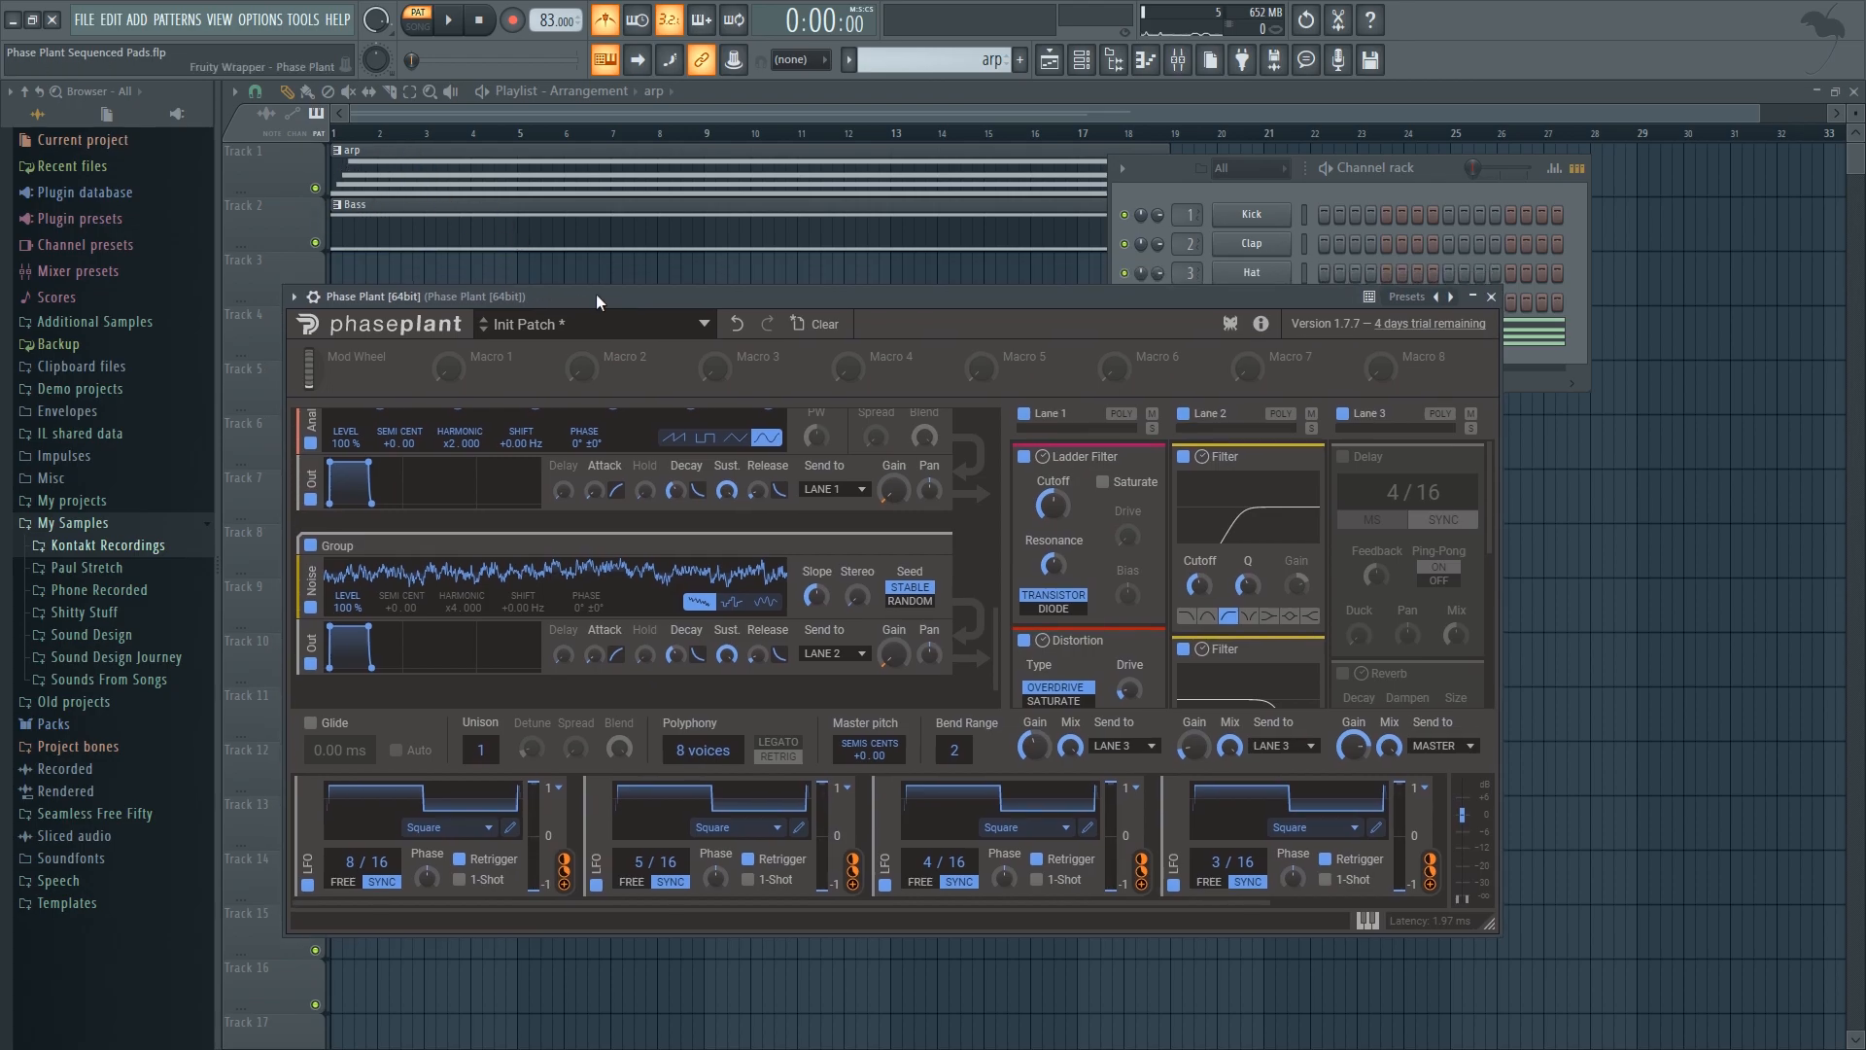
Step: Play the playlist arrangement in song mode with the Phase Plant window reopened, and stop playback
left_click(355, 134)
key("space")
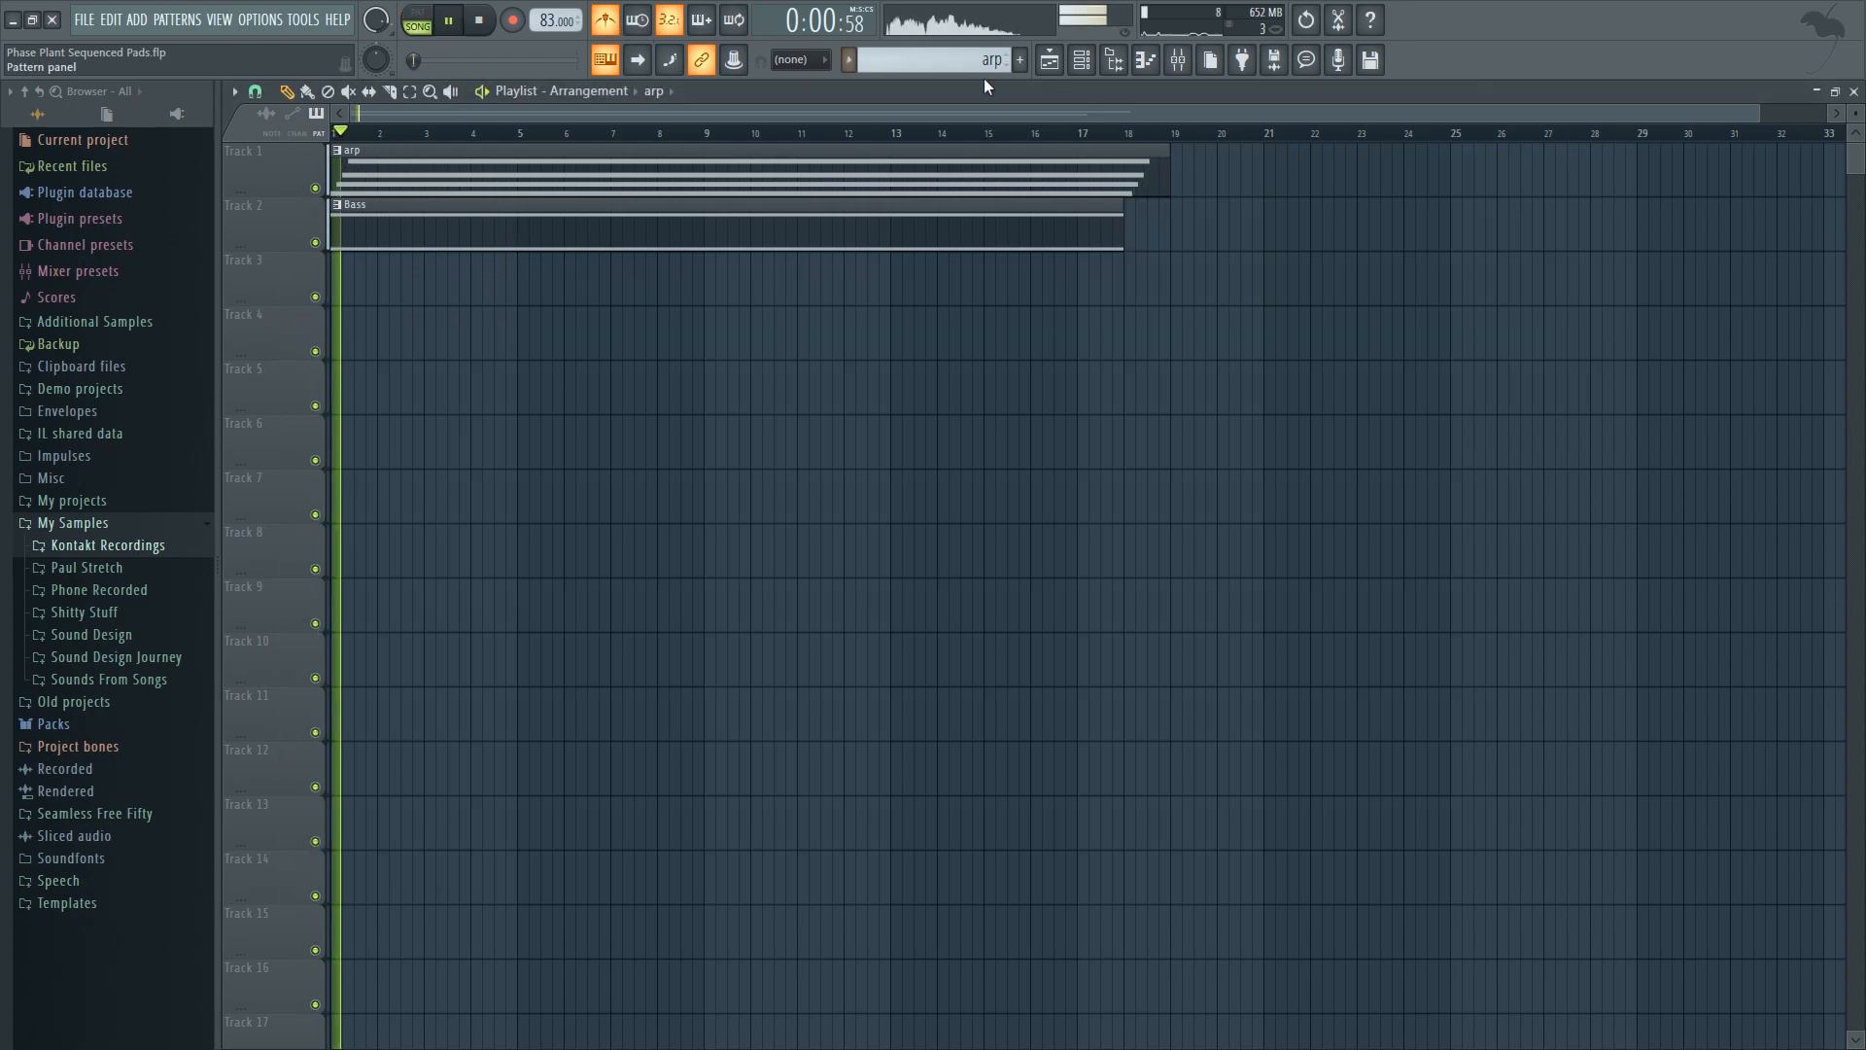
left_click(1081, 59)
left_click(1252, 331)
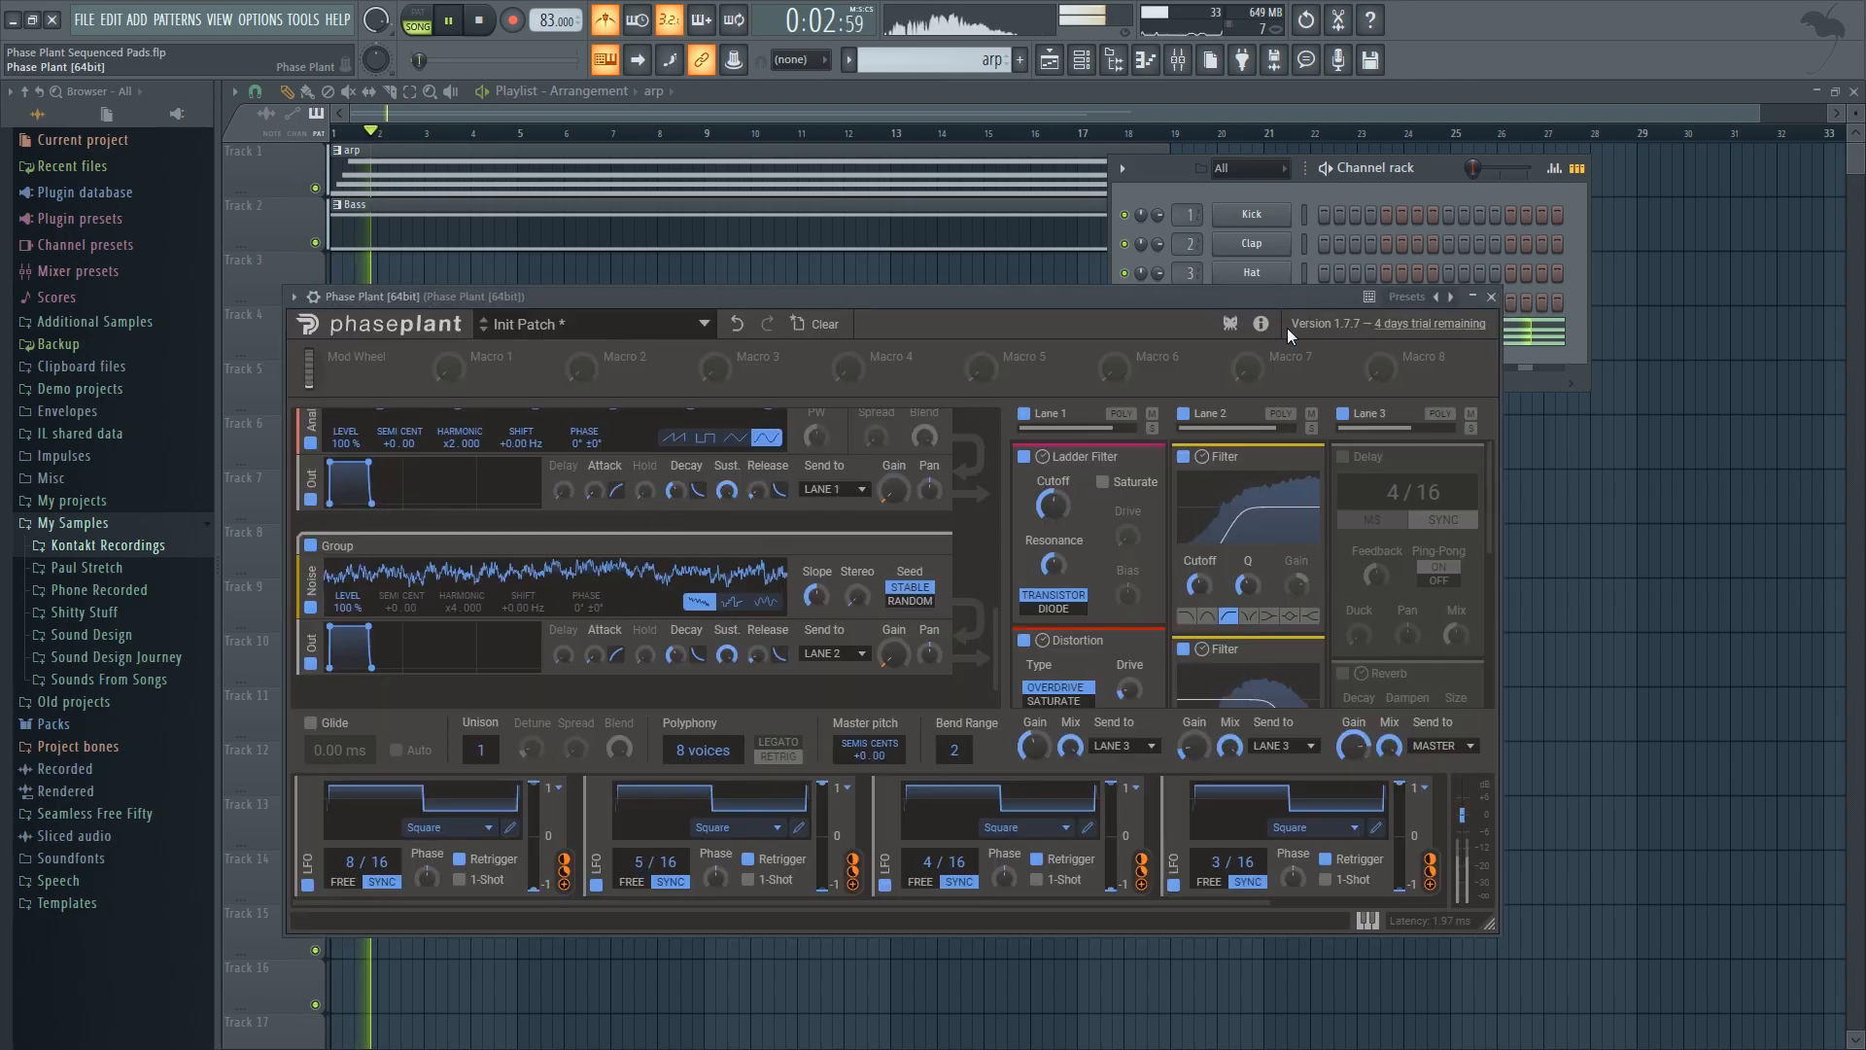
left_click_drag(1014, 296, 1032, 283)
key("space")
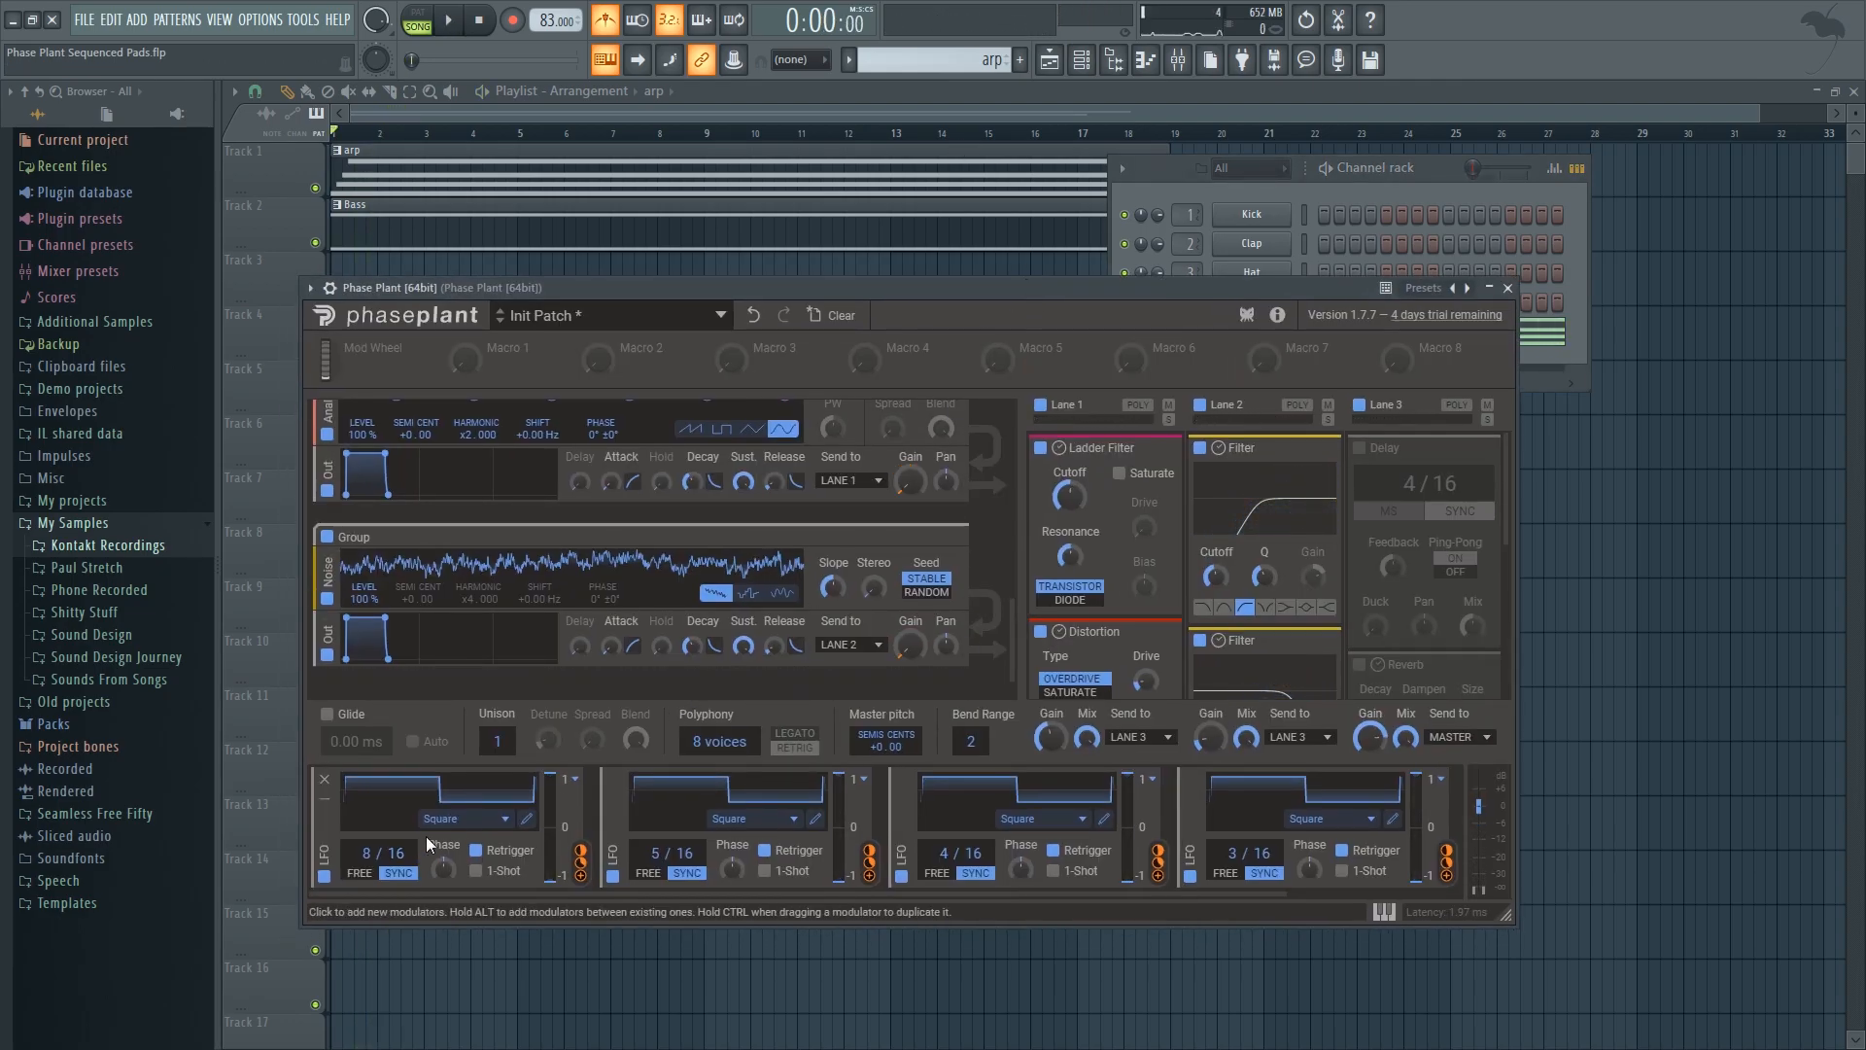
Step: Change the shape of all four Phase Plant LFOs to Saw
left_click(453, 829)
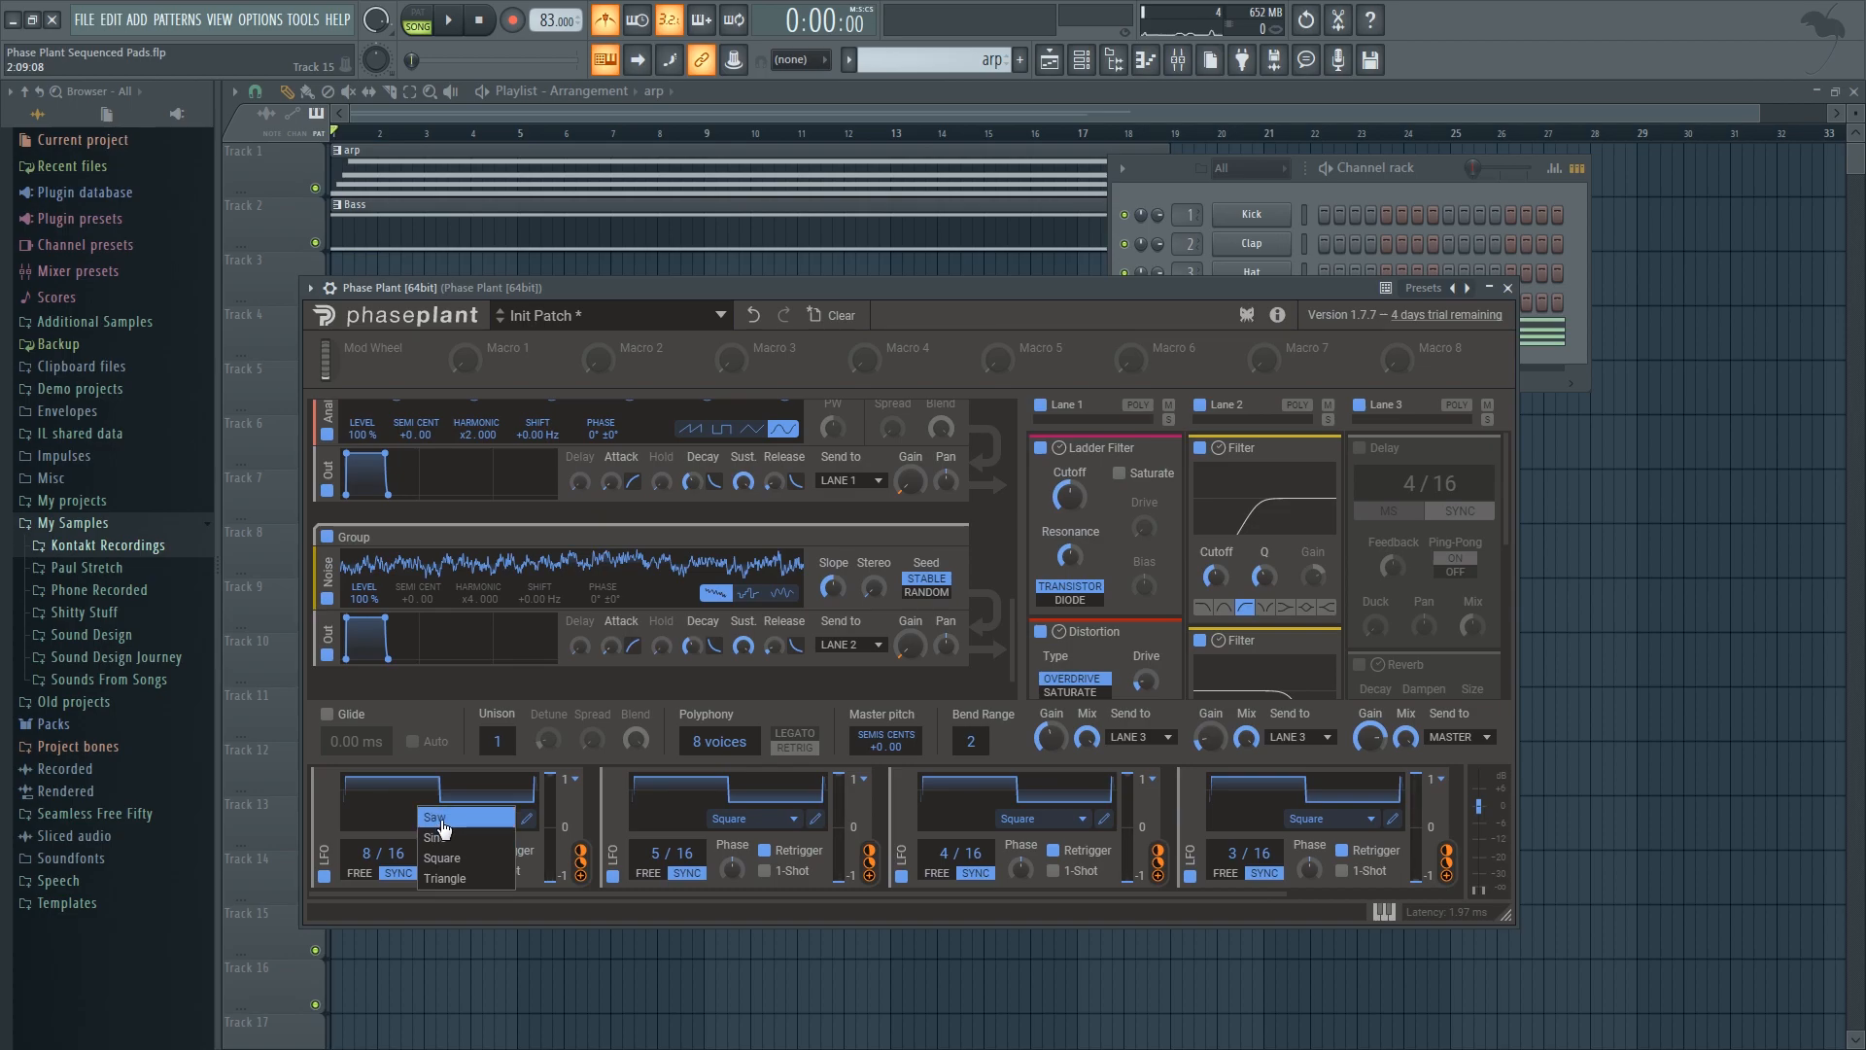
left_click(440, 822)
left_click(756, 820)
left_click(758, 819)
left_click(1031, 819)
left_click(1015, 819)
left_click(1295, 821)
left_click(1298, 821)
Step: Play the arrangement to hear the Saw LFO shapes, and stop playback
left_click_drag(1000, 290, 982, 294)
key("space")
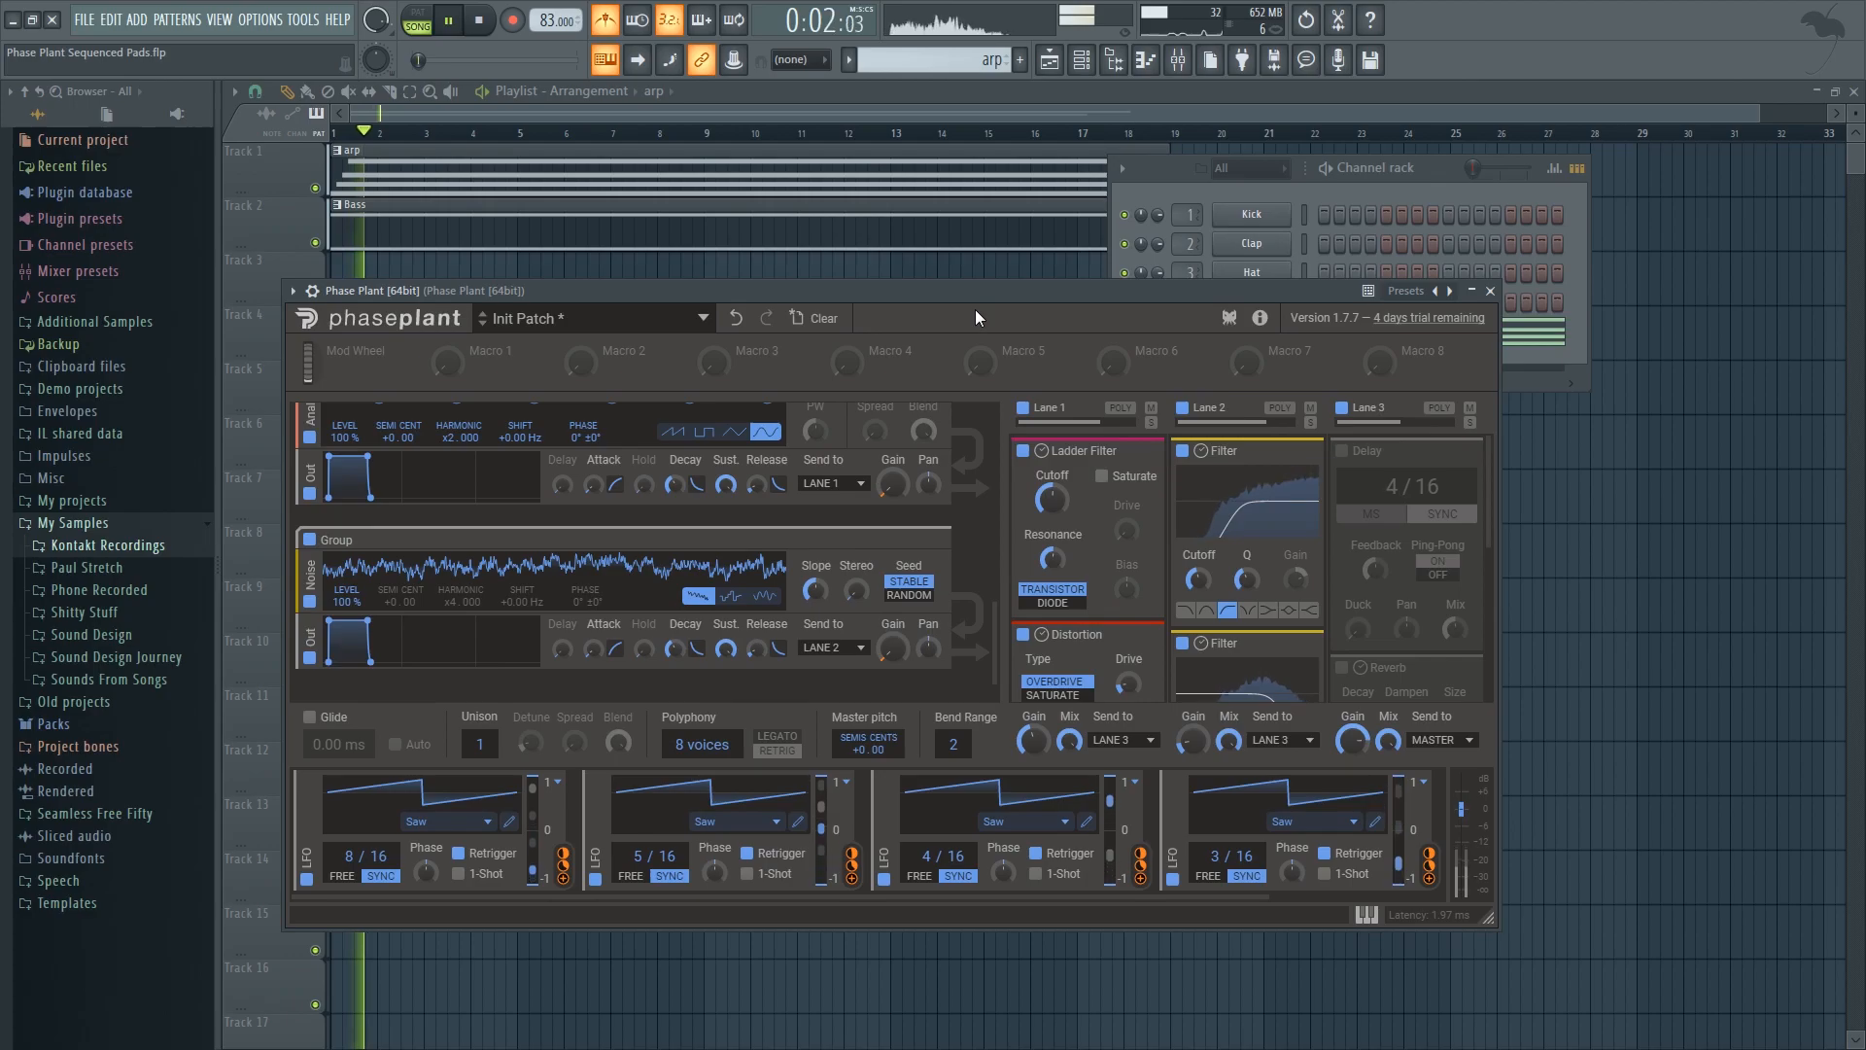
left_click_drag(976, 290, 986, 289)
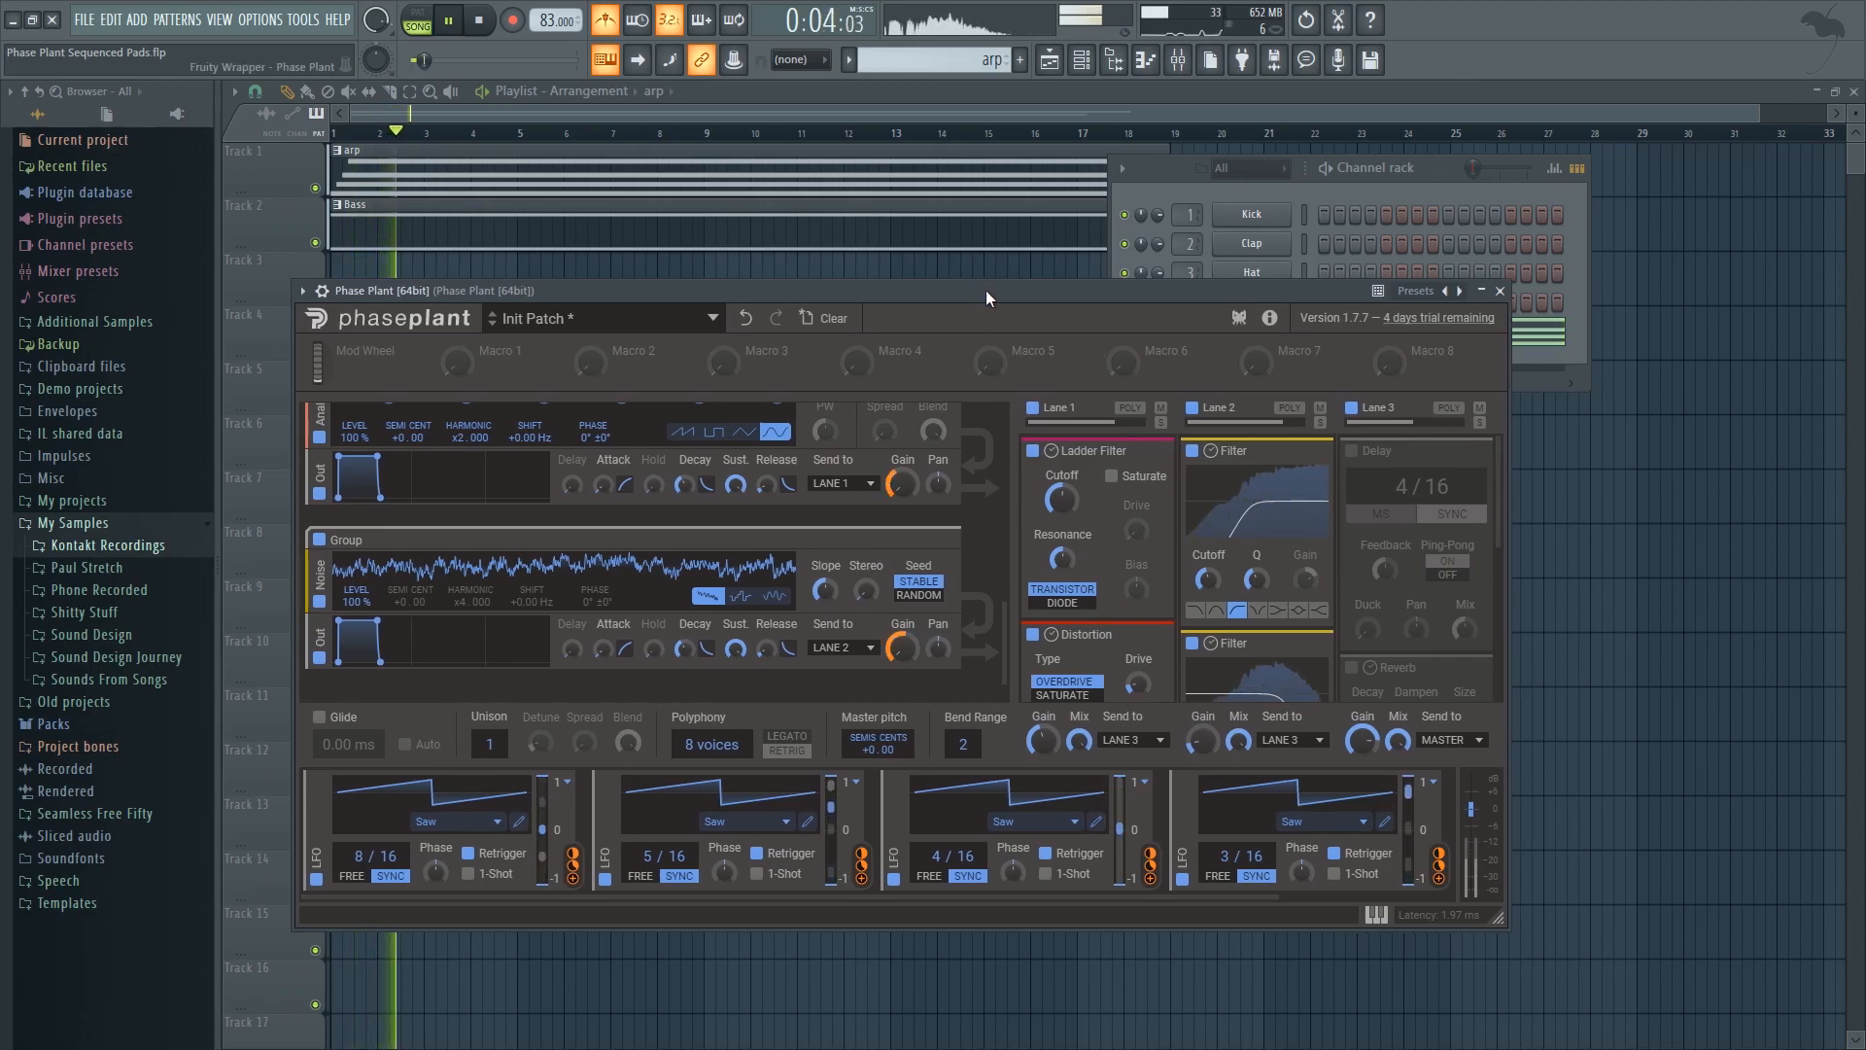
key("space")
Step: Change the shape of all four Phase Plant LFOs to Sine
left_click(455, 822)
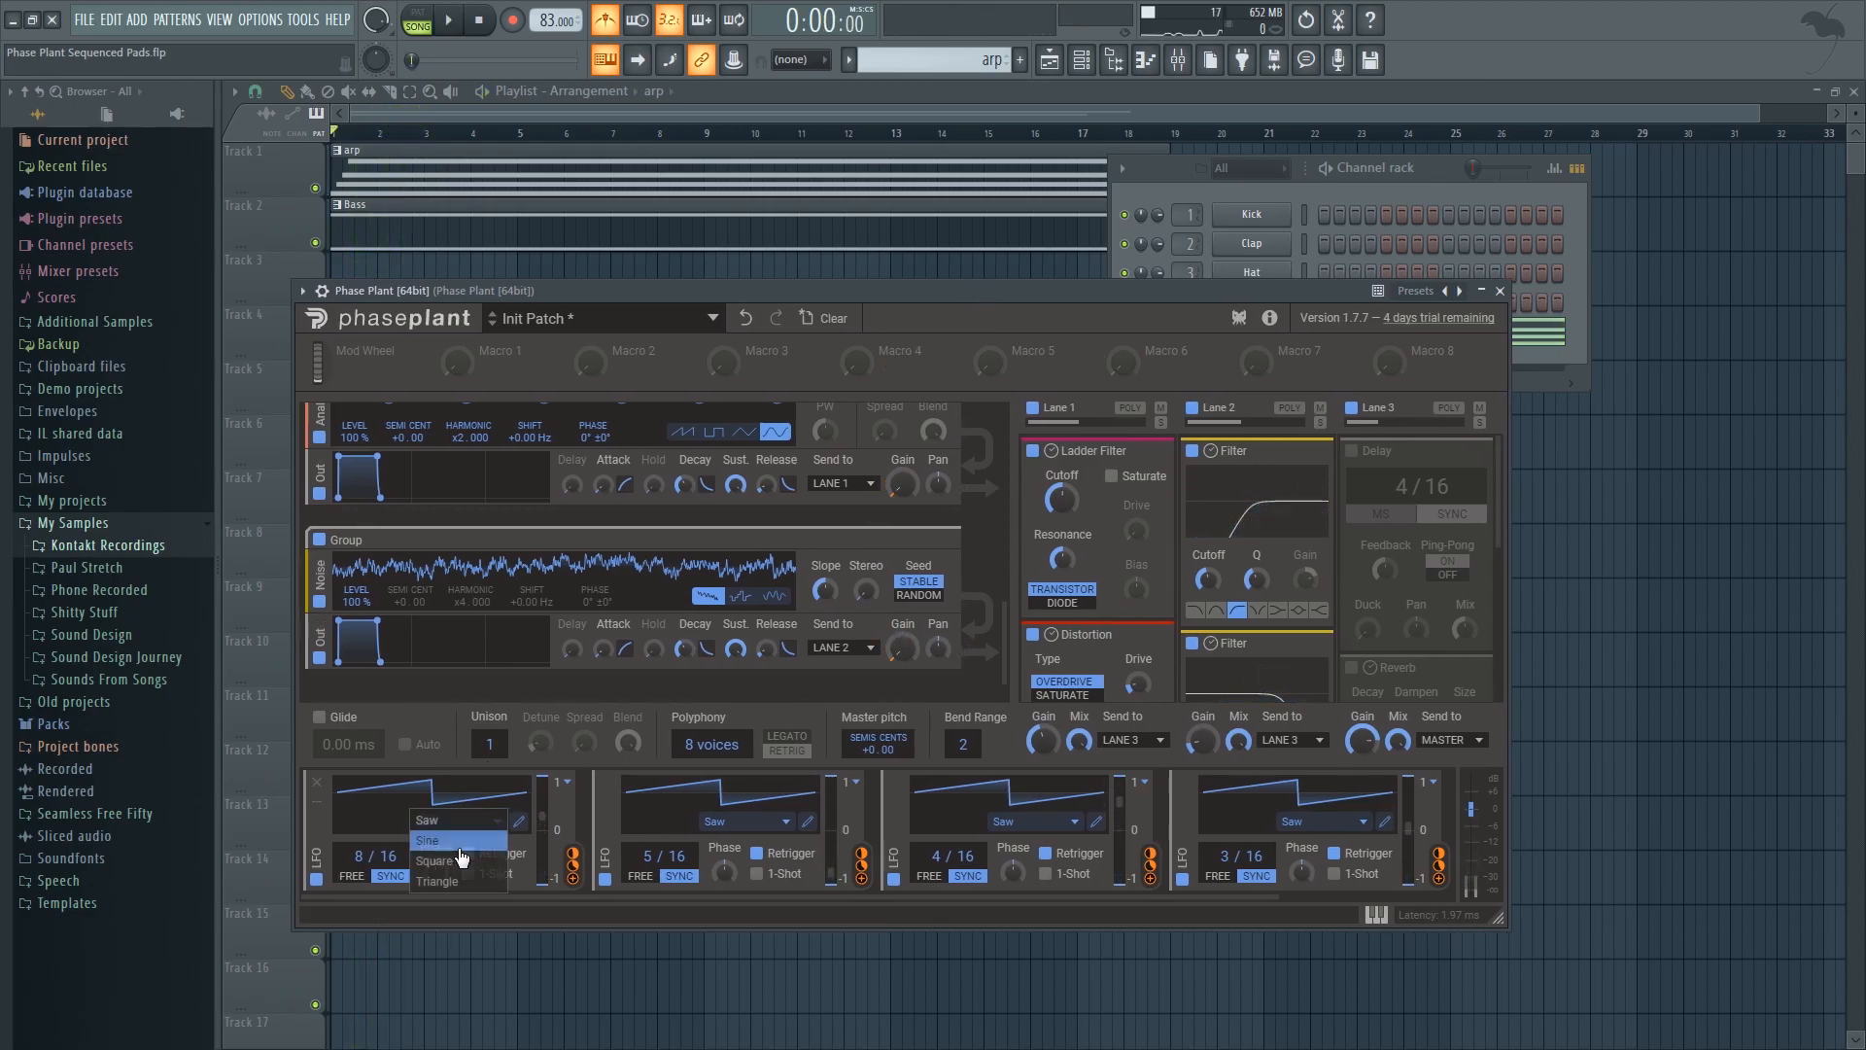
left_click(428, 840)
left_click(724, 821)
left_click(717, 839)
left_click(1011, 822)
left_click(1004, 839)
left_click(1299, 822)
left_click(1292, 840)
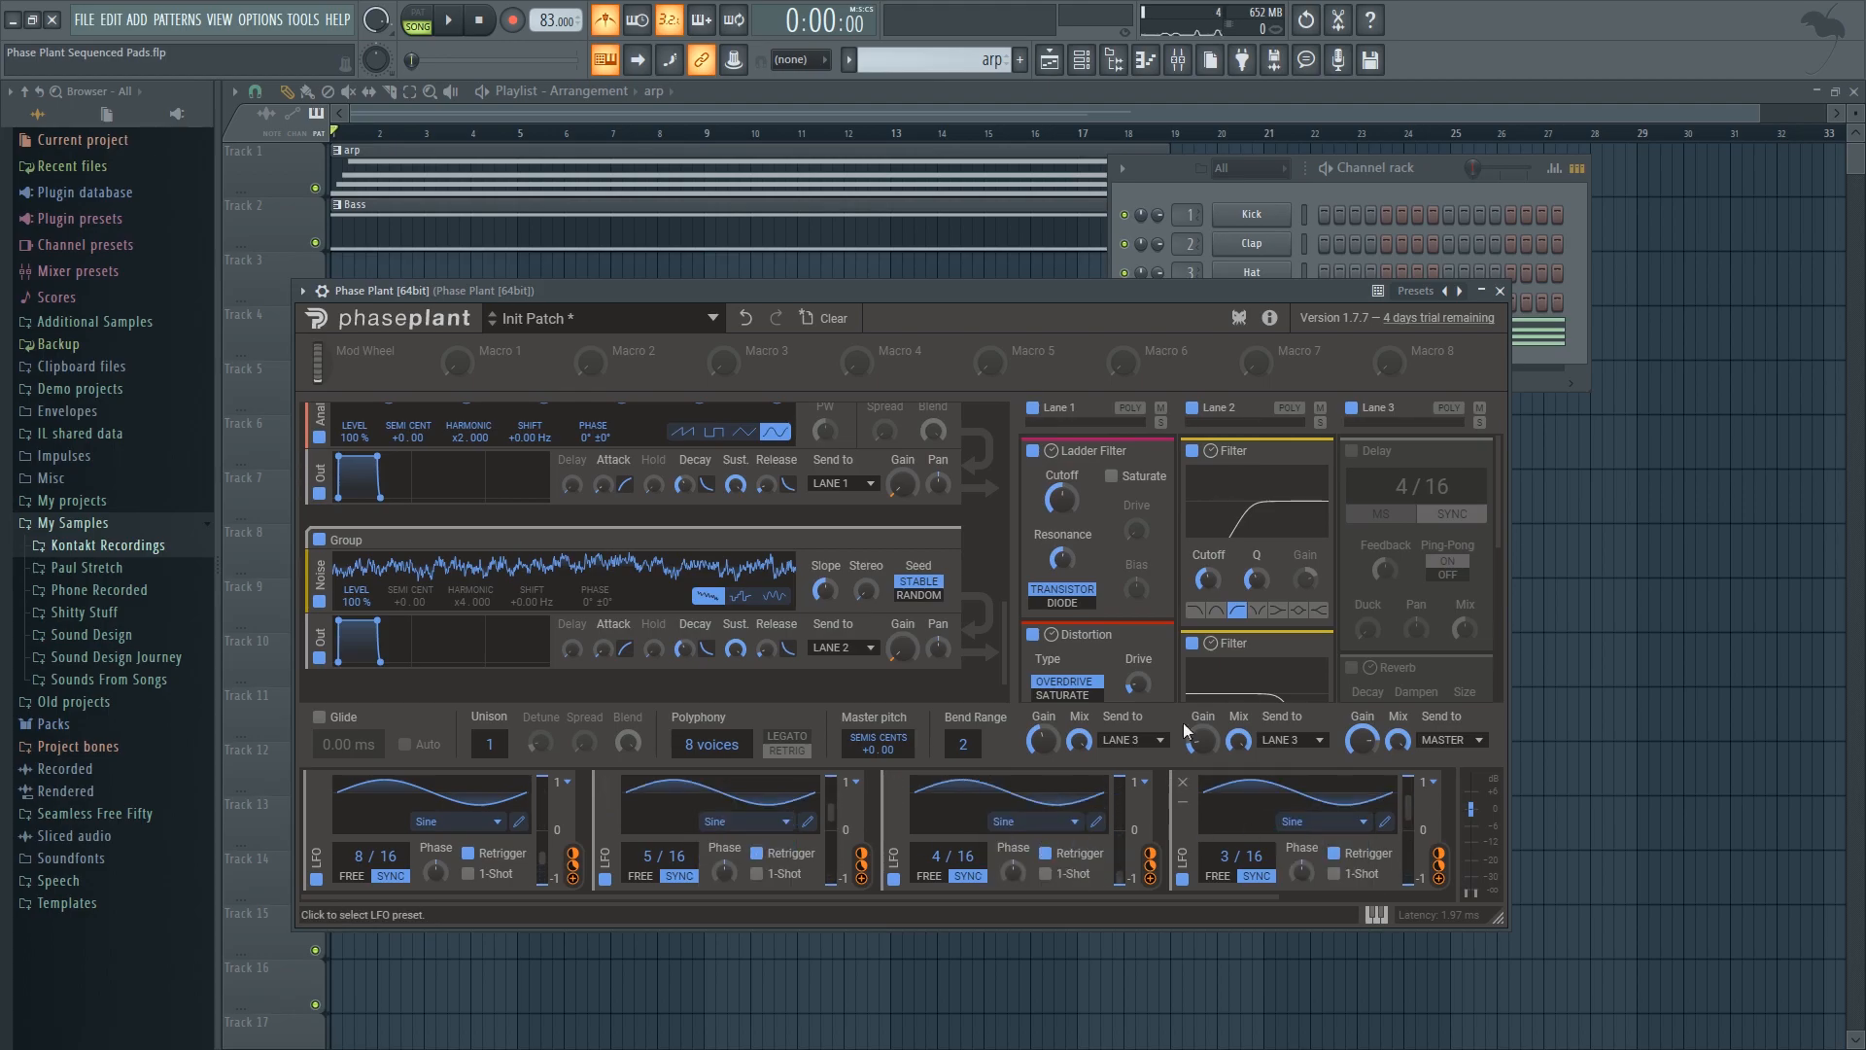
Step: Play the arrangement to hear the Sine LFO shapes, and stop playback
left_click_drag(924, 291, 915, 293)
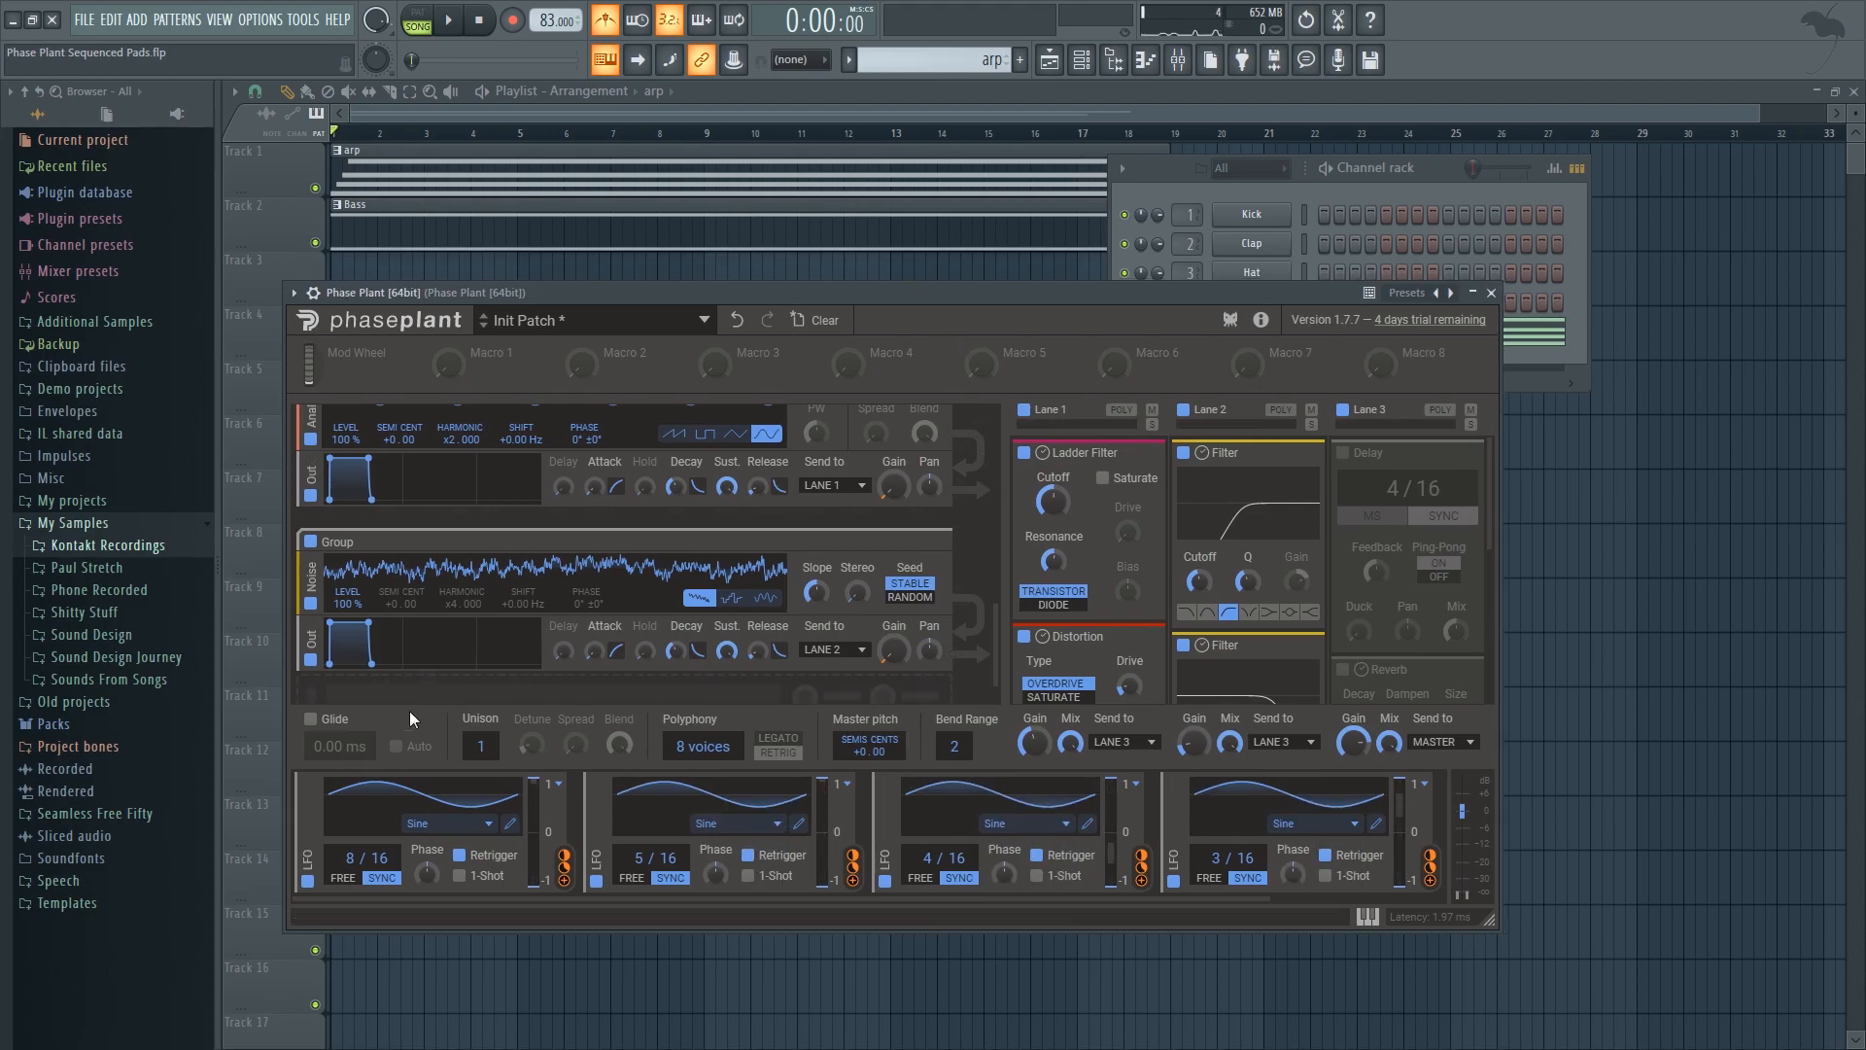
left_click_drag(696, 286, 773, 287)
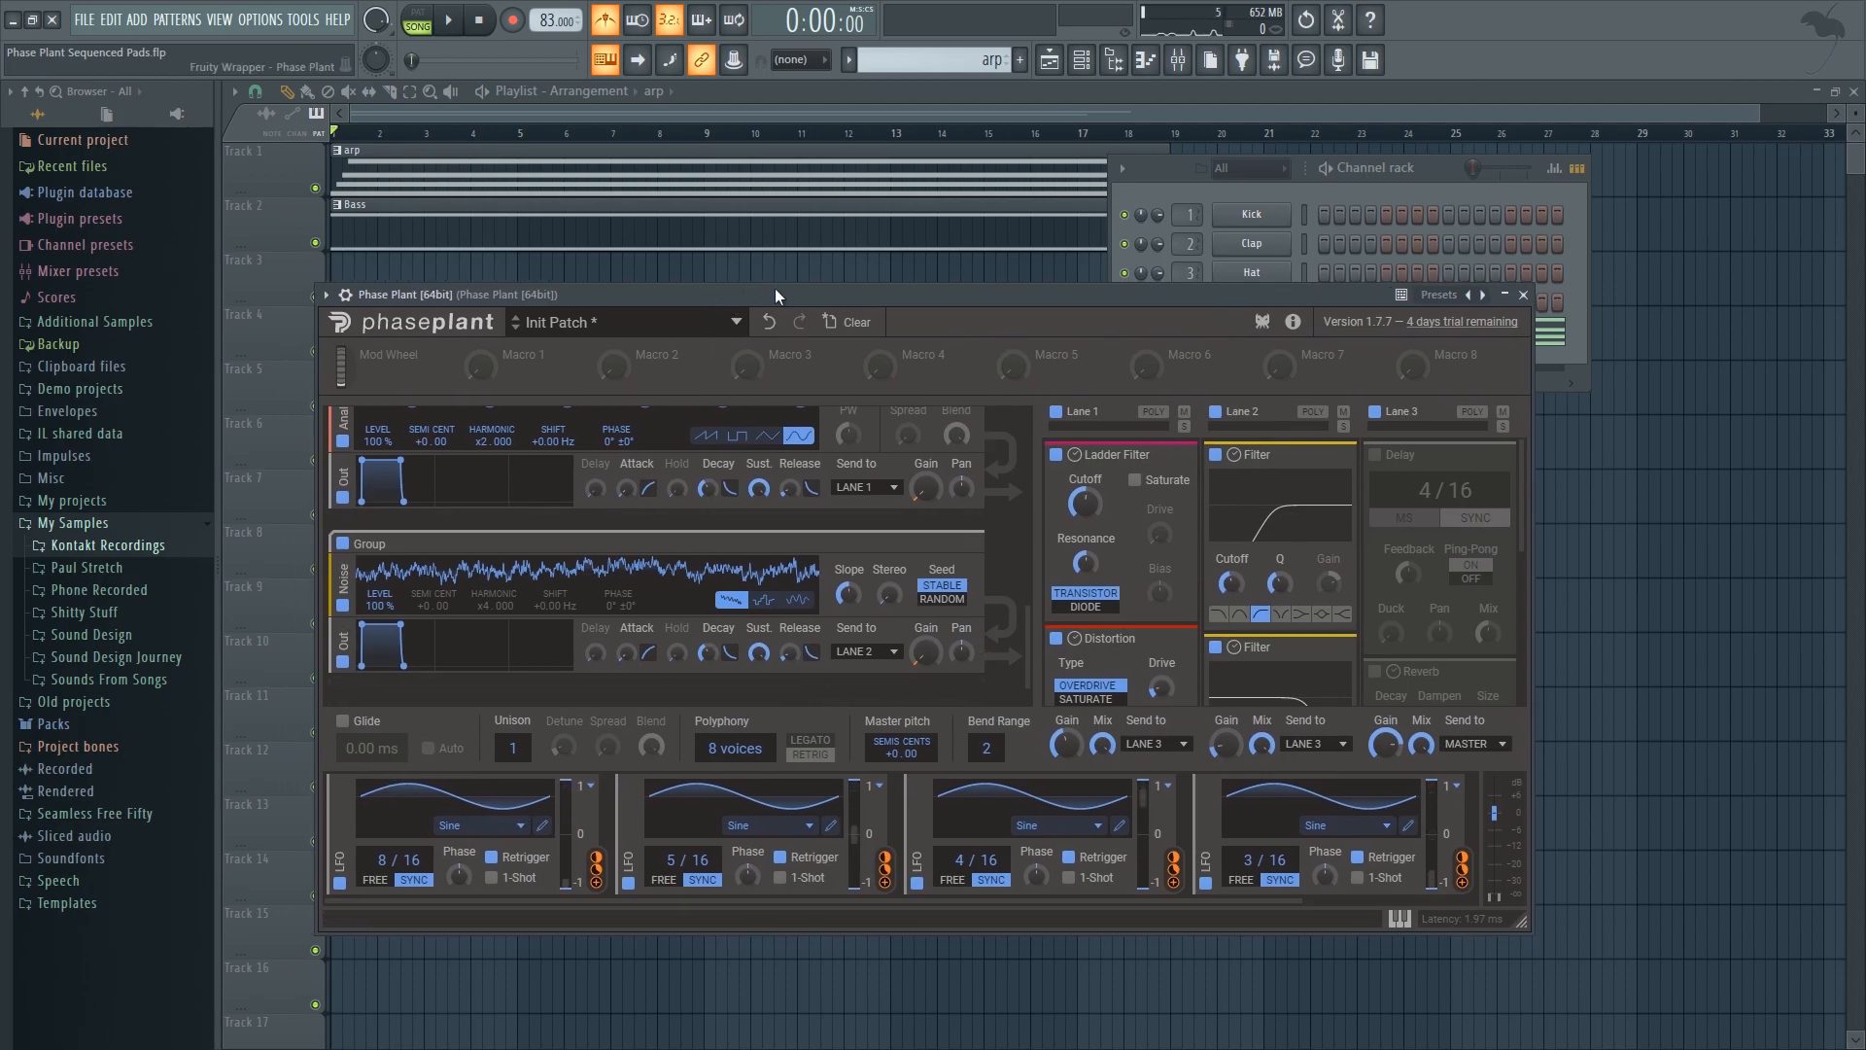
key("space")
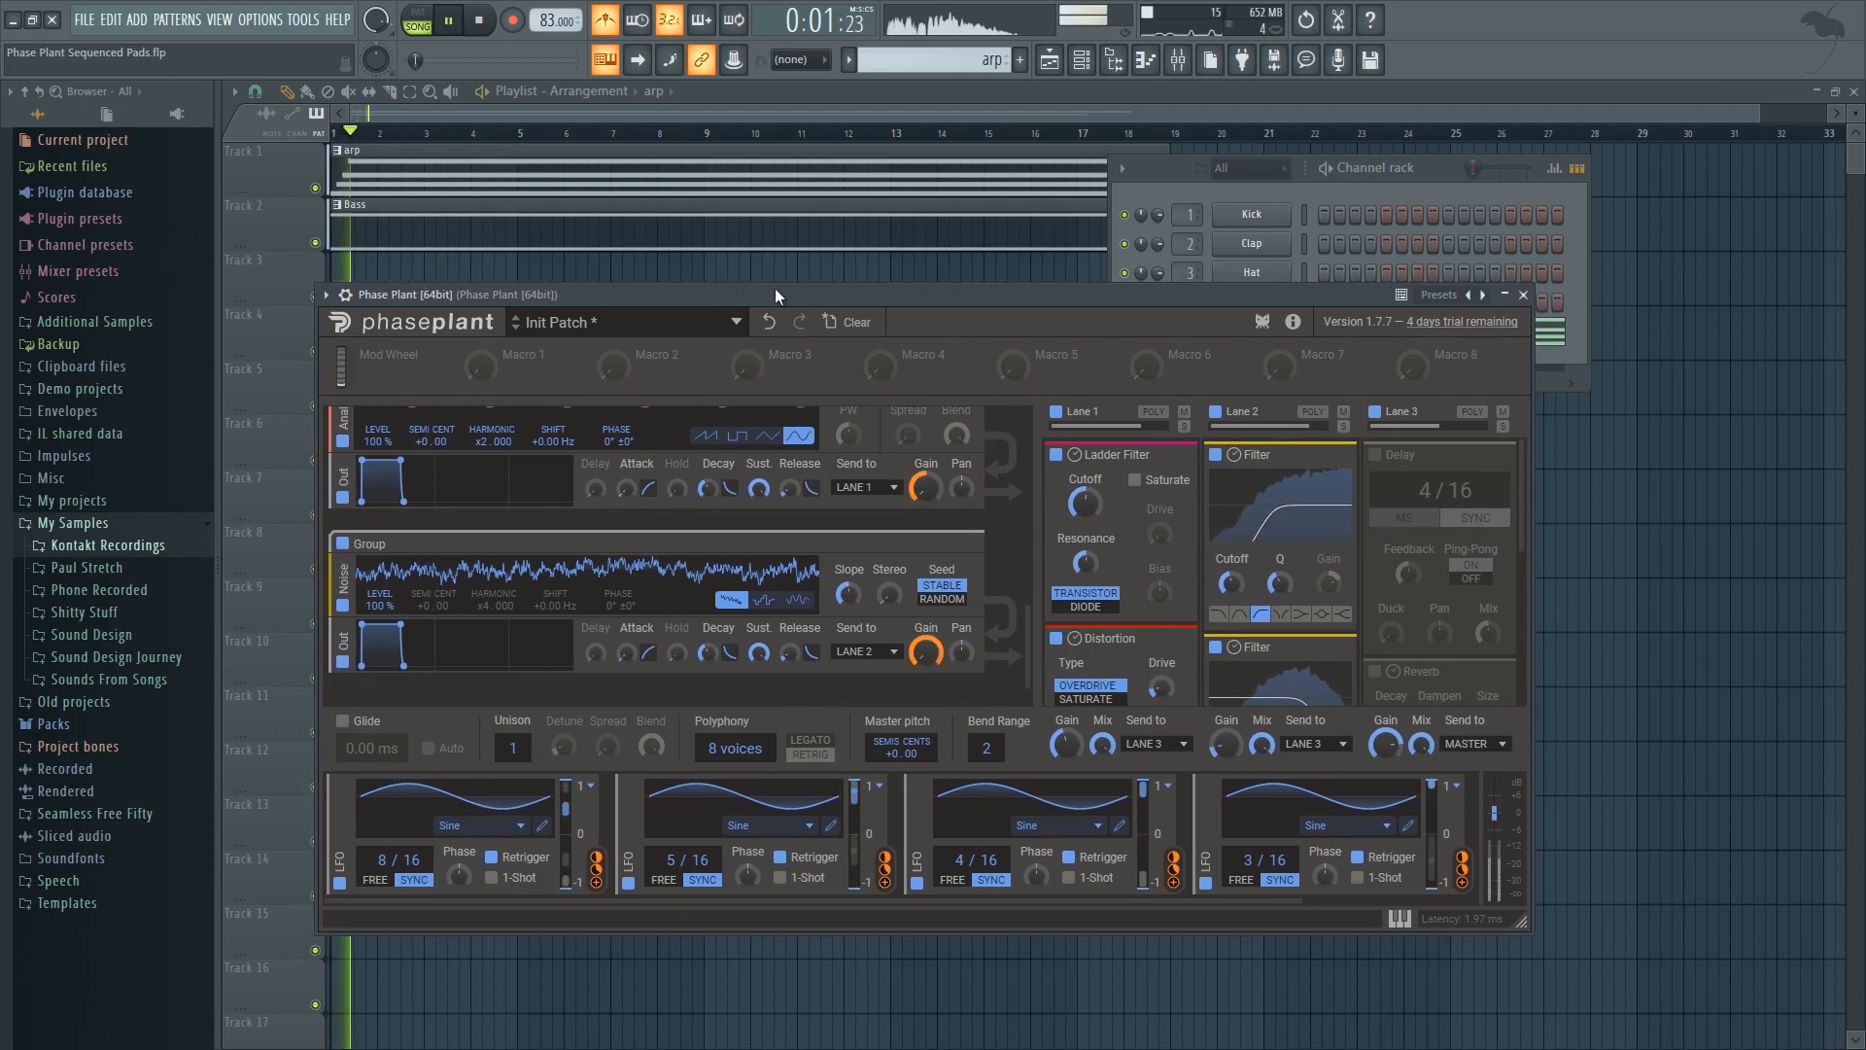
left_click_drag(774, 288, 797, 294)
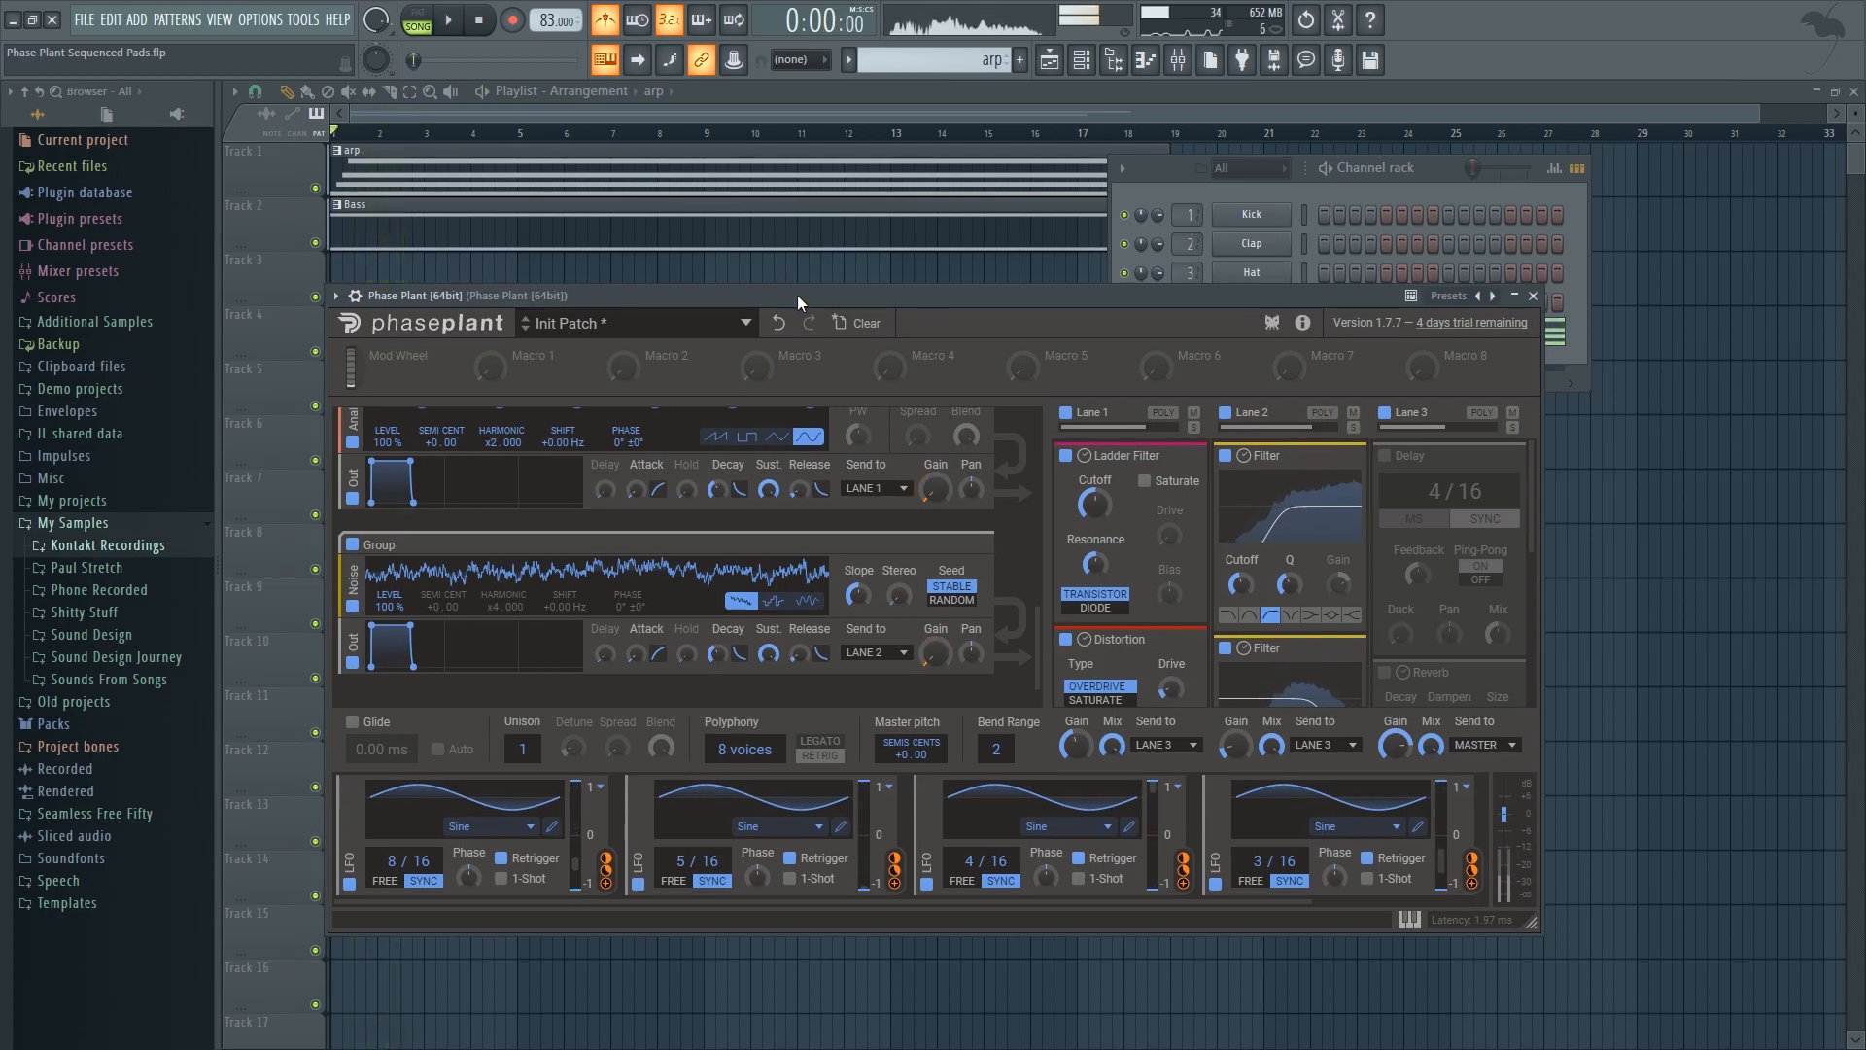
key("space")
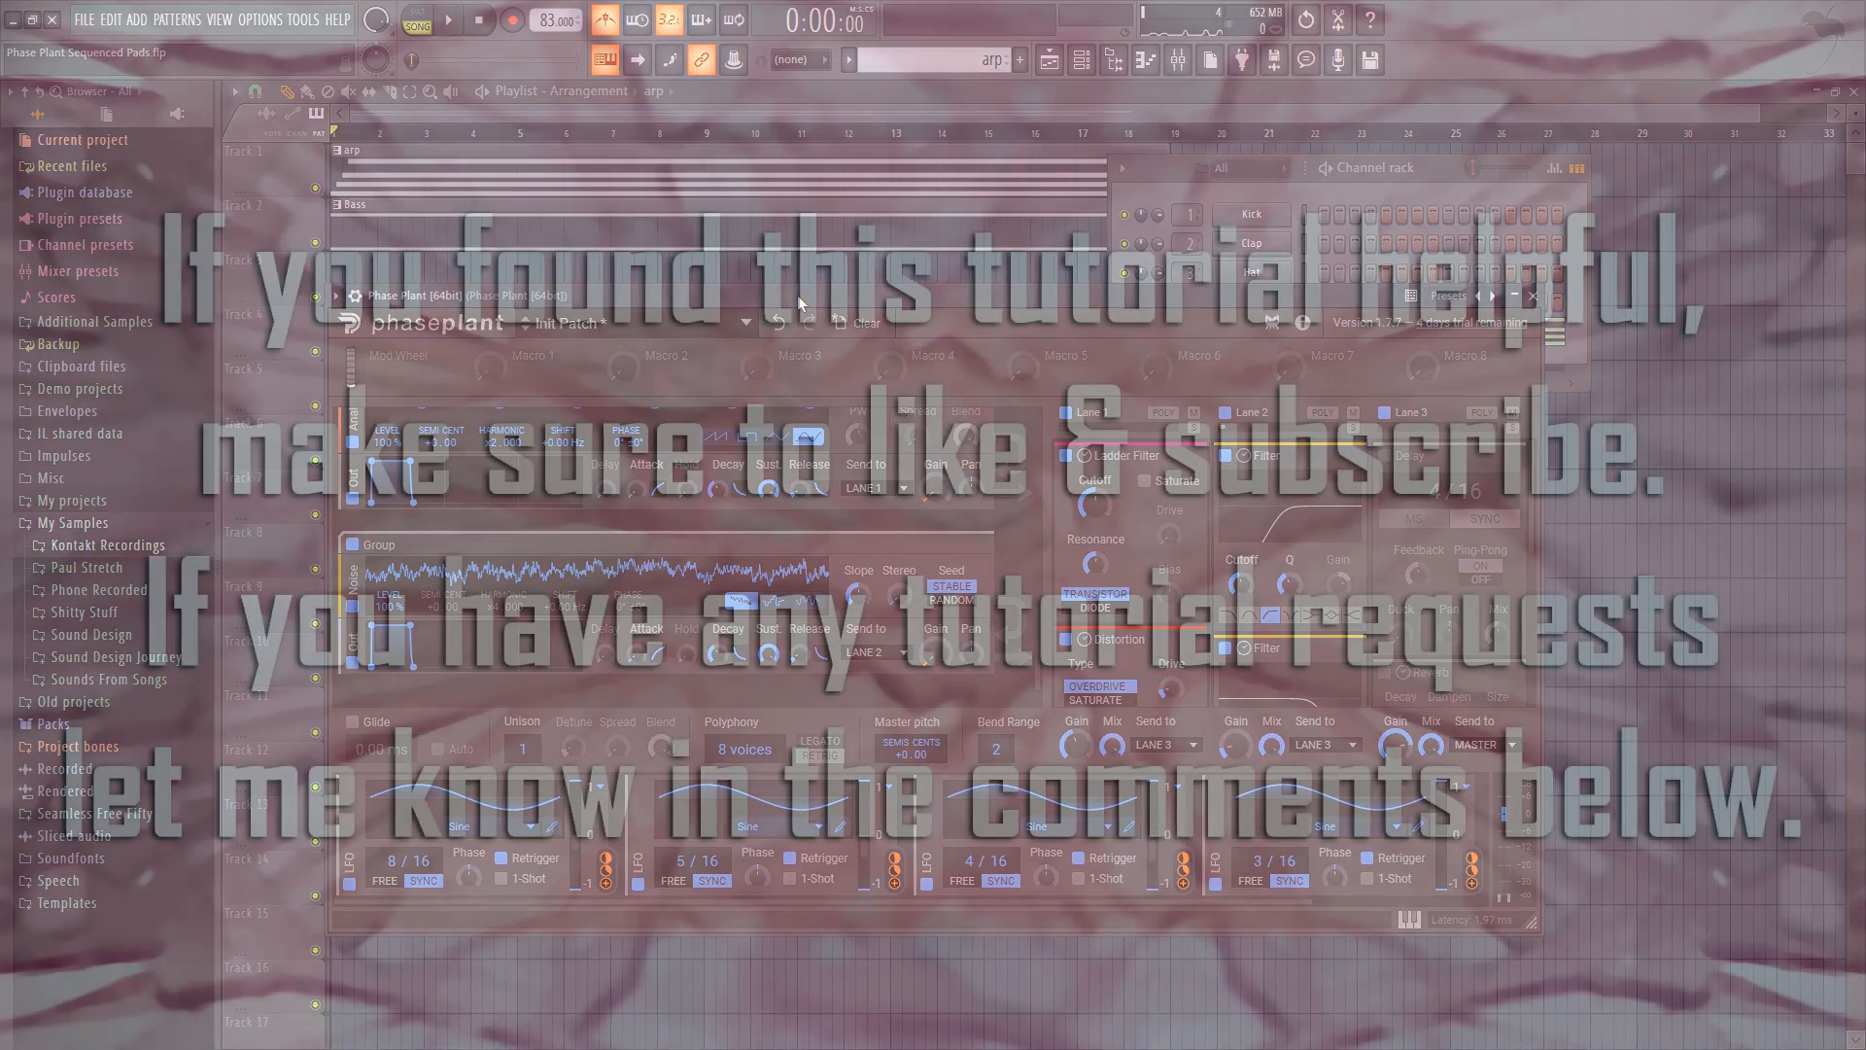